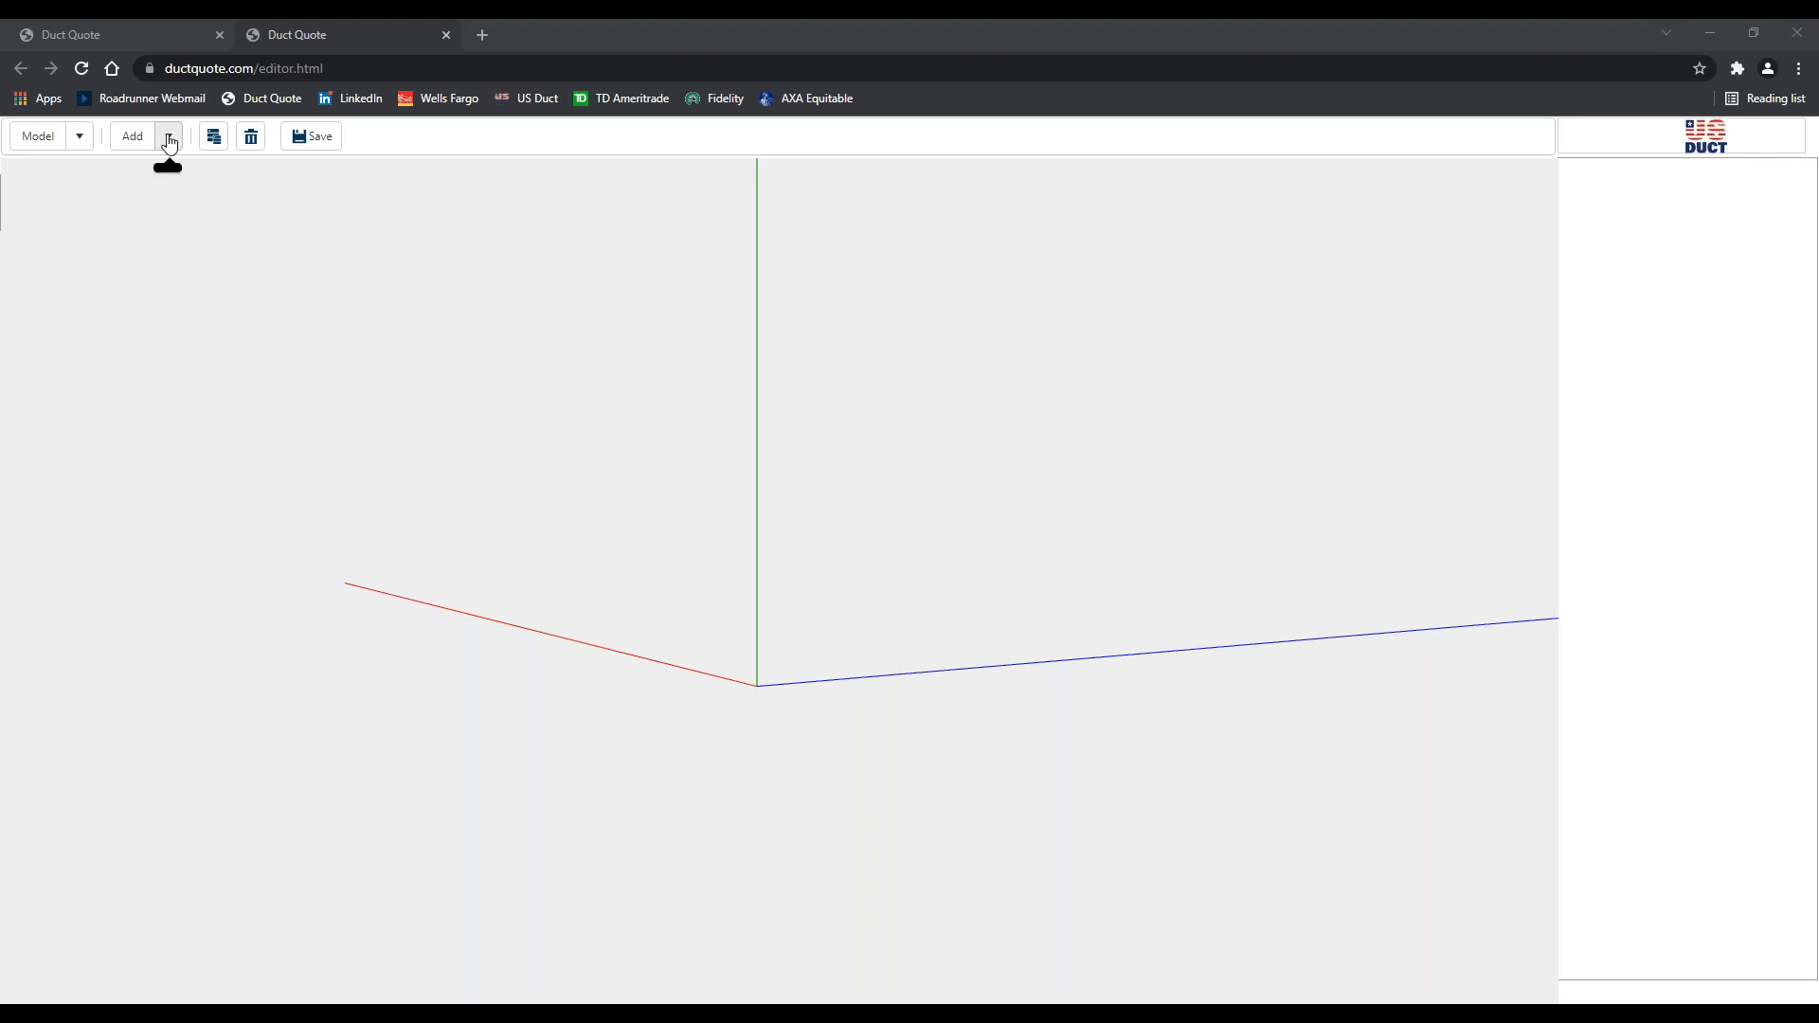
Add a 12 × 12 × 12 box at position 6, 6, 6 and view it from above
left_click(169, 142)
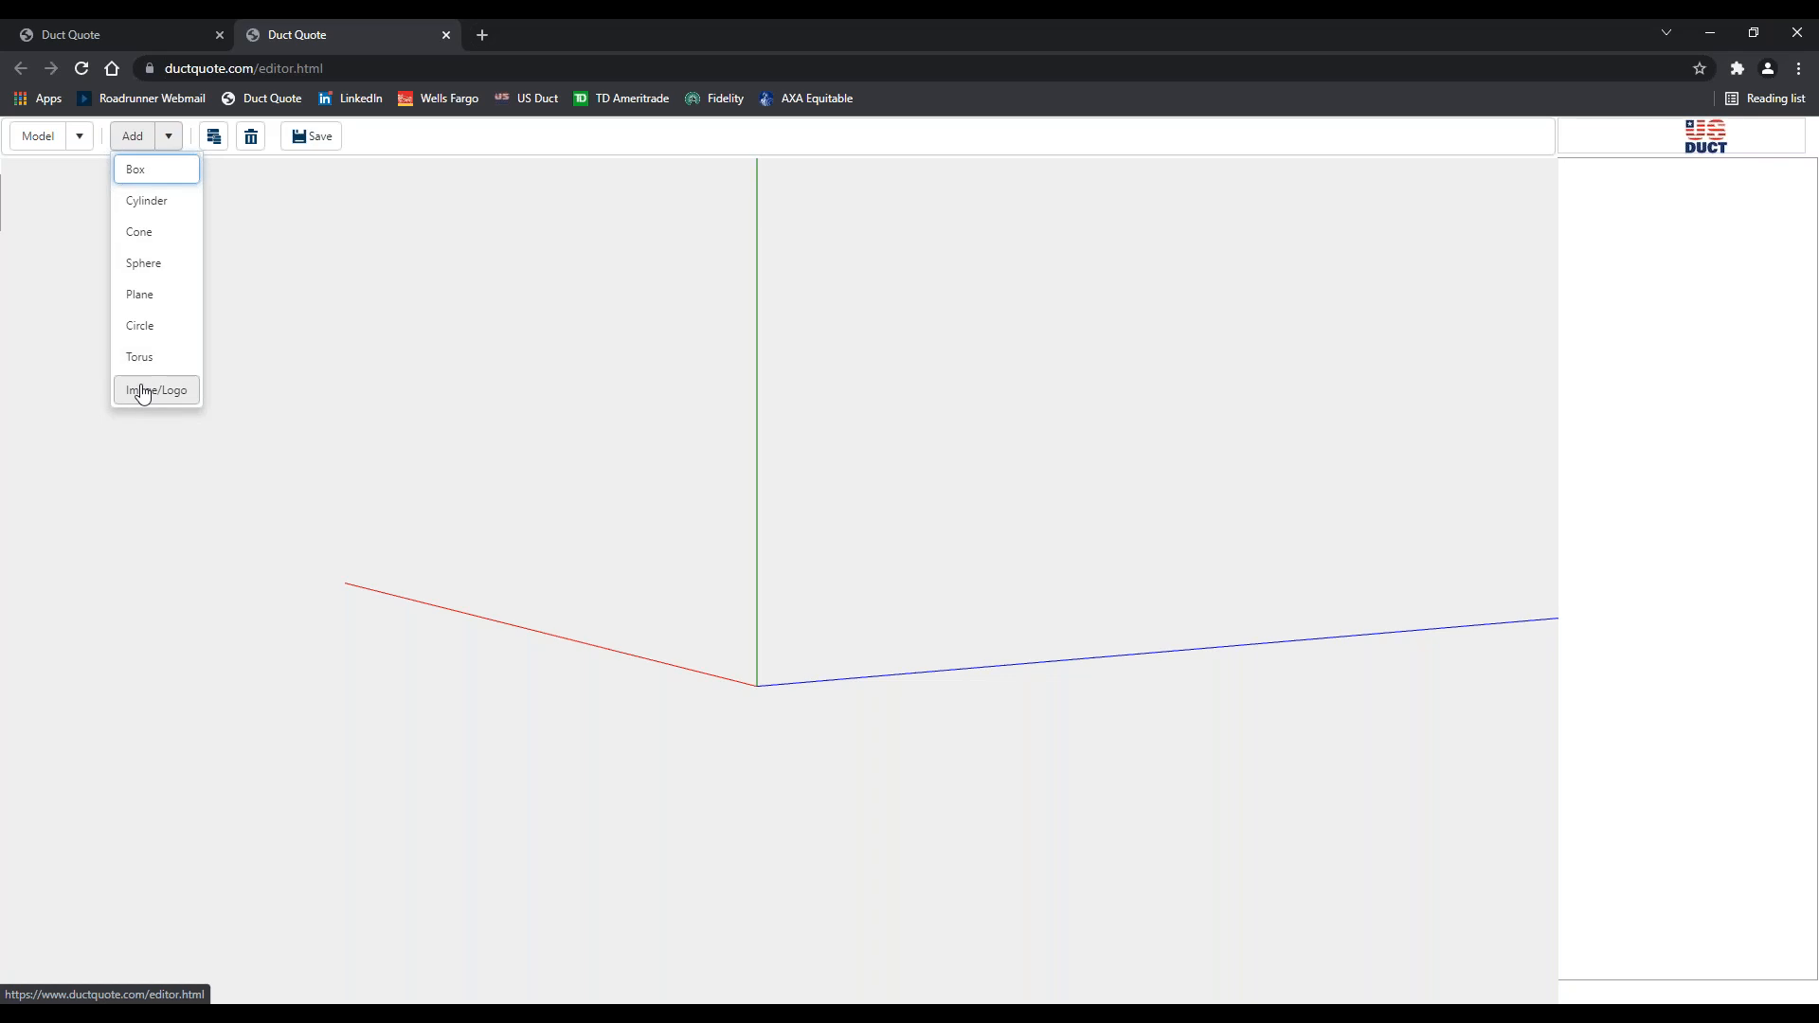
left_click(145, 180)
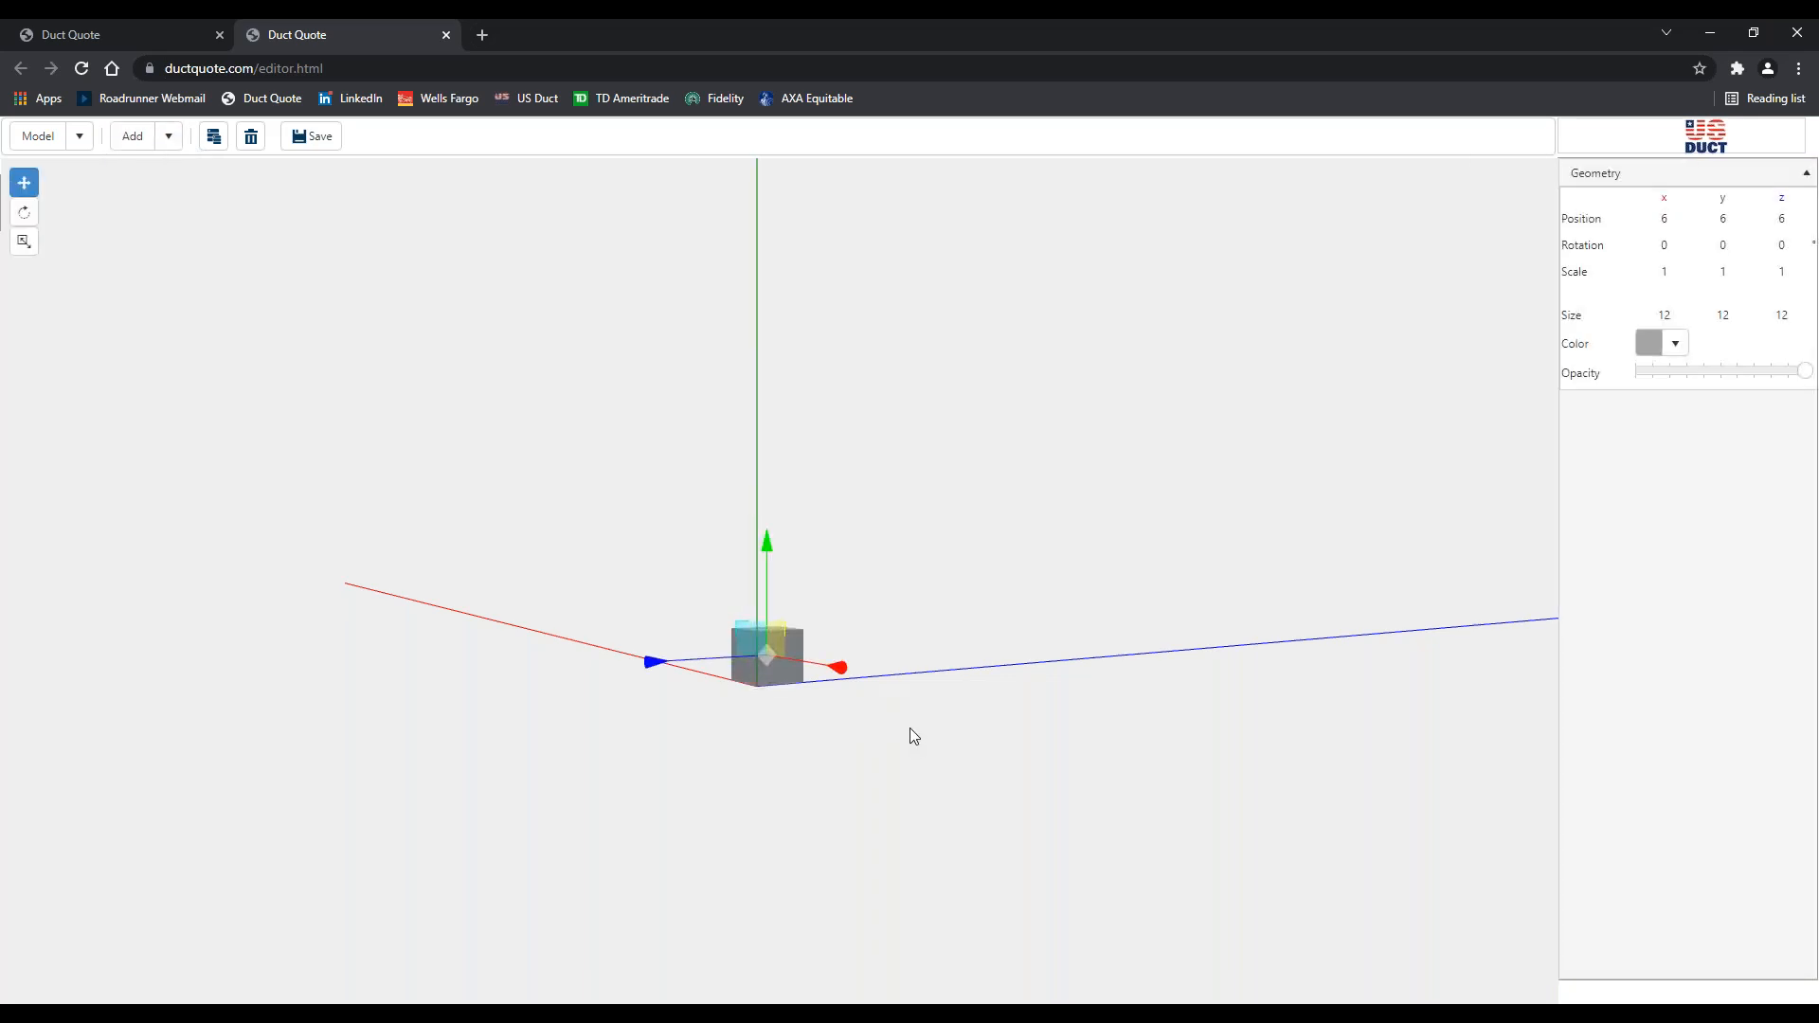
left_click_drag(895, 735, 923, 777)
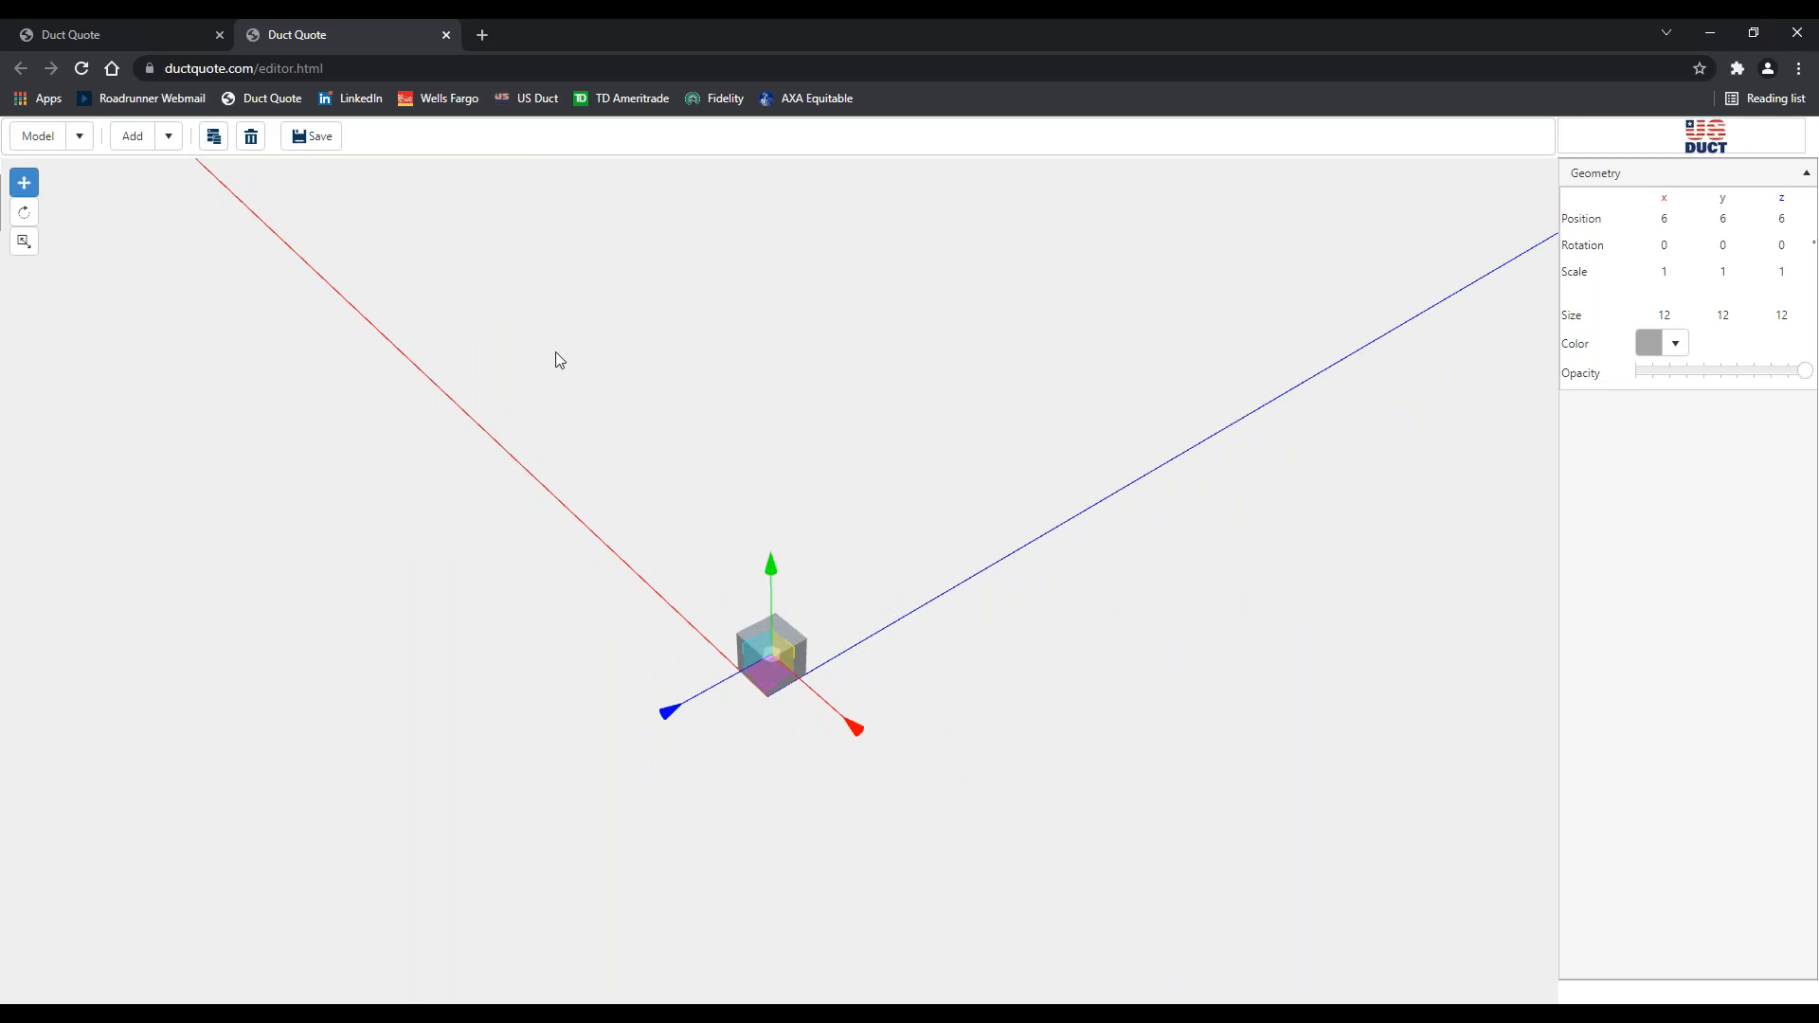
left_click(168, 137)
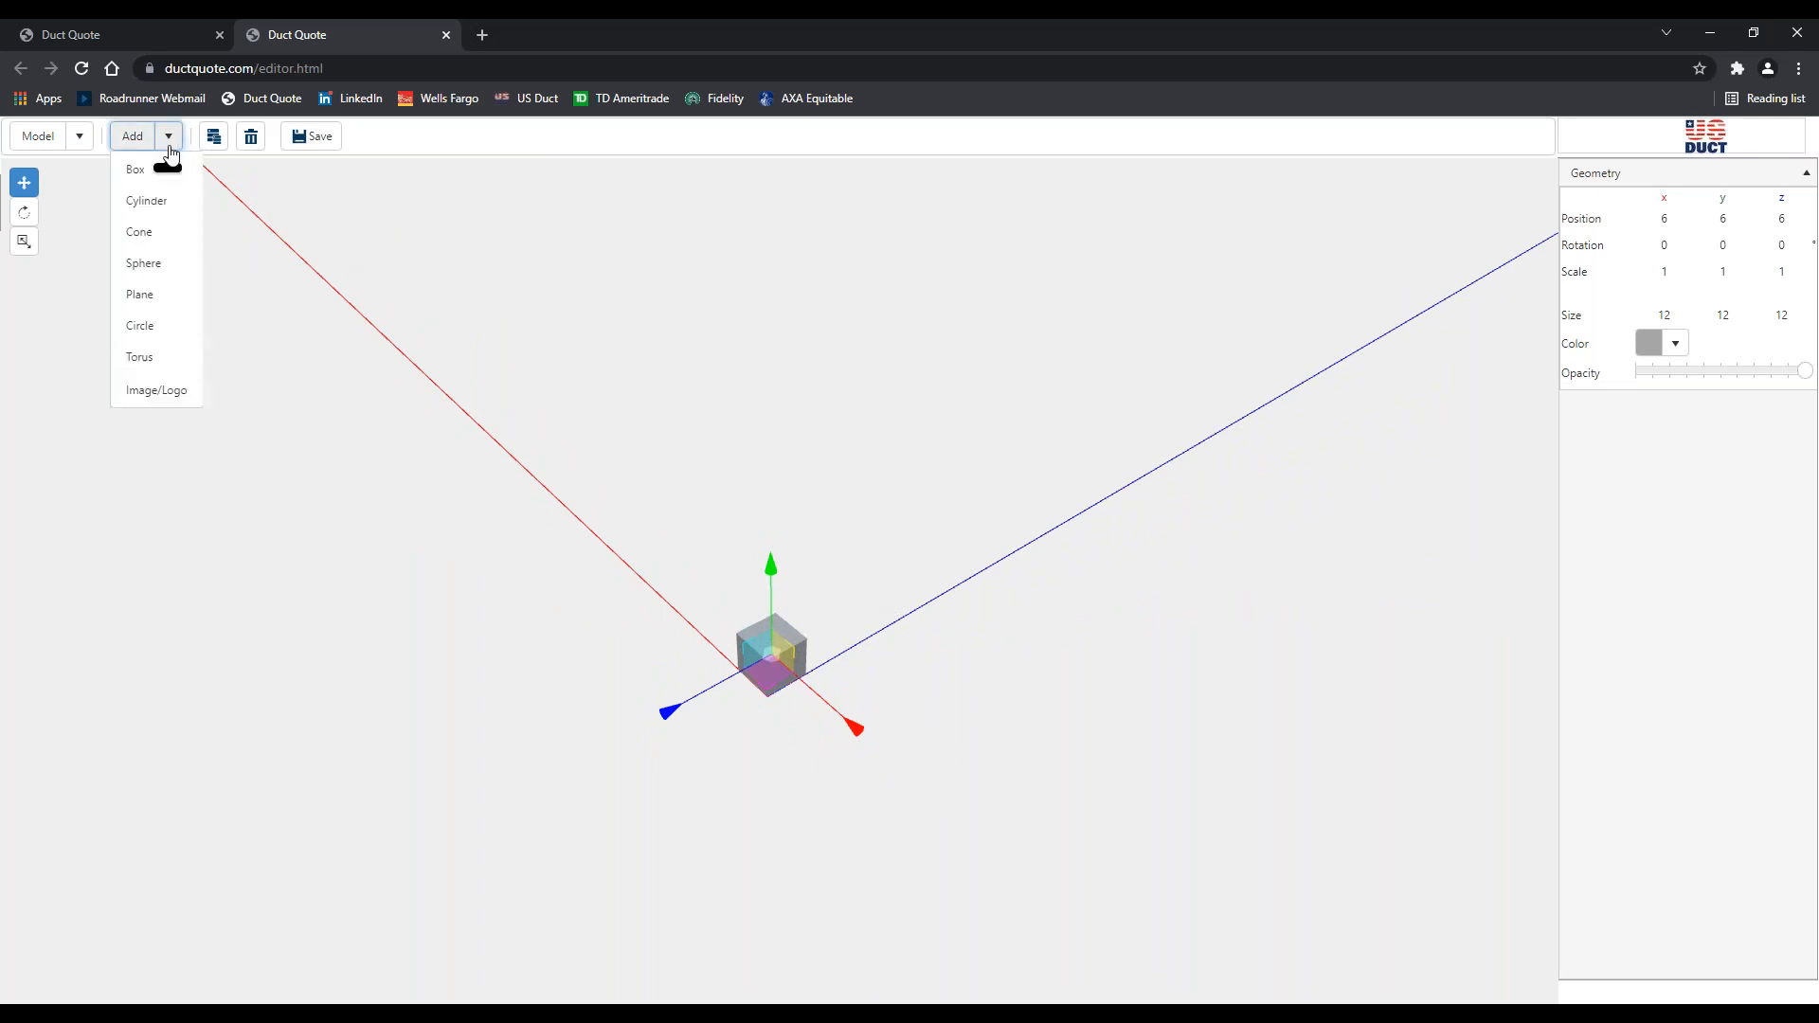
Add a 12-diameter, 12-high cylinder and move it along the blue axis to 6, 6, 30.75
left_click(148, 202)
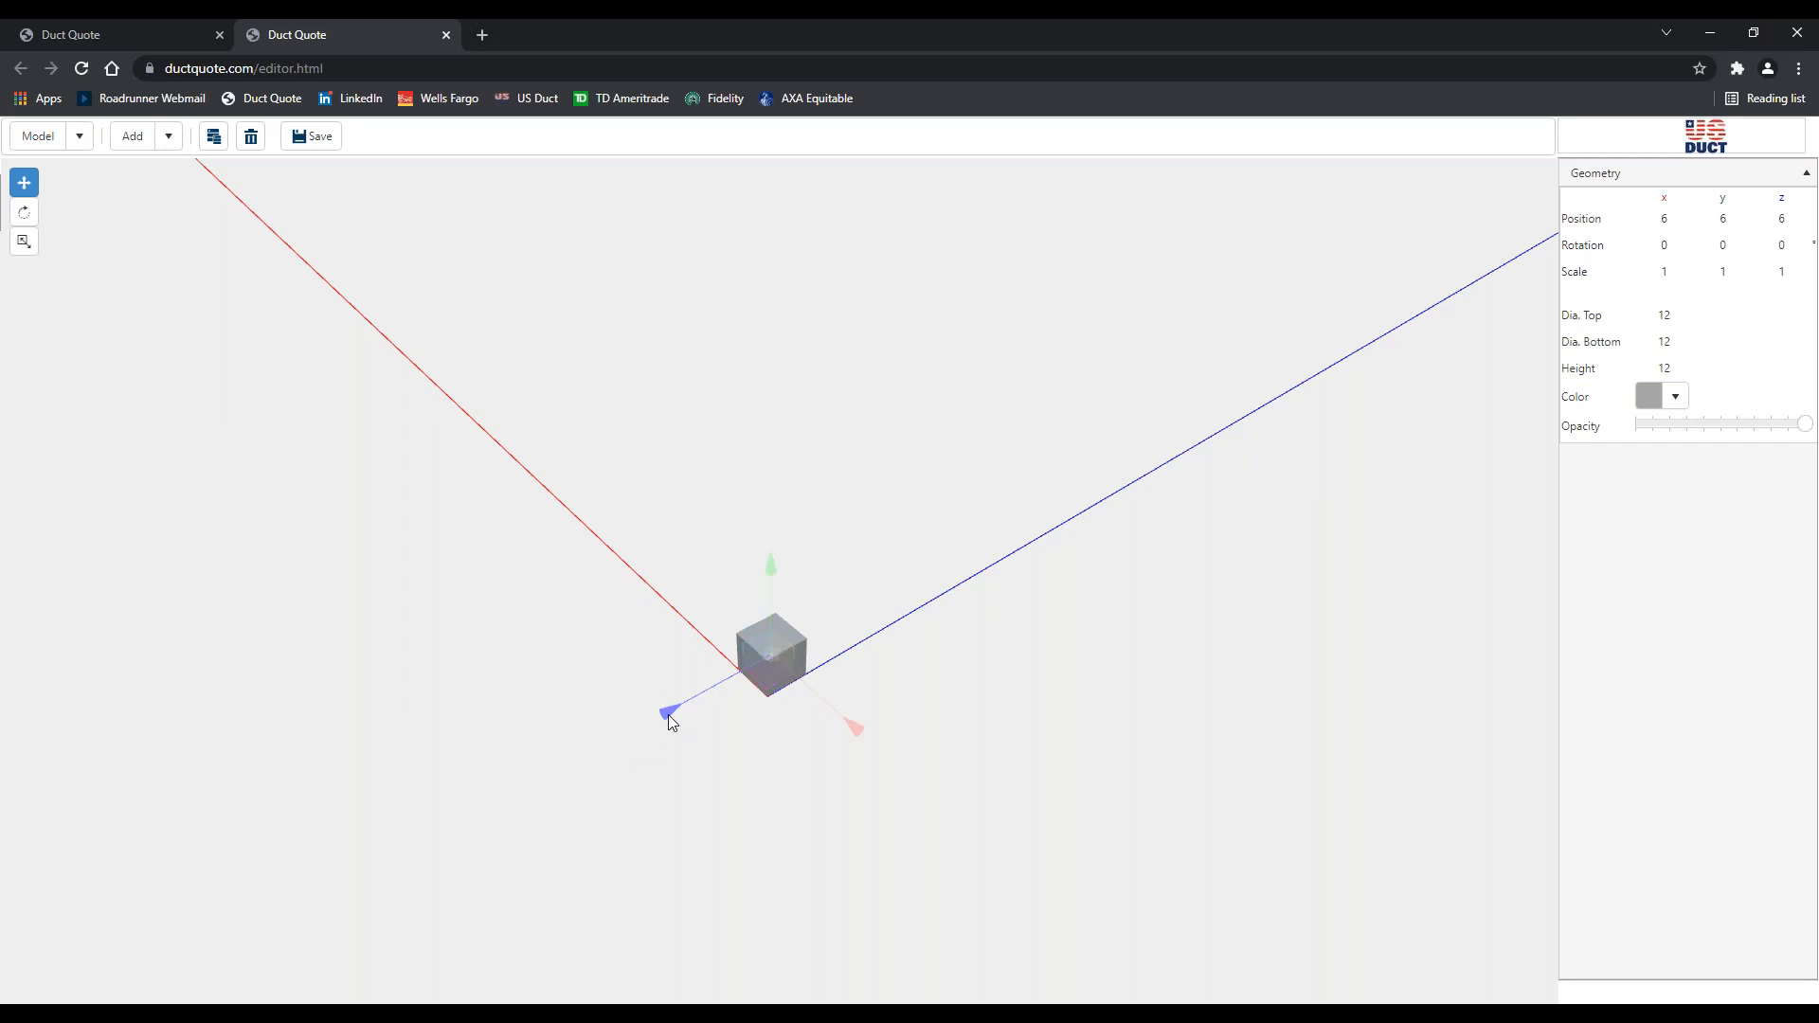
left_click_drag(672, 712, 784, 653)
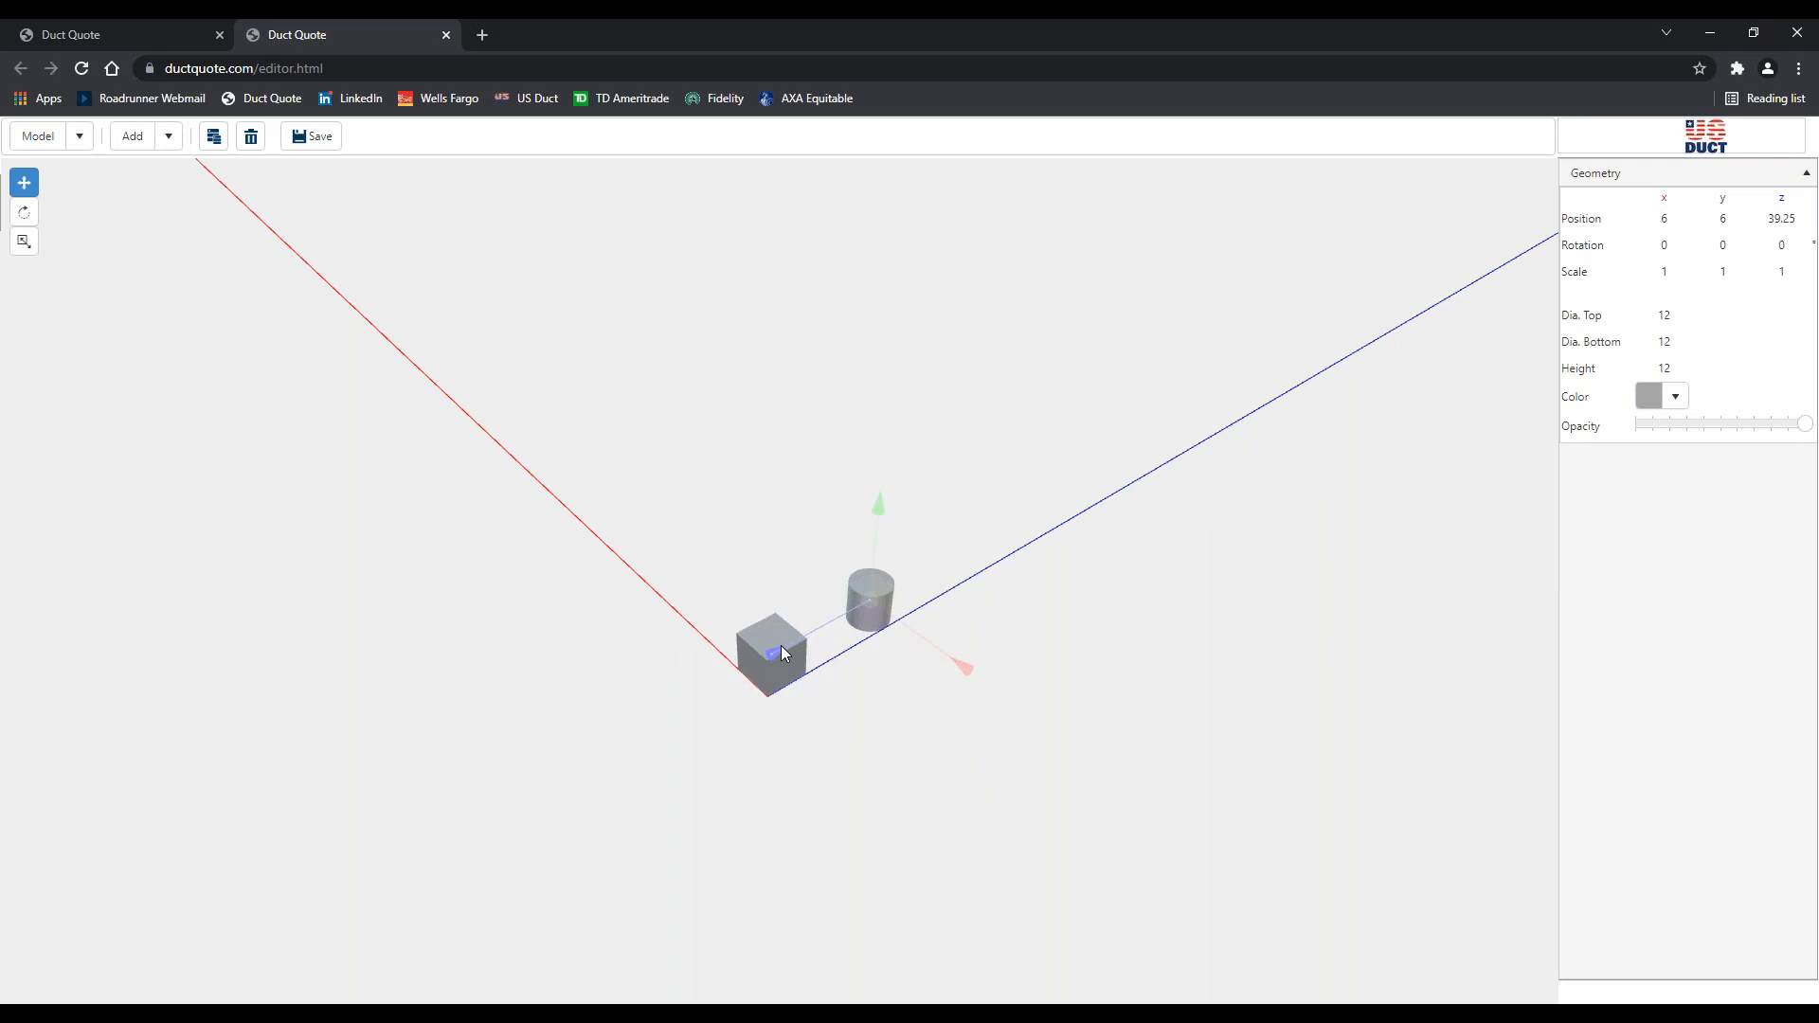
left_click_drag(780, 648, 669, 702)
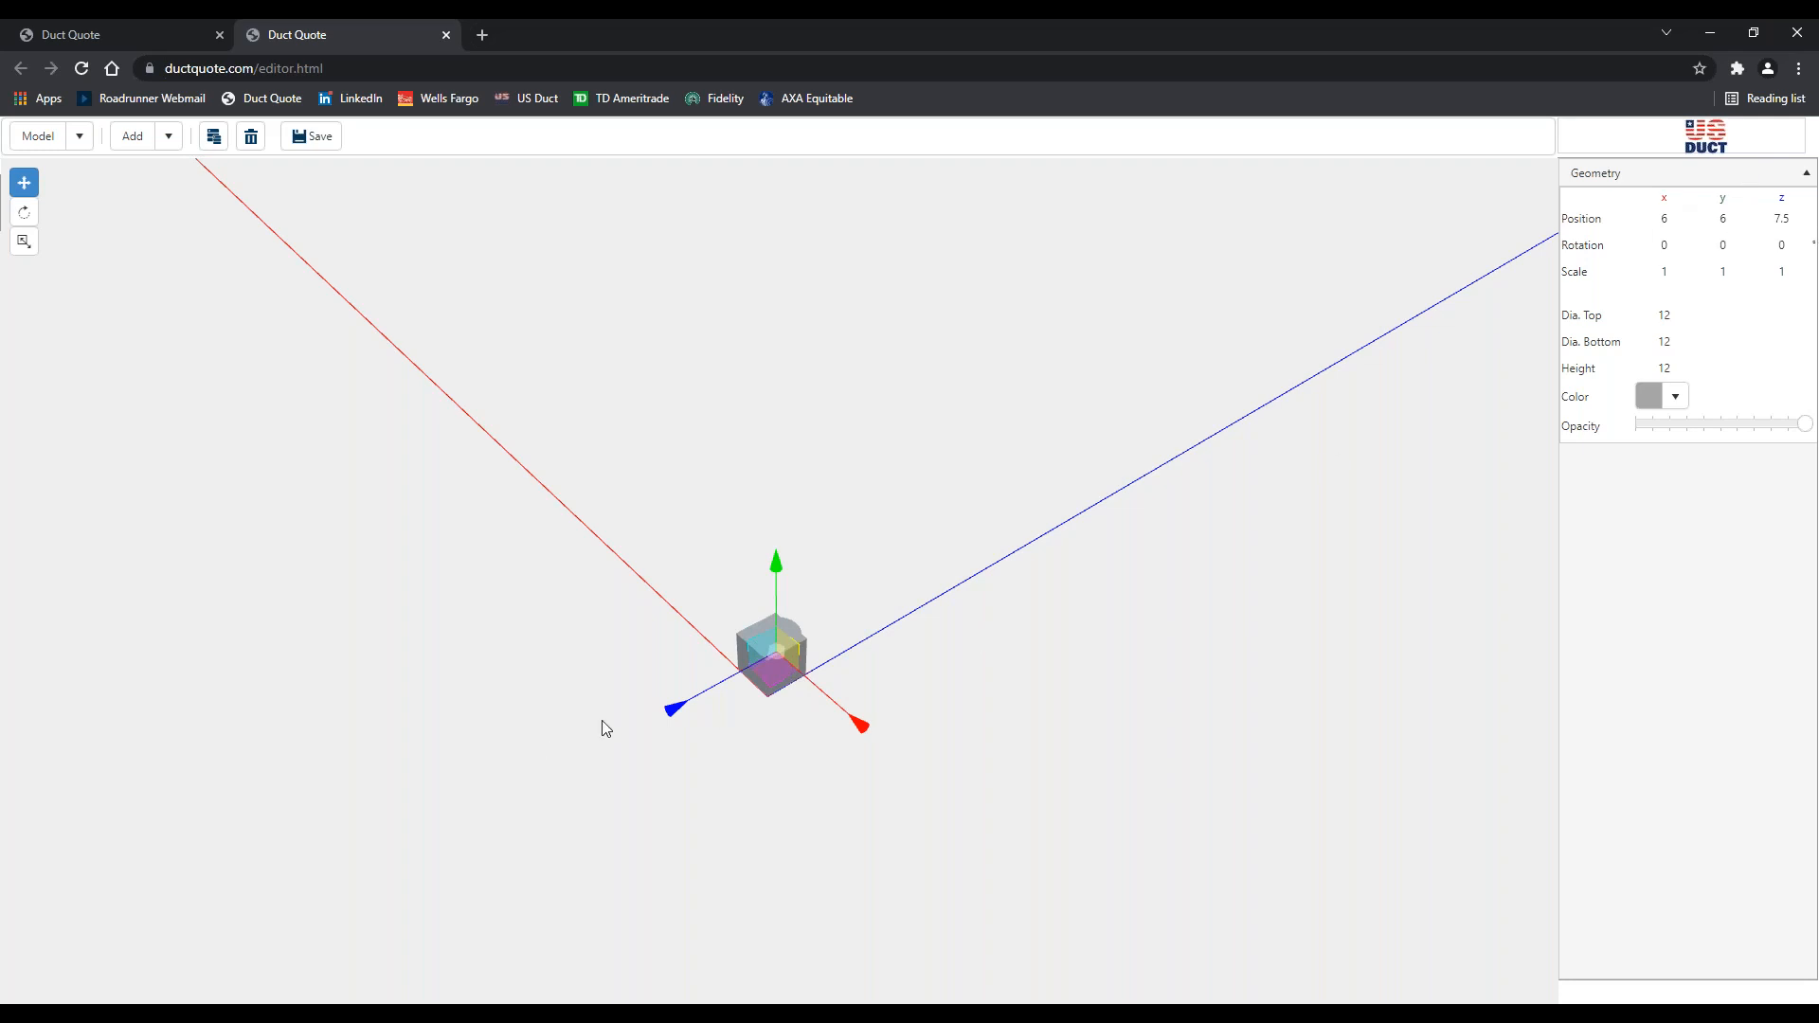
left_click_drag(682, 714, 682, 712)
left_click_drag(1775, 217, 1790, 217)
type("20")
key("Tab")
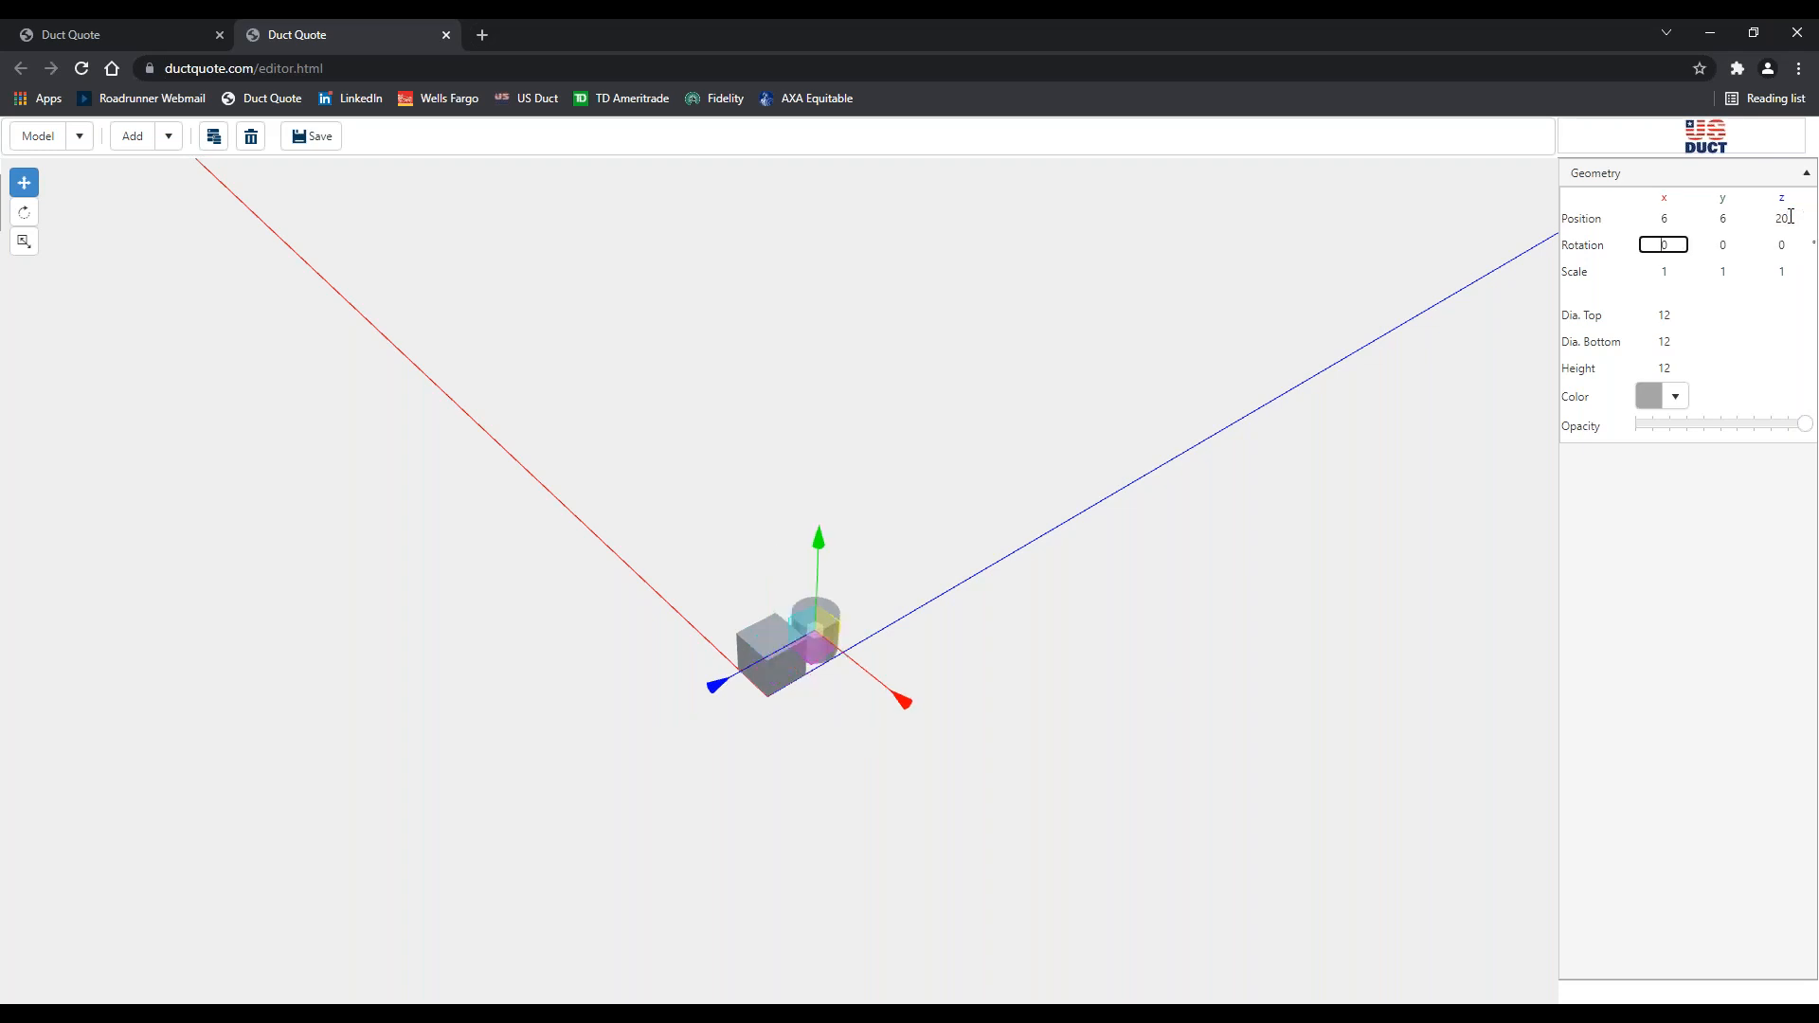
left_click(714, 684)
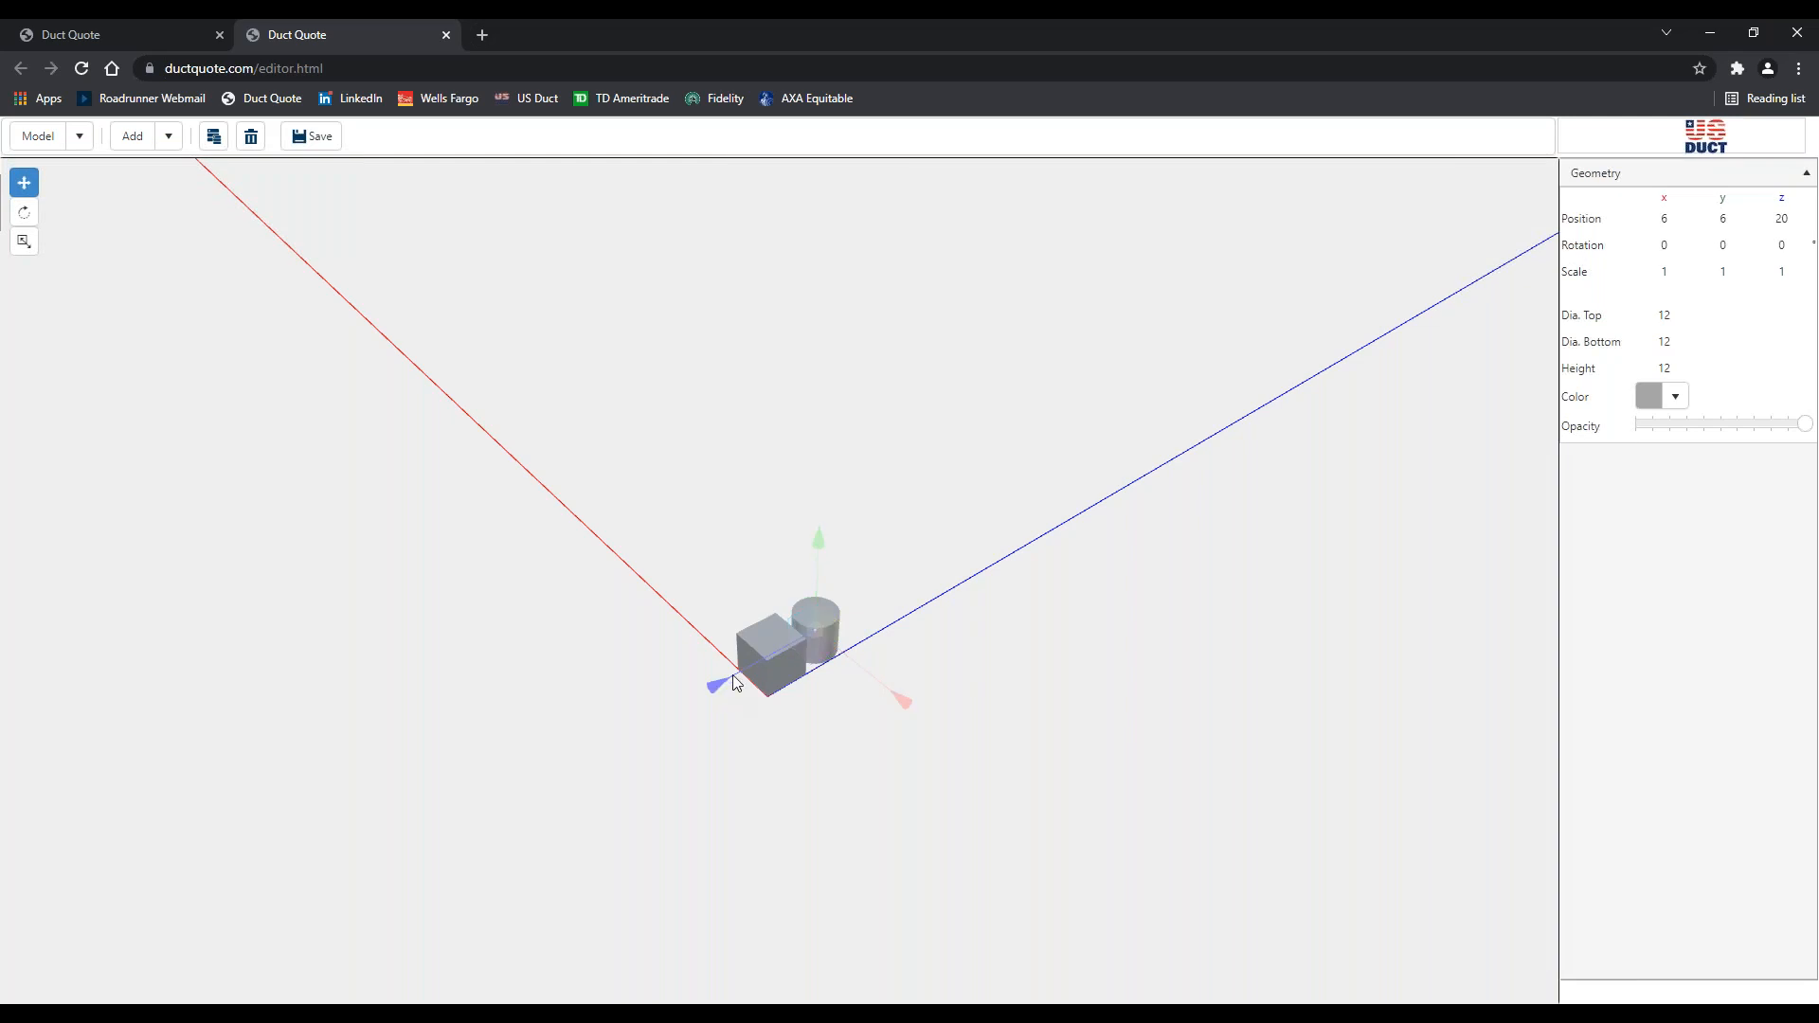
left_click_drag(733, 675, 751, 665)
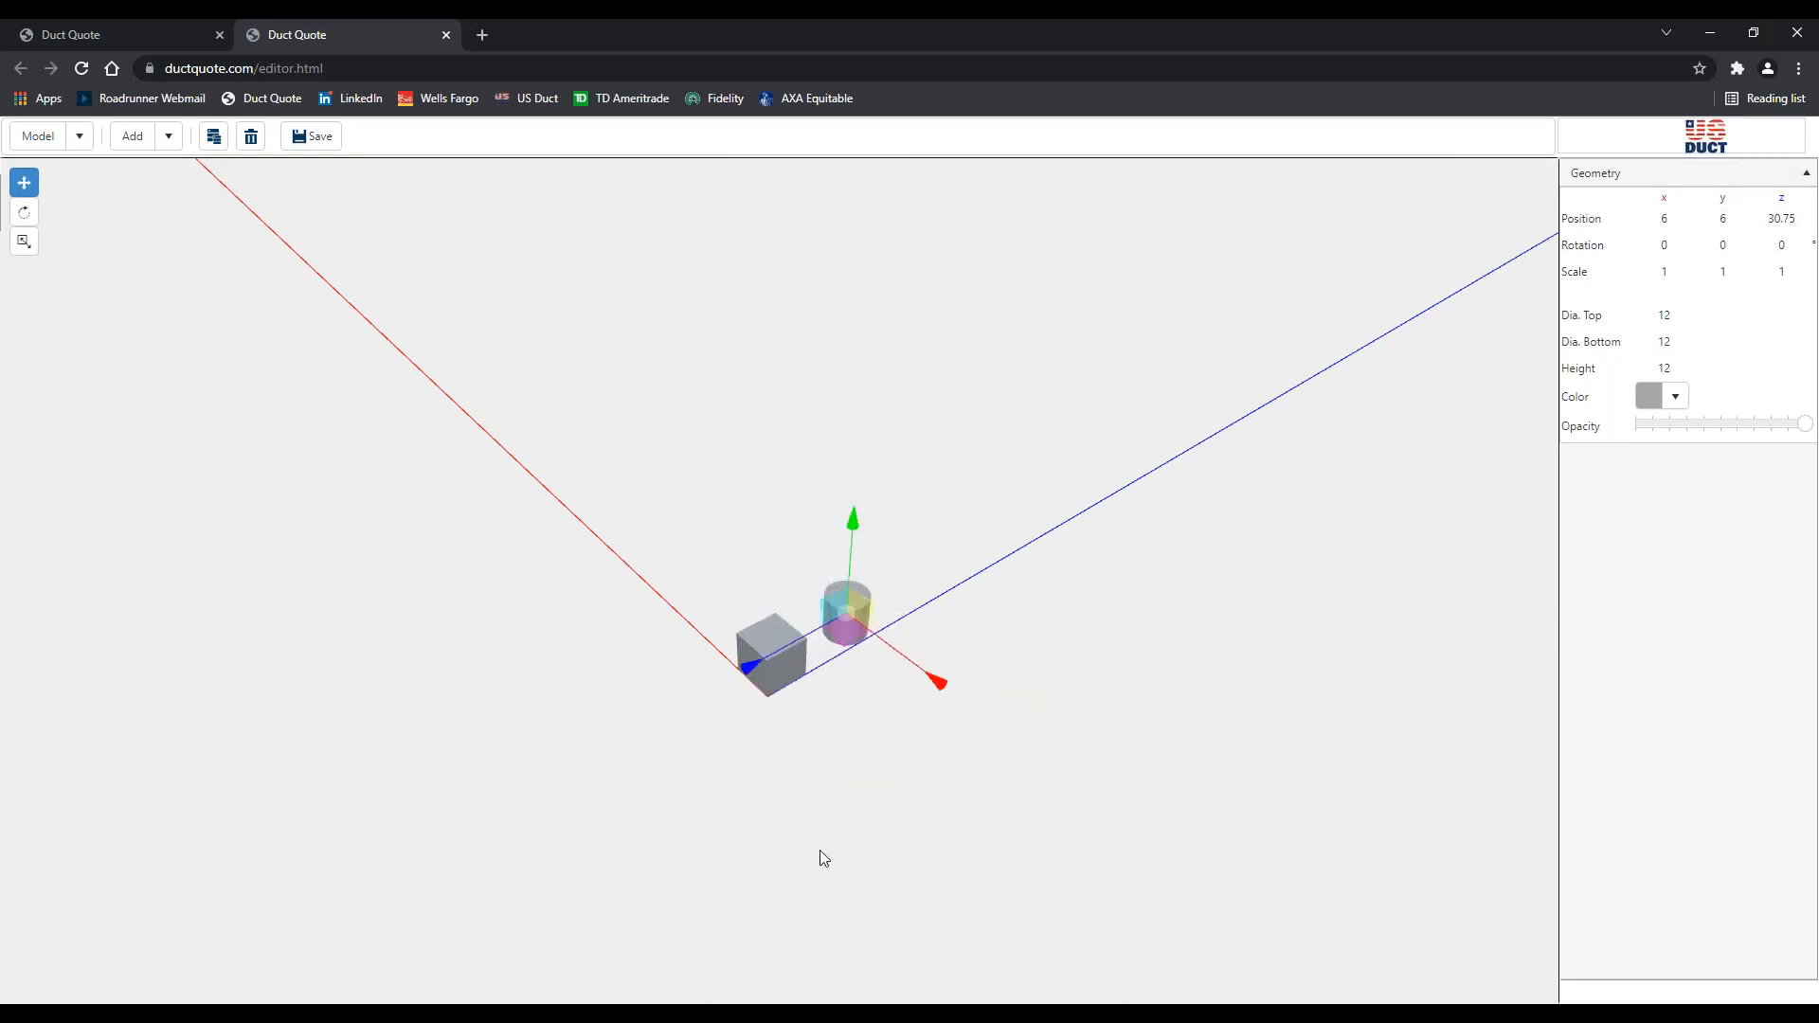
left_click(669, 402)
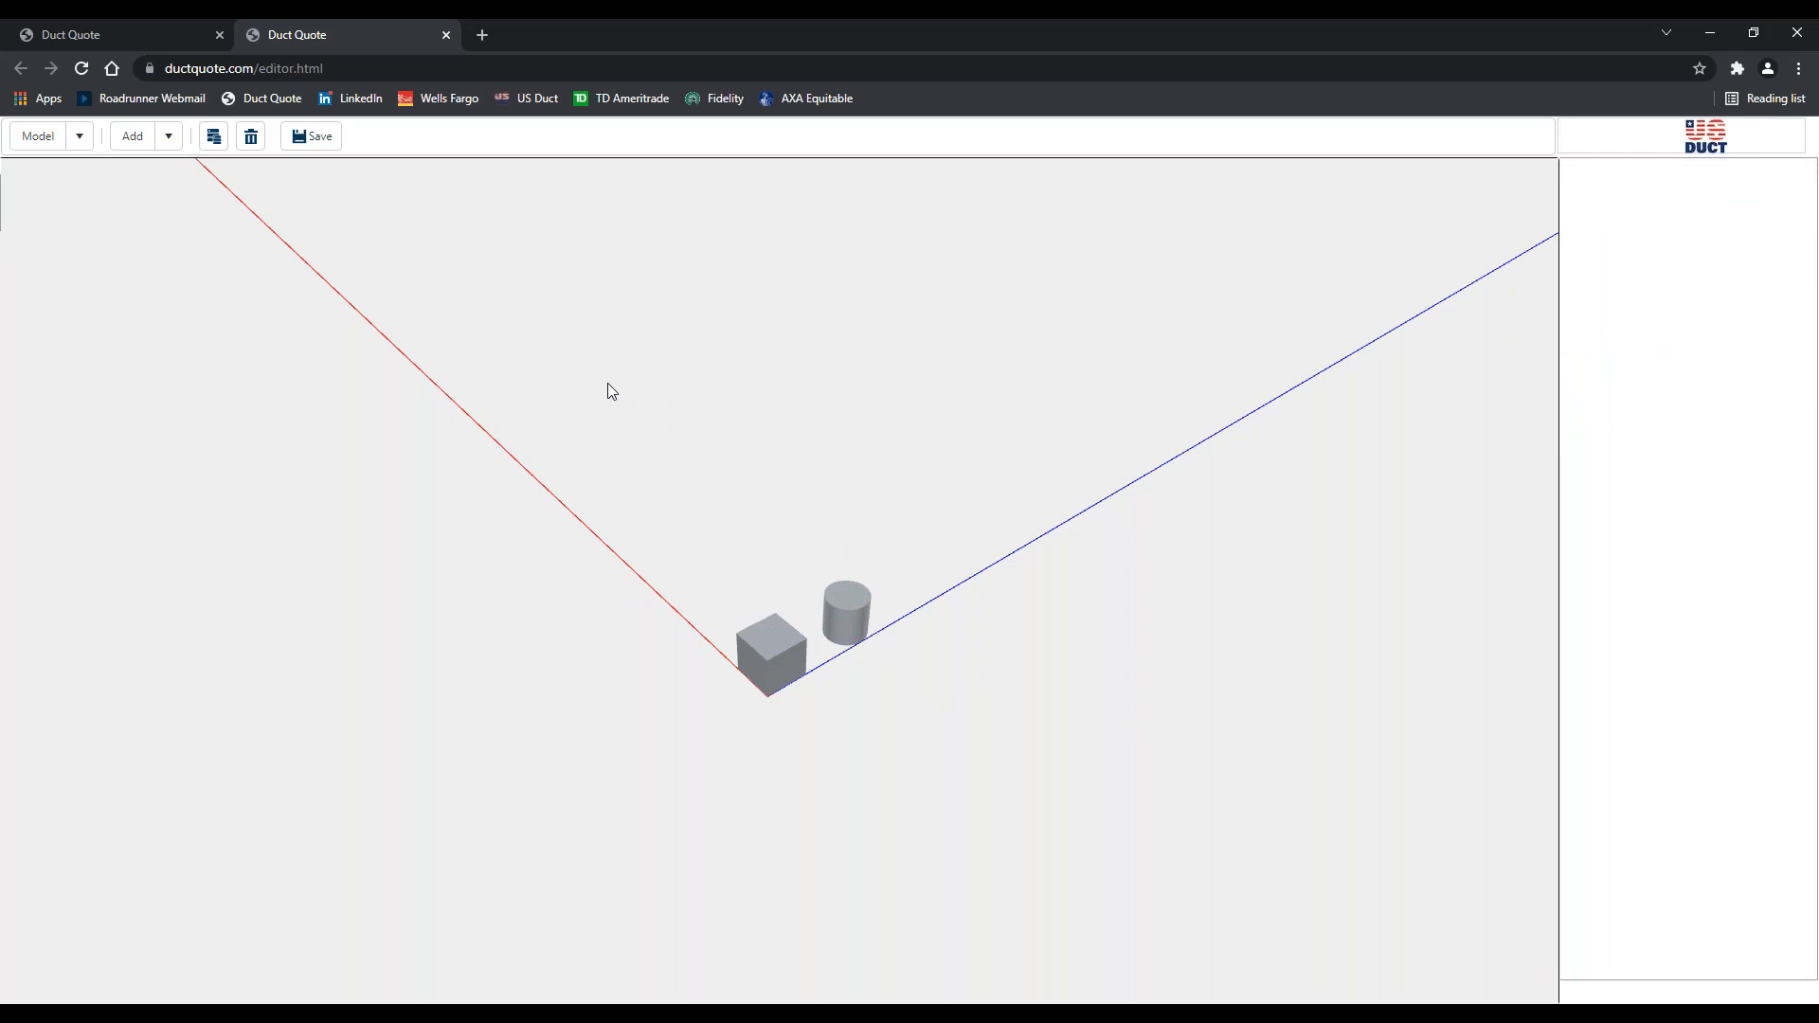
left_click(167, 151)
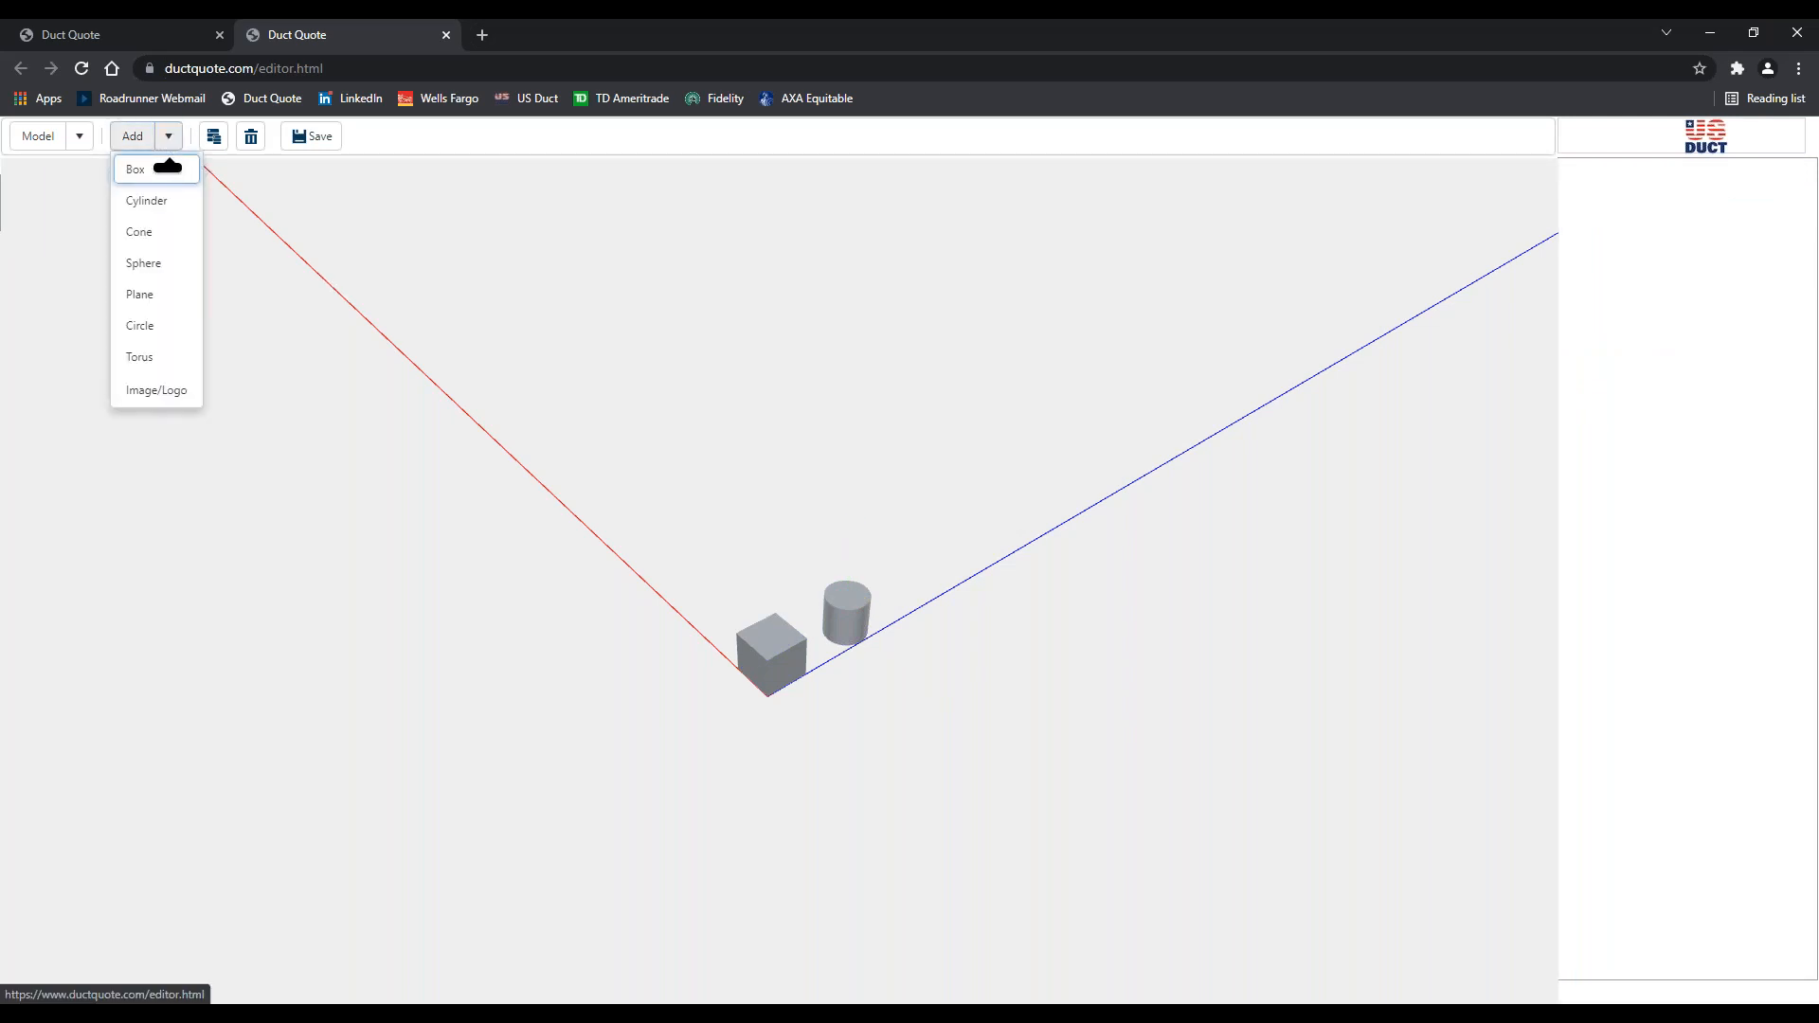
Add a cone and move it out along the red axis
left_click(143, 242)
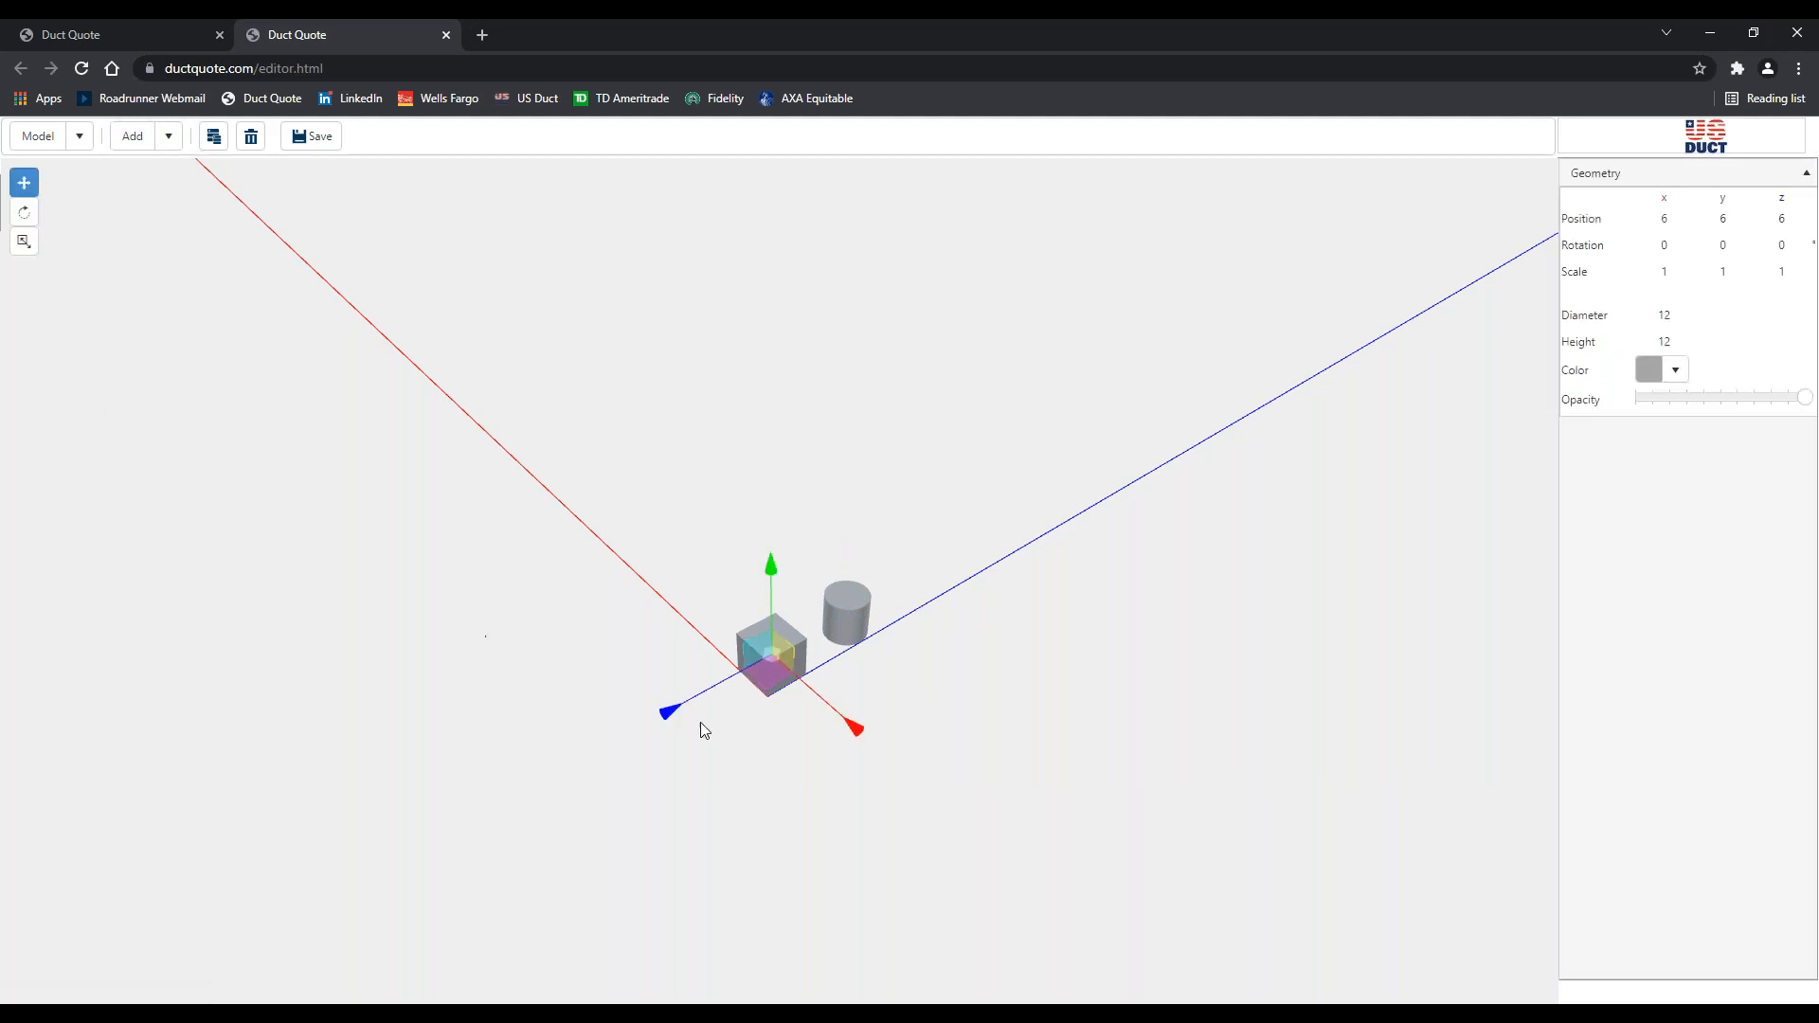
left_click_drag(847, 722, 769, 652)
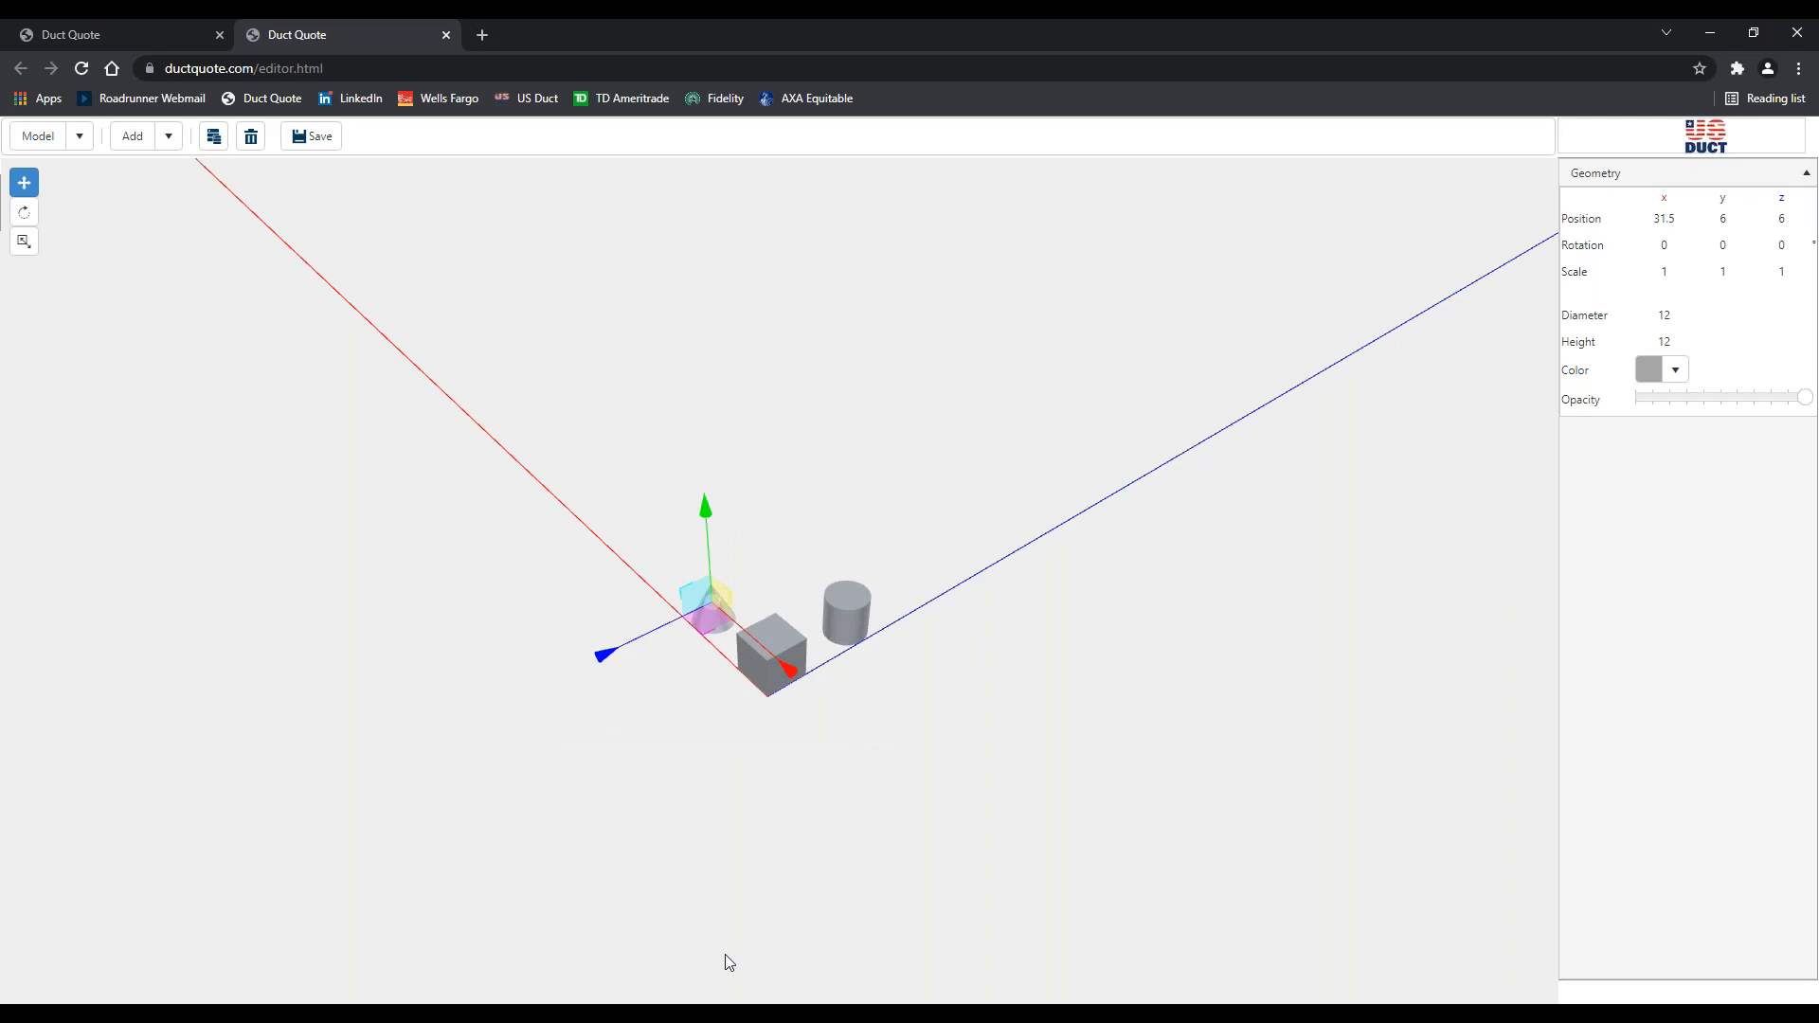
left_click(681, 722)
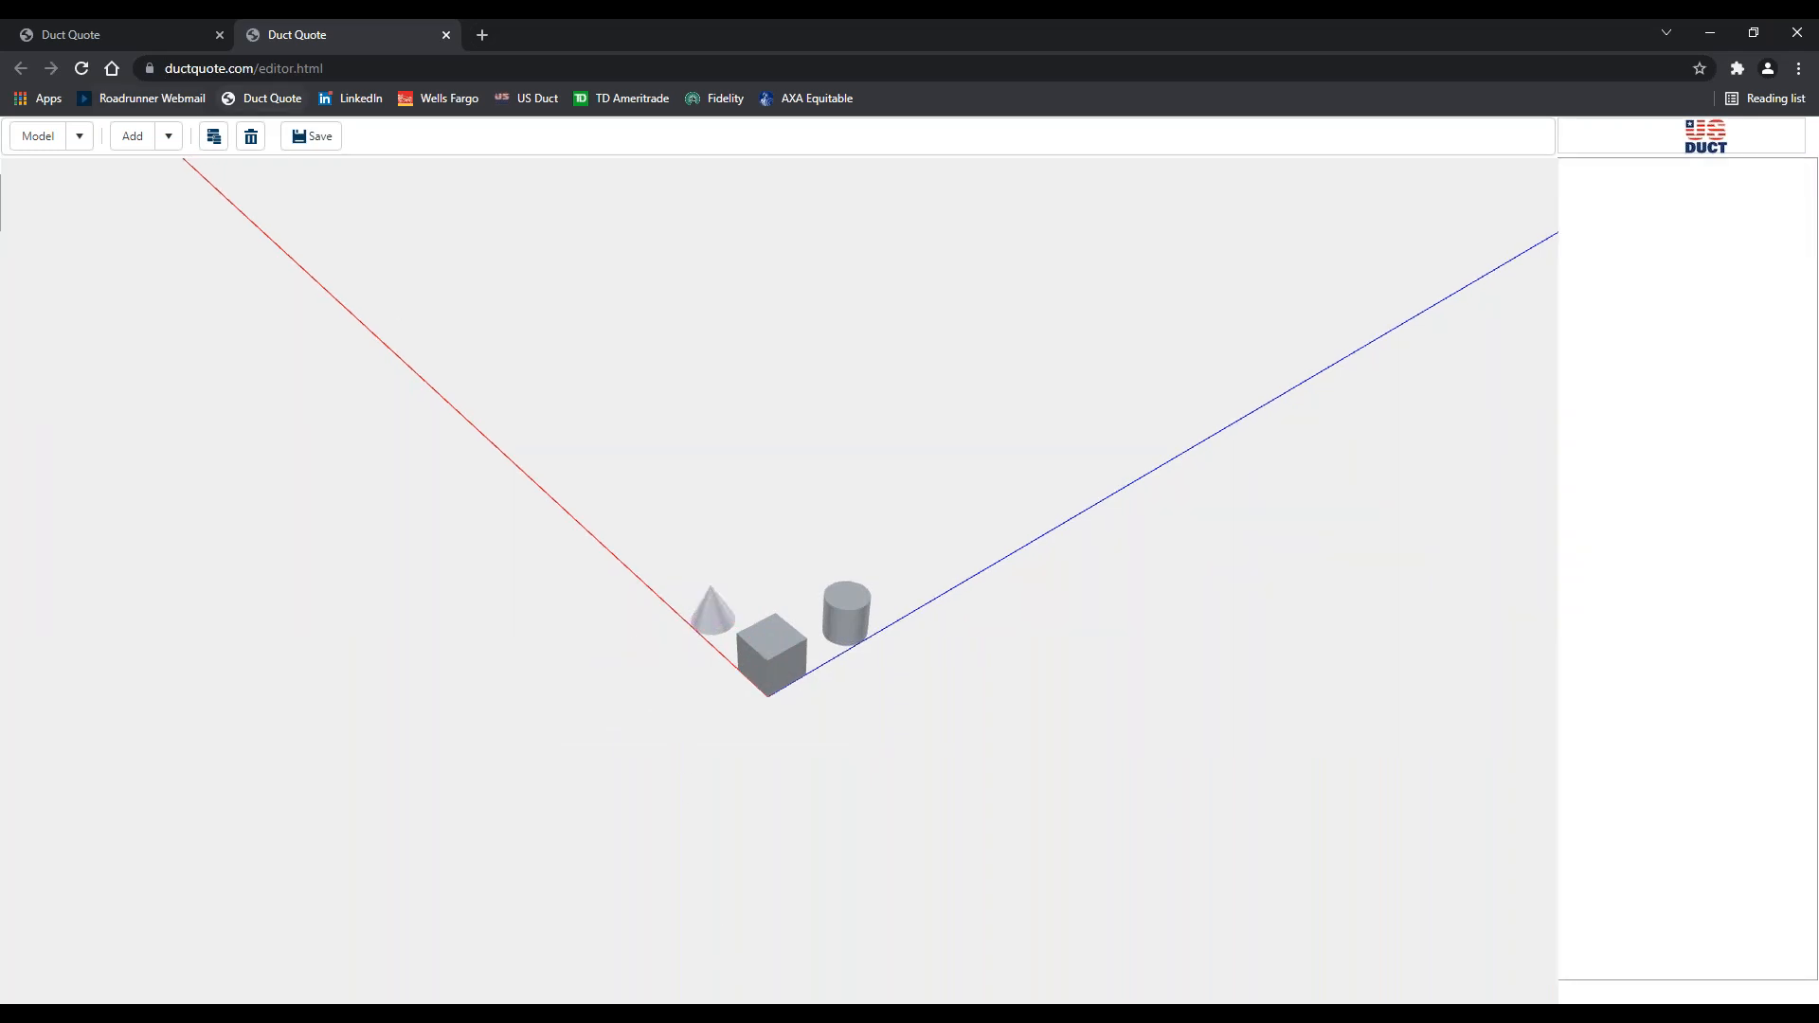
Add a 12-diameter sphere at 6, 6, 55.5 beyond the cylinder
left_click(172, 146)
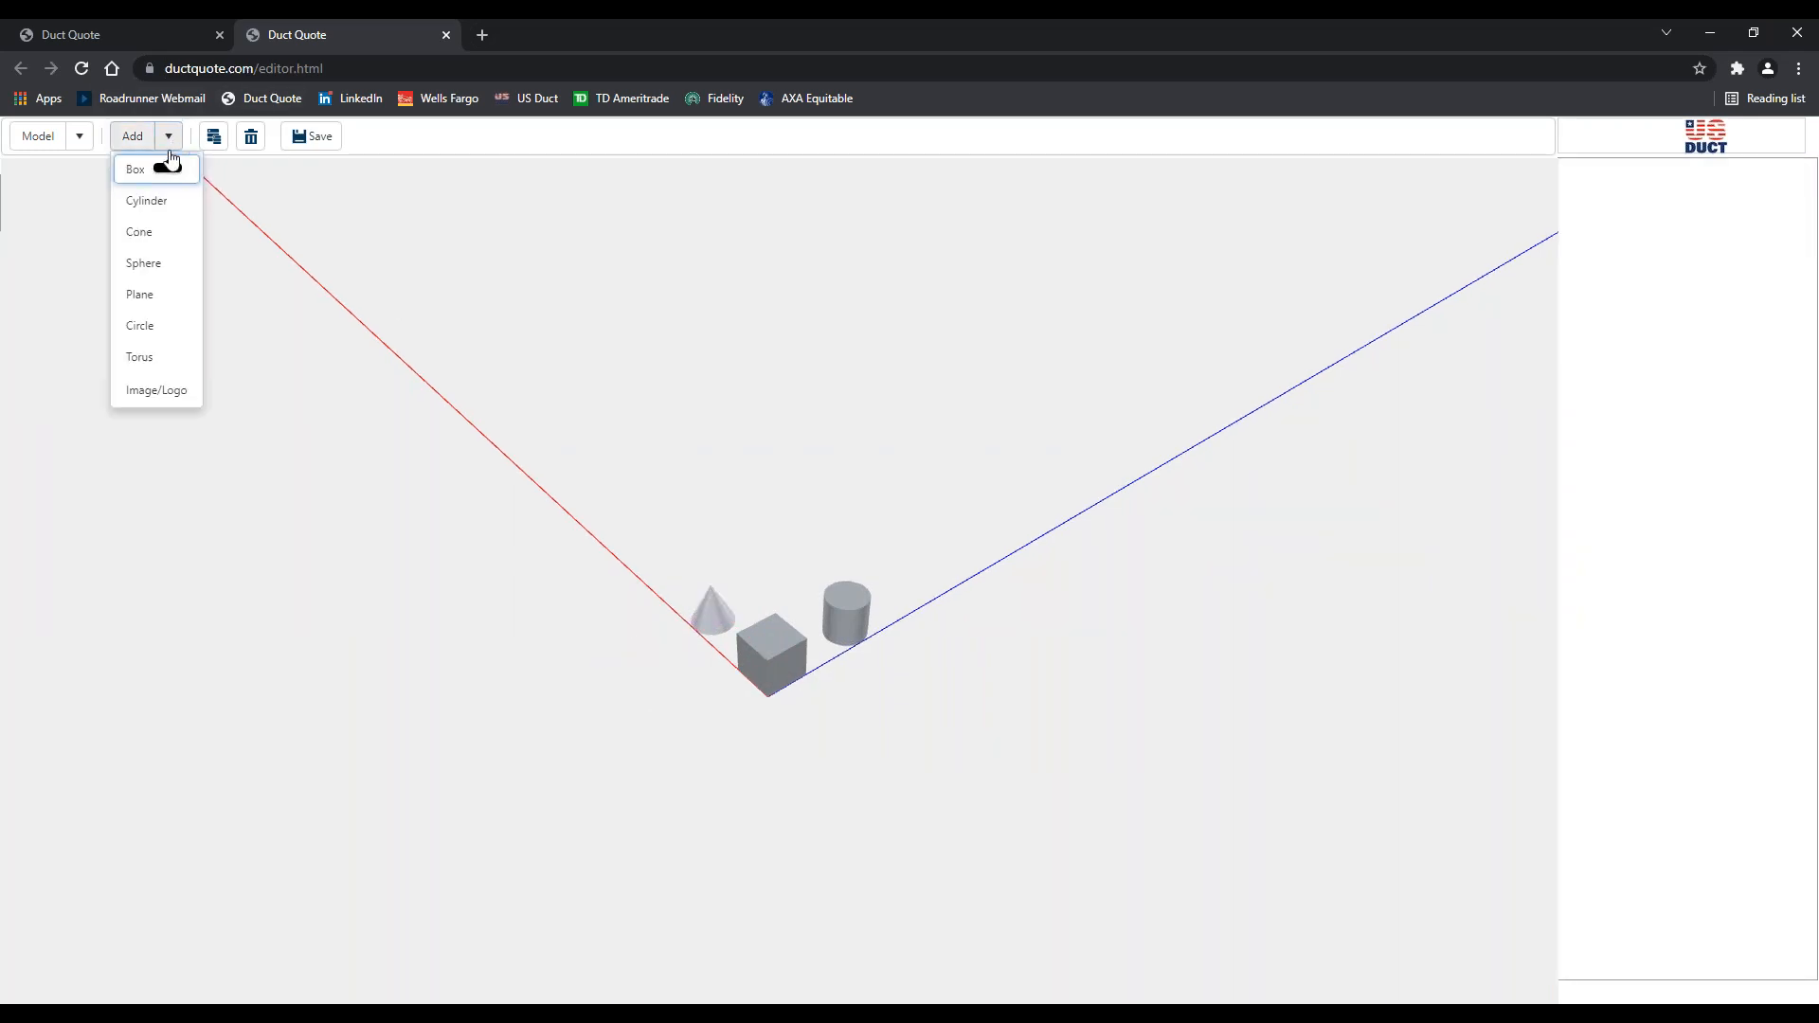
left_click(144, 264)
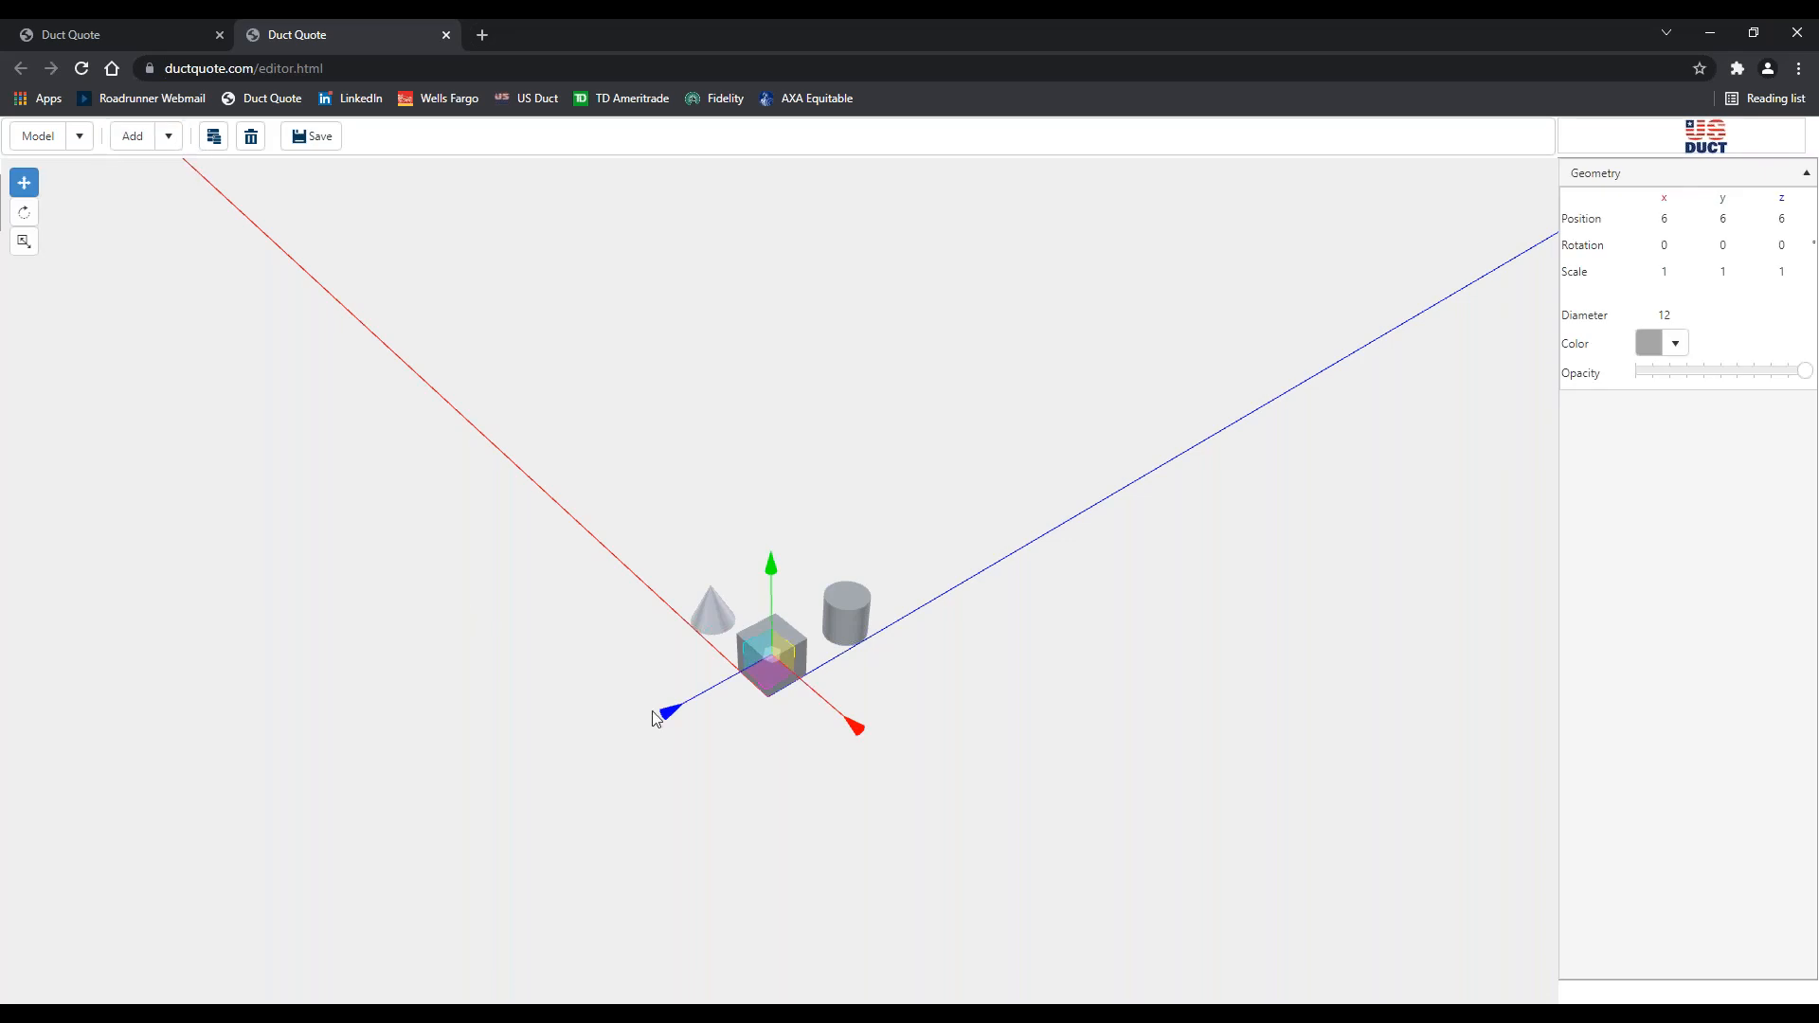
left_click_drag(667, 708, 841, 649)
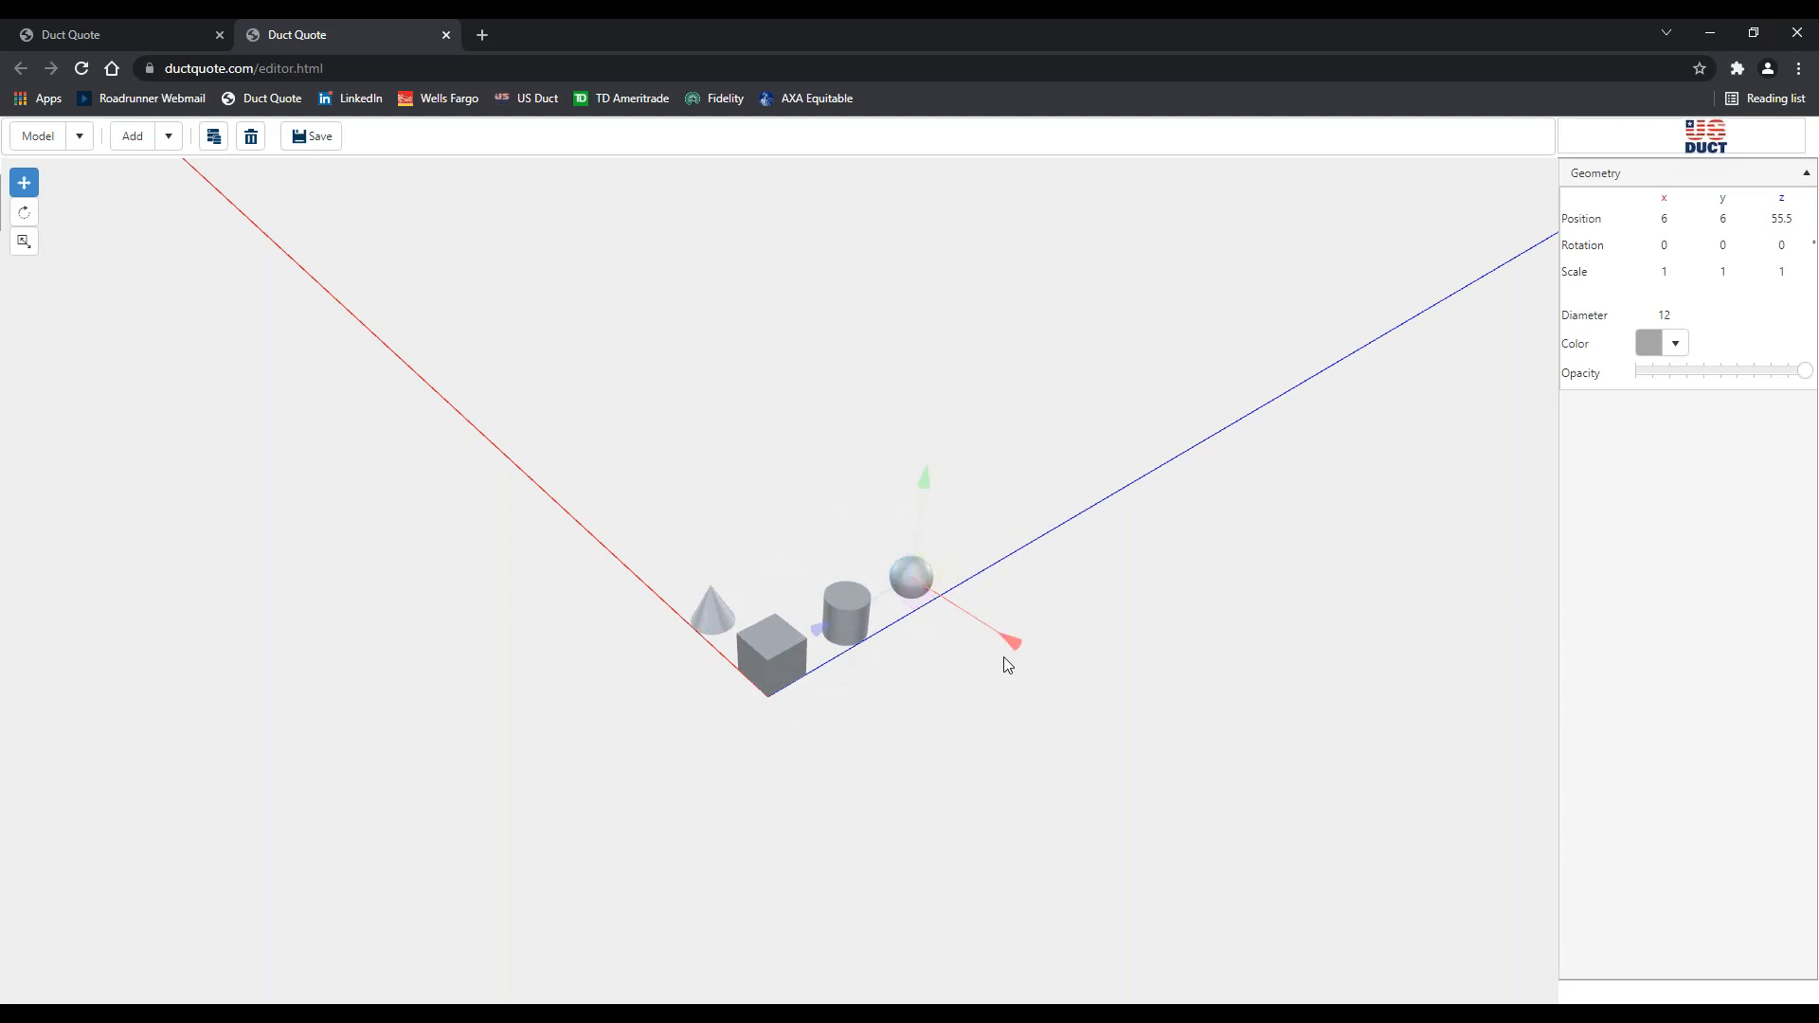
scroll(1005, 657, "down", 3)
scroll(995, 652, "up", 5)
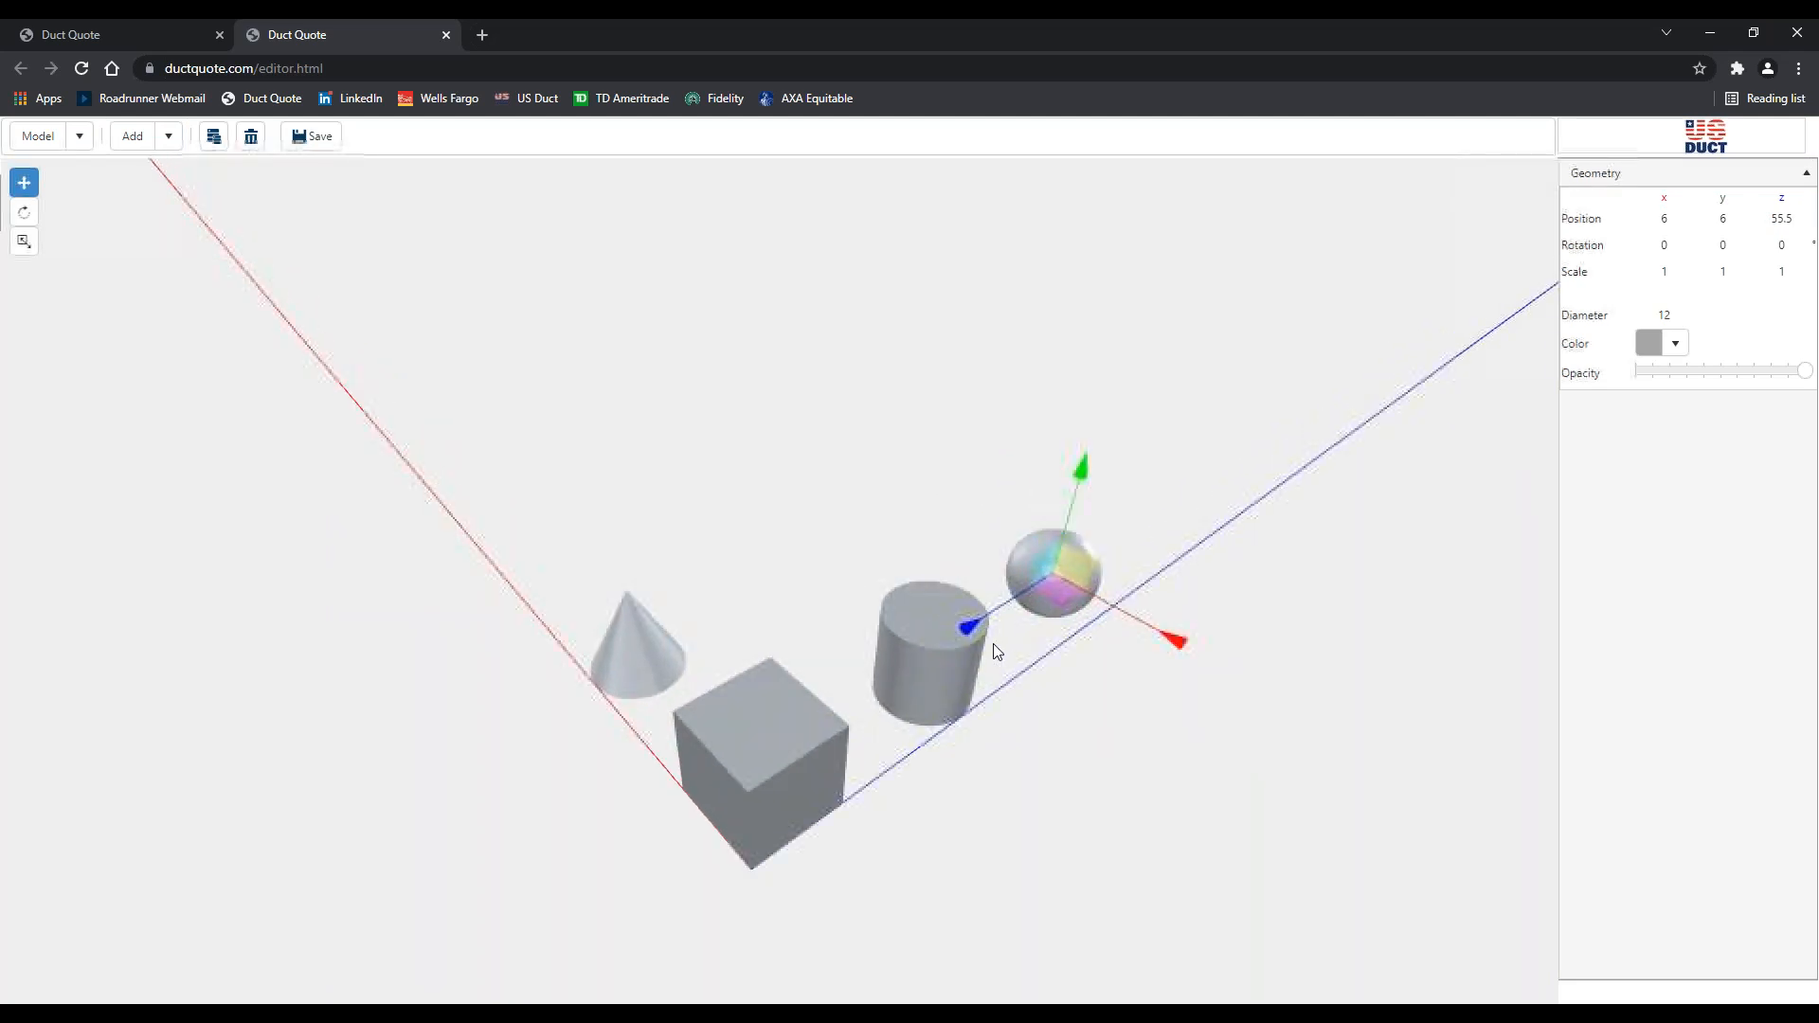
left_click(776, 422)
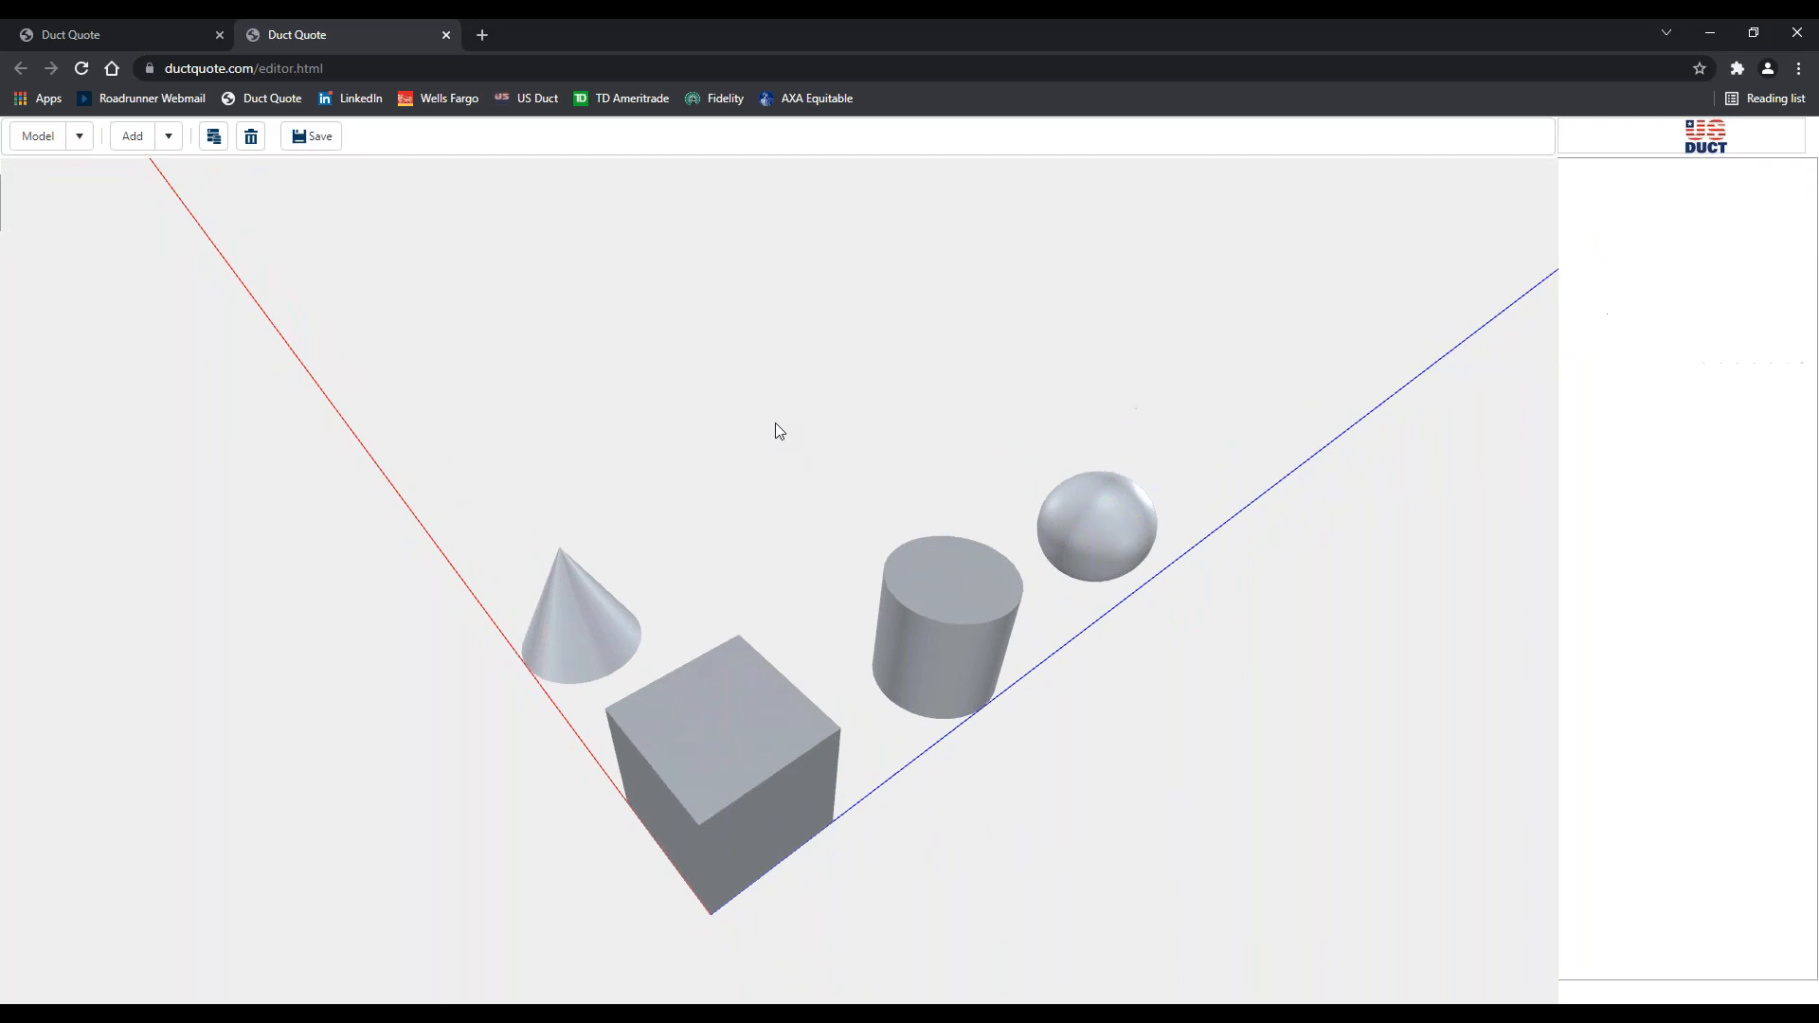
left_click(169, 138)
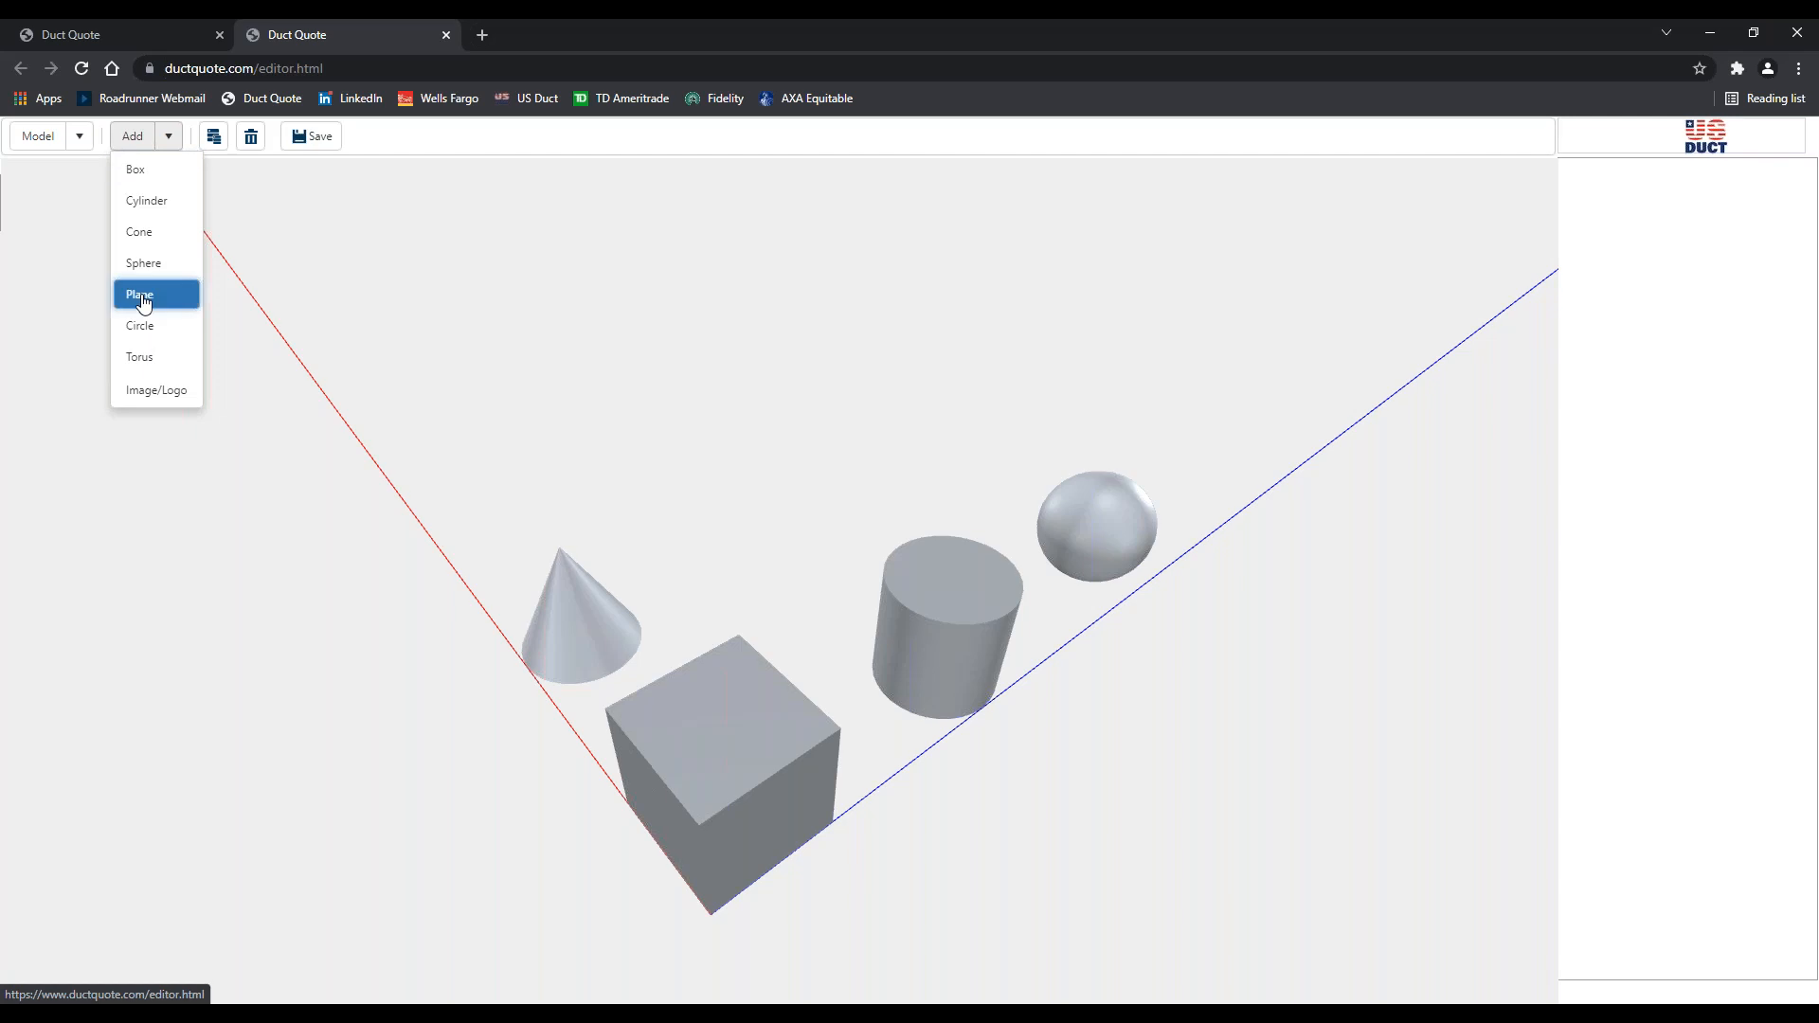
left_click(144, 299)
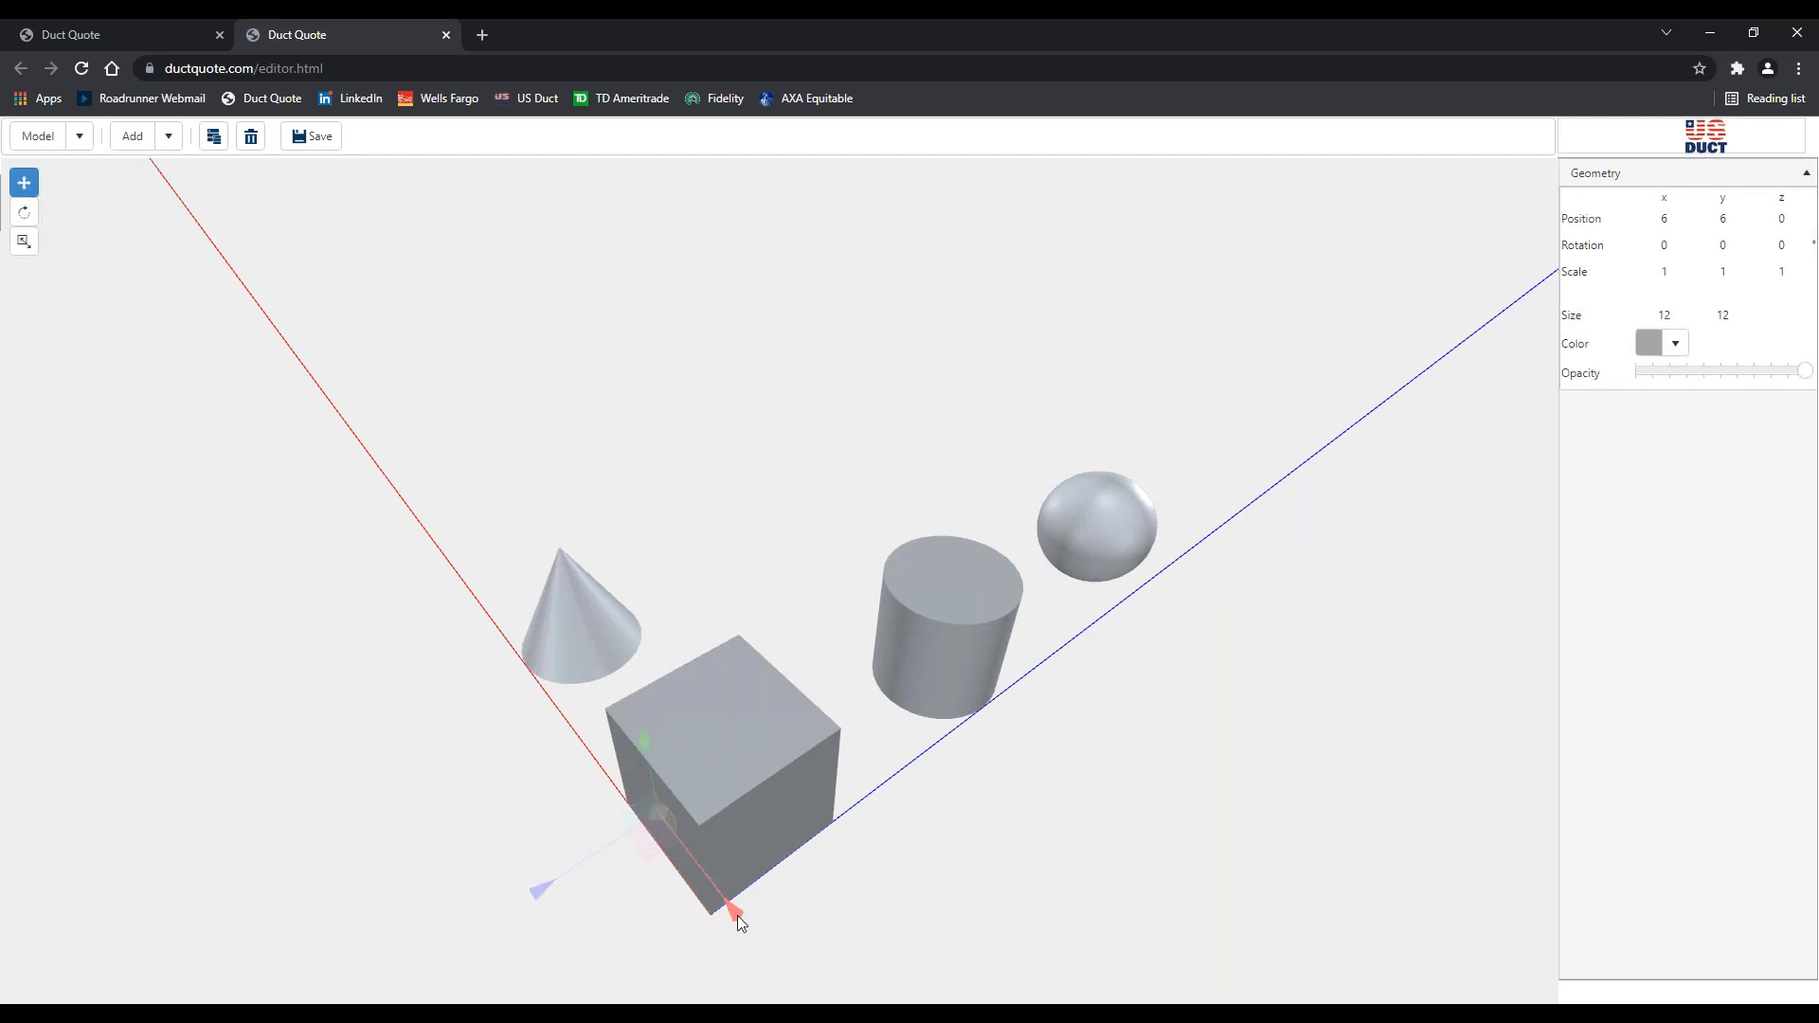
left_click_drag(736, 915, 502, 554)
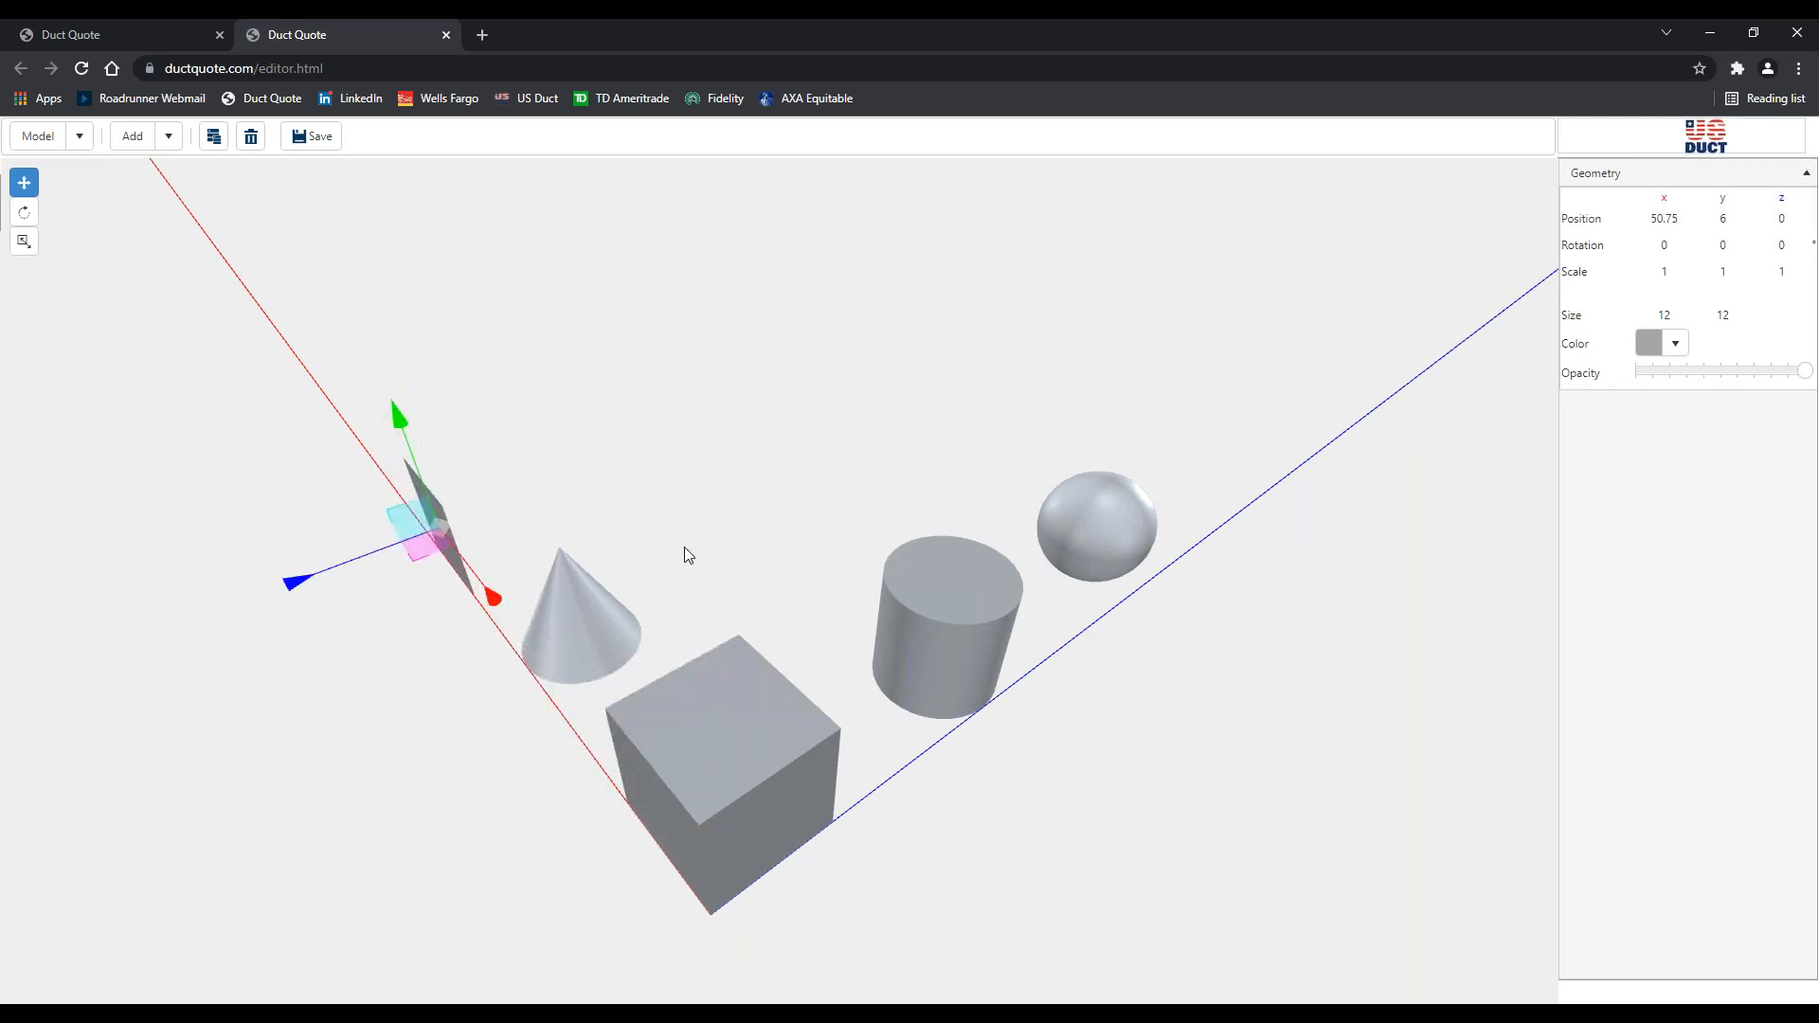
mouse_move(682, 547)
left_mouse_down()
mouse_move(772, 538)
mouse_move(678, 556)
left_mouse_up()
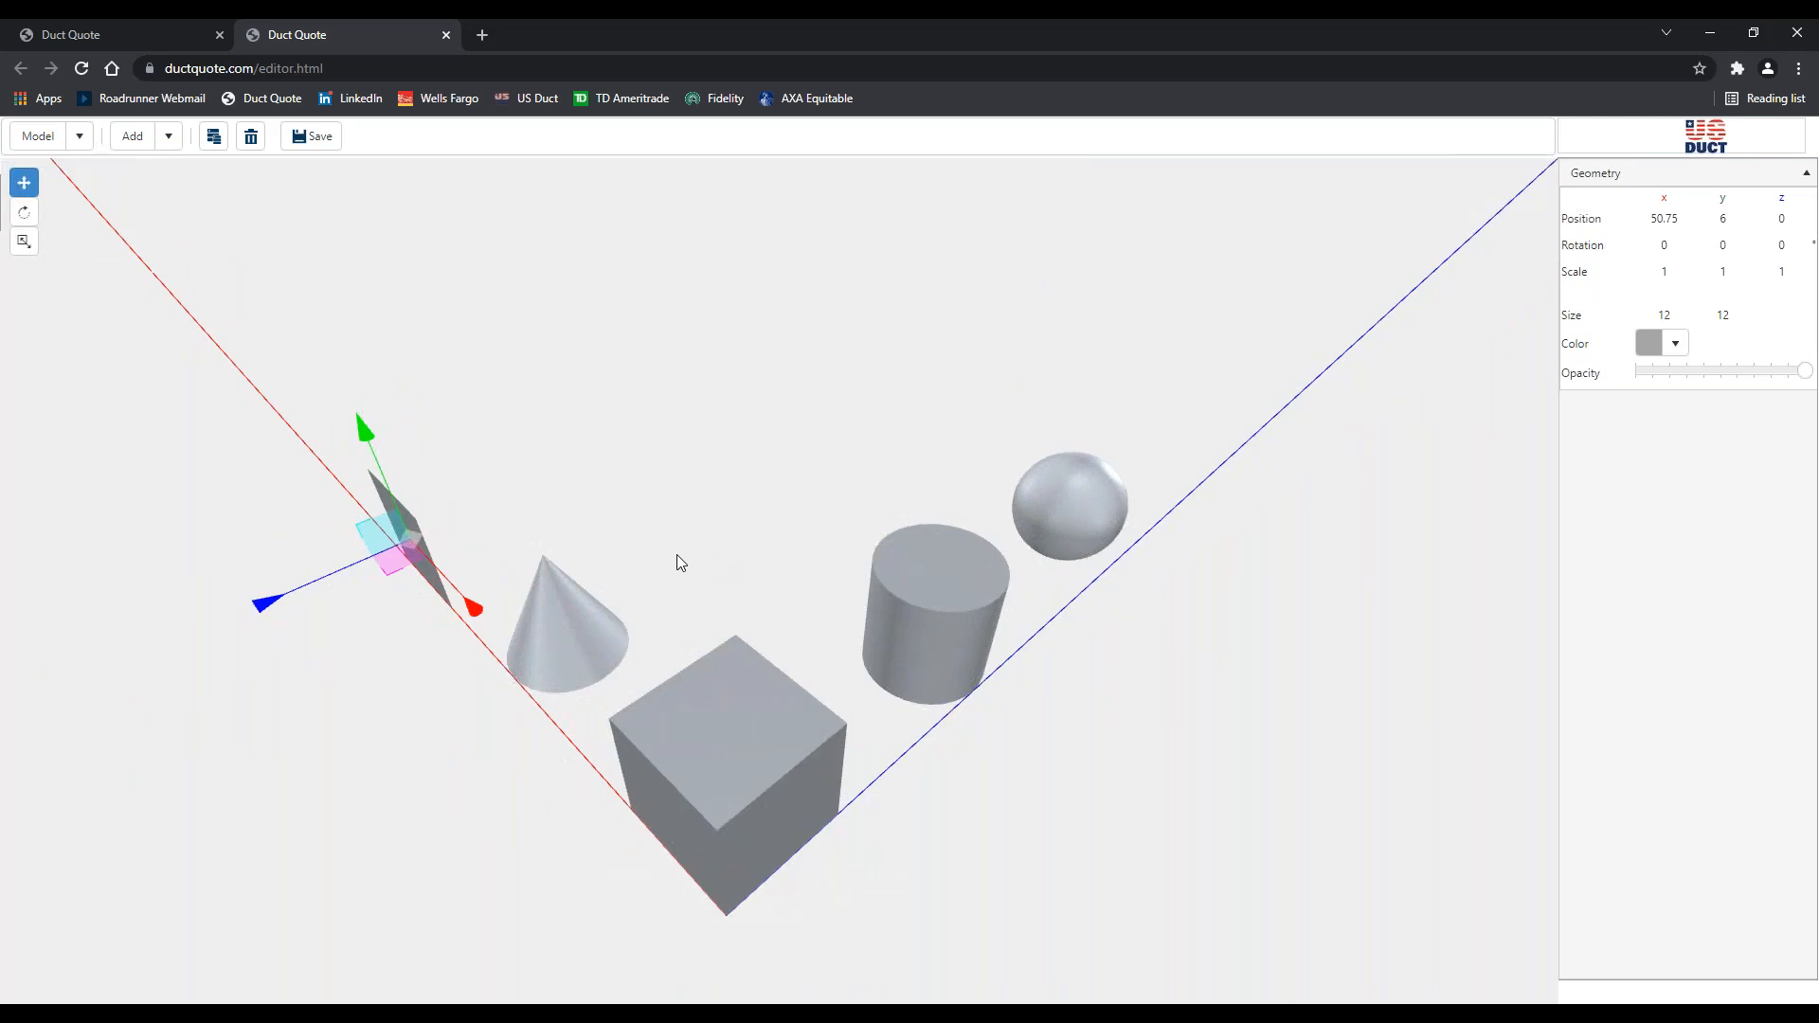
left_click(858, 435)
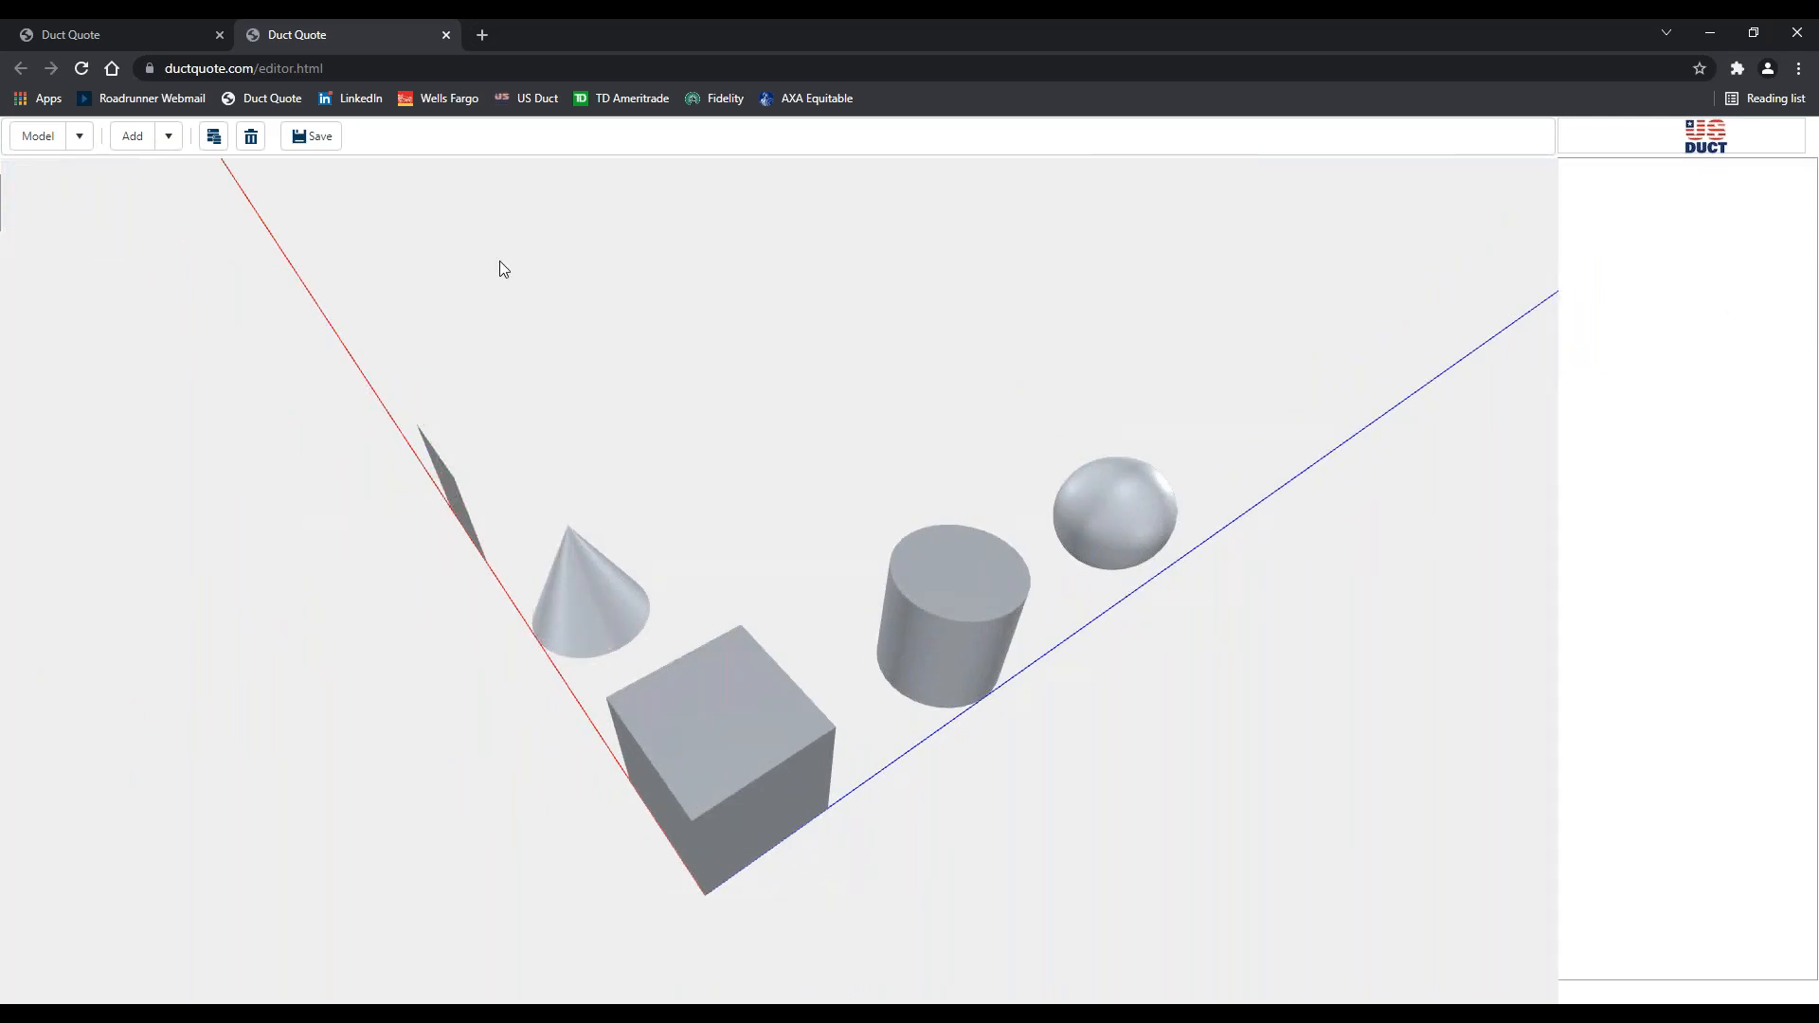
left_click(170, 140)
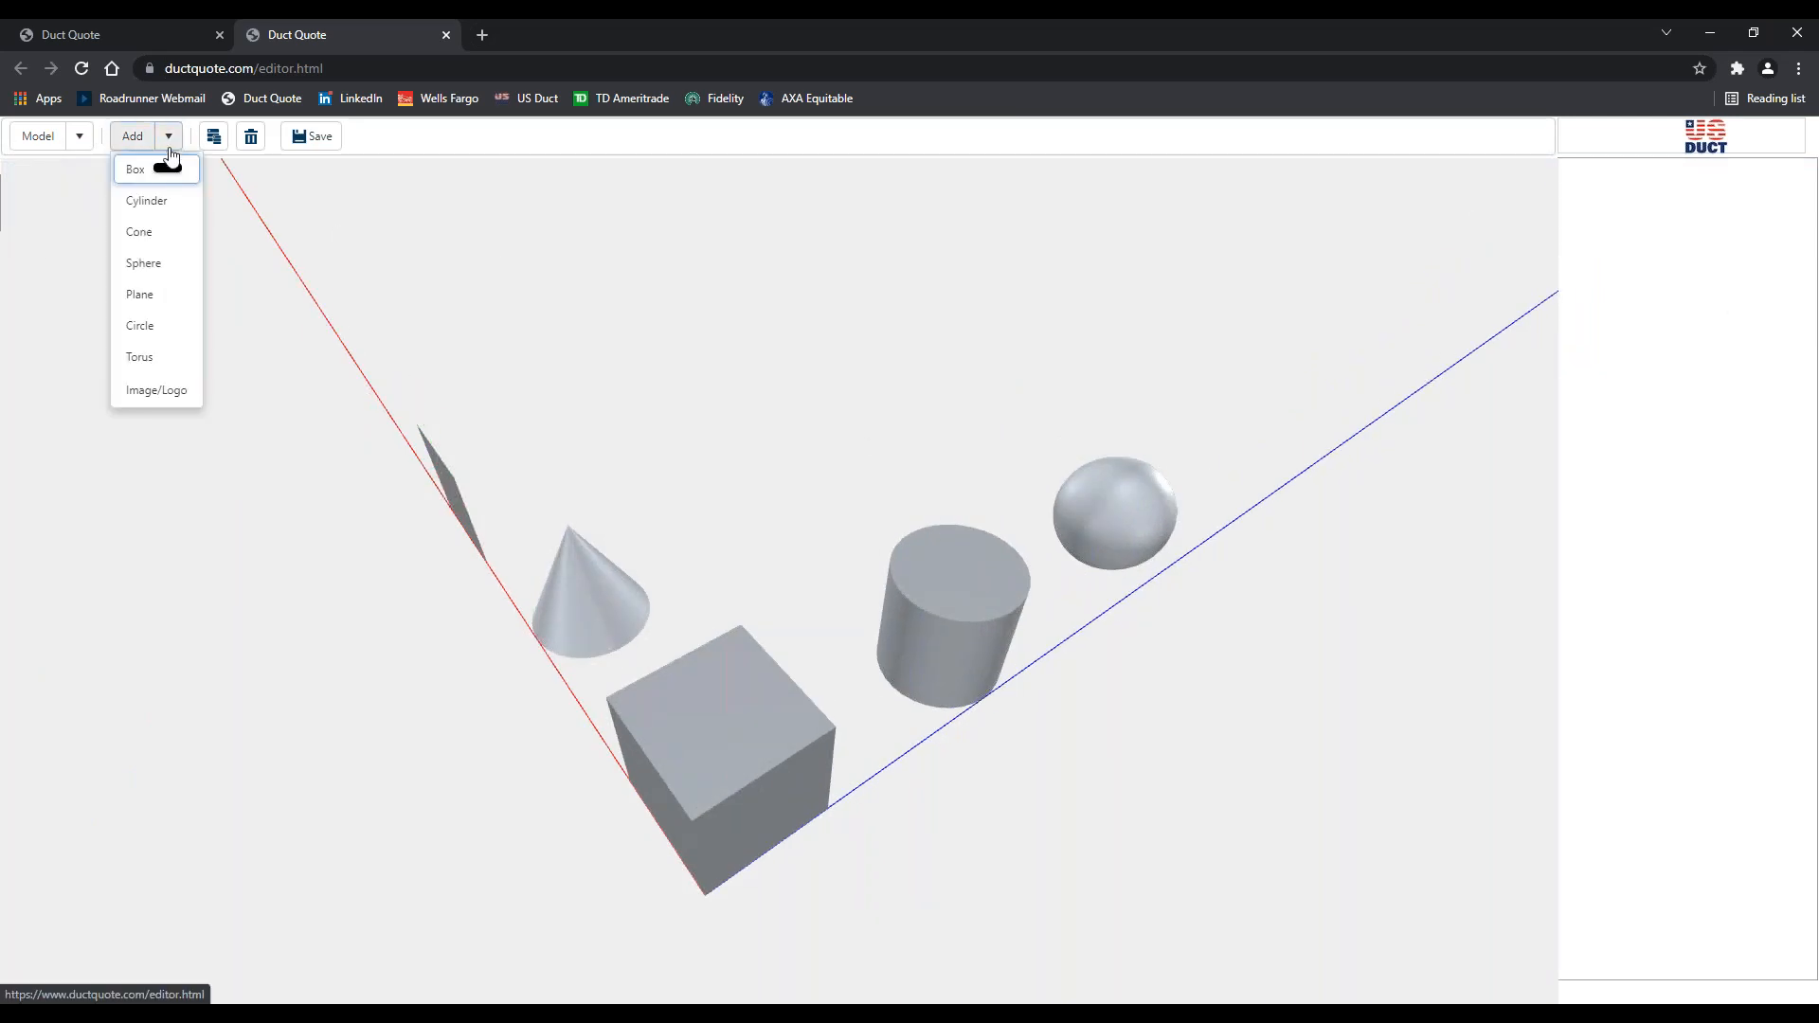
left_click(142, 332)
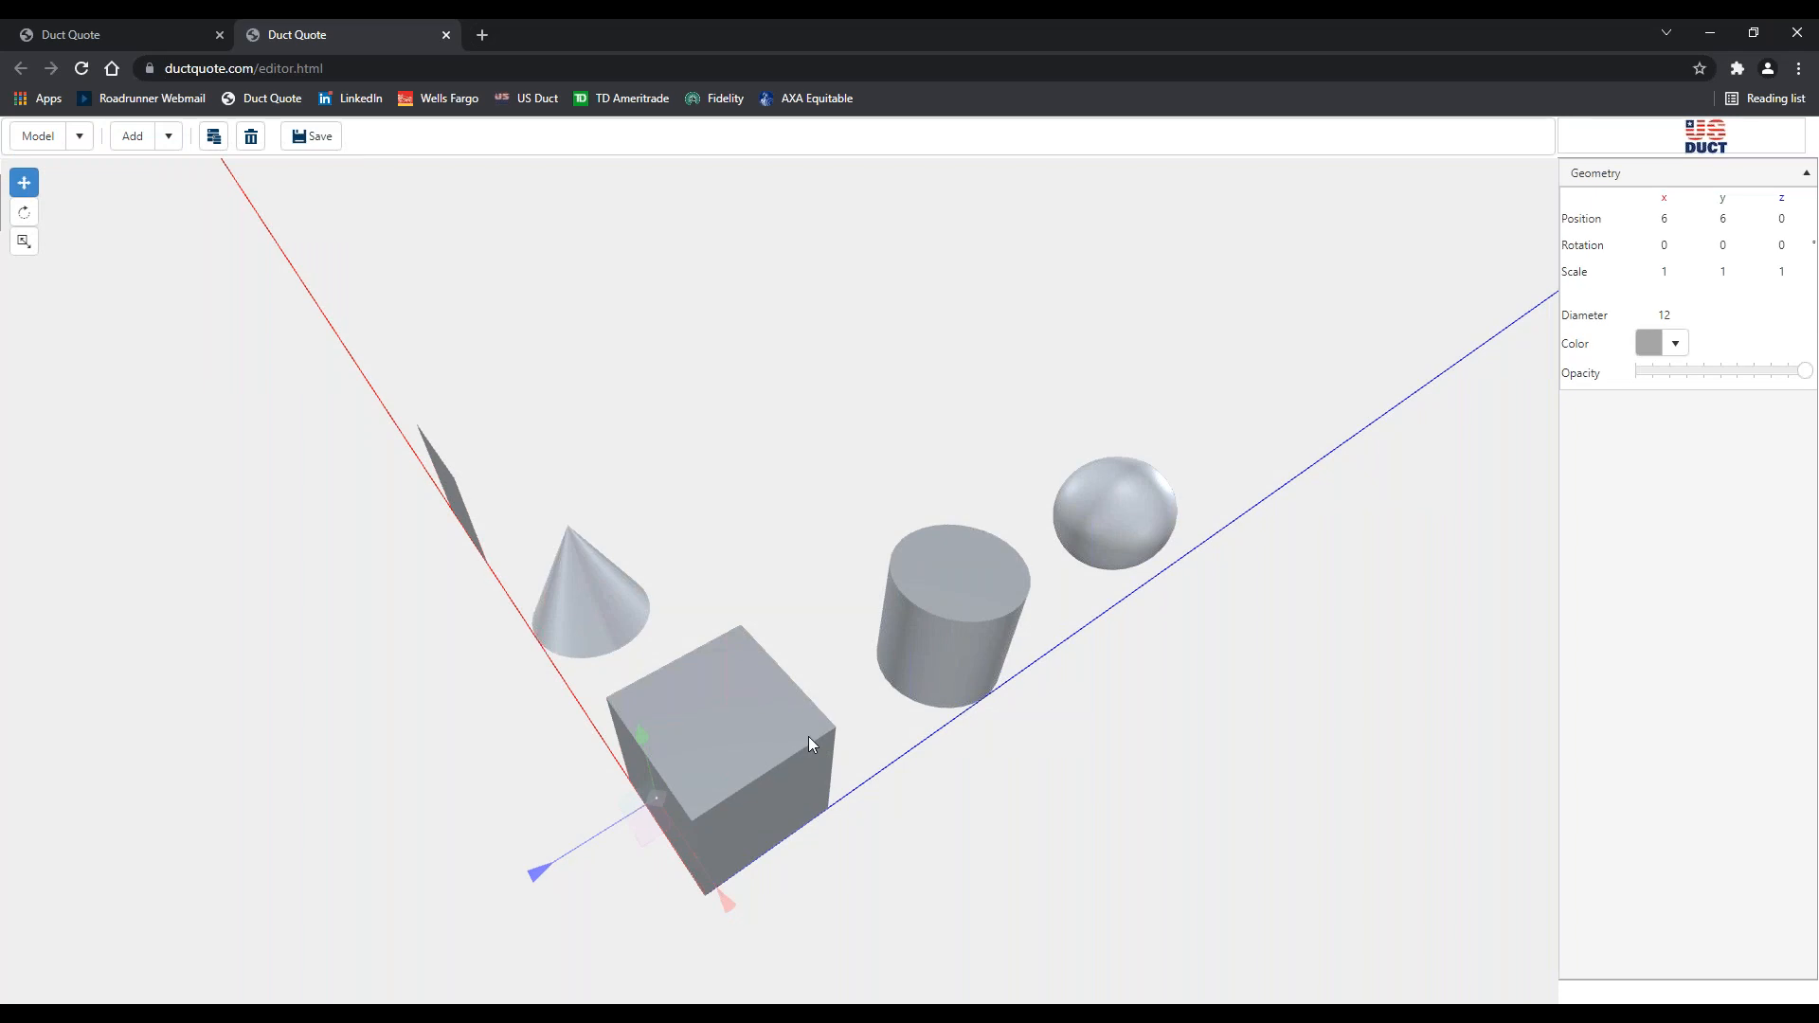
left_click_drag(809, 736, 1212, 473)
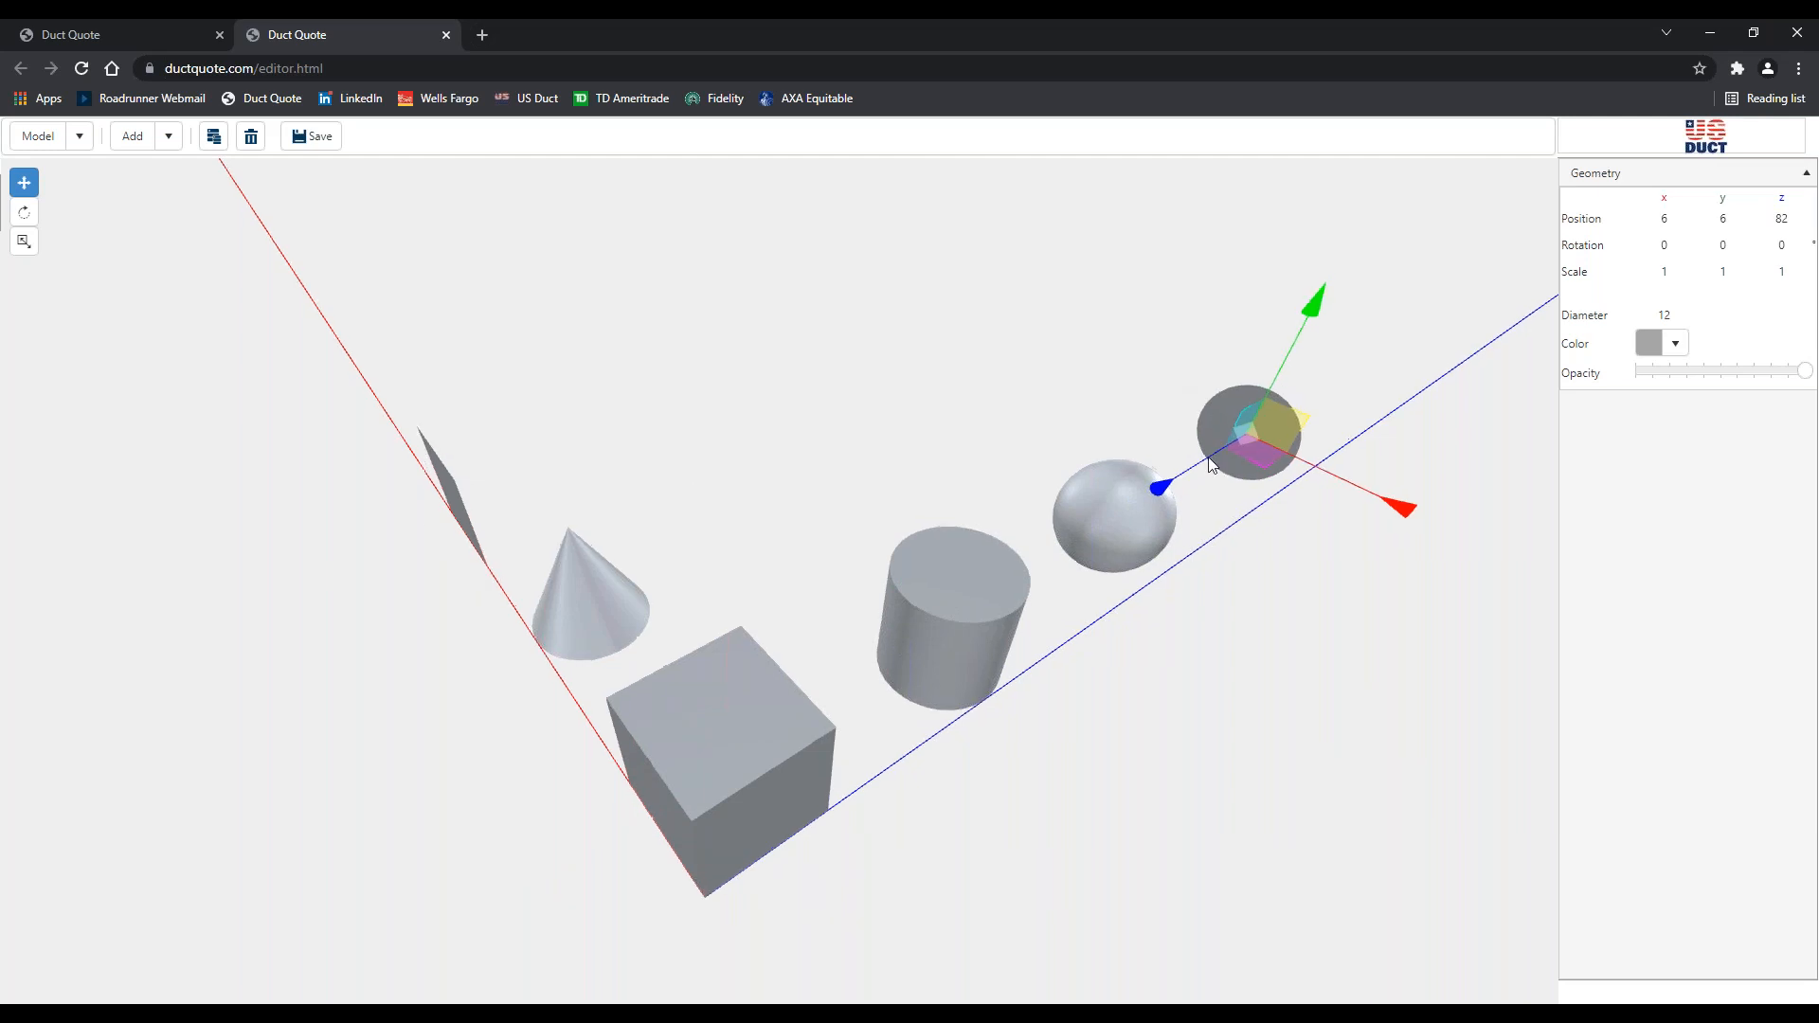
left_click(1179, 393)
left_click_drag(1259, 589, 396, 481)
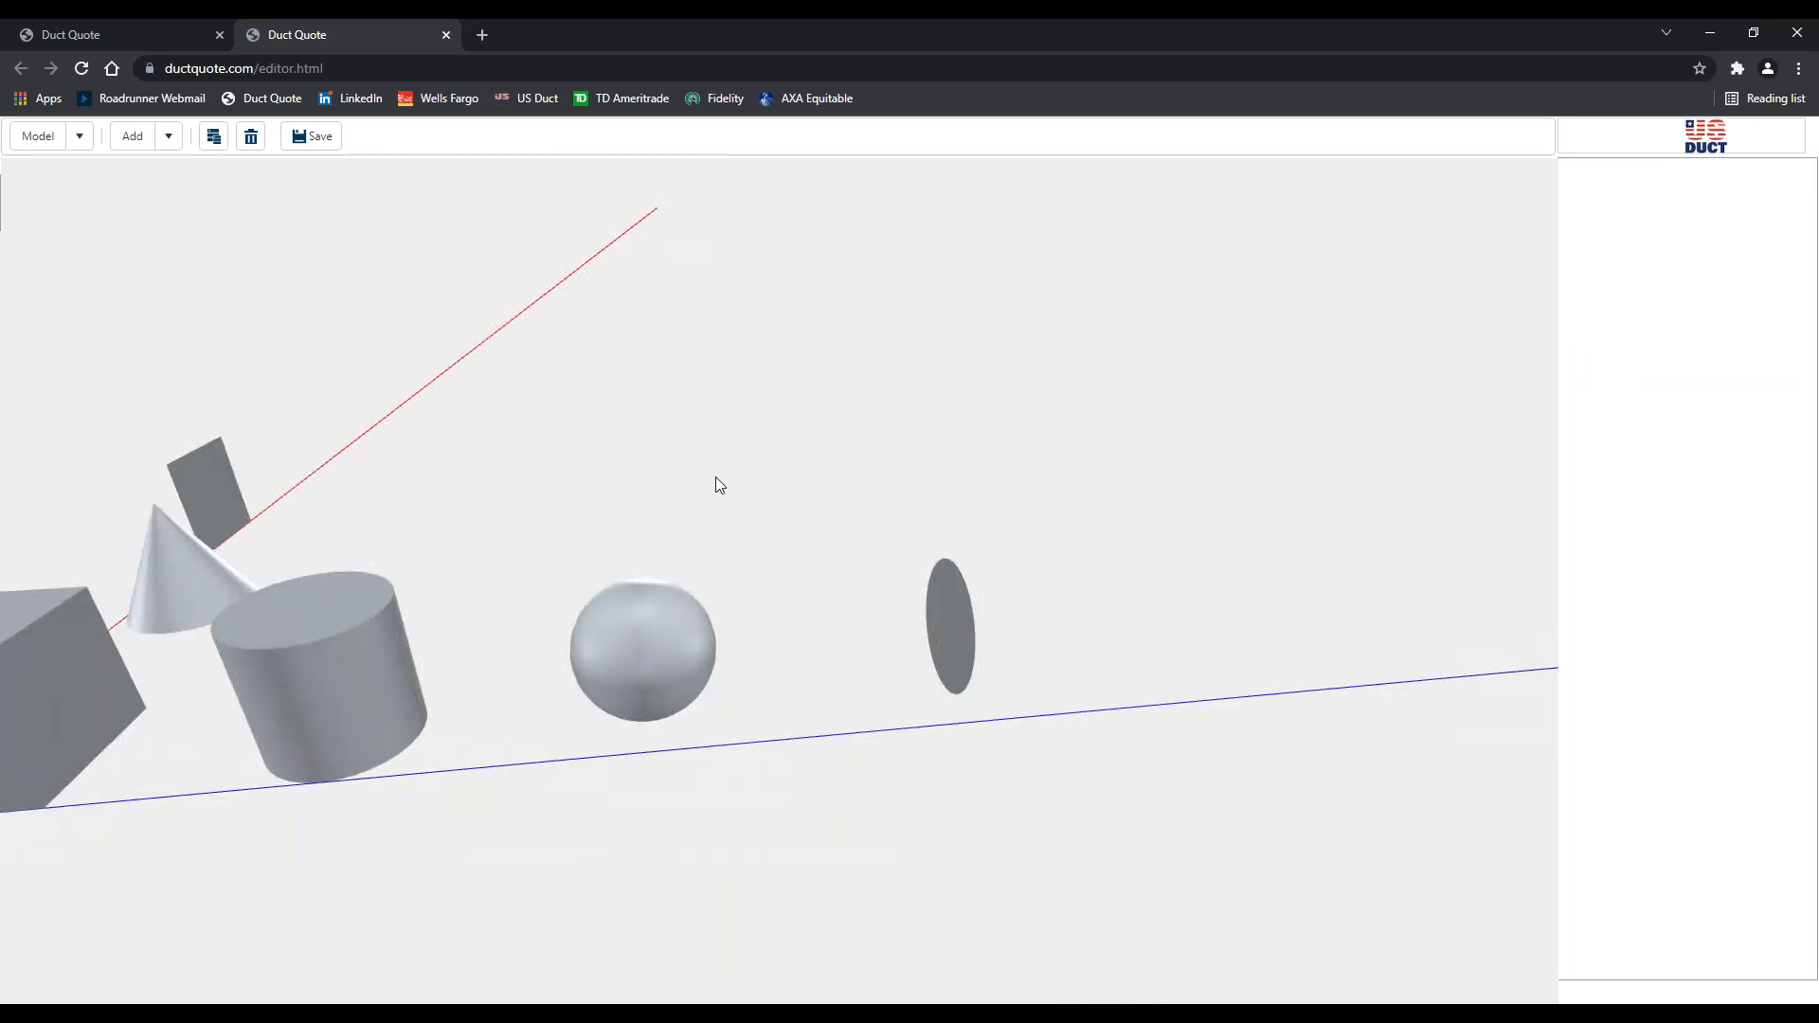
left_click_drag(719, 483, 1040, 508)
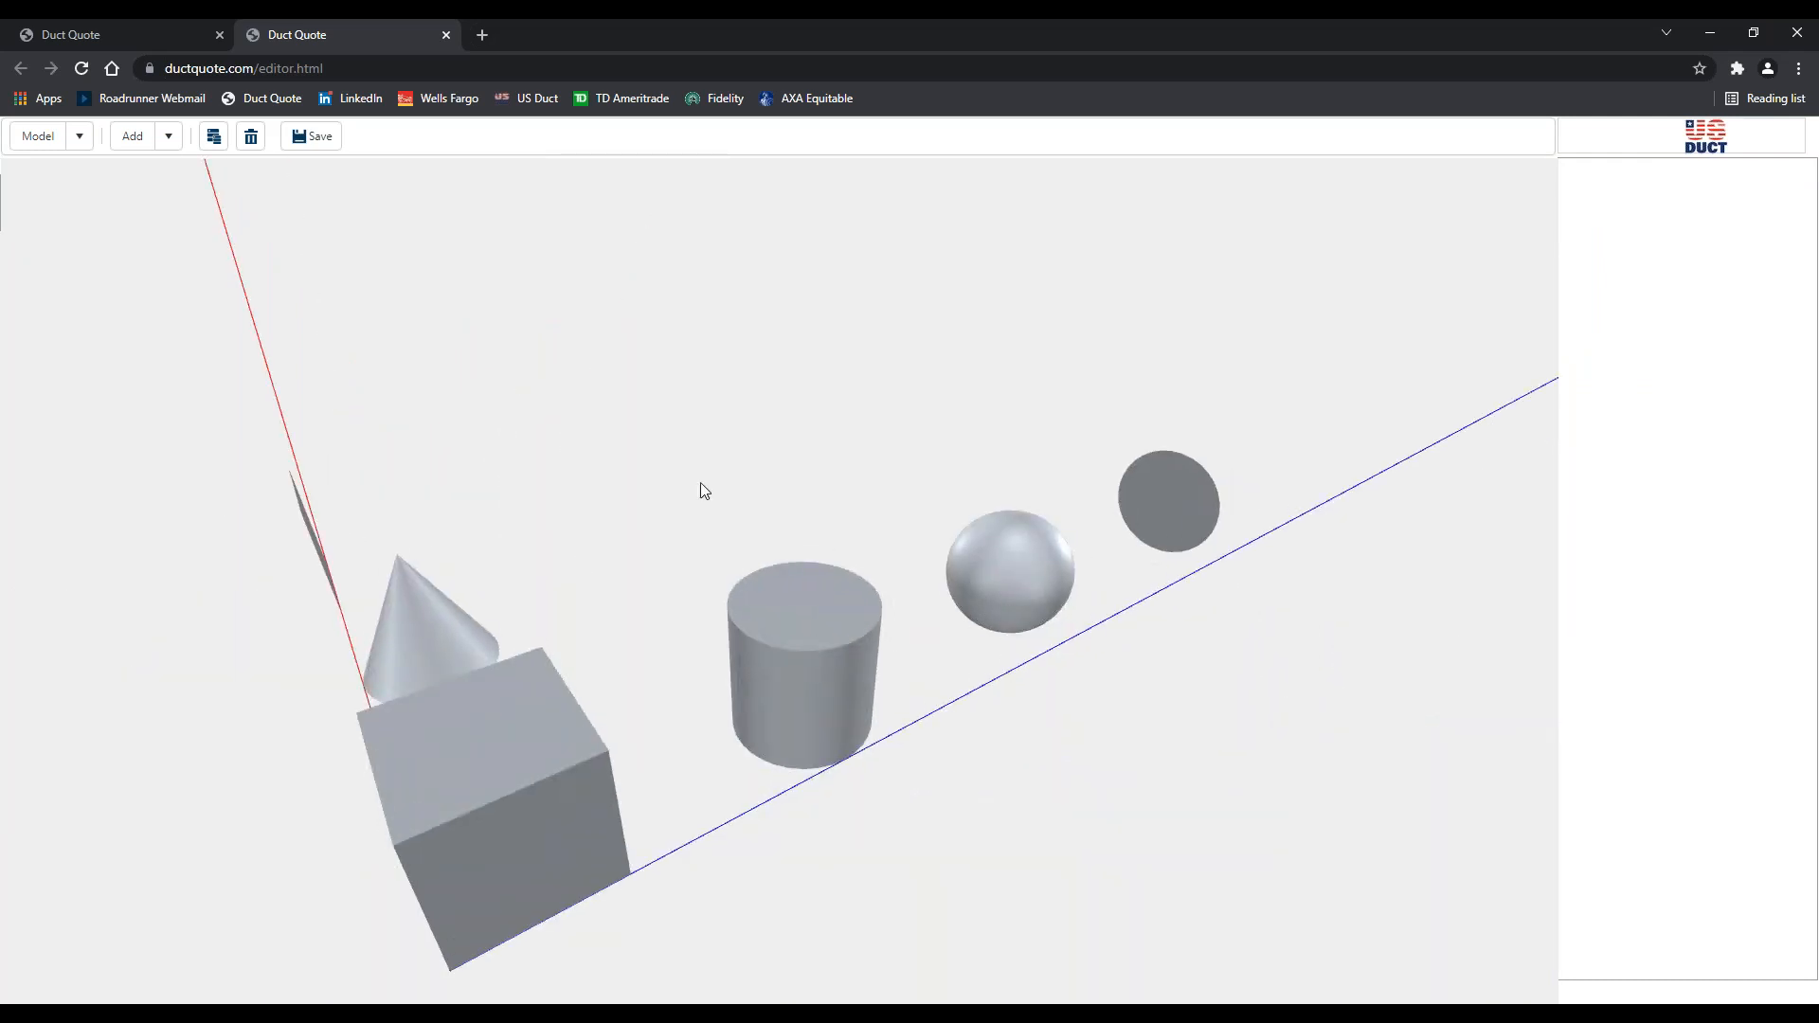
left_click_drag(703, 490, 979, 463)
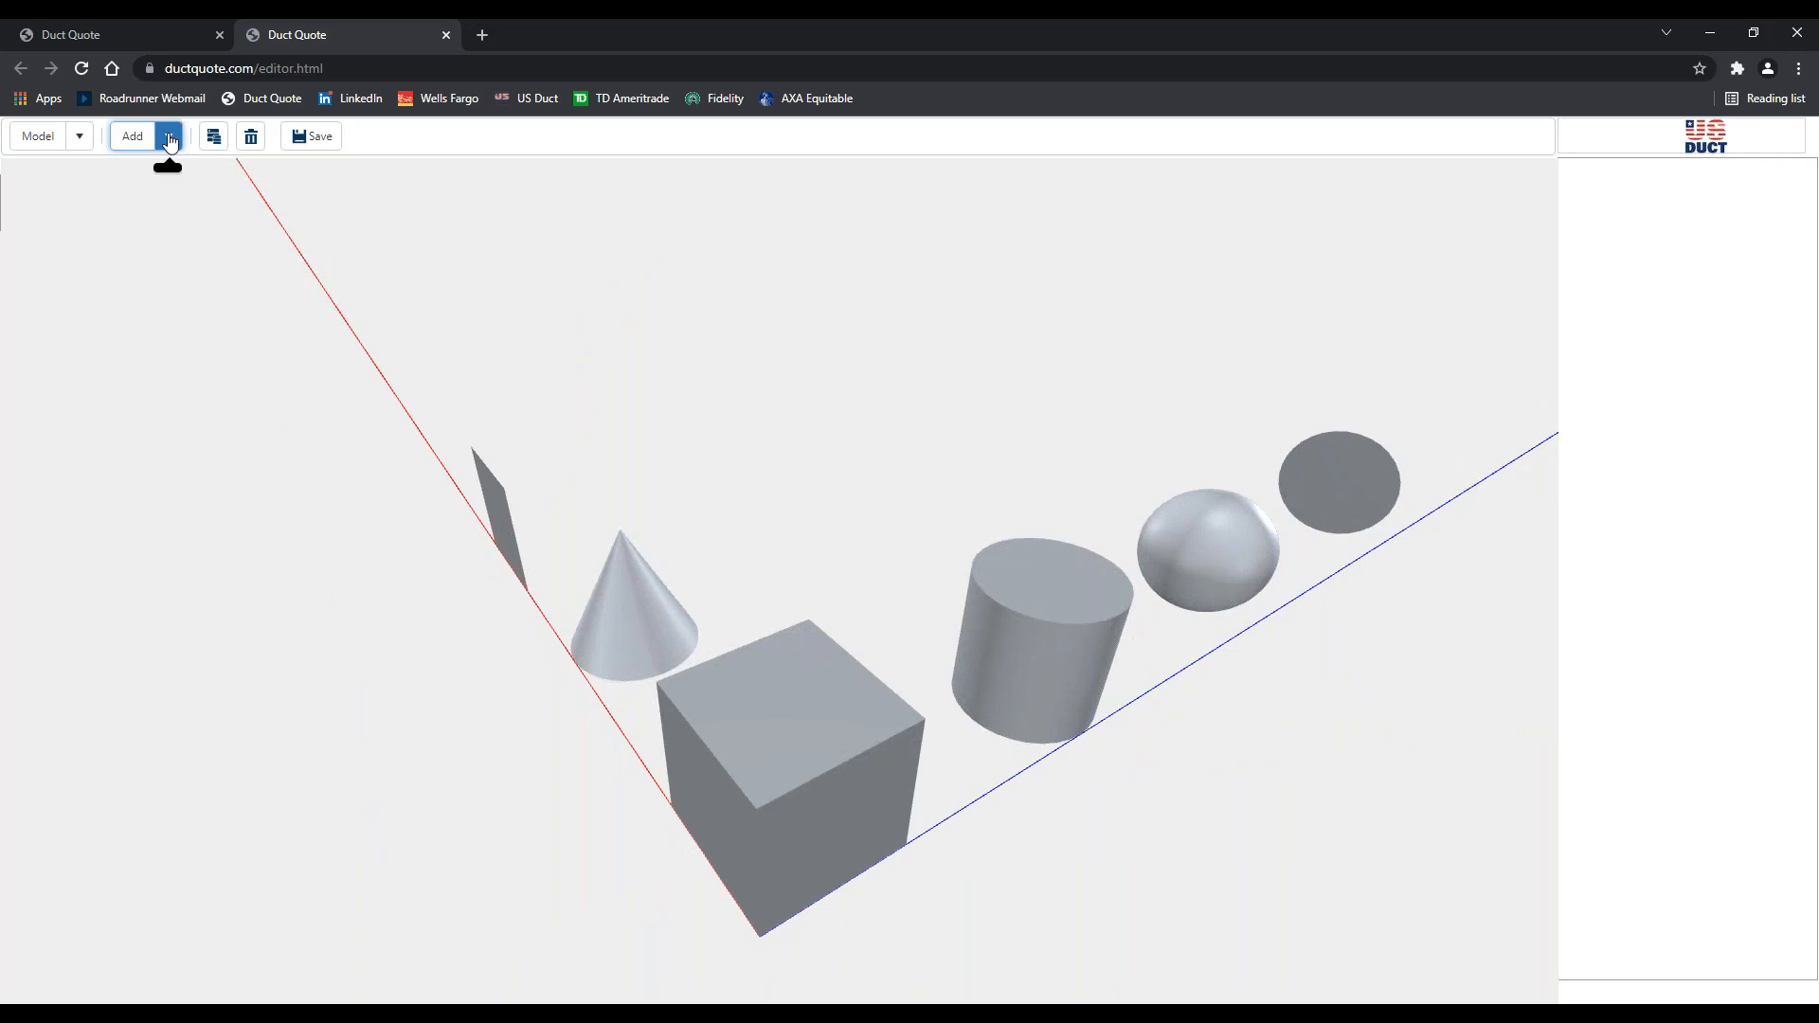
Add a torus (diameter 12, tube 3) and move it to 82.75, 11.75, 1.5
left_click(169, 139)
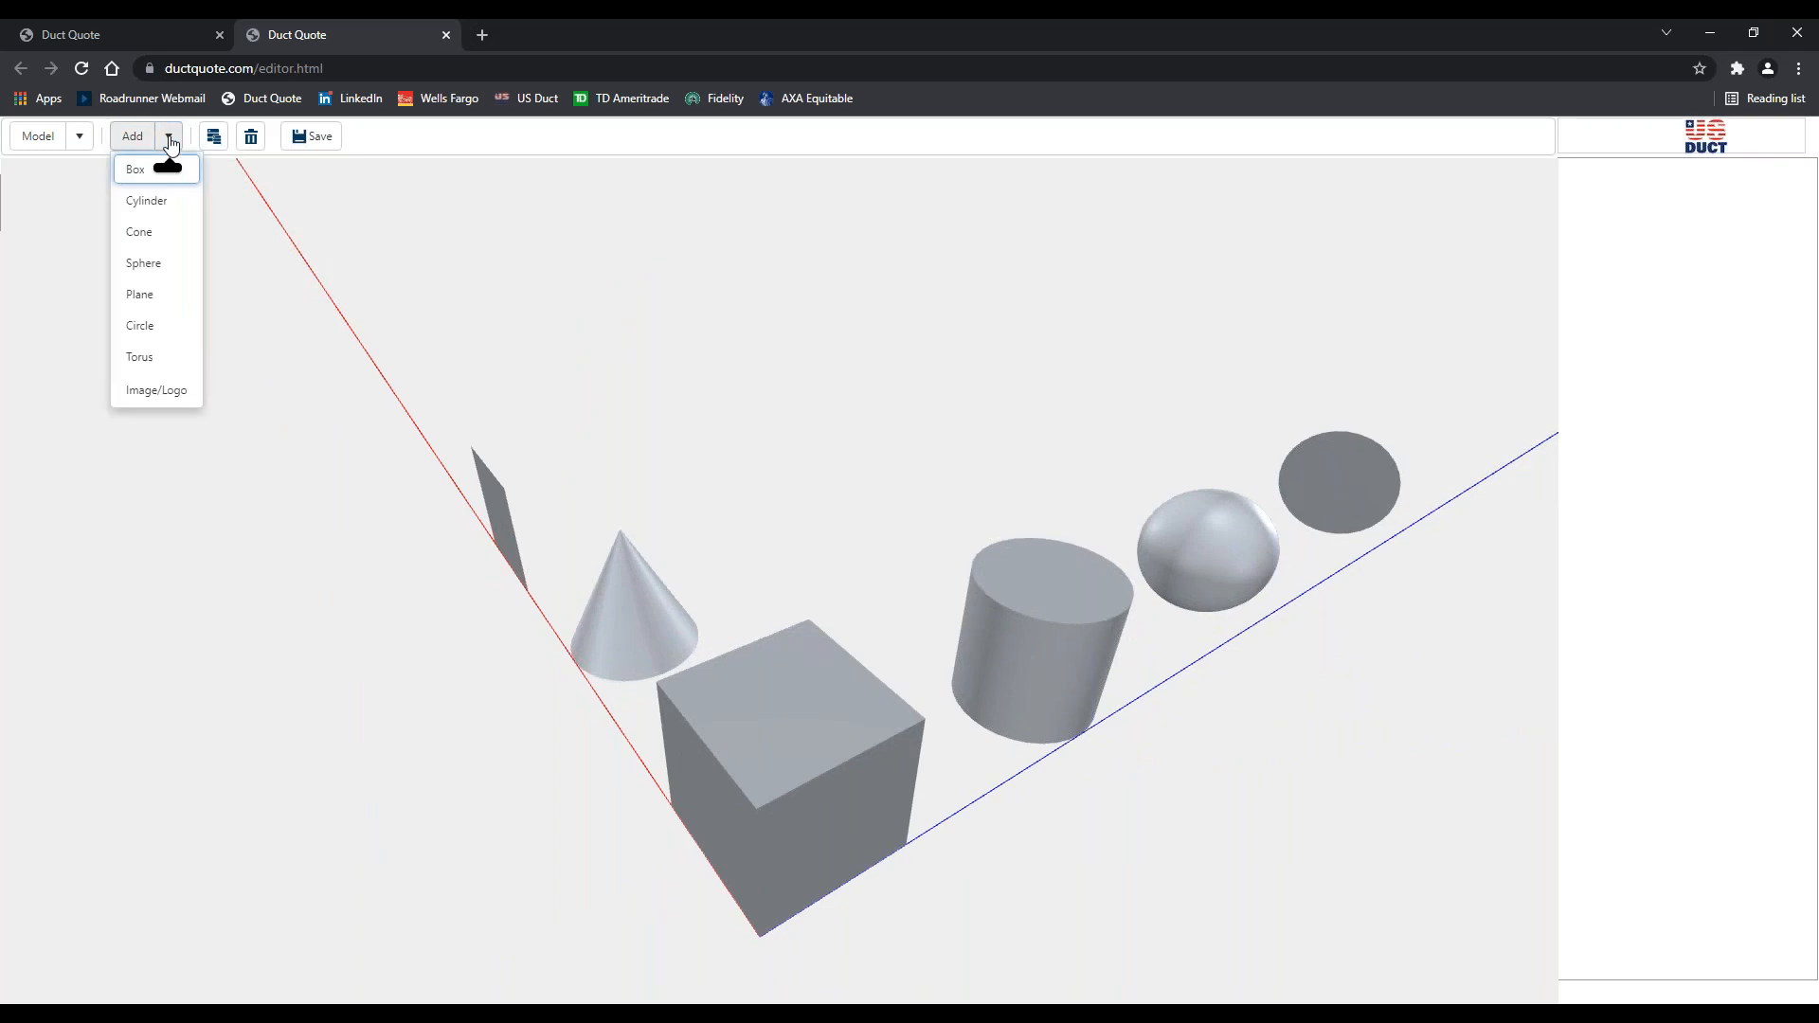
left_click(141, 360)
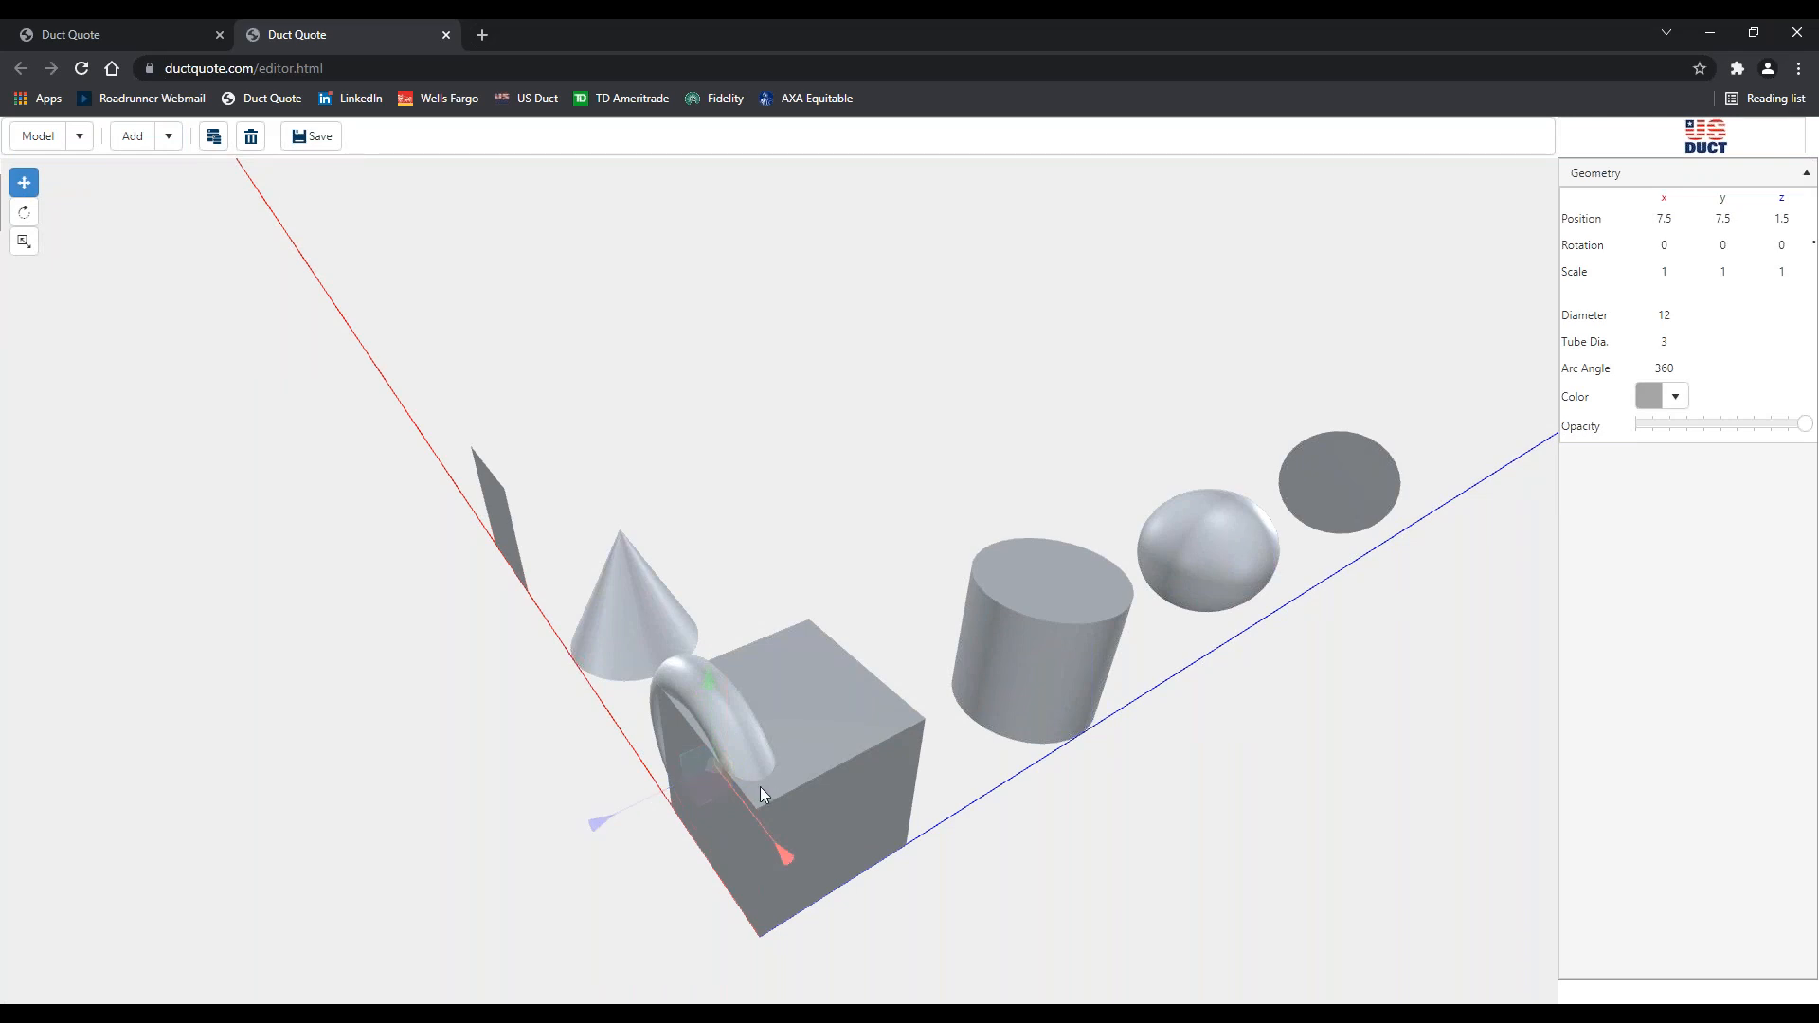
left_click_drag(735, 725, 491, 405)
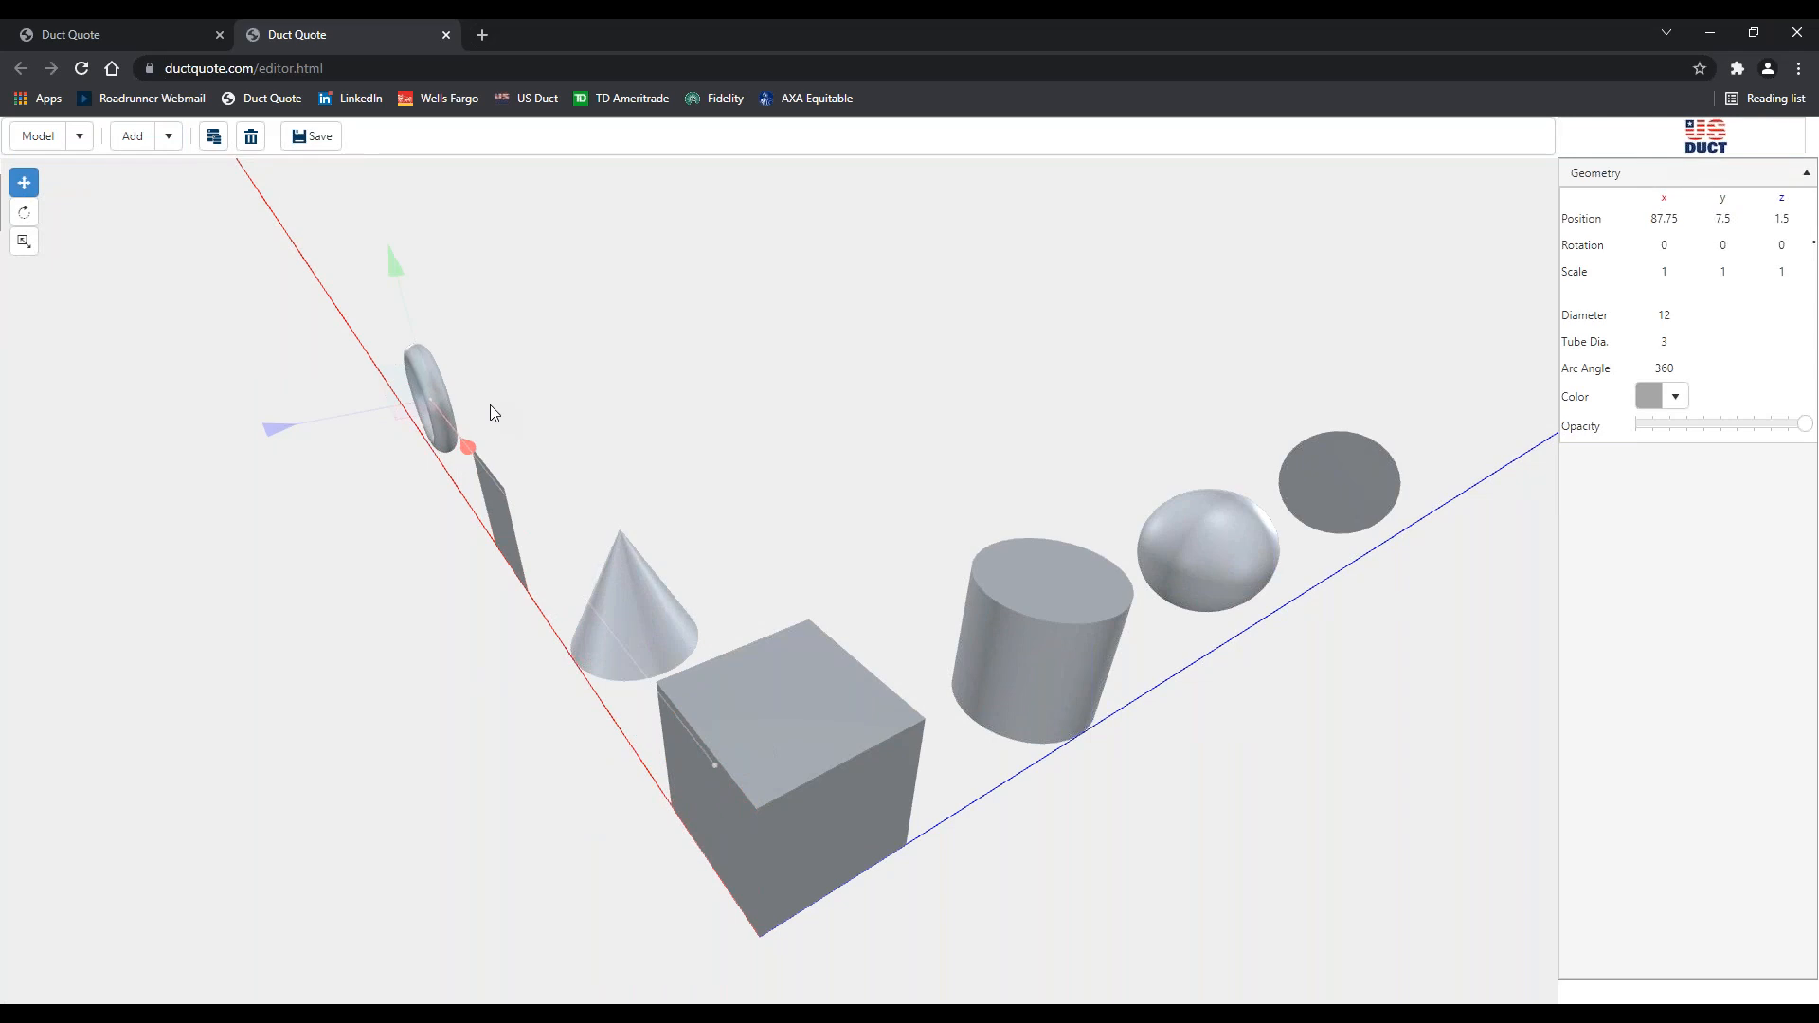
left_click_drag(605, 644, 902, 618)
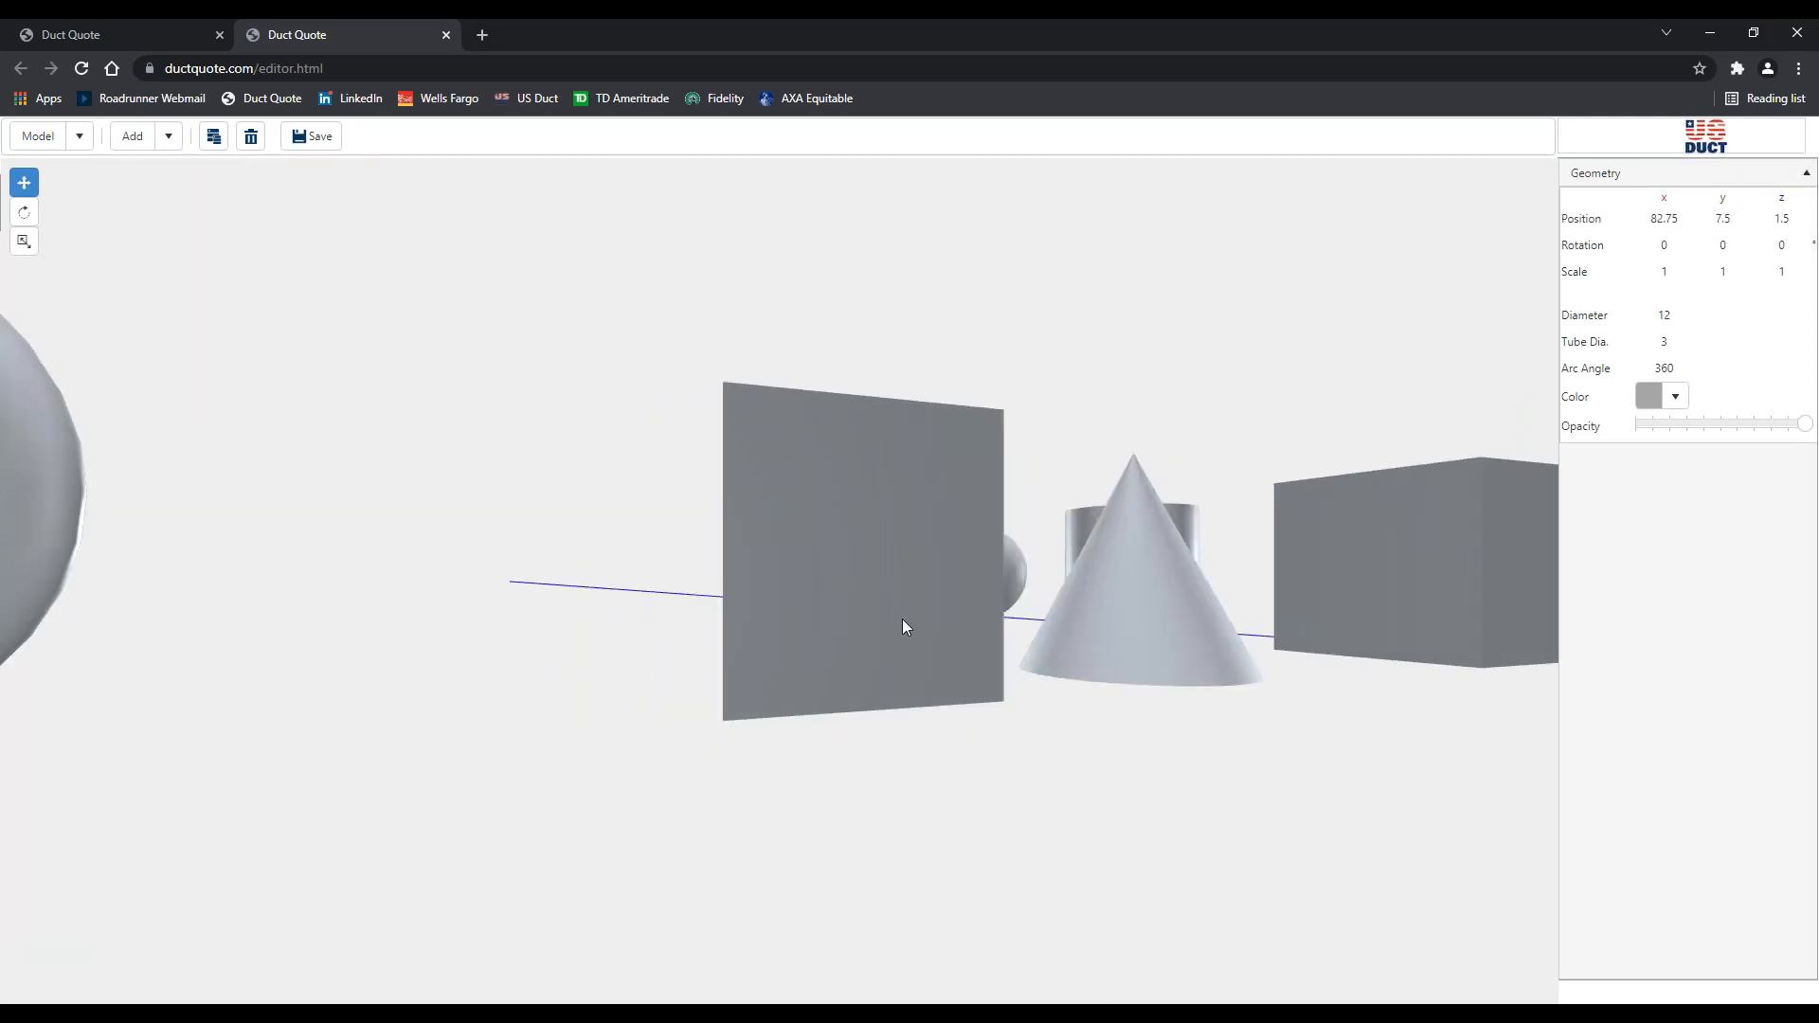
scroll(902, 617, "down", 4)
left_click_drag(423, 658, 555, 679)
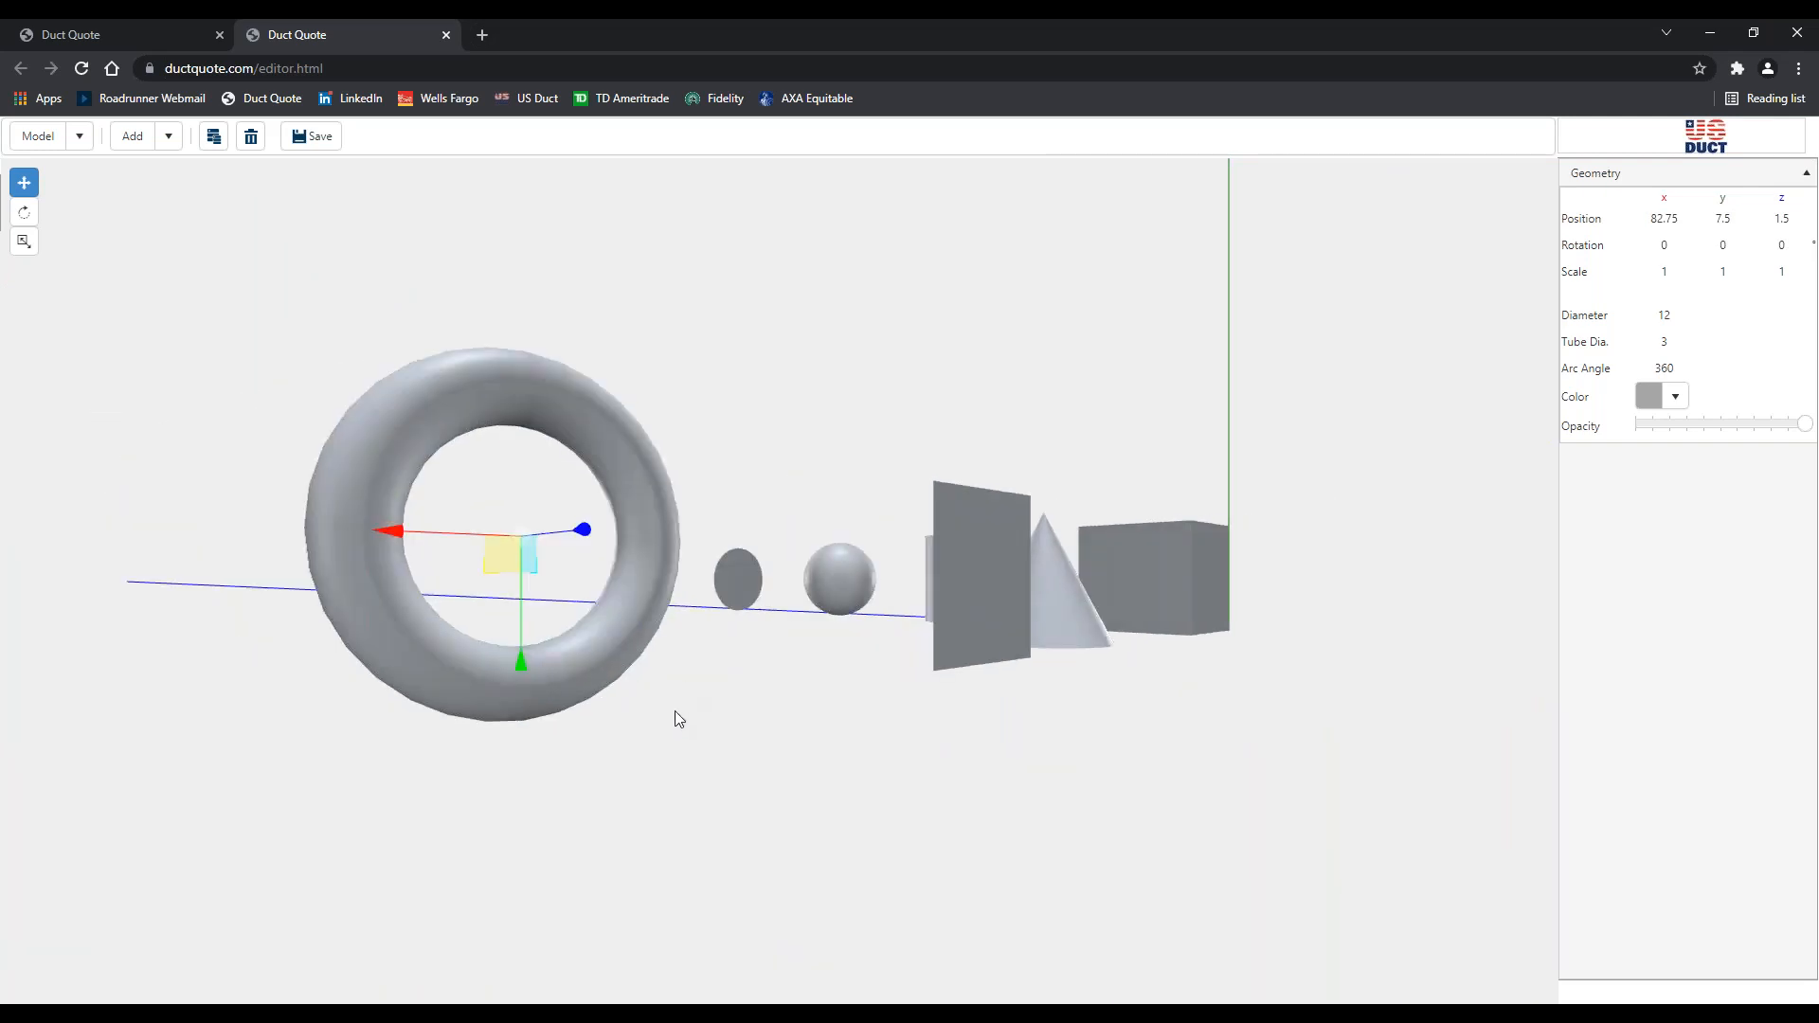
left_click_drag(675, 711, 758, 820)
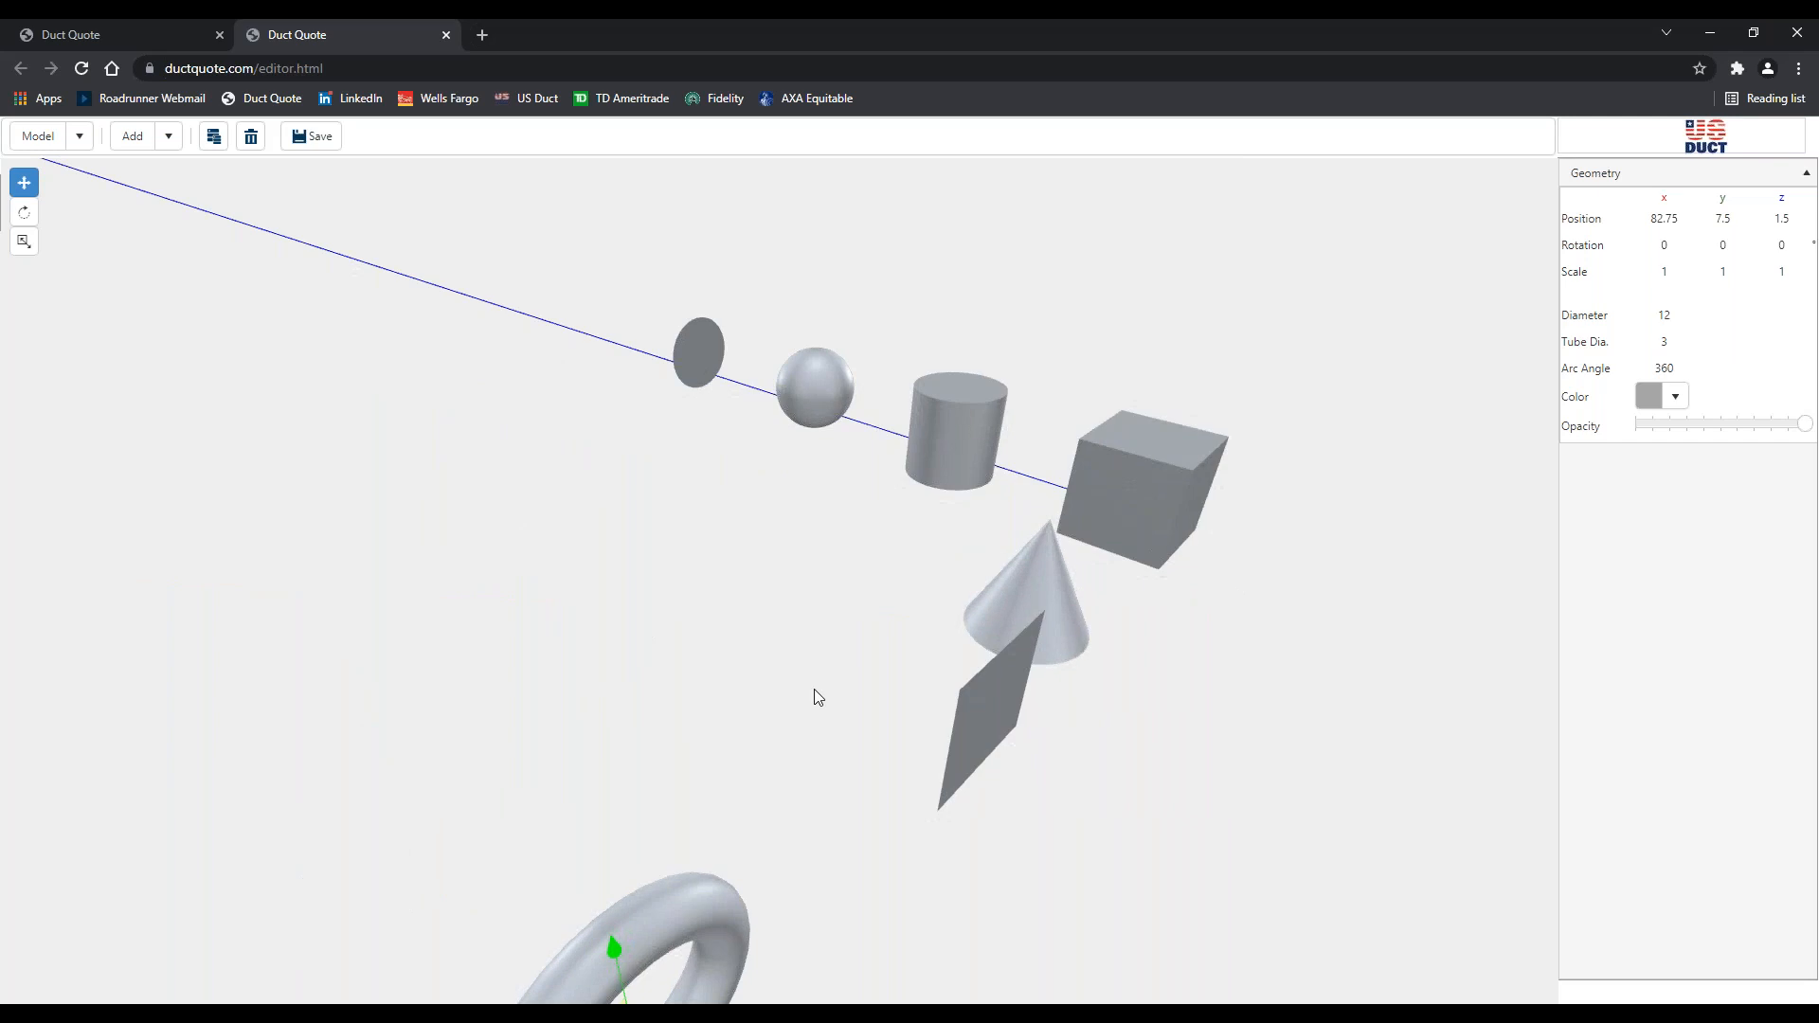
left_click_drag(818, 698, 821, 671)
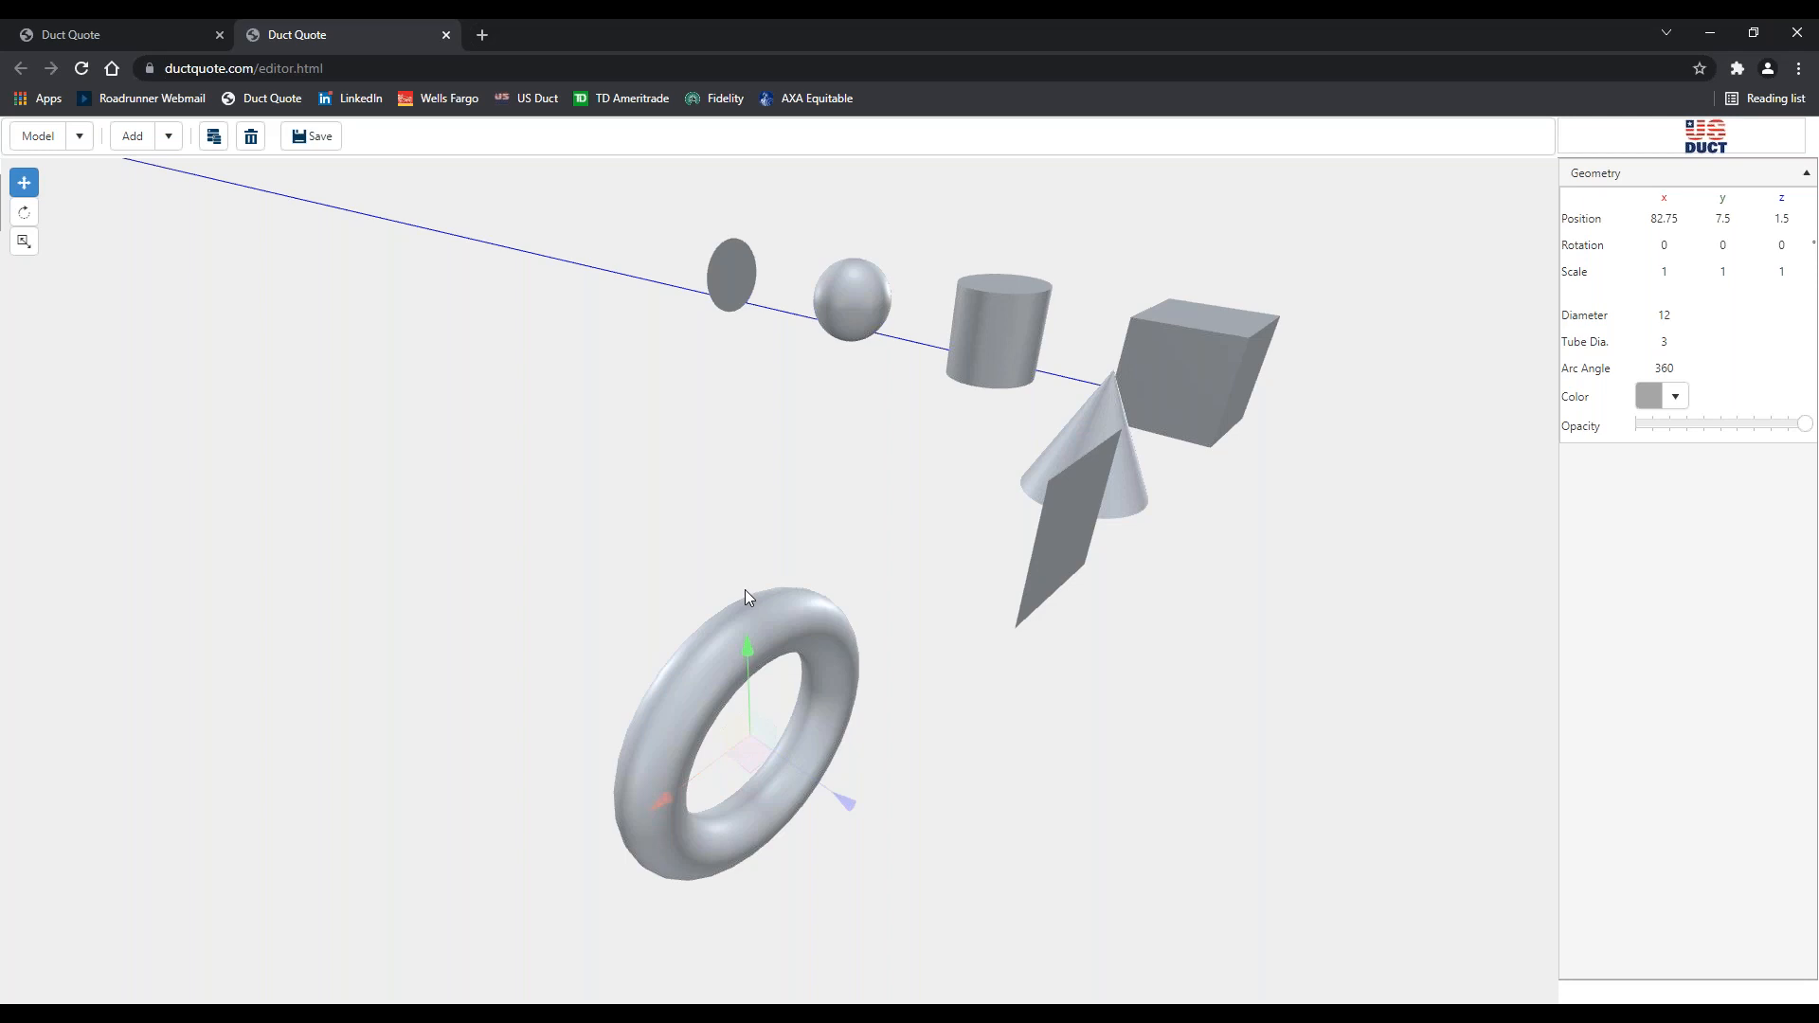
left_click_drag(745, 589, 735, 393)
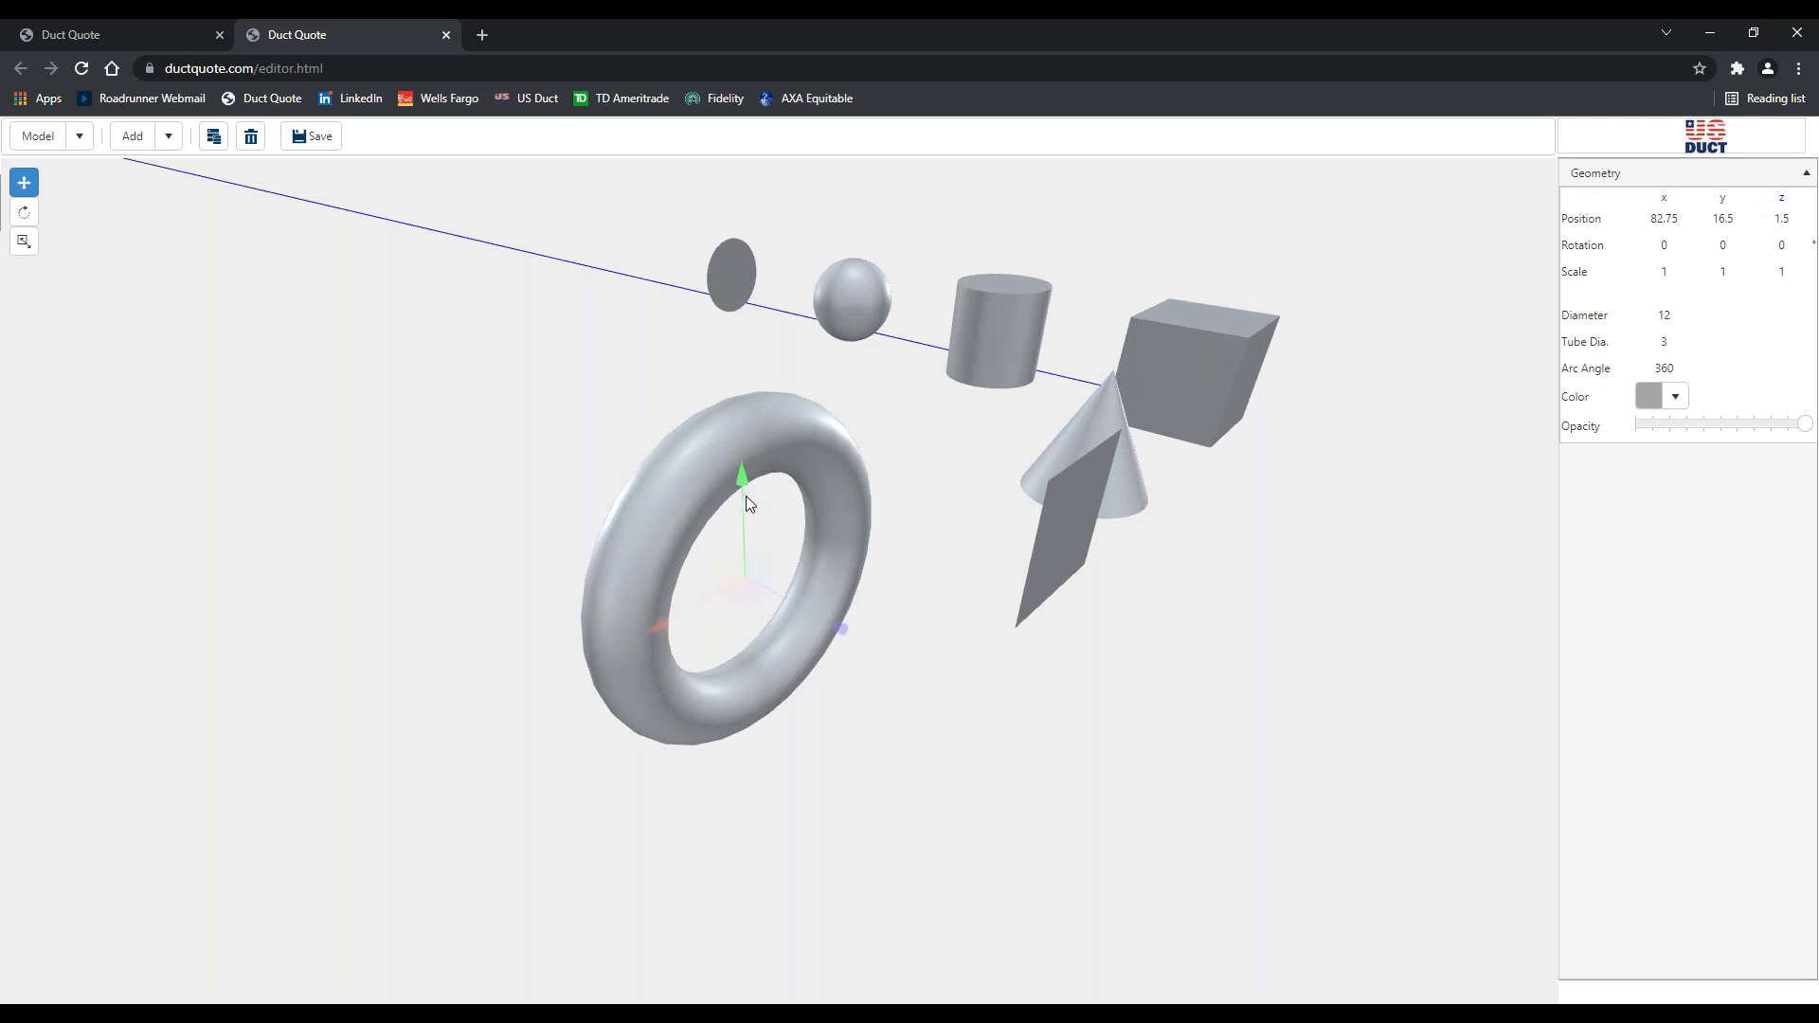
left_click_drag(746, 496, 744, 582)
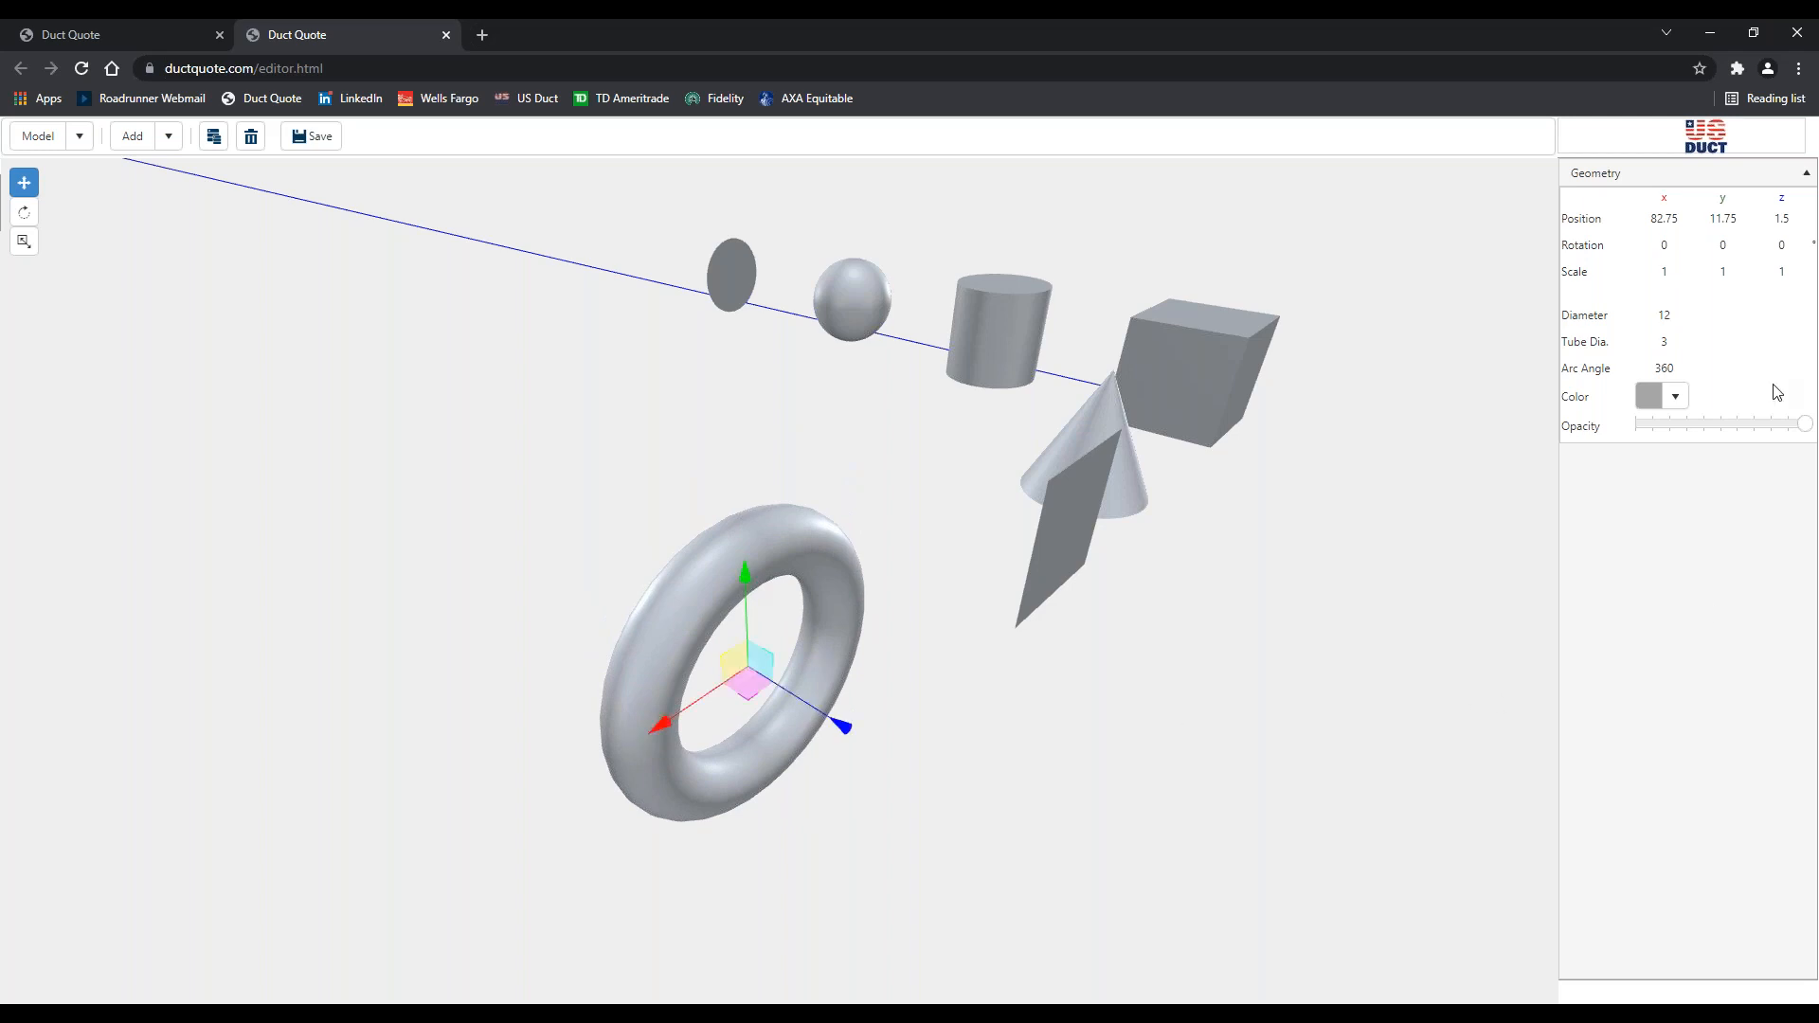
Set the torus rotation to 0, 90, 0 so it stands upright
double_click(1724, 243)
type("90")
key("Tab")
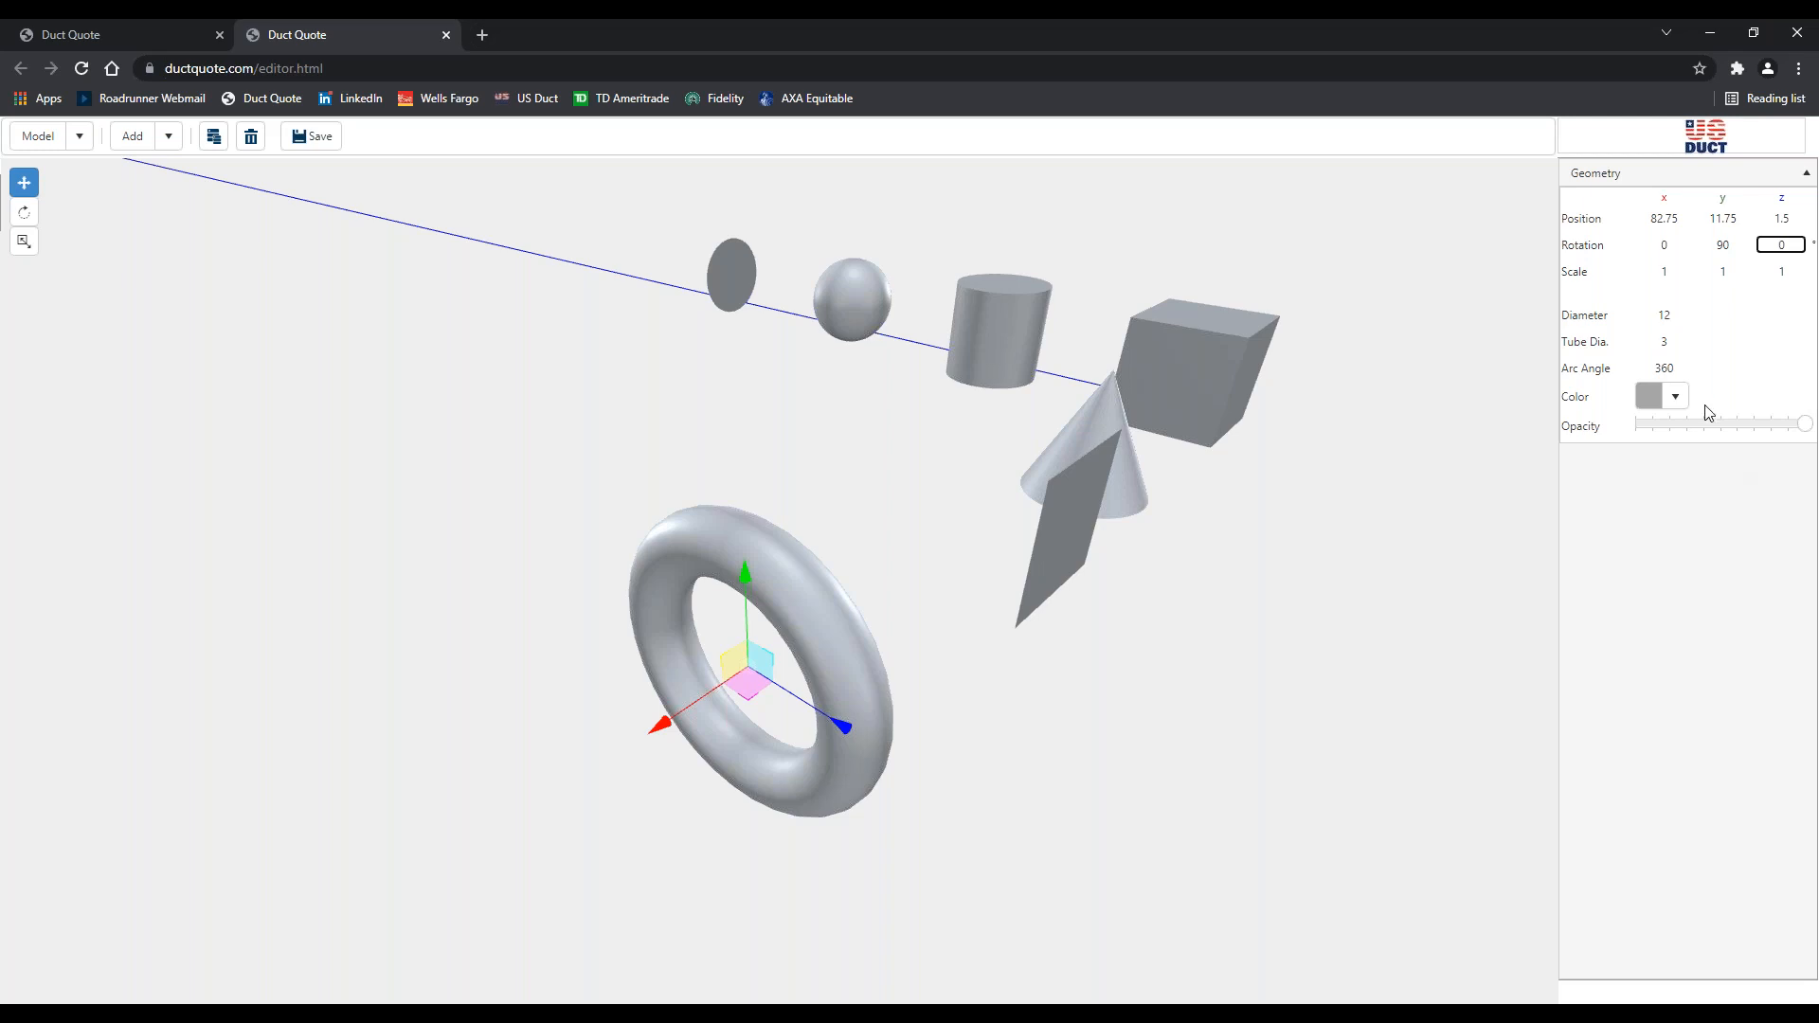
left_click(866, 631)
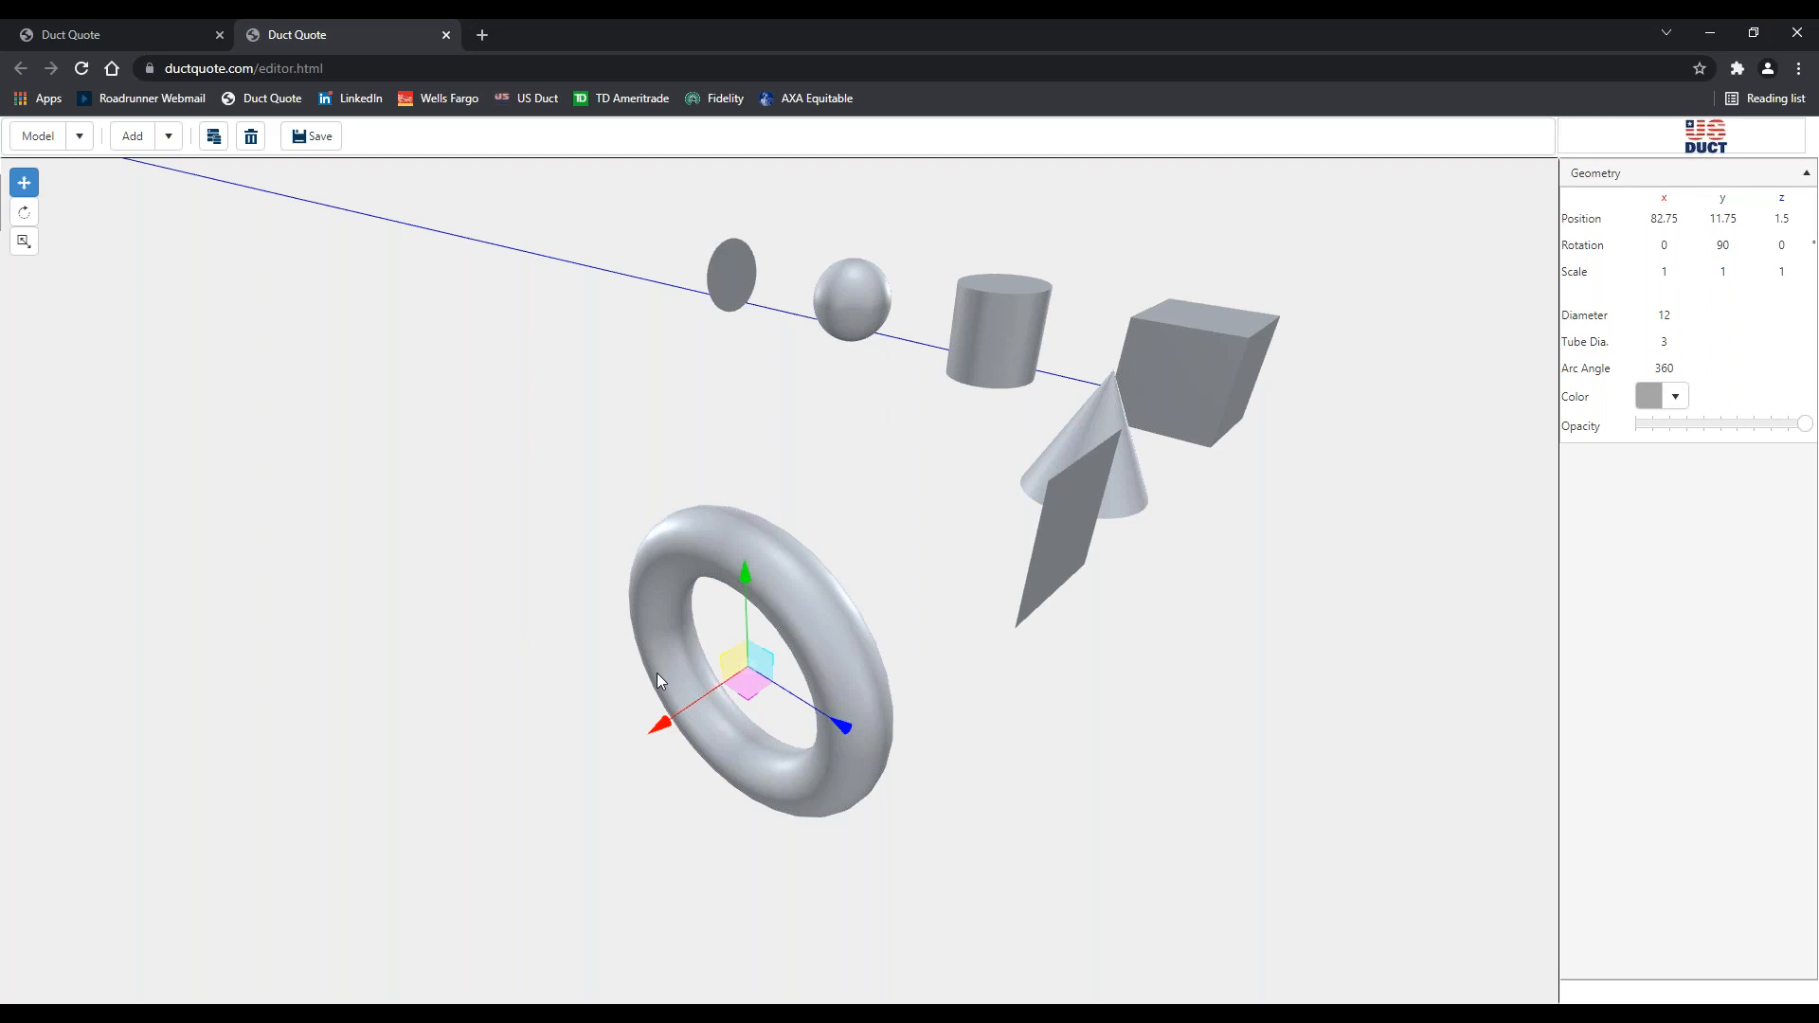
Reduce the torus arc angle from 360 to 180, then to 90 degrees
left_click(1663, 369)
left_click_drag(1654, 369, 1677, 367)
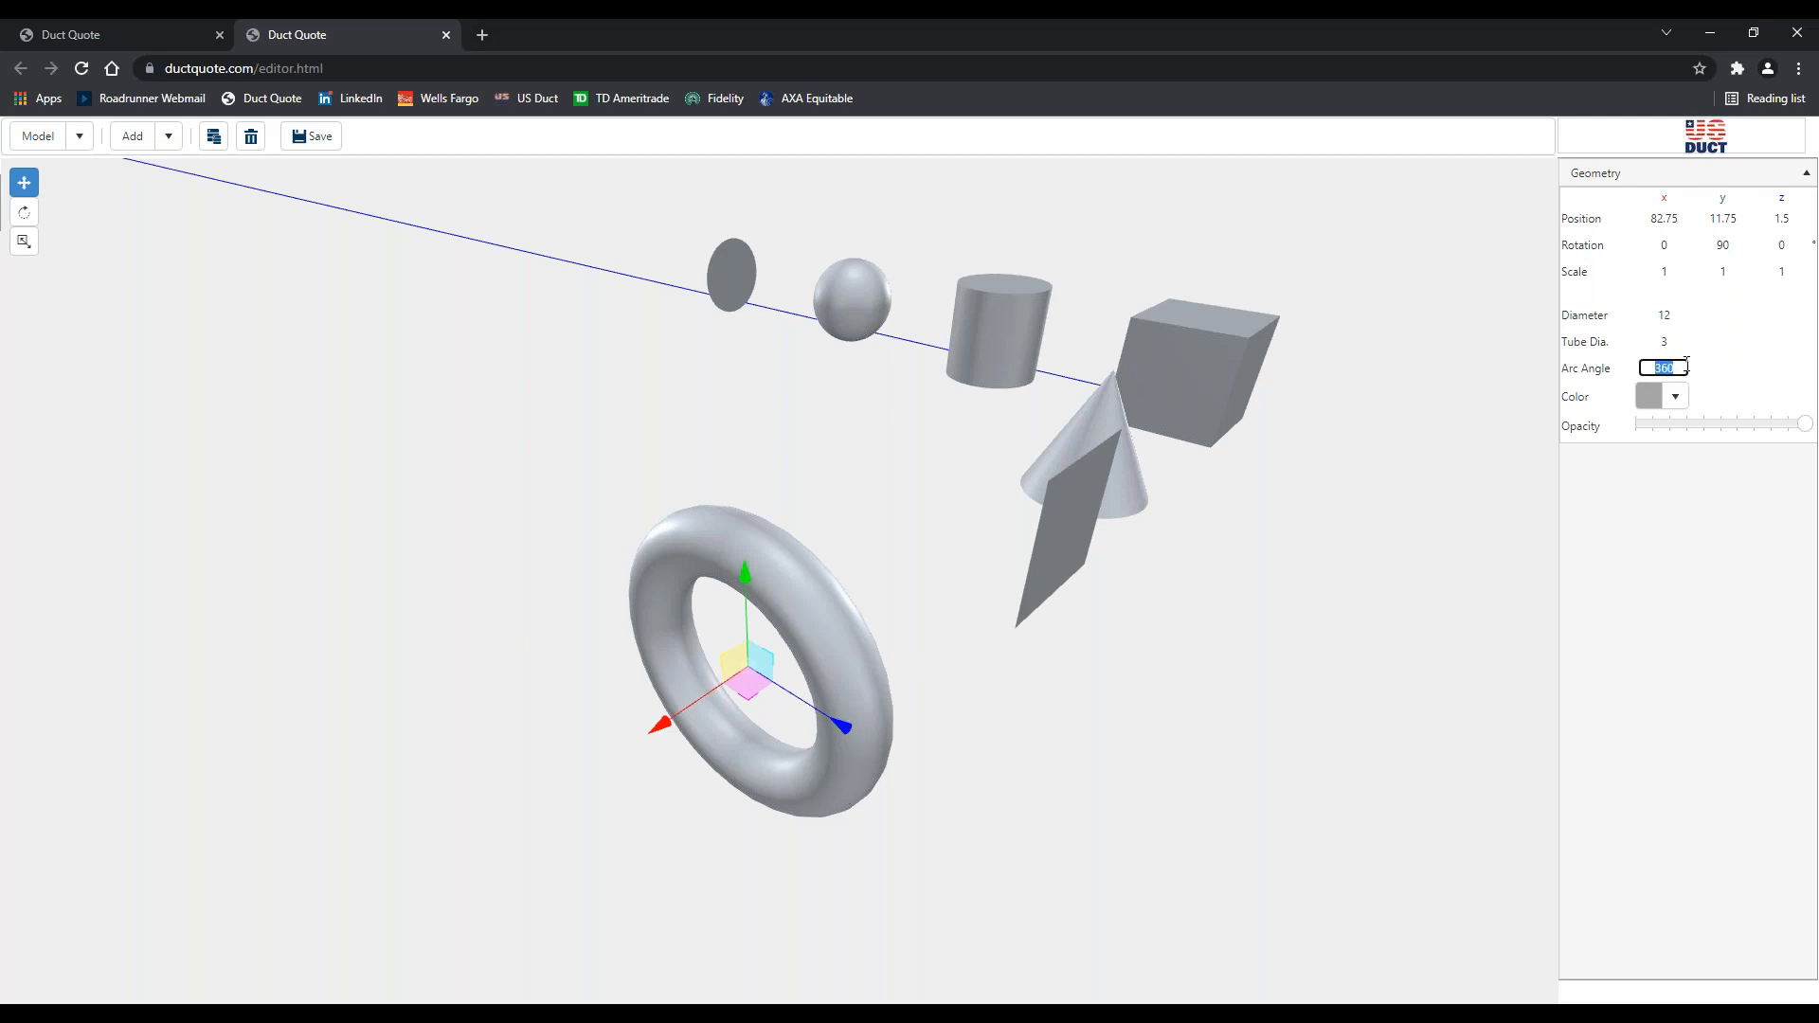
type("180")
key("Tab")
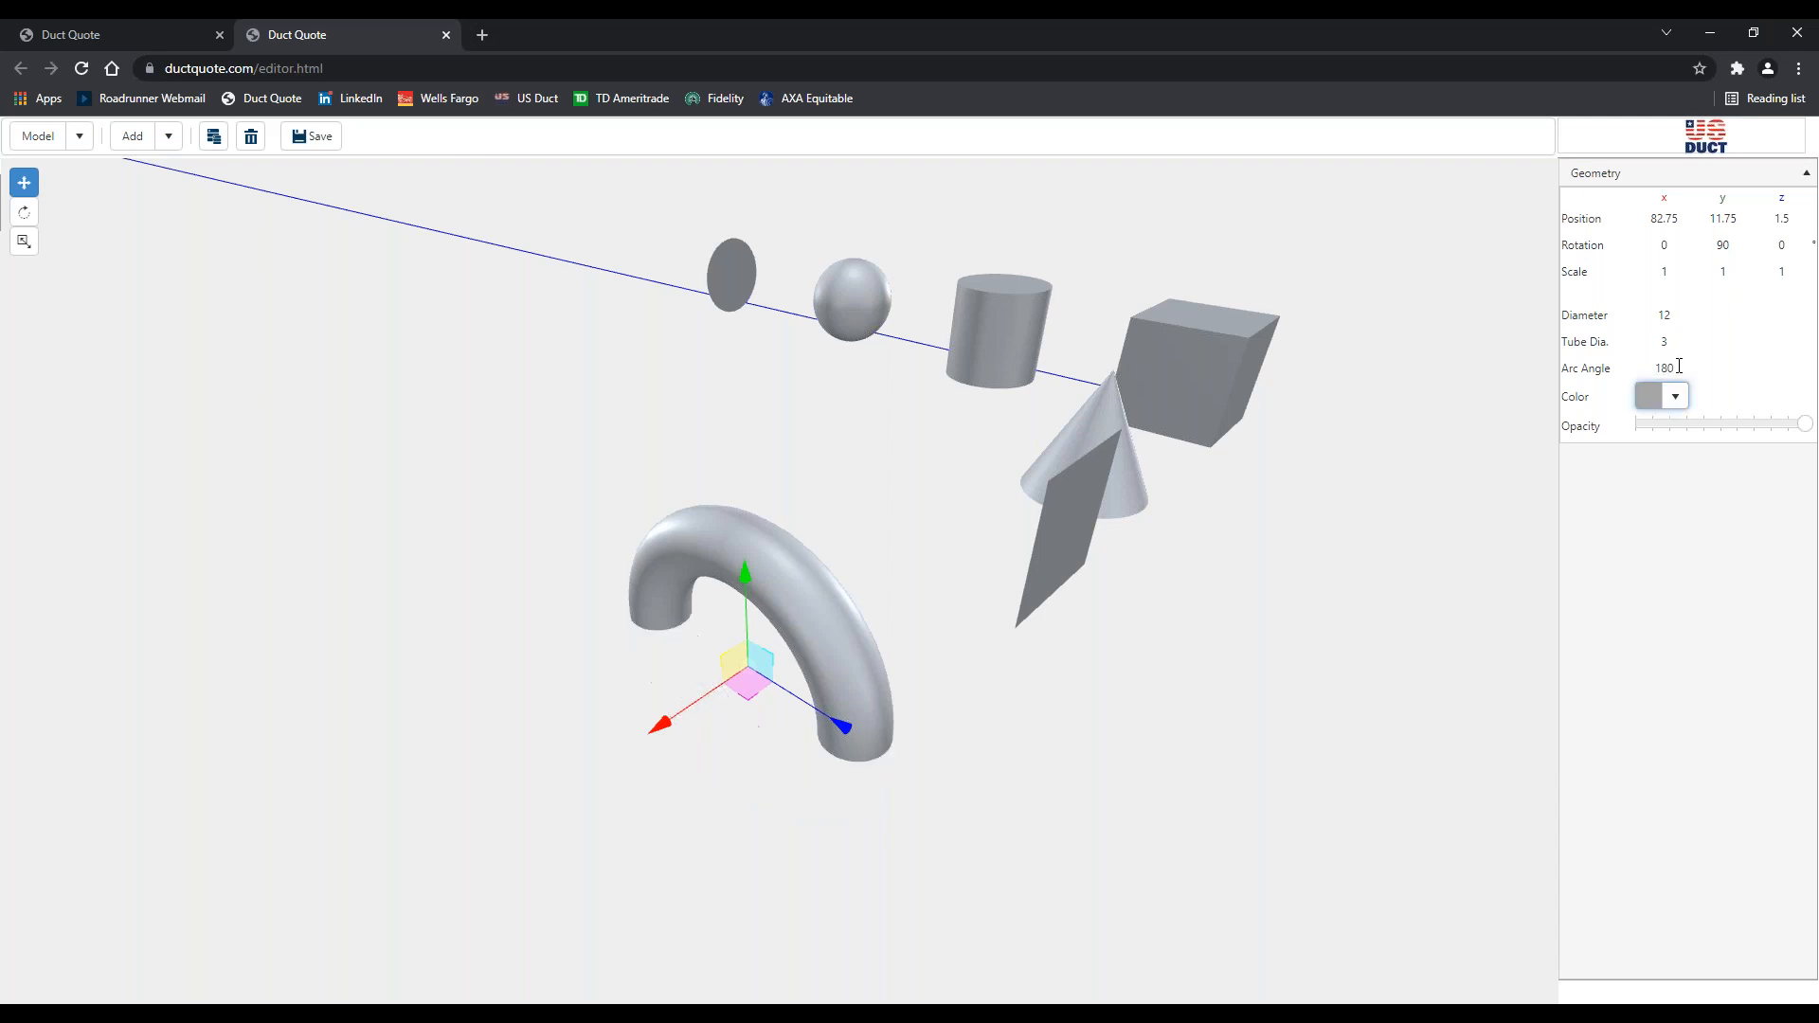
left_click(1326, 669)
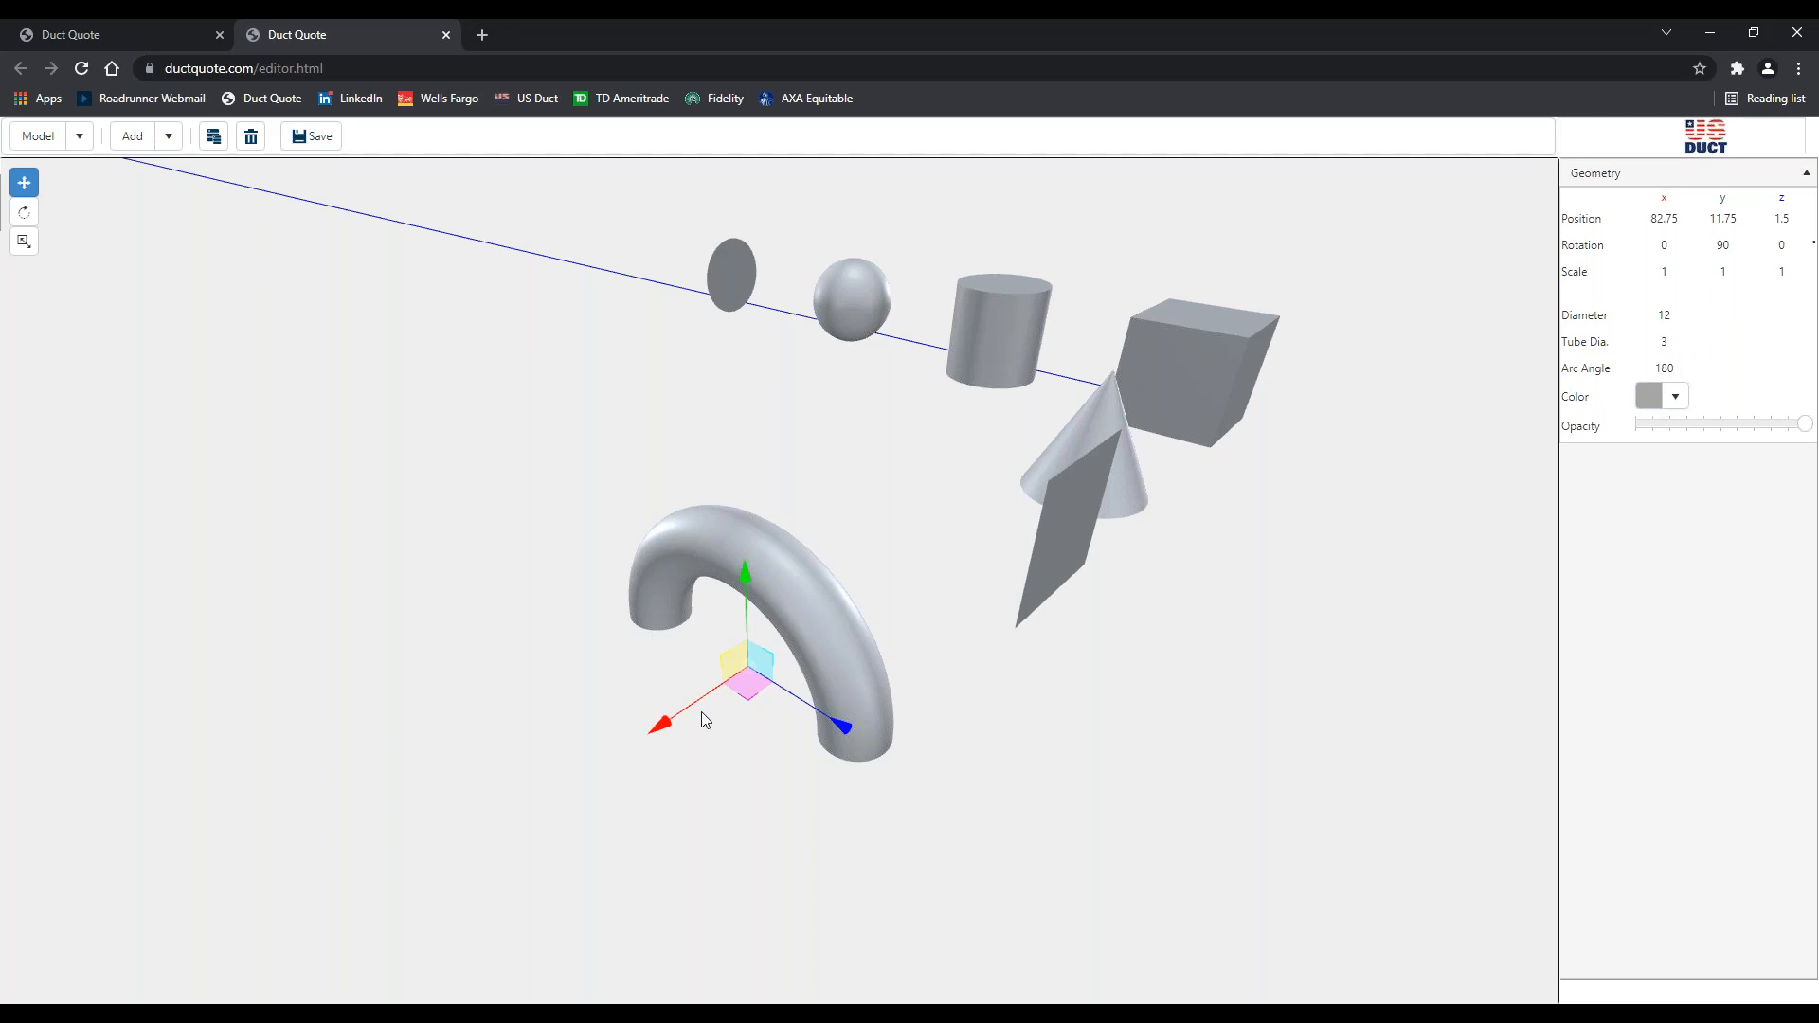
left_click_drag(934, 751, 933, 742)
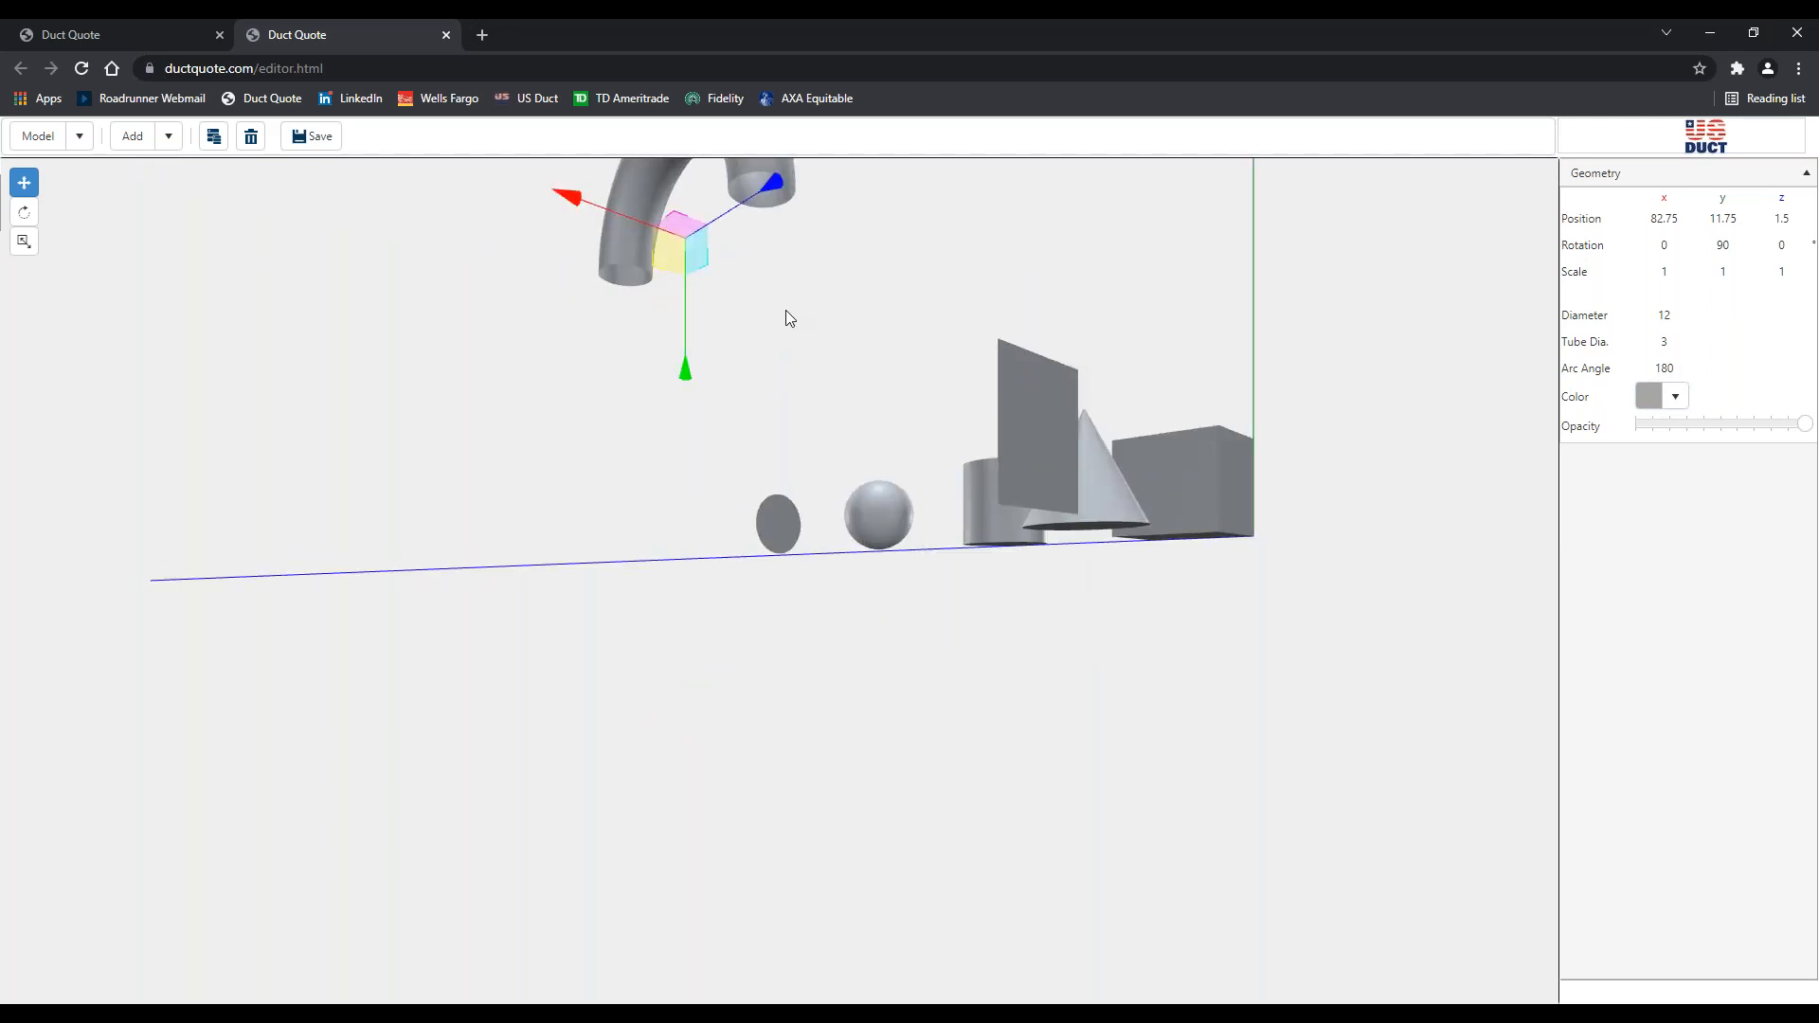
left_click_drag(790, 318, 884, 707)
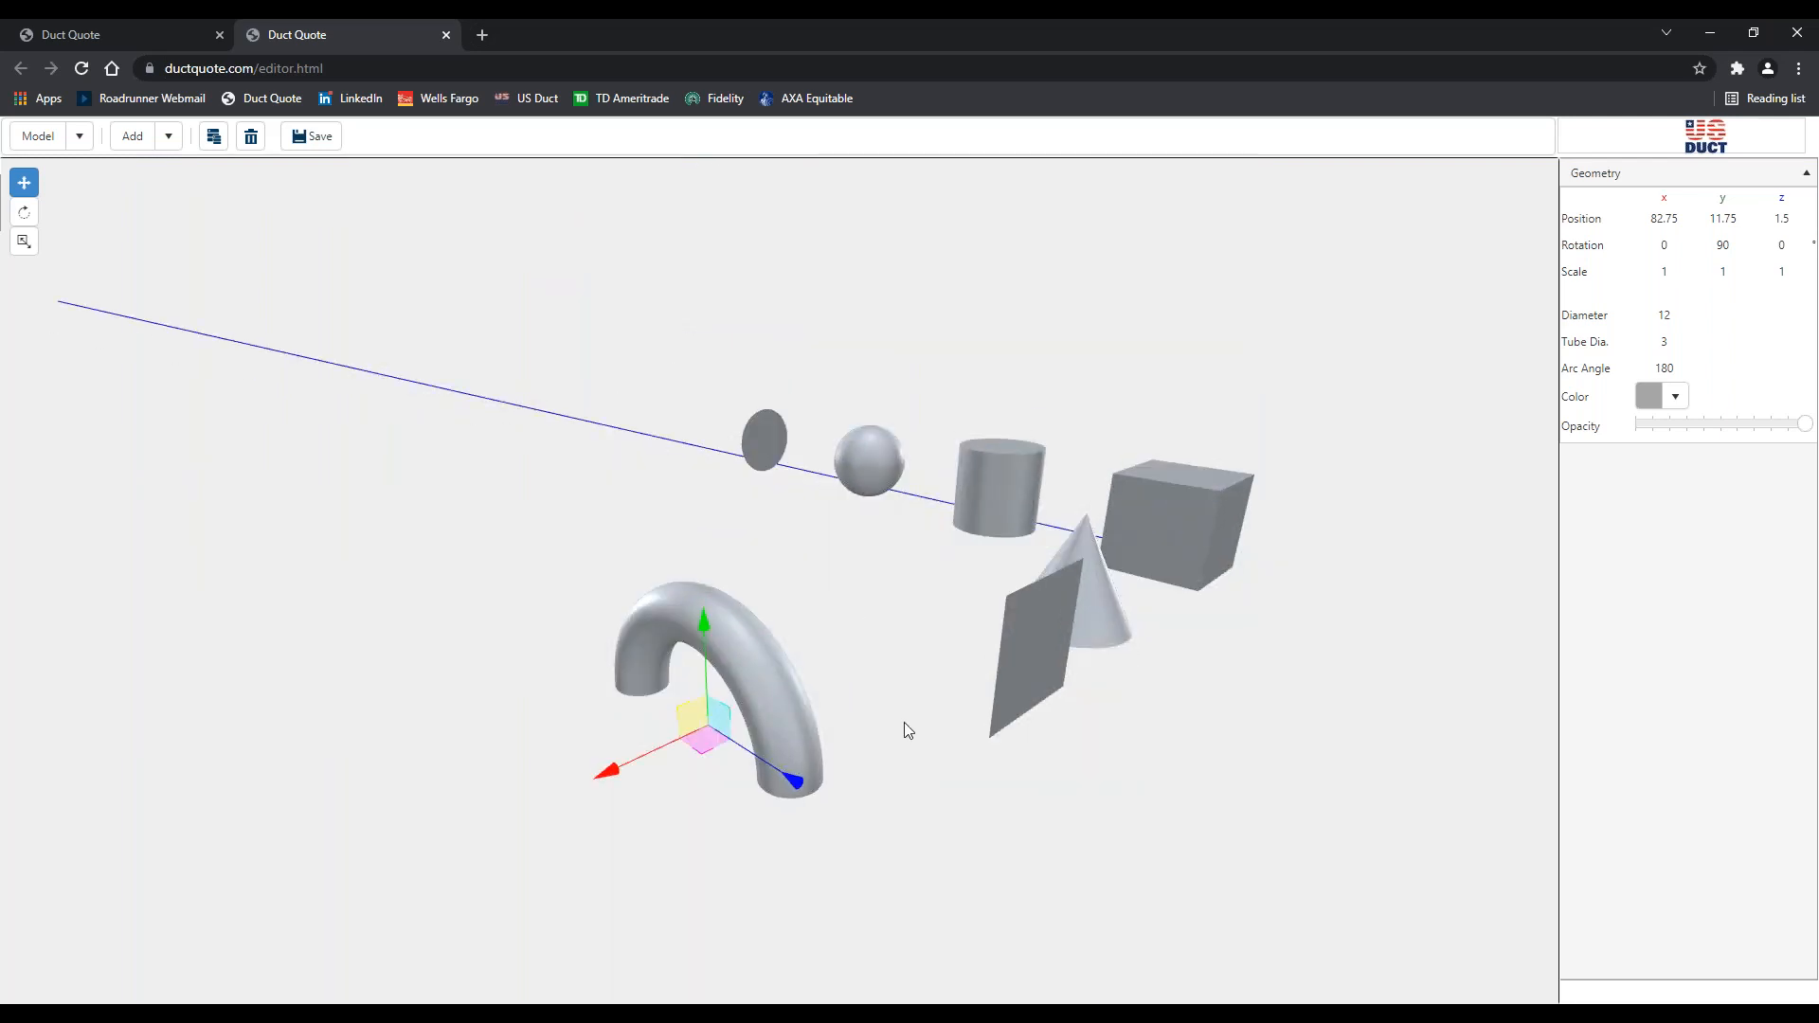
left_click(1656, 365)
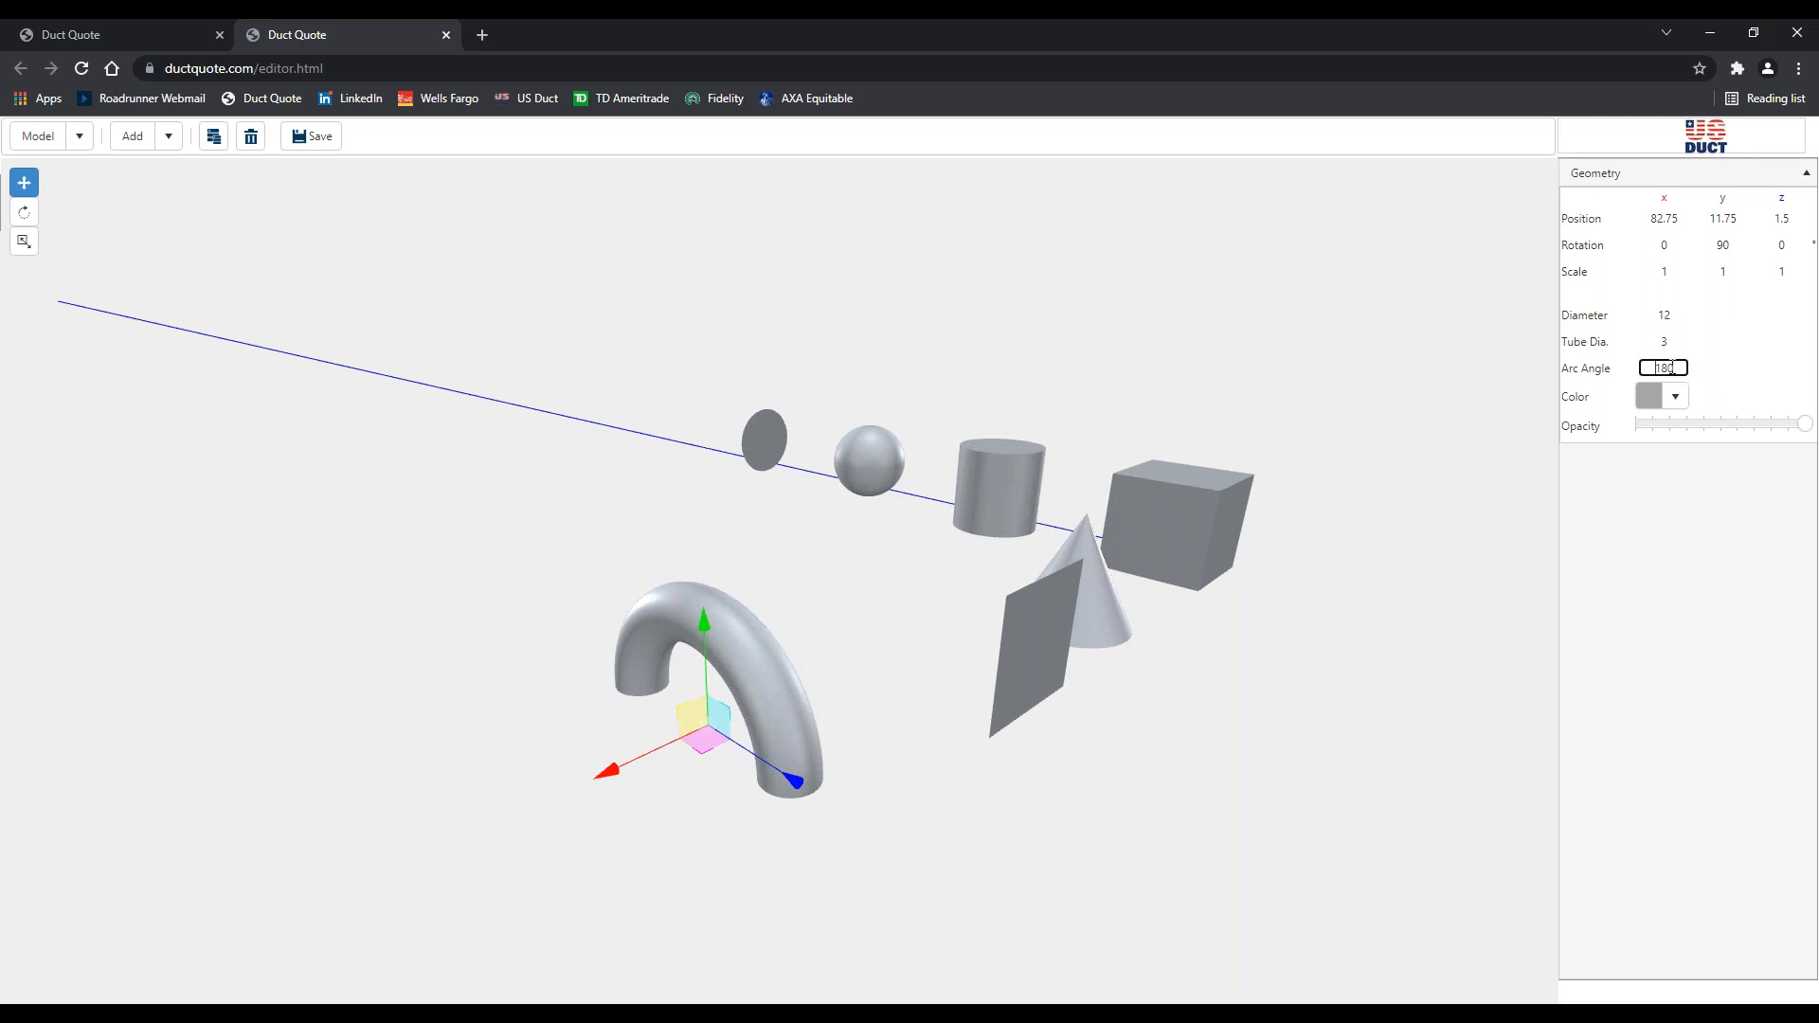
left_click_drag(1656, 368, 1686, 369)
type("90")
key("Tab")
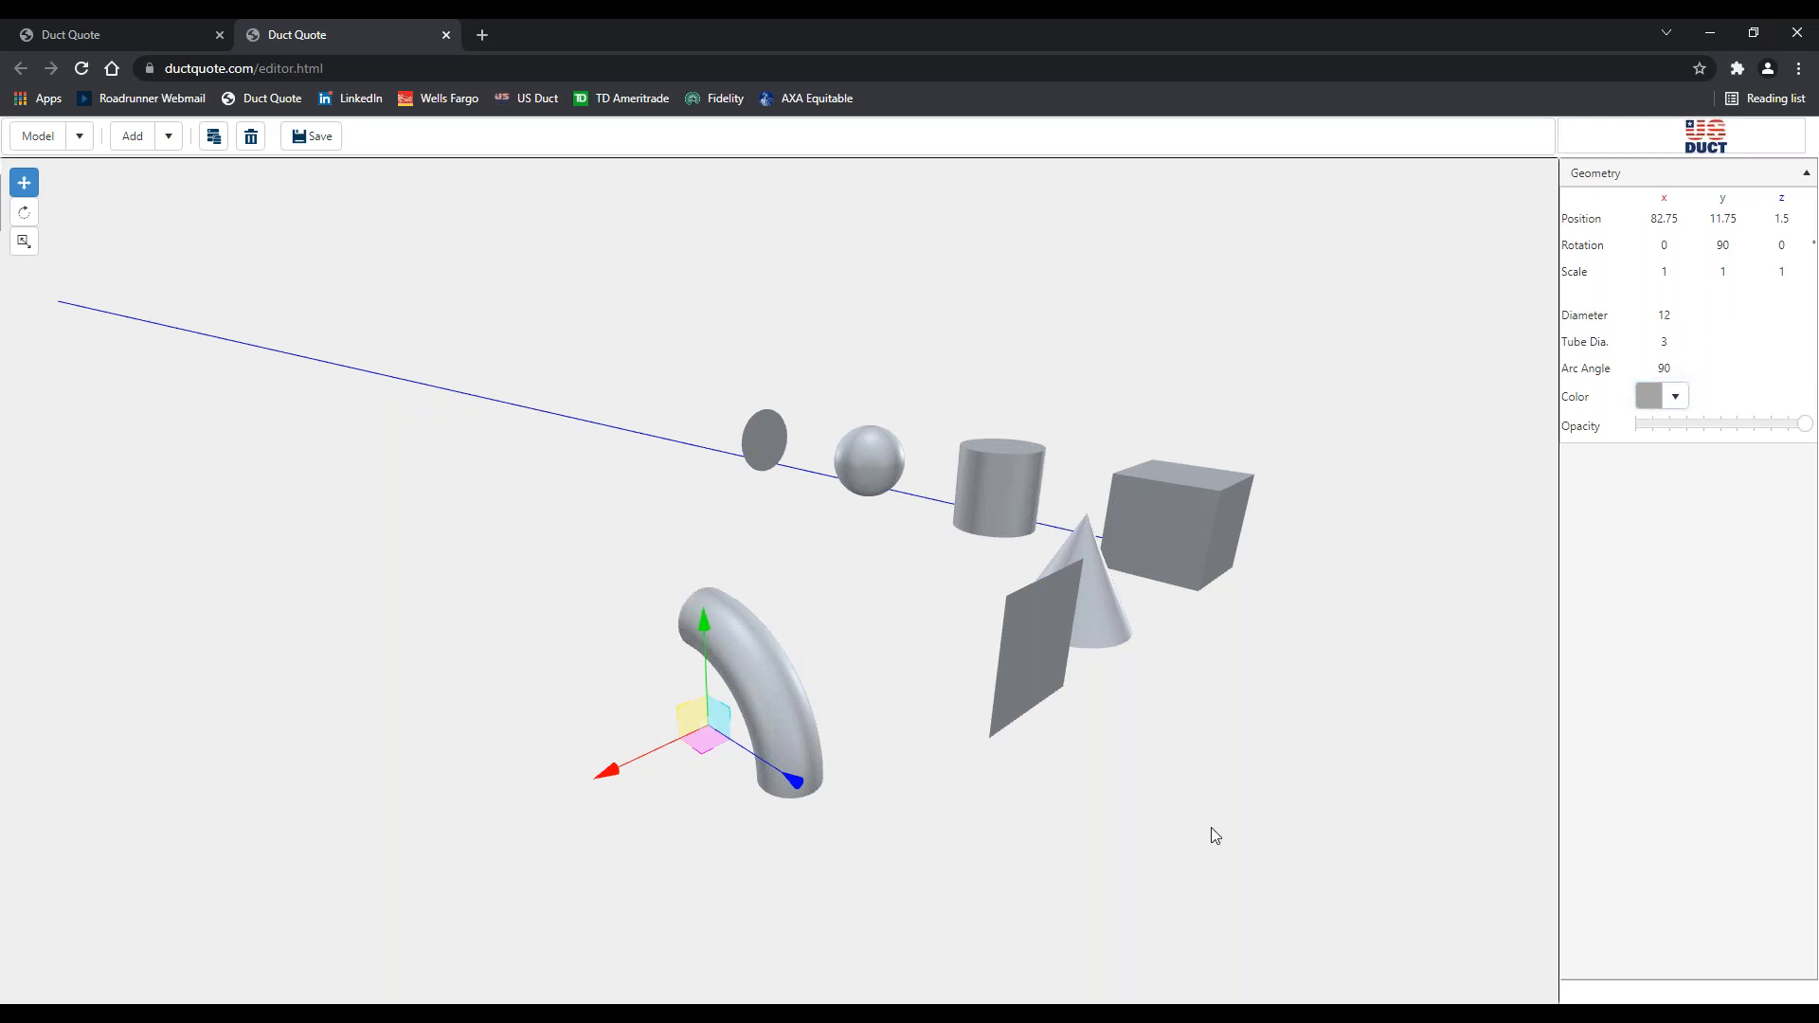
Slide the elbow along the z axis to position 17
left_click_drag(945, 897, 1002, 890)
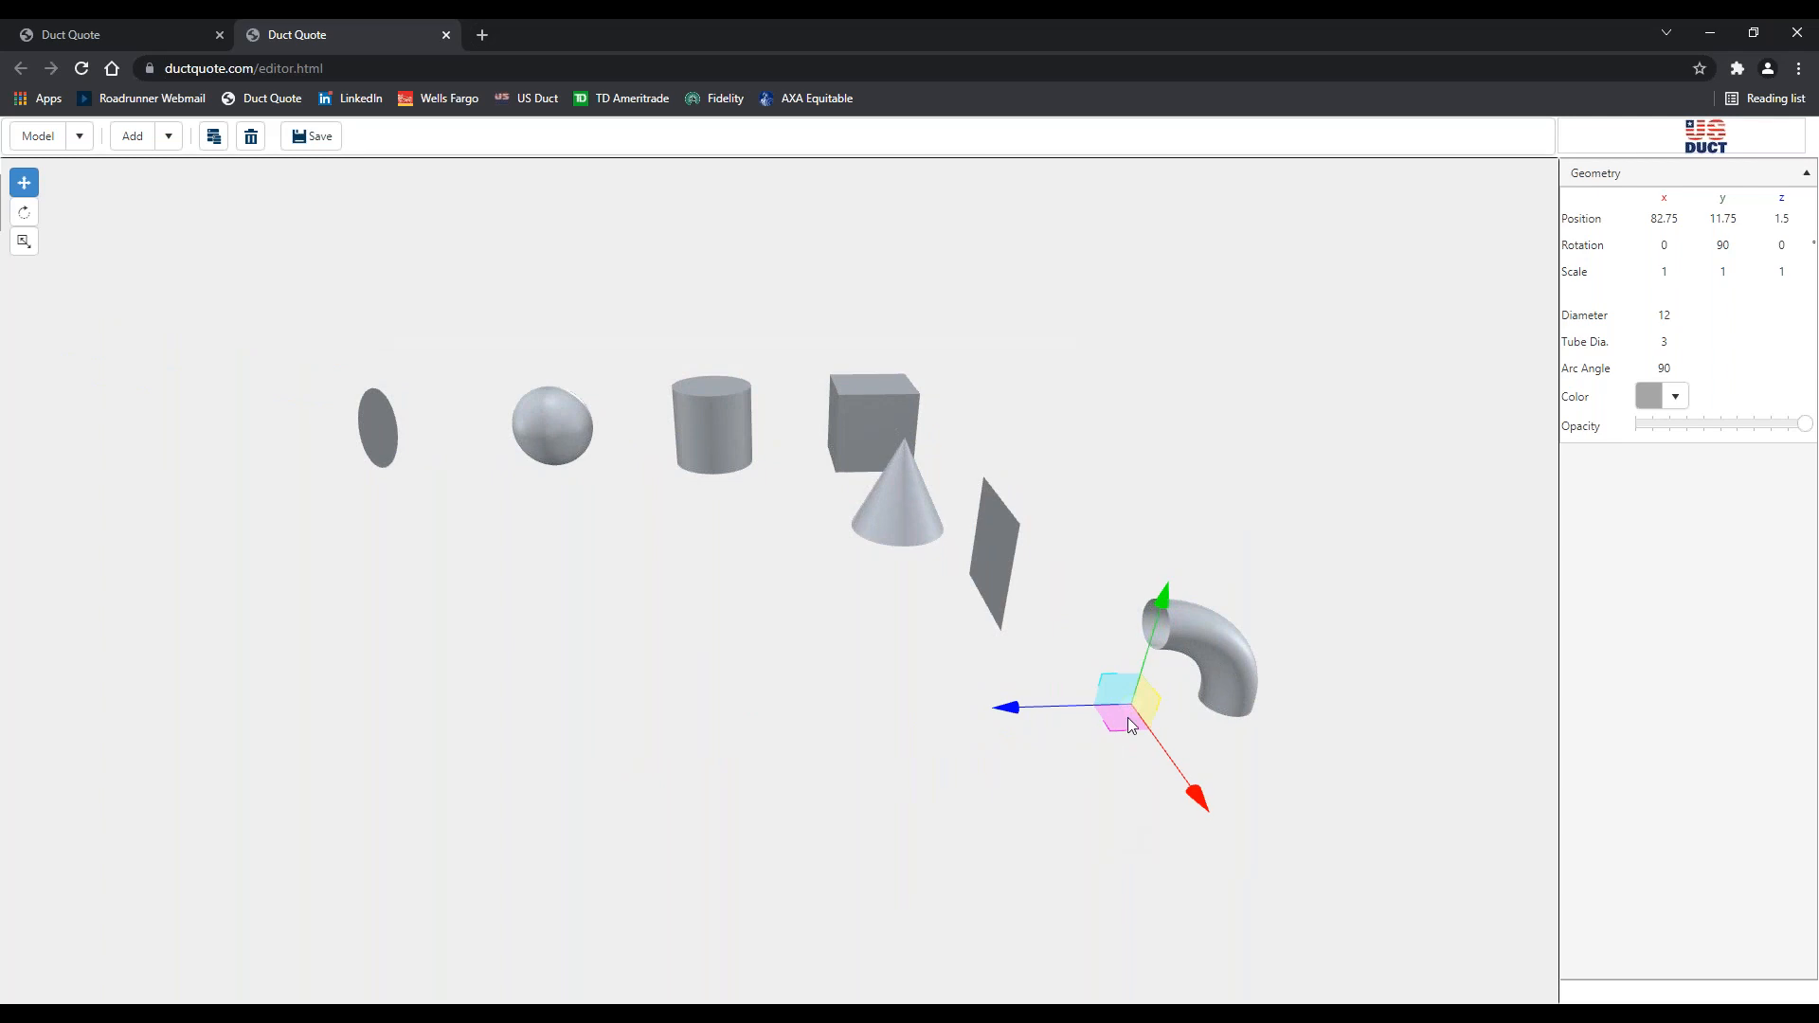
left_click_drag(1008, 701, 807, 728)
left_click_drag(998, 802, 1074, 795)
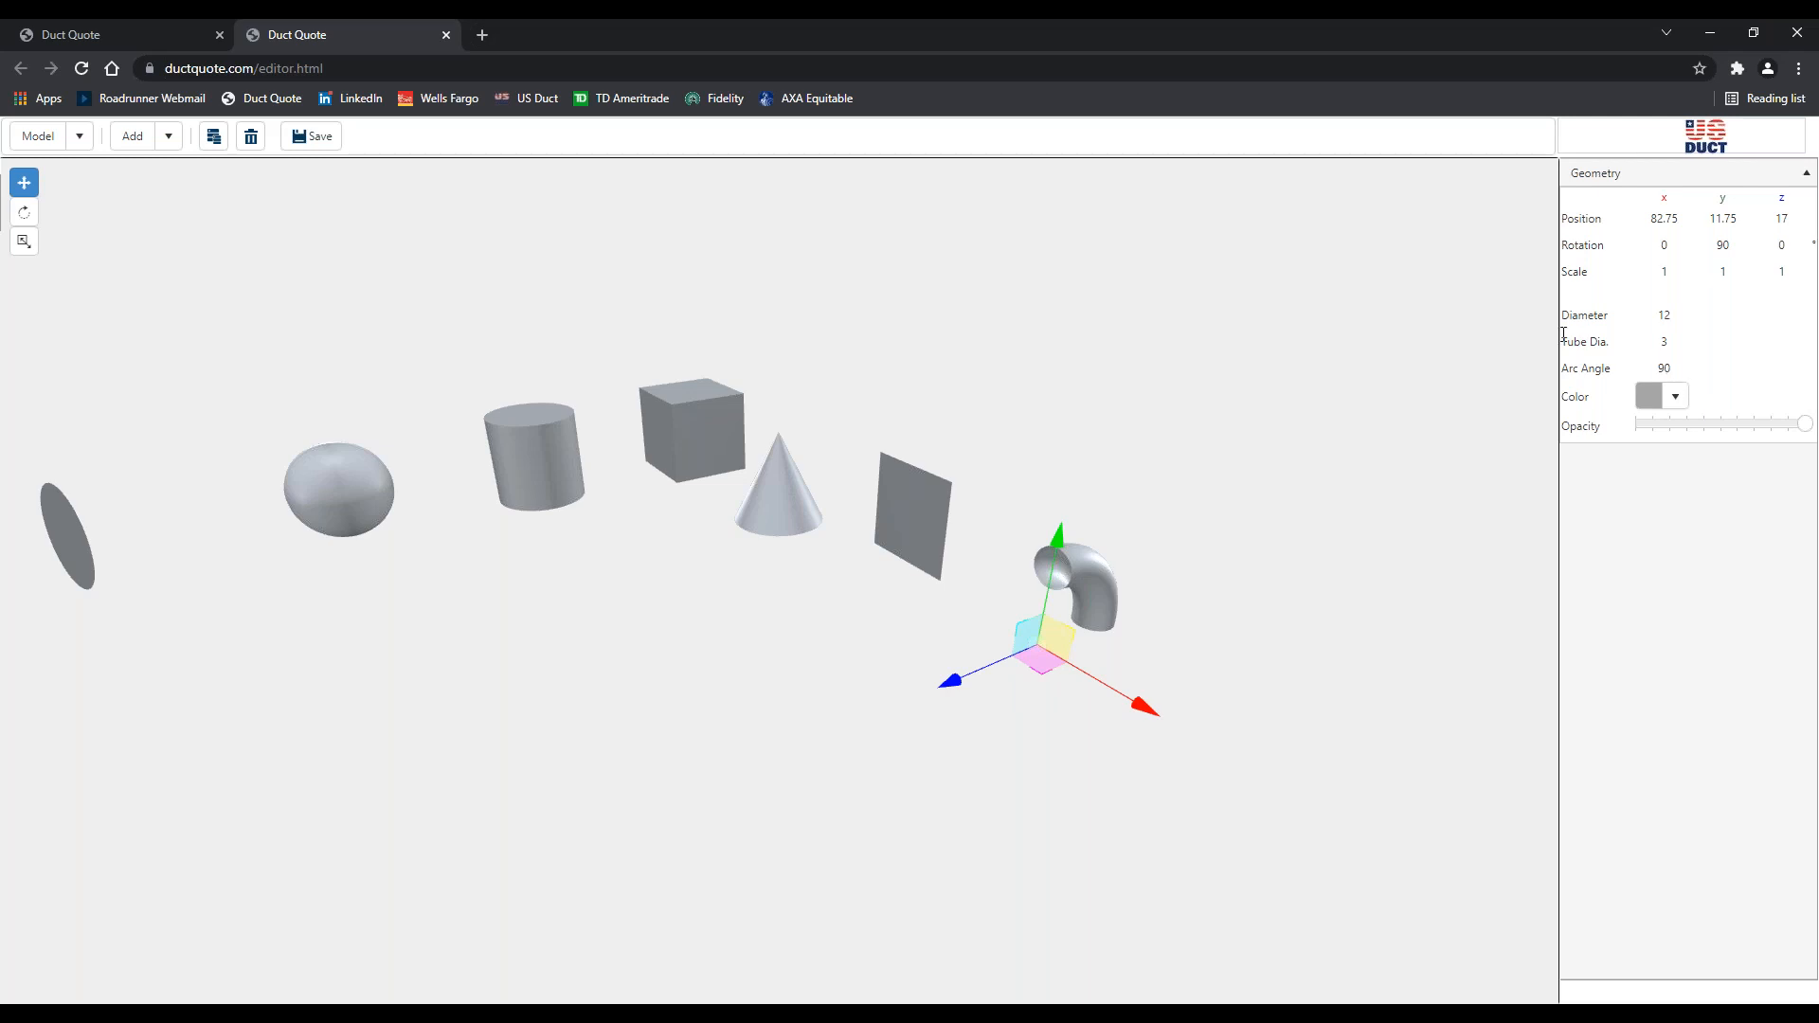
Set the elbow's Tube Dia. to 6 and its Diameter to 24
double_click(1663, 342)
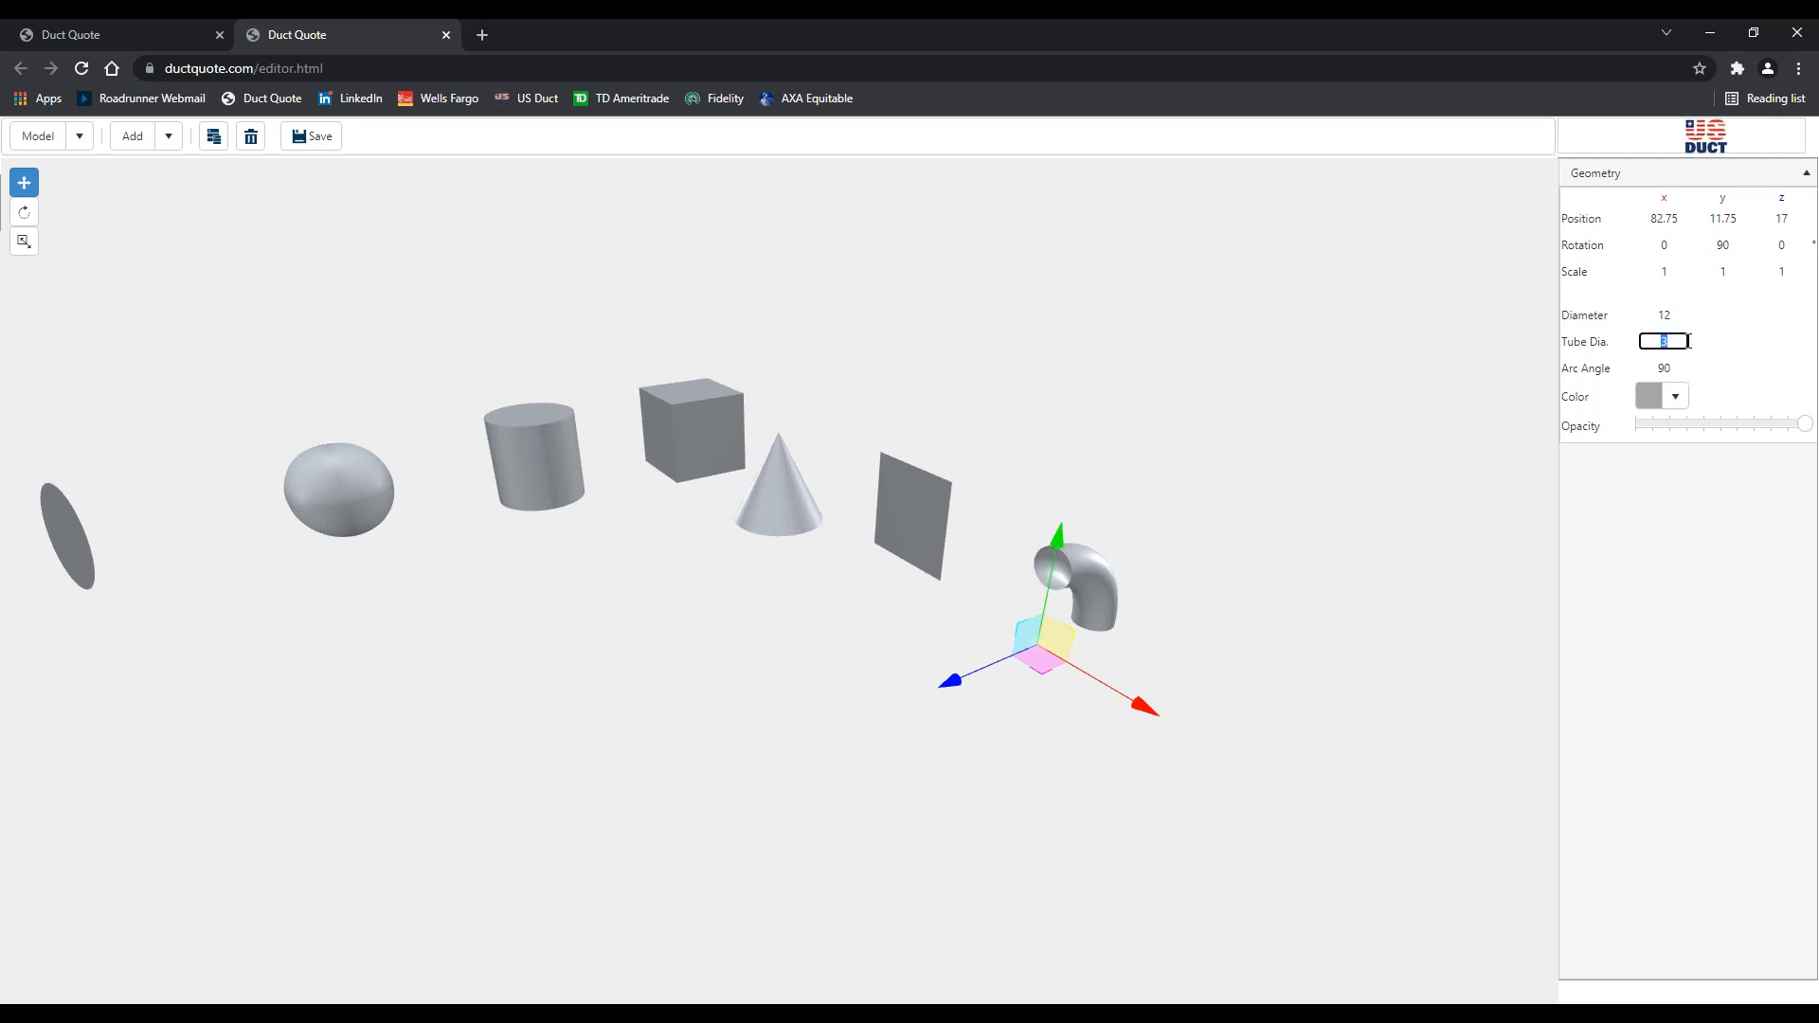
type("6")
key("Tab")
left_click(1104, 509)
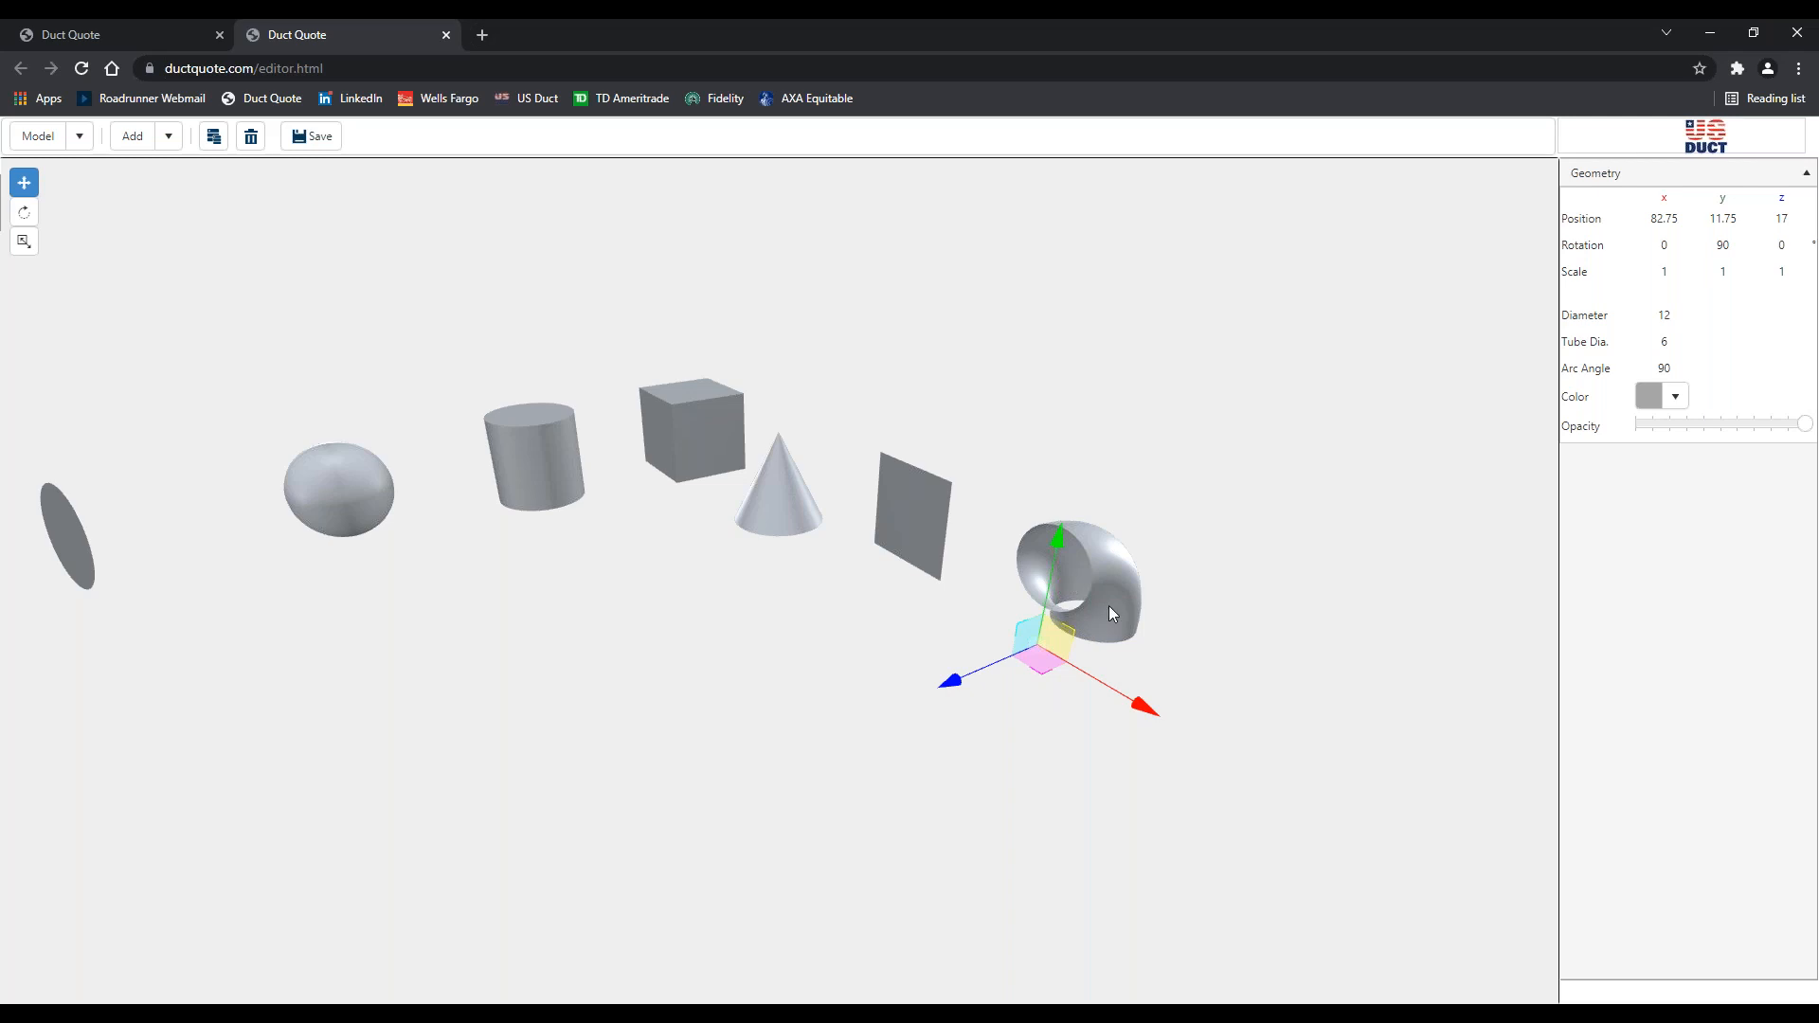
left_click(1661, 314)
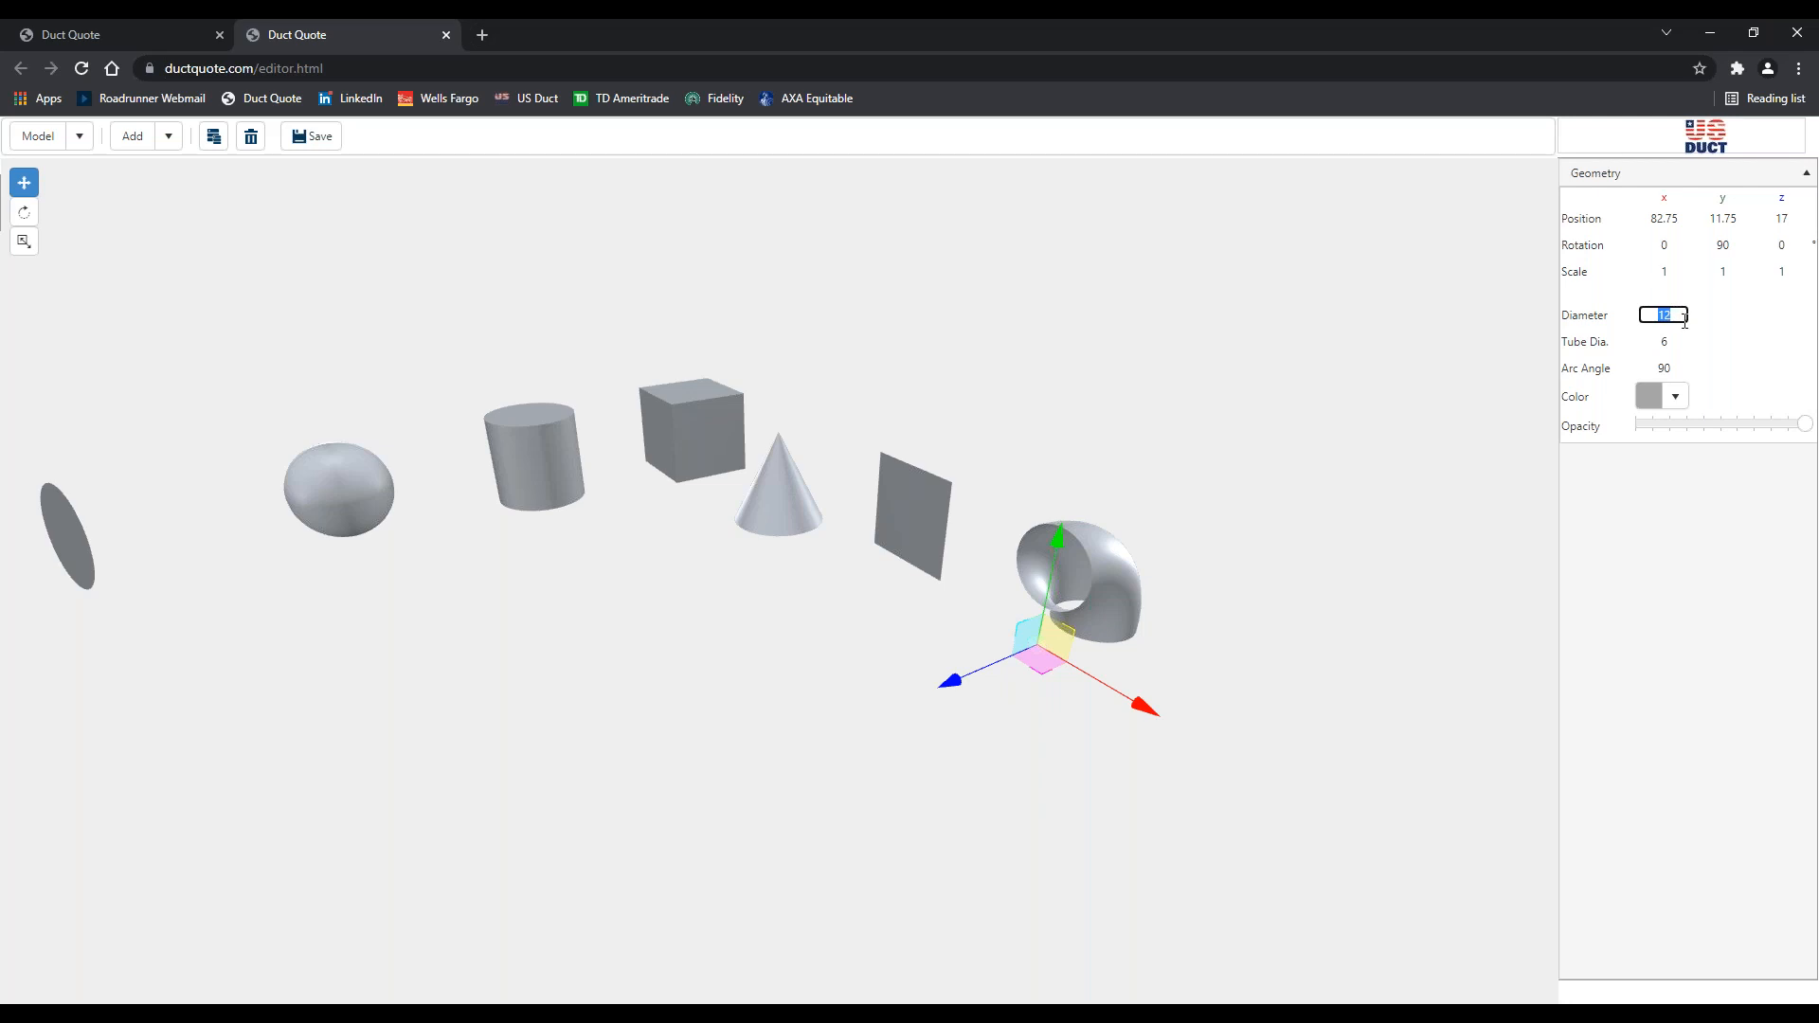
type("24")
key("Tab")
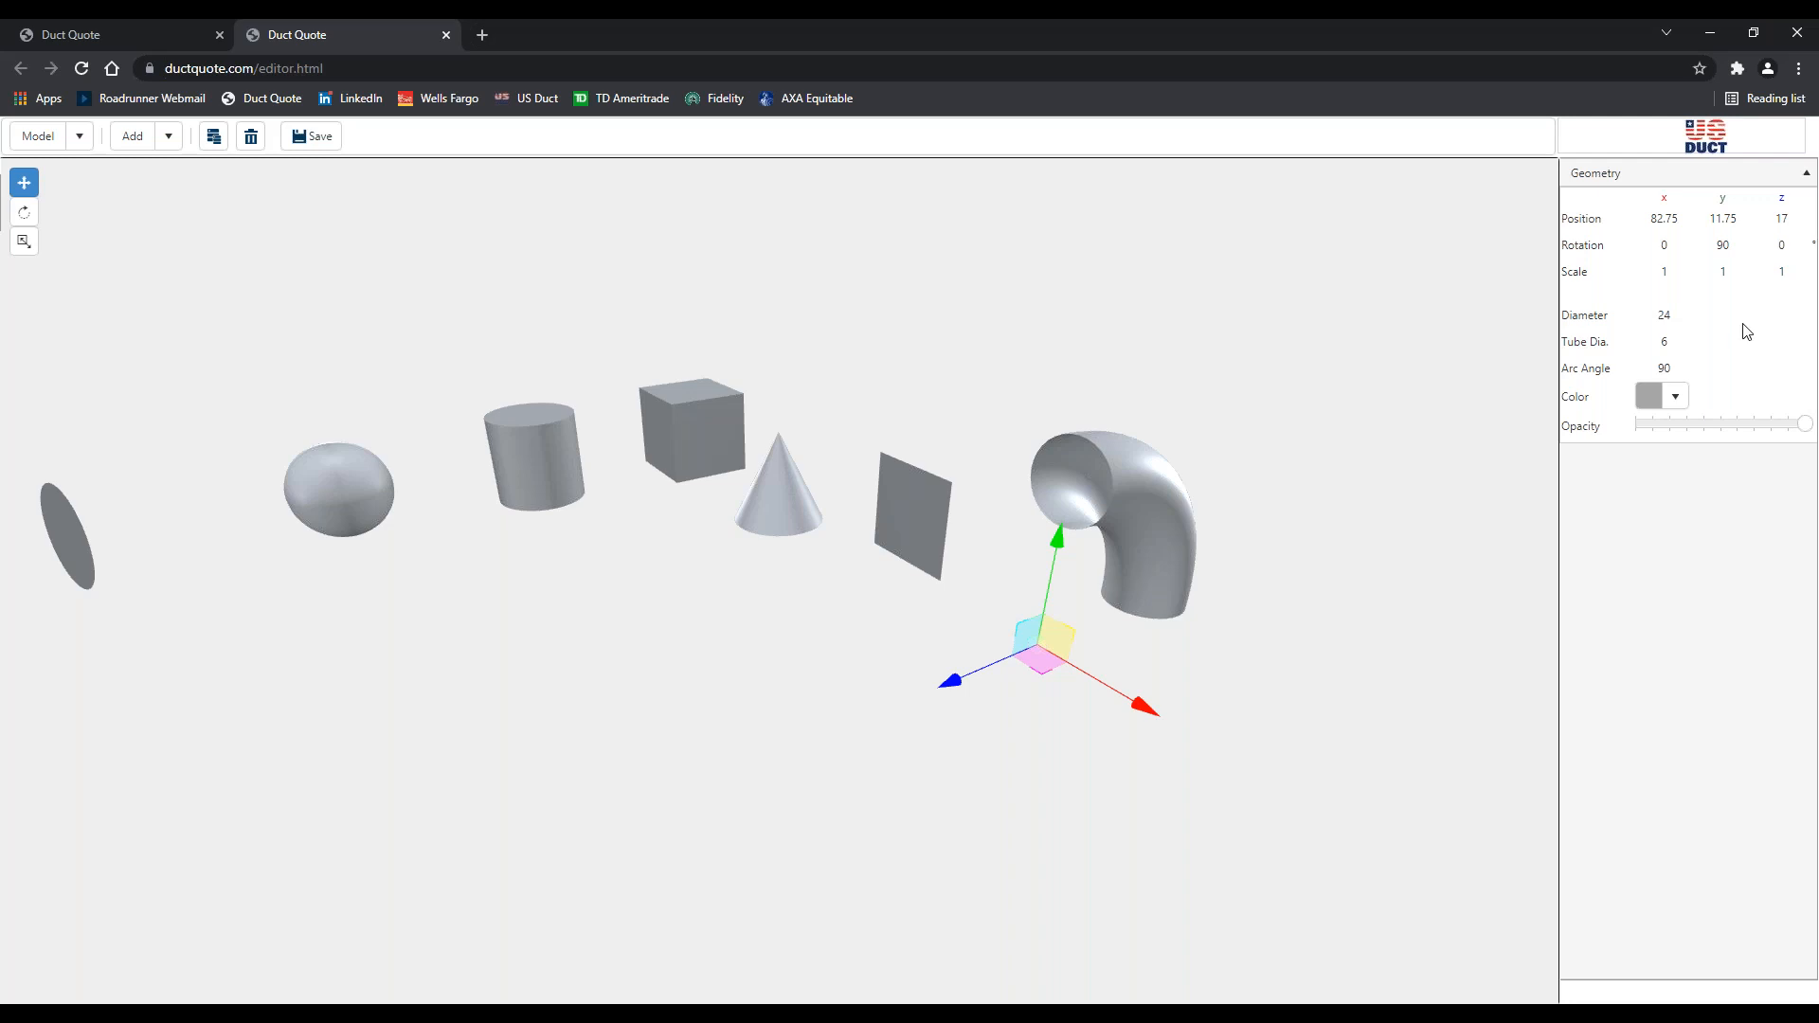
Stretch the elbow with an x scale of 2.5 and inspect it from several angles
left_click(1684, 272)
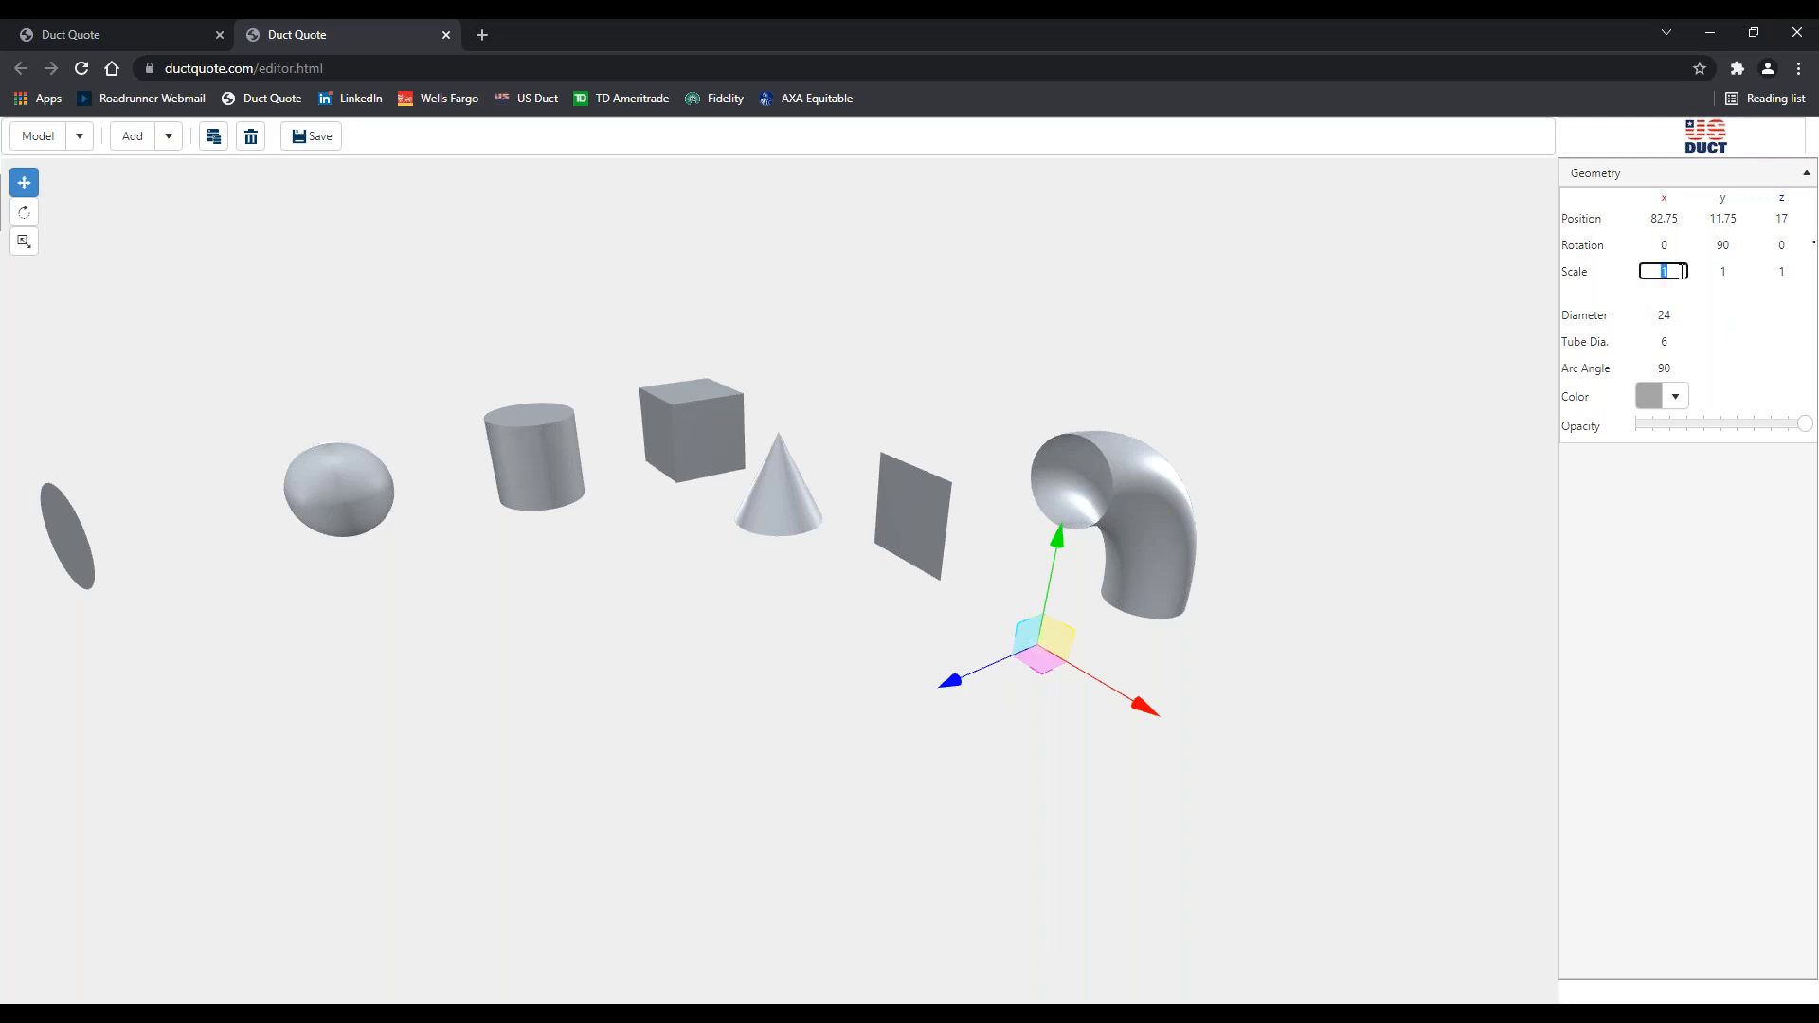
type("2.5")
left_click(1320, 618)
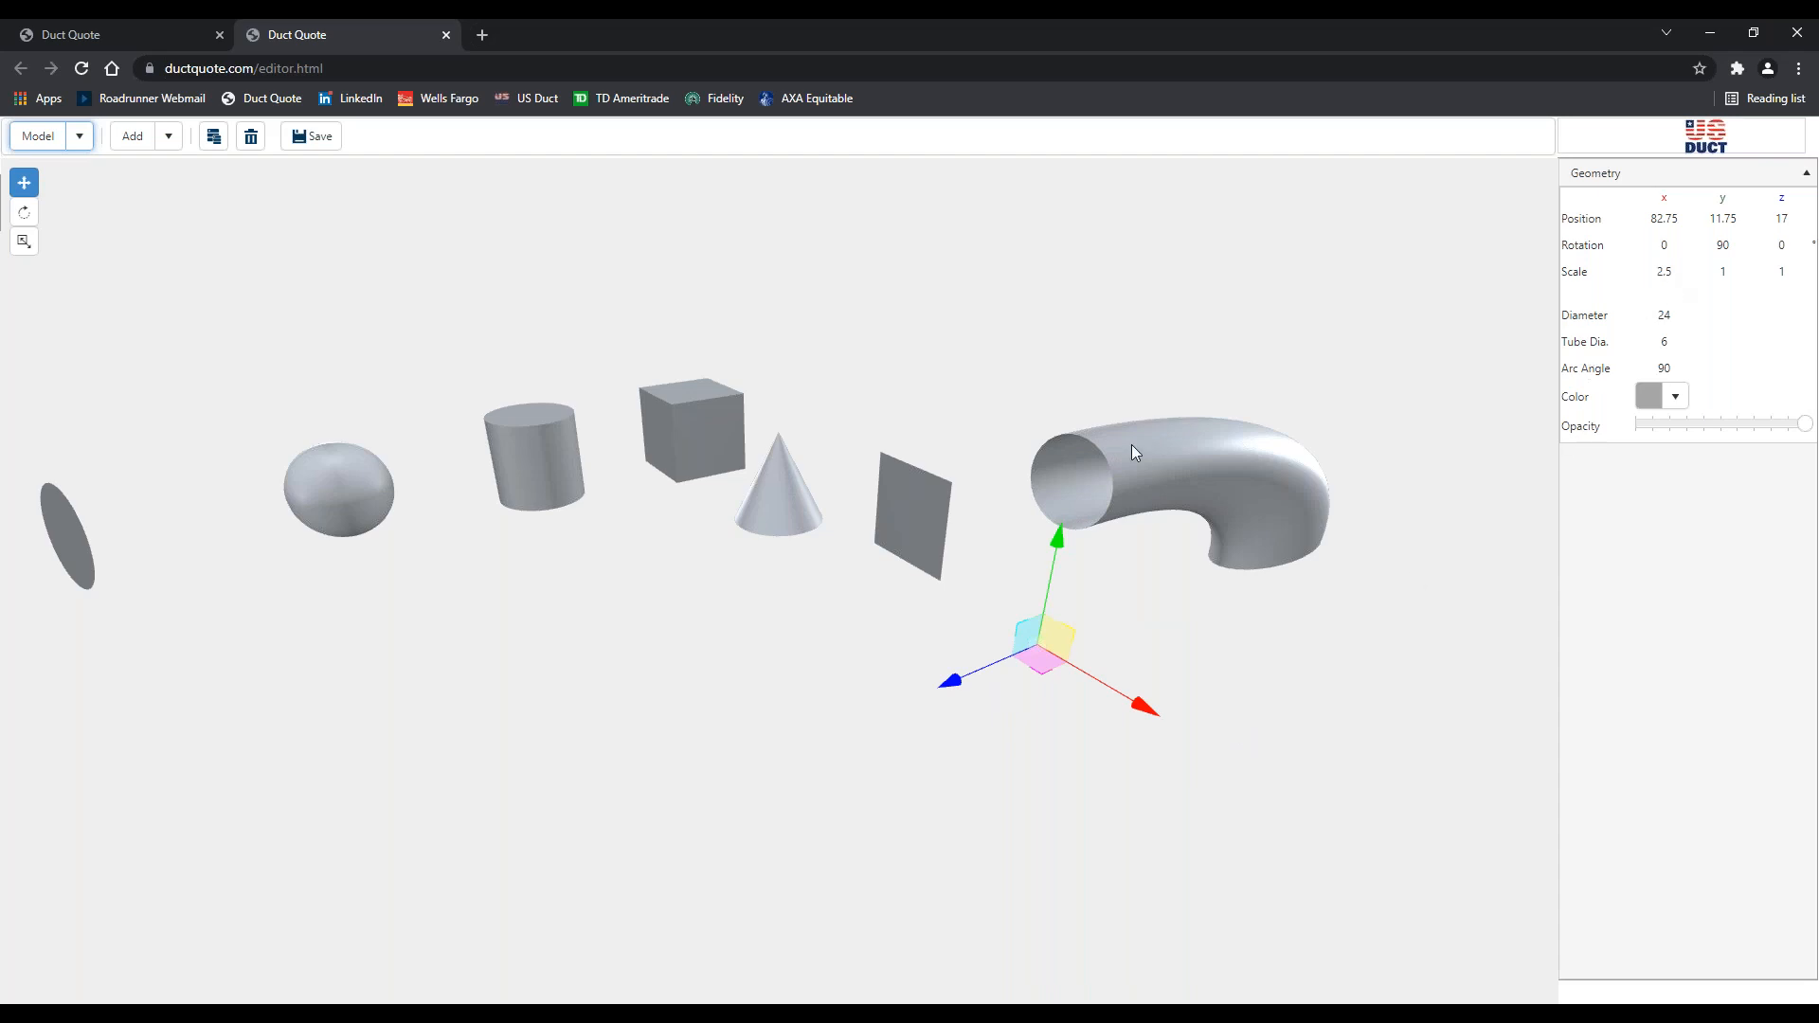
left_click(1006, 471)
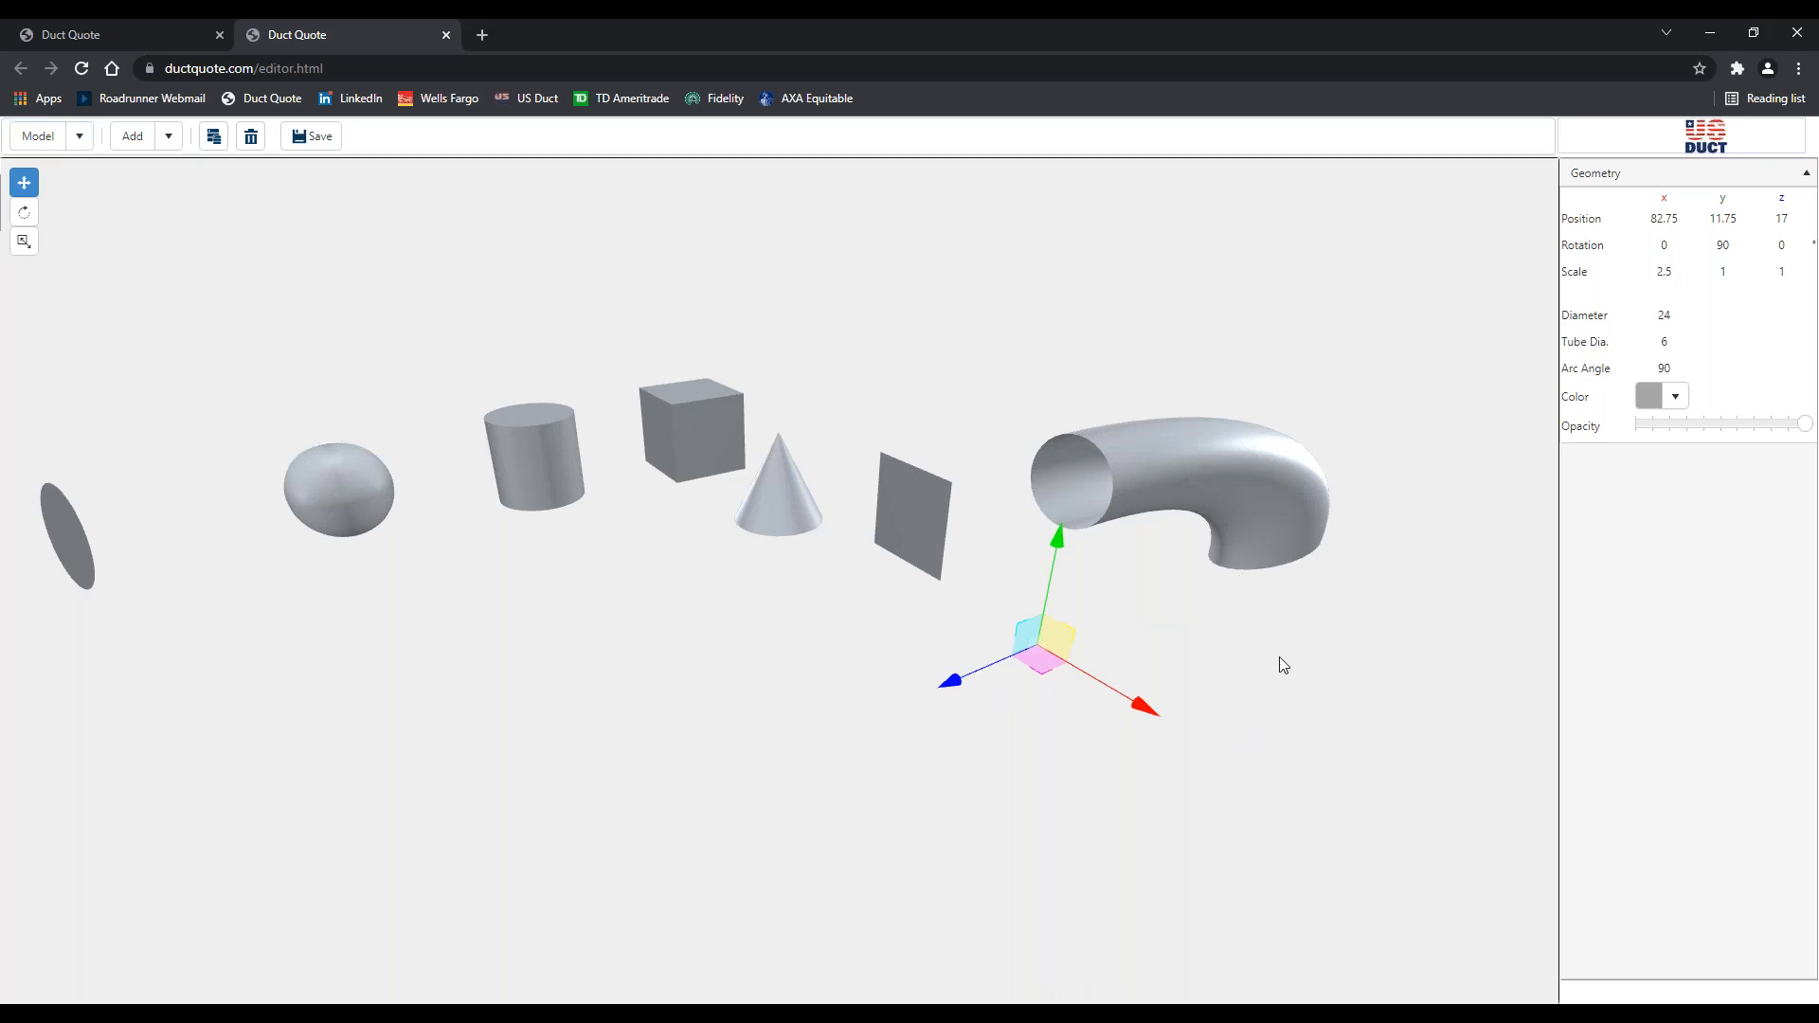
left_click_drag(1251, 637, 1021, 583)
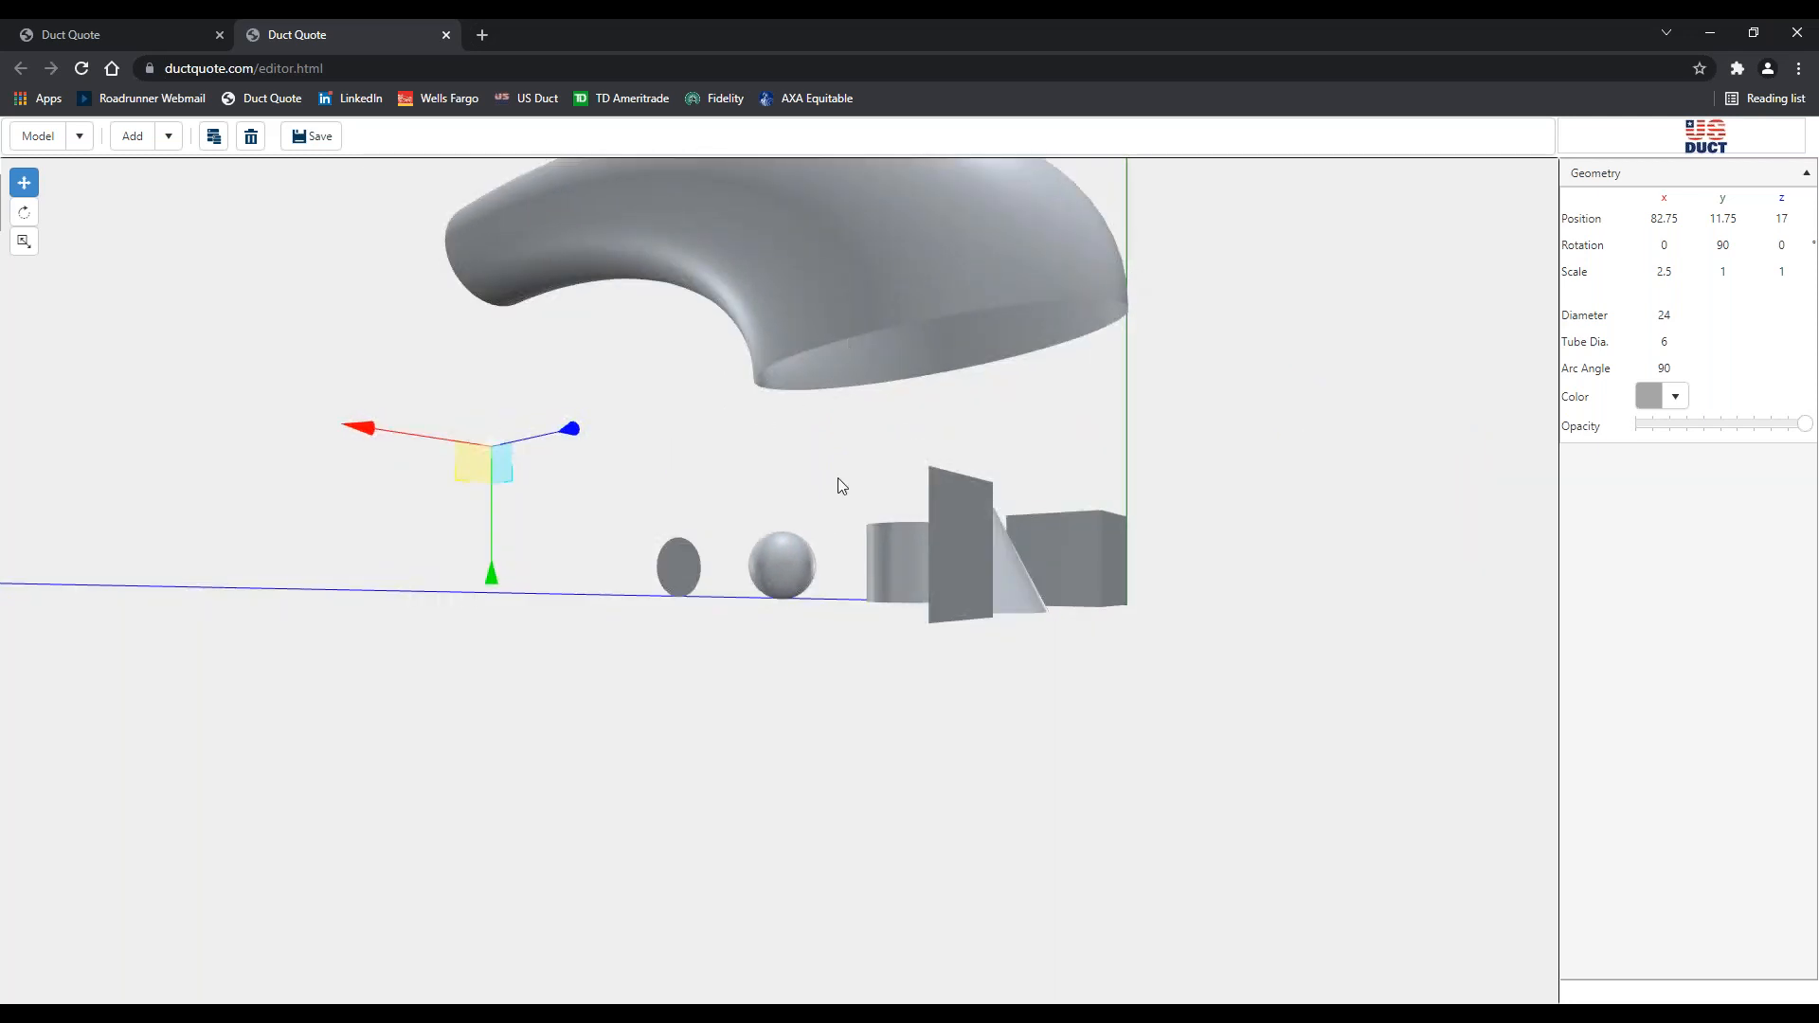
left_click_drag(838, 477, 932, 521)
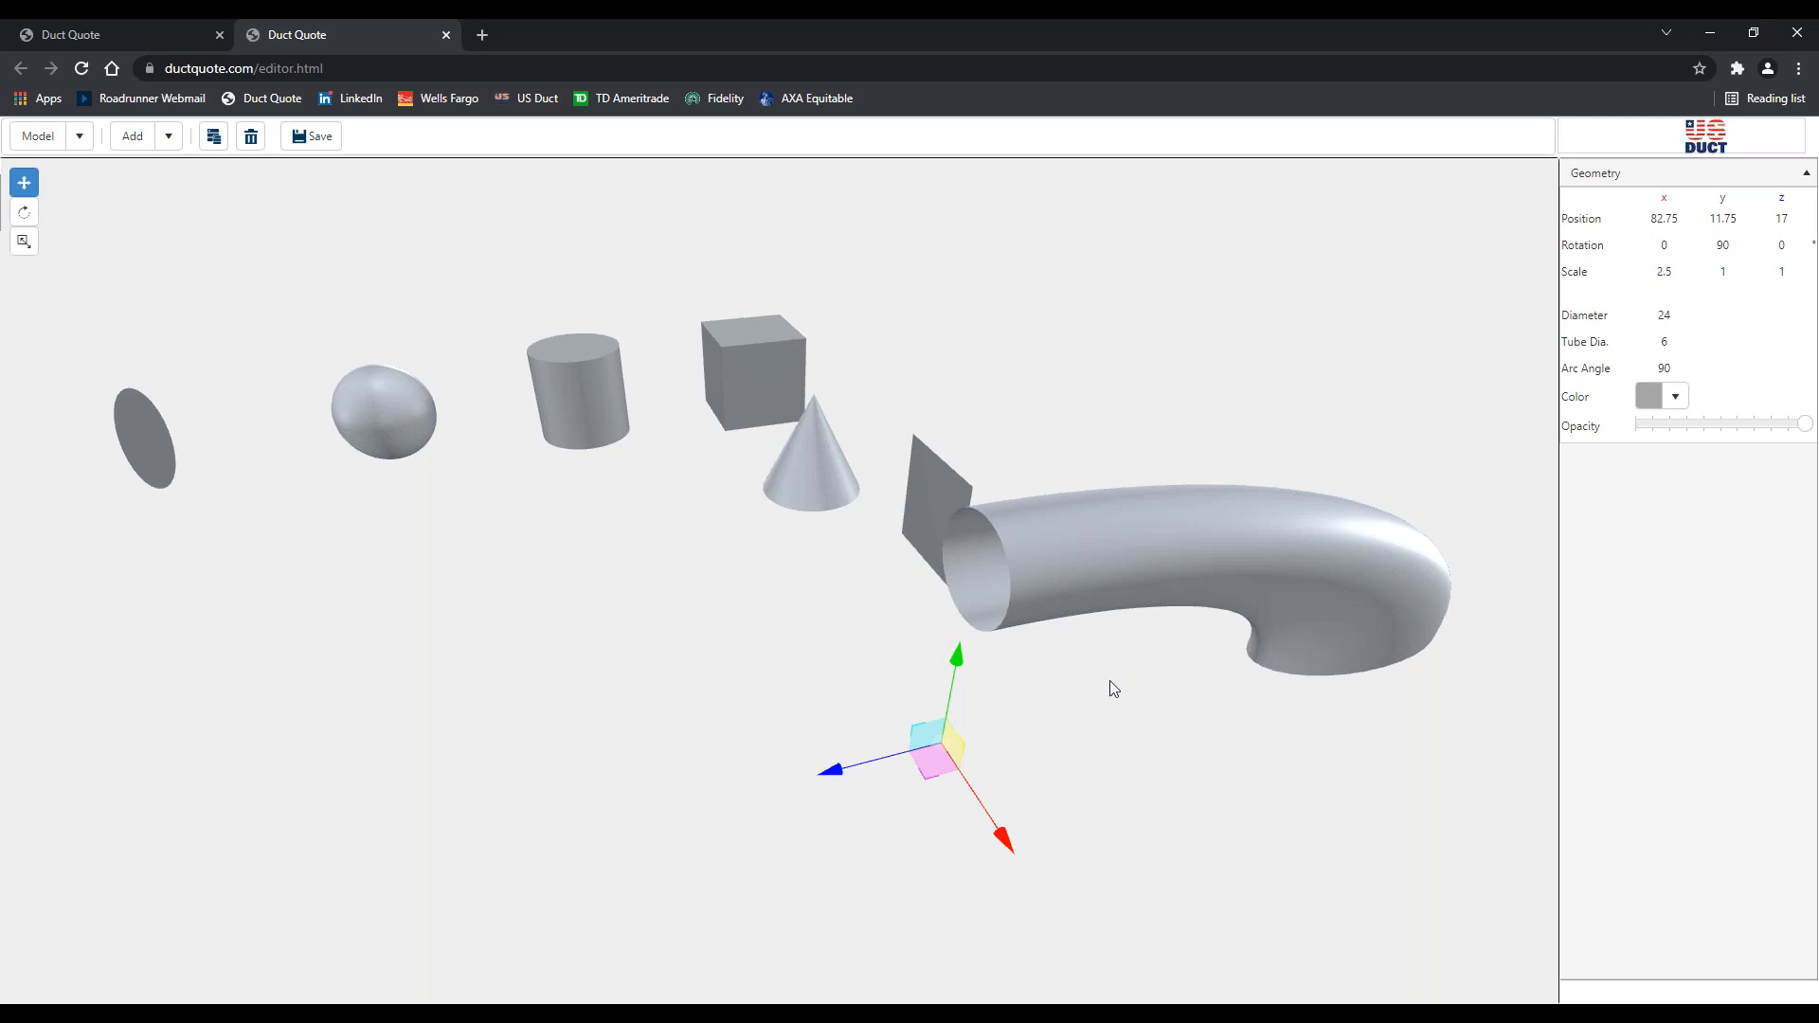
Colour the elbow magenta #ef2ee5, testing 60 opacity before restoring full opacity
left_click(1721, 423)
left_click_drag(1664, 428, 1604, 430)
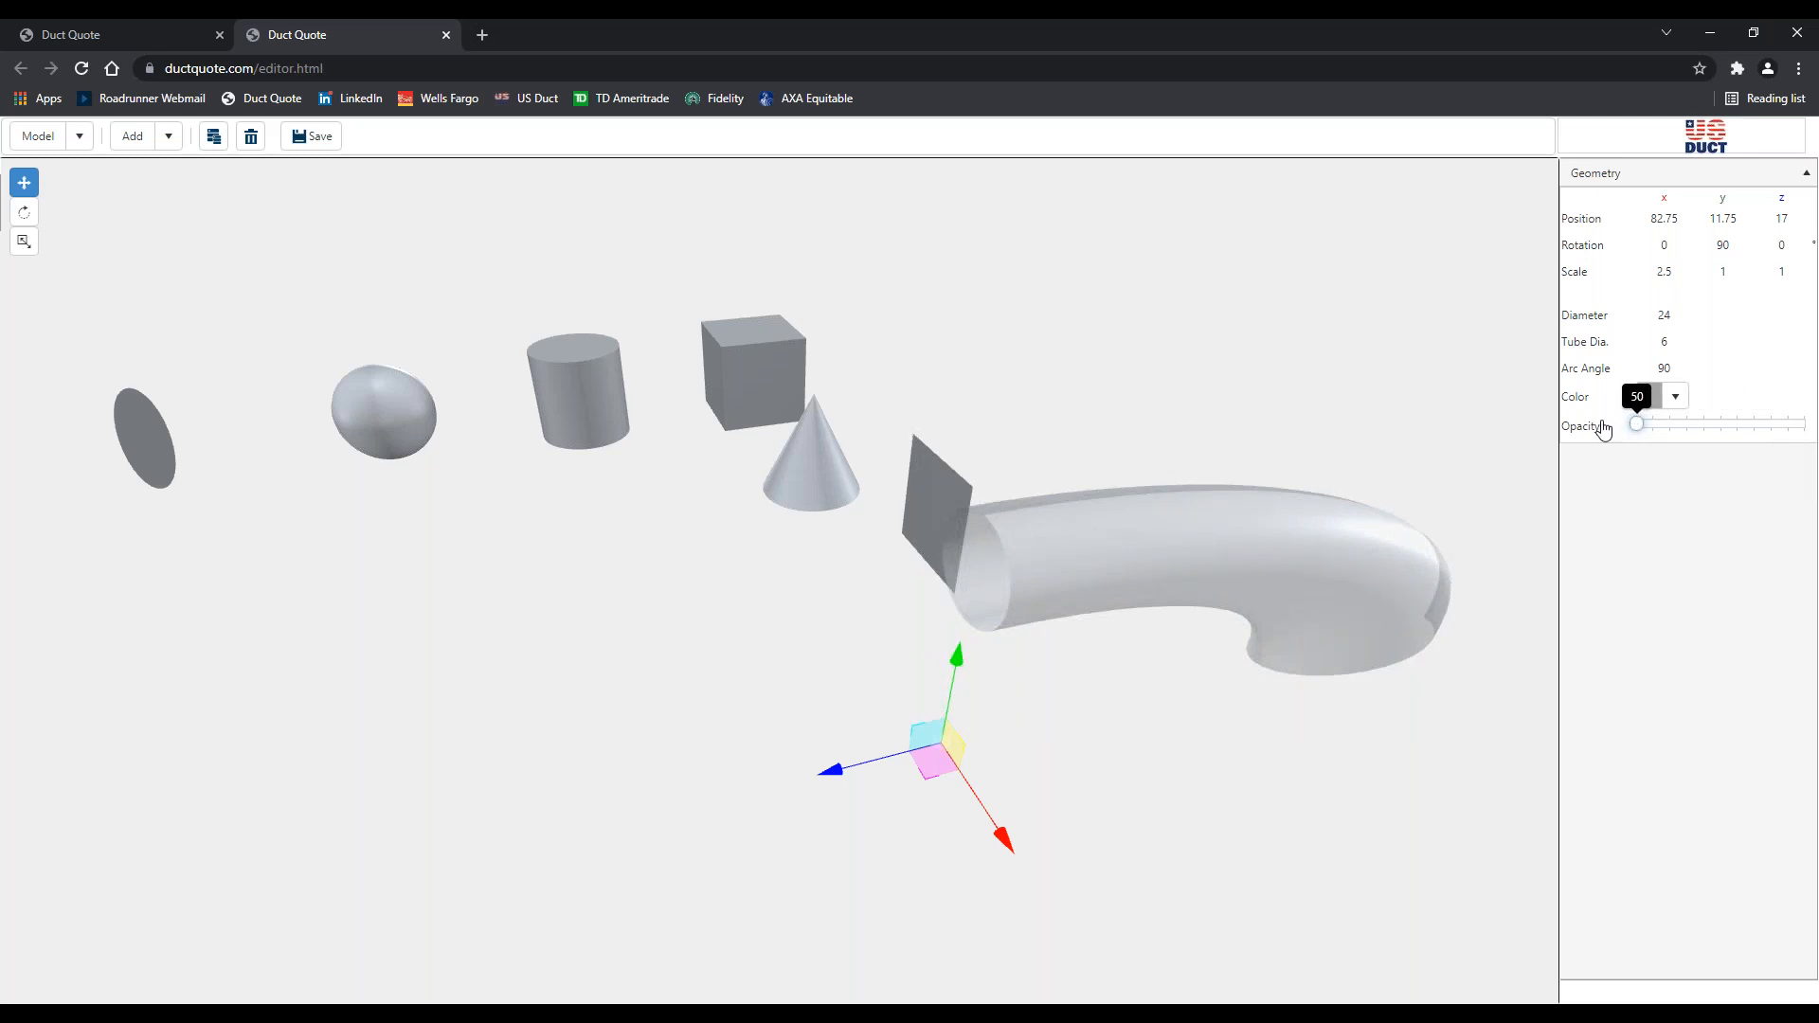
left_click(1672, 428)
left_click(1795, 423)
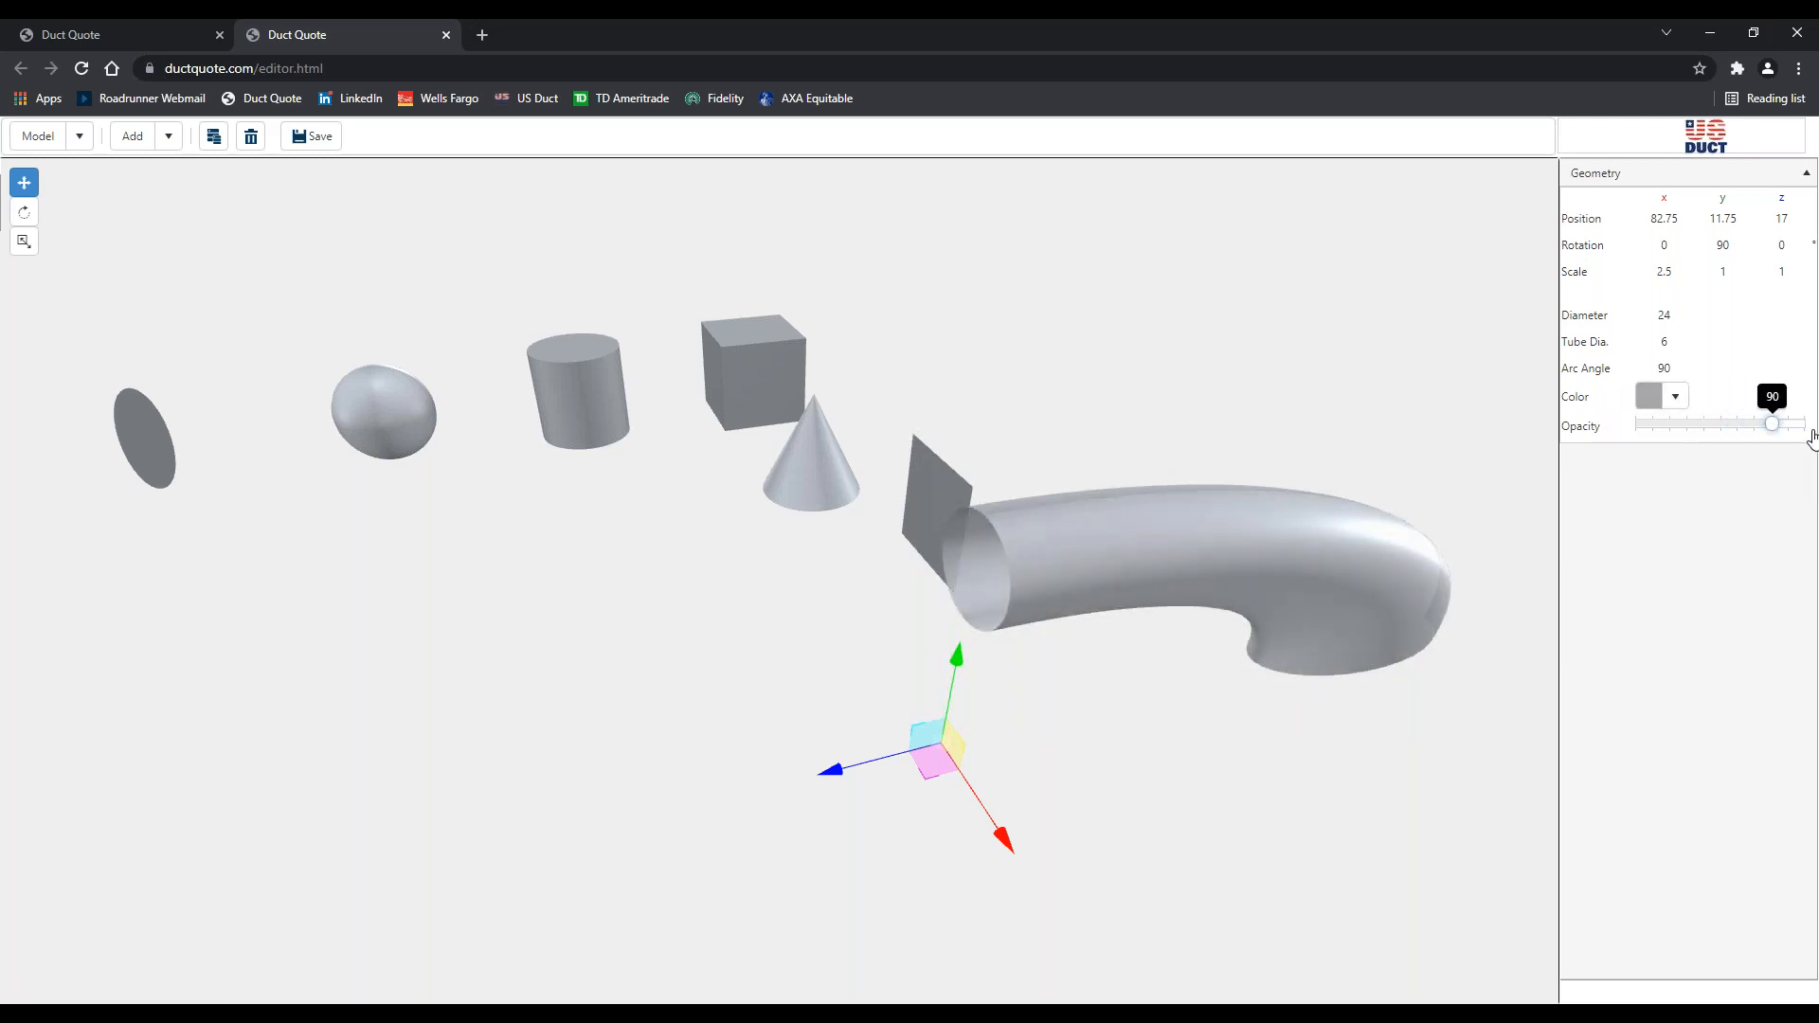
left_click(1673, 396)
left_click(1766, 630)
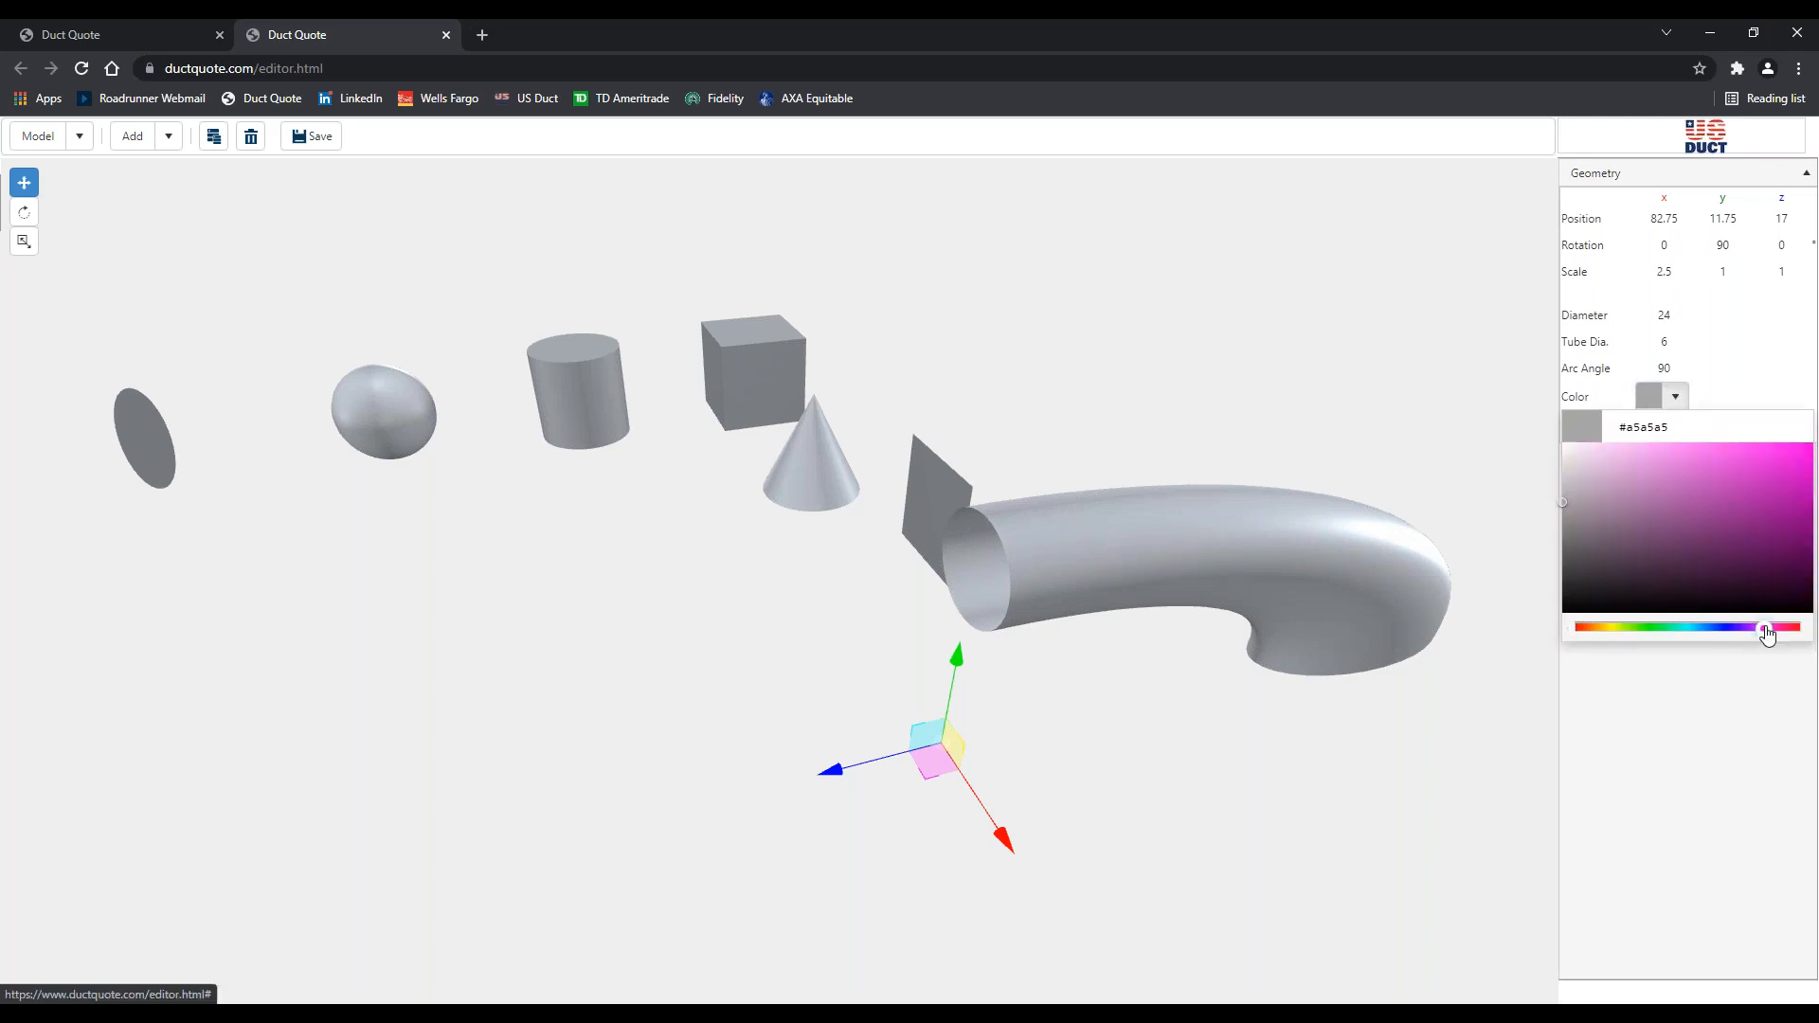
left_click(1764, 454)
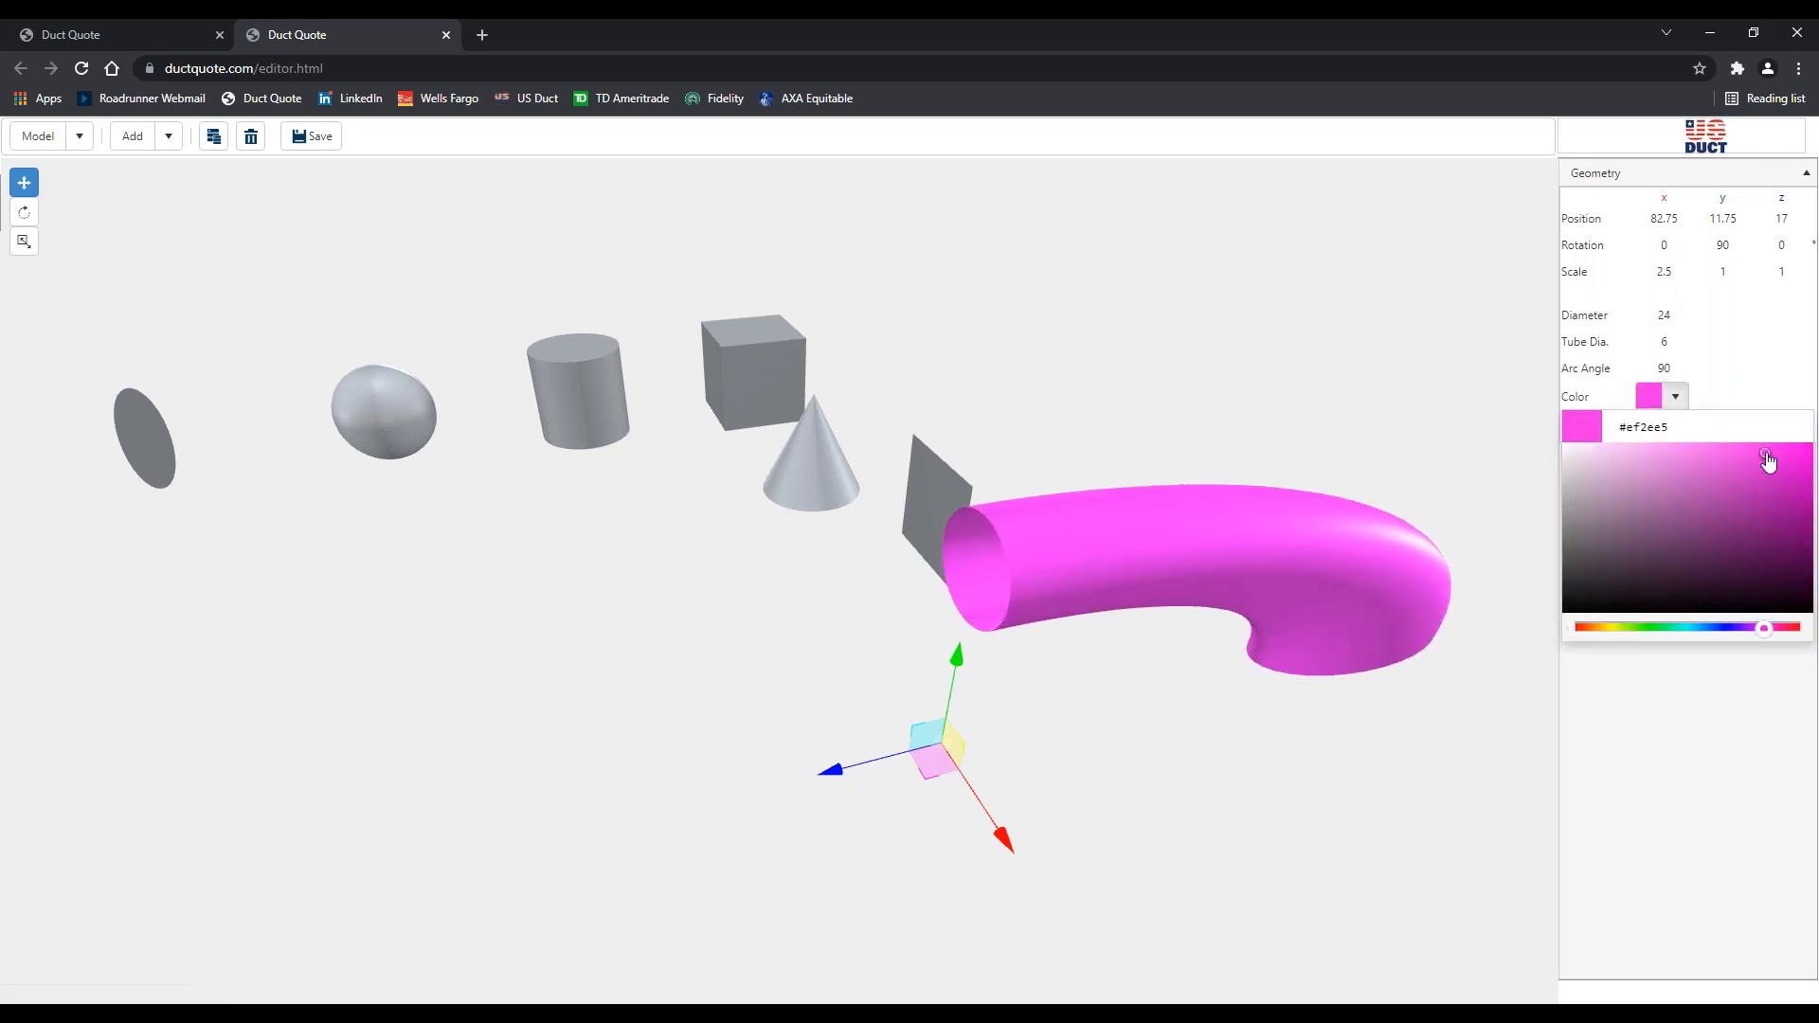
left_click(1773, 343)
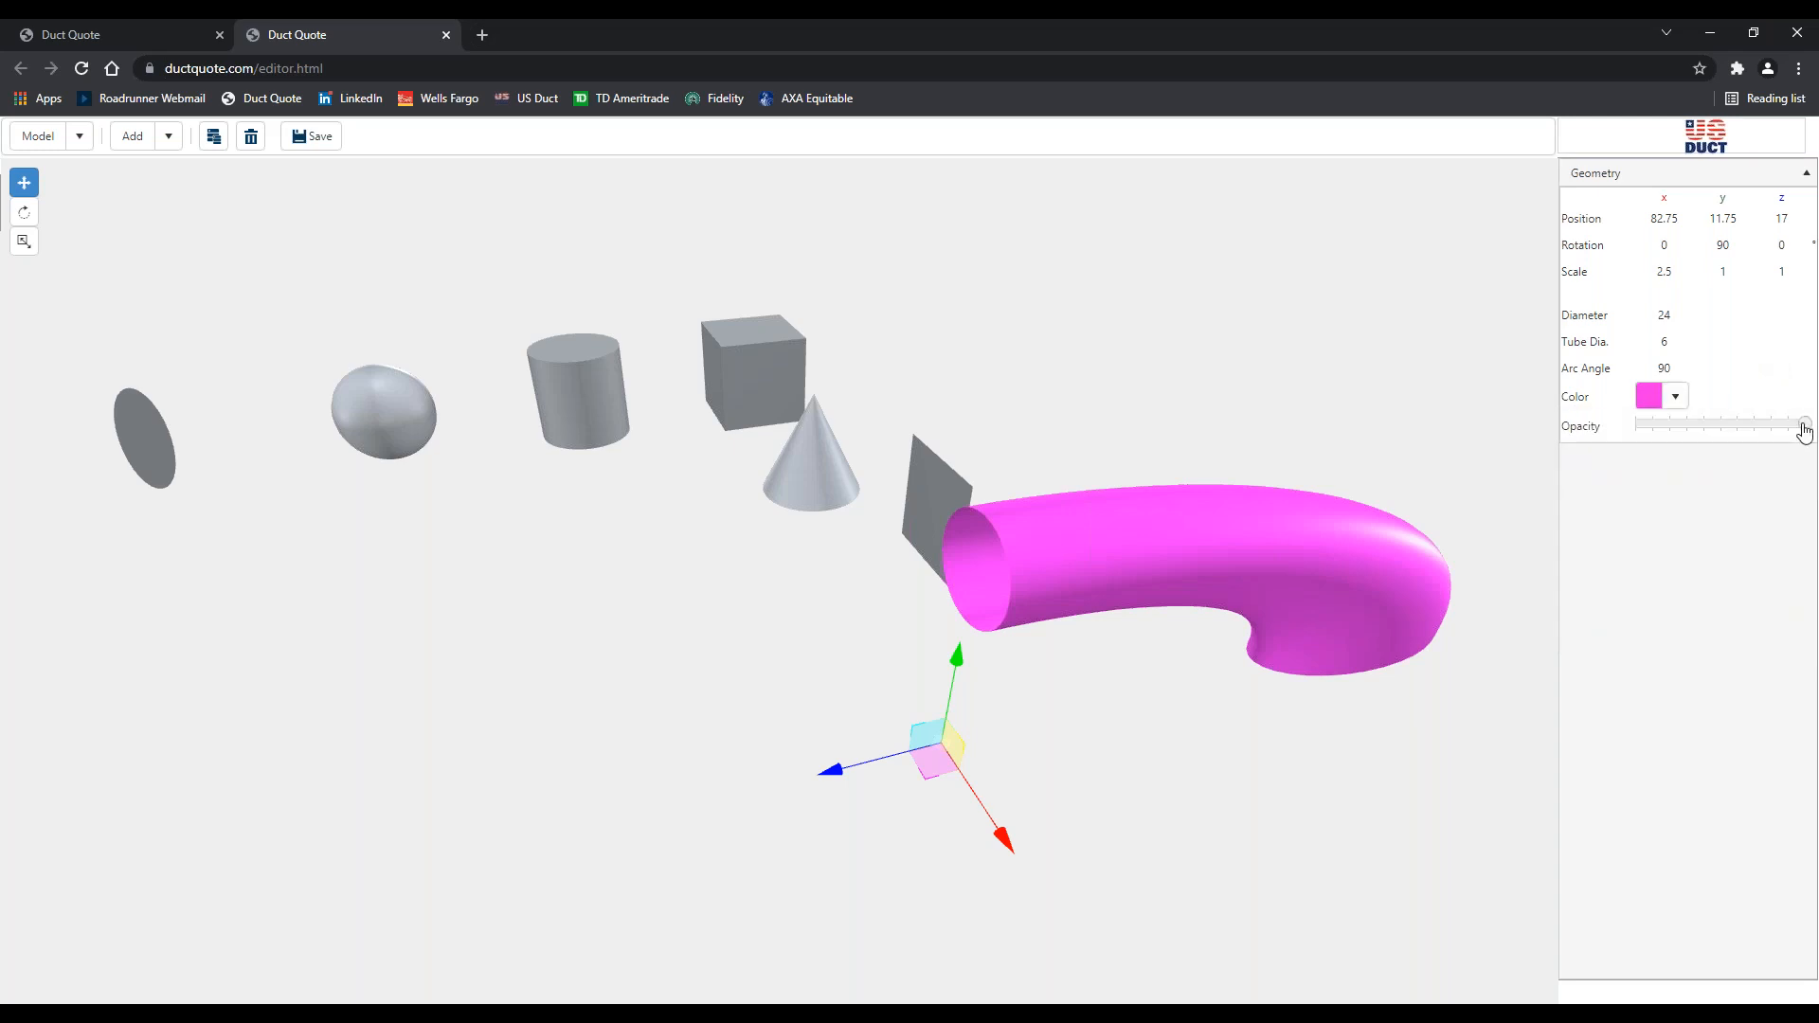
left_click_drag(1765, 436, 1809, 424)
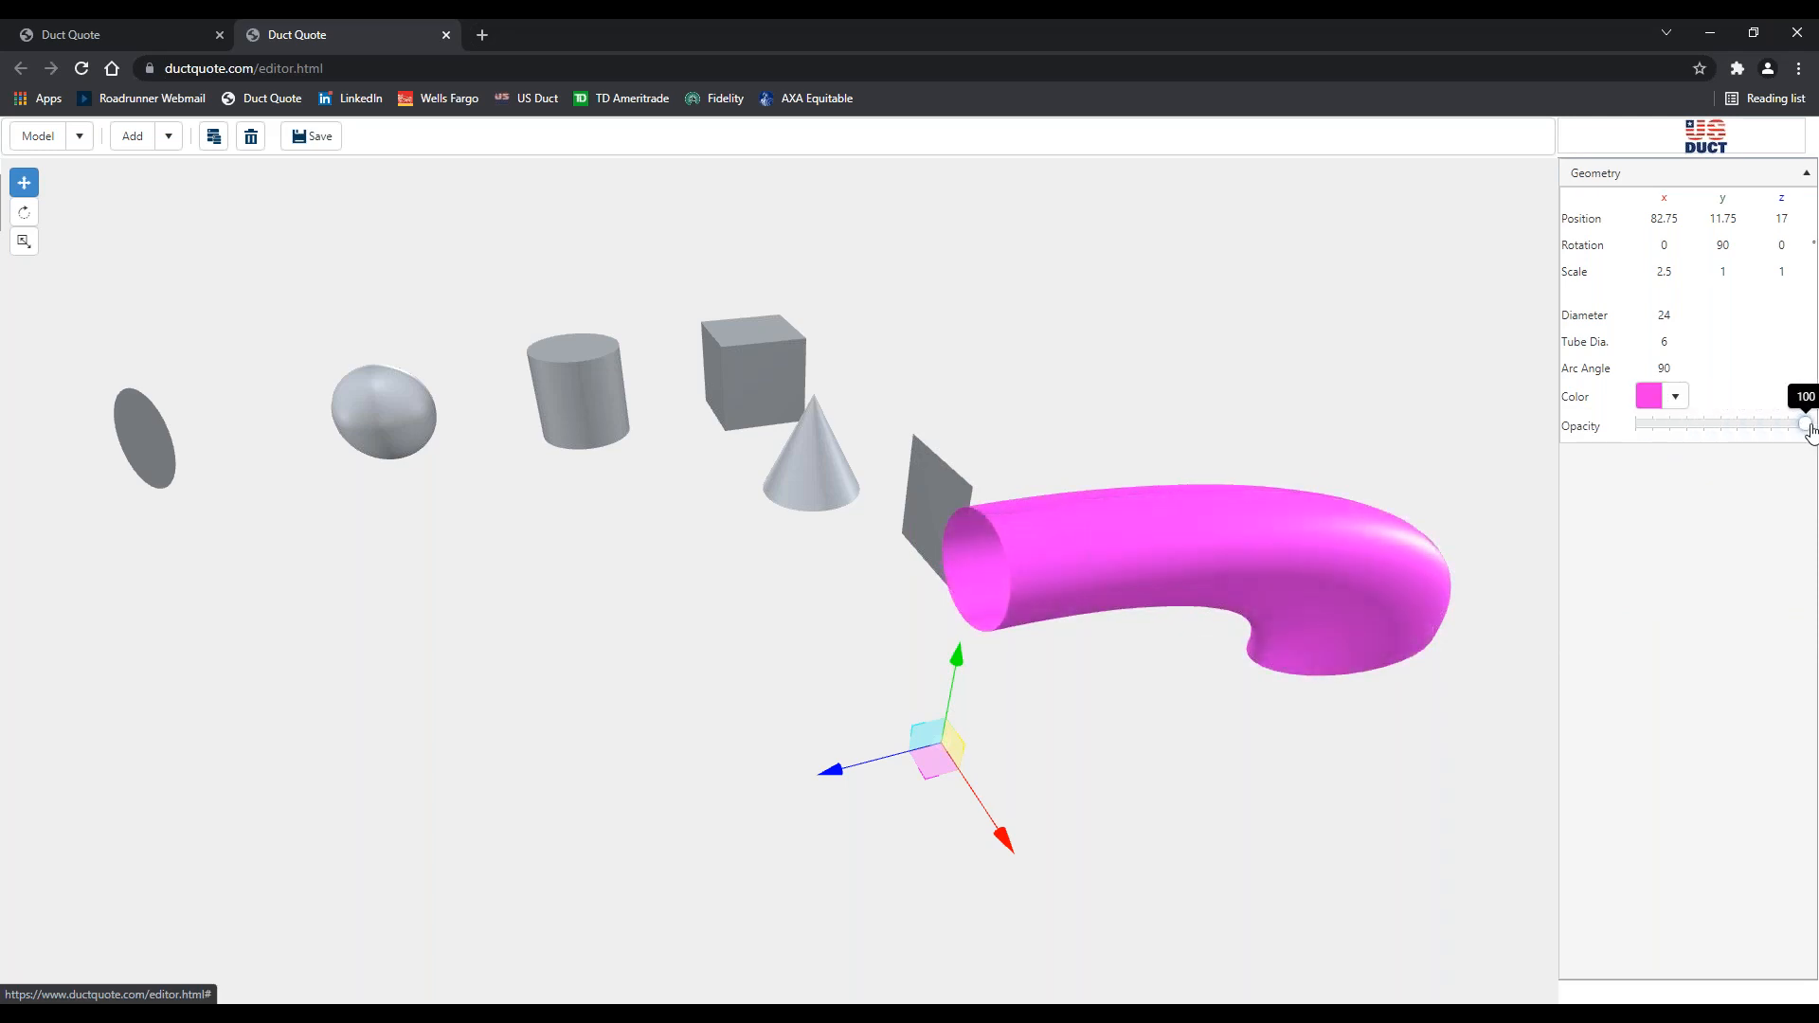
Select and delete the magenta elbow duct, then recentre the remaining six shapes
left_click_drag(742, 730, 667, 682)
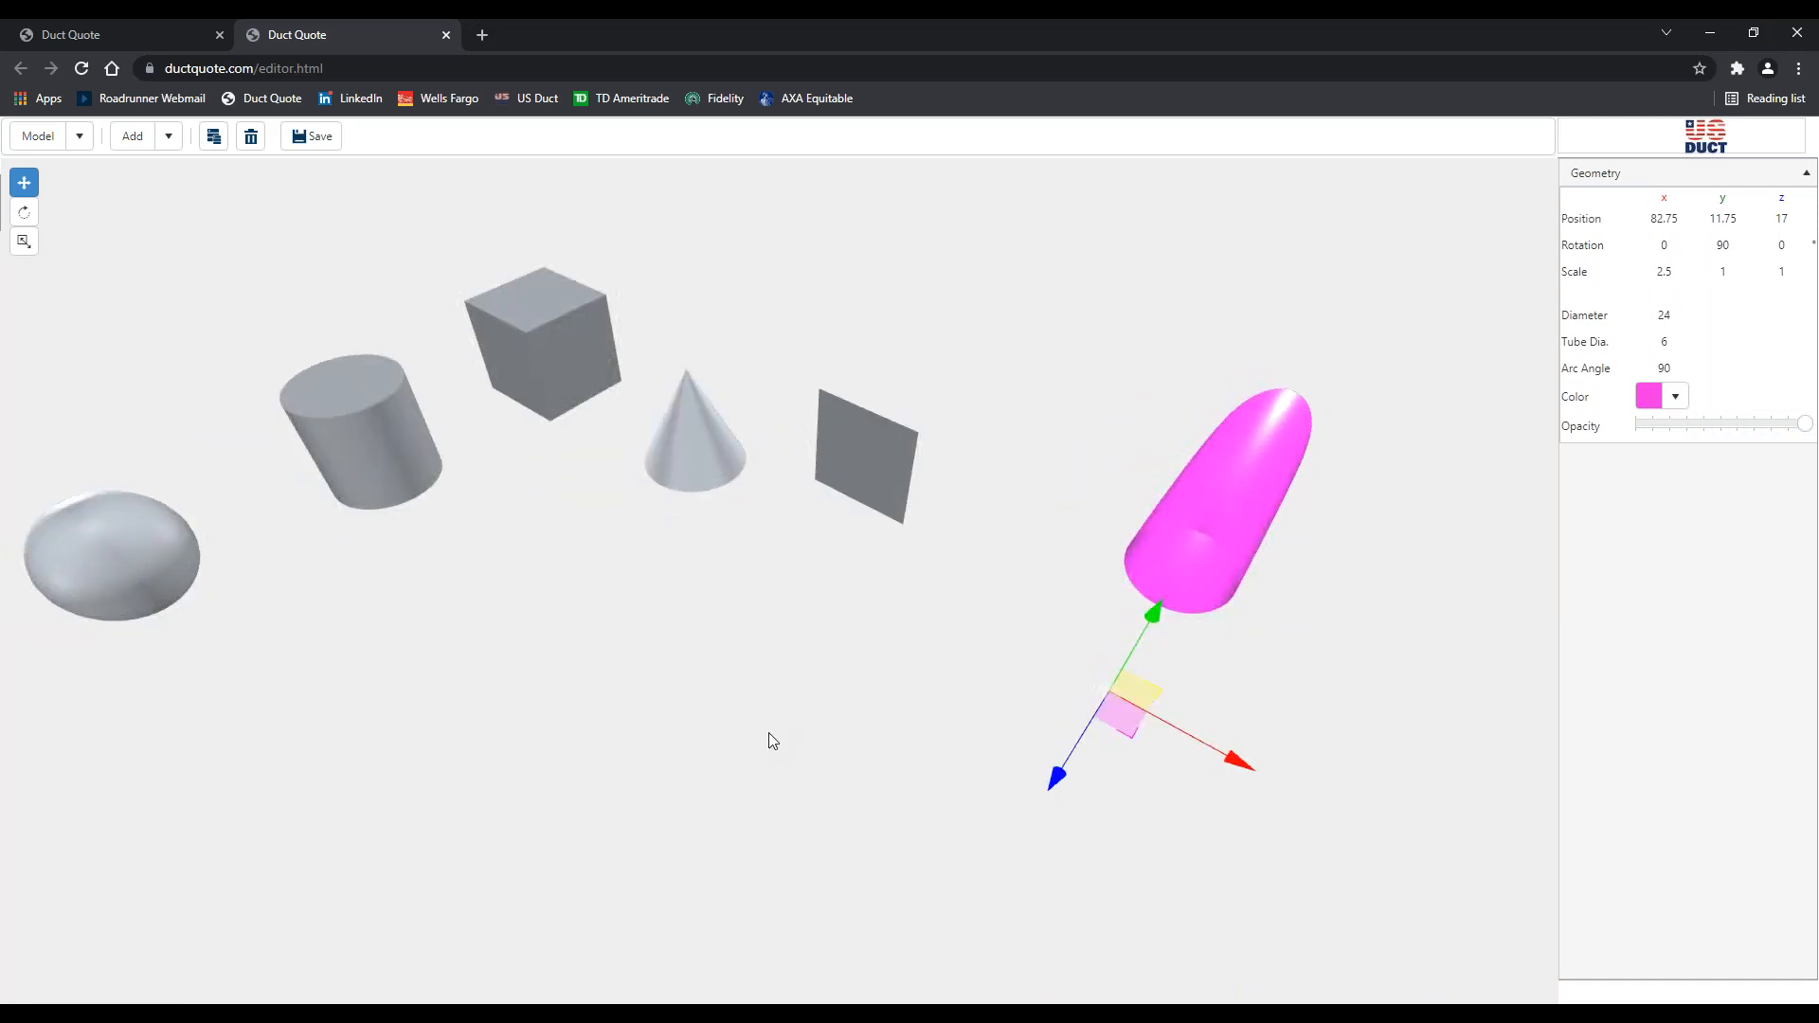
left_click_drag(767, 739, 854, 650)
left_click(1008, 742)
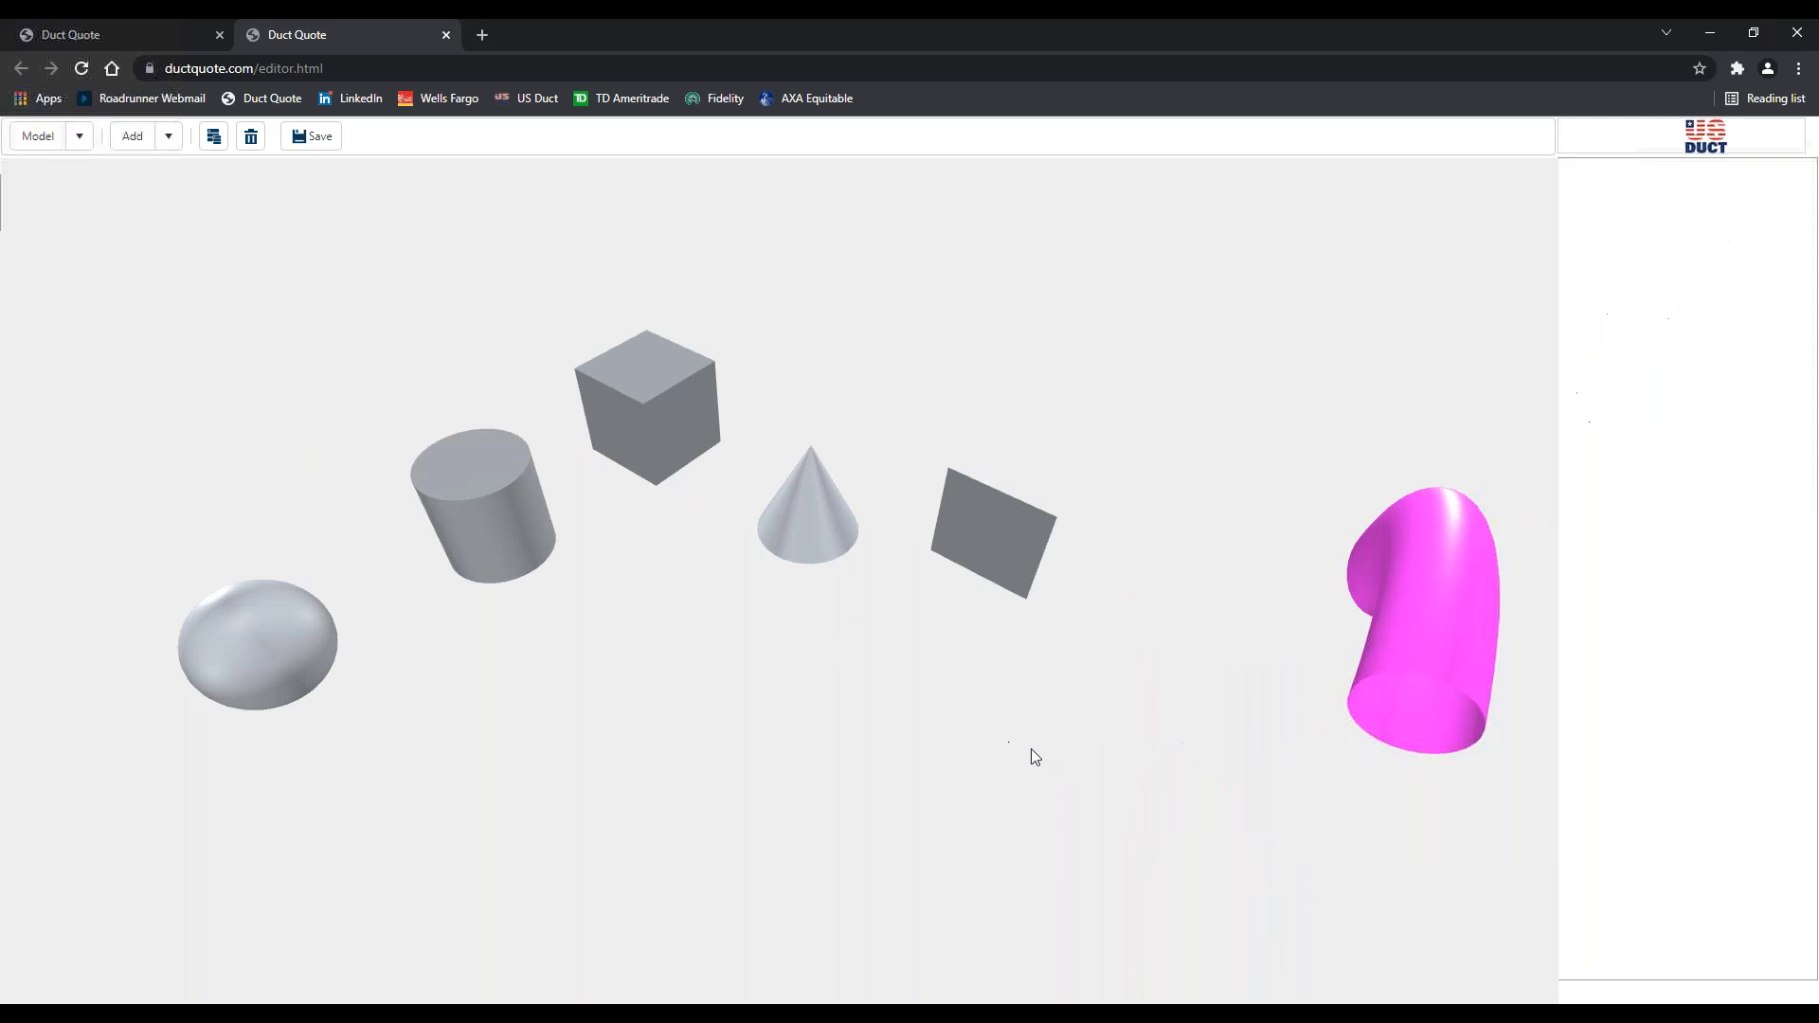
left_click(1466, 651)
key("Delete")
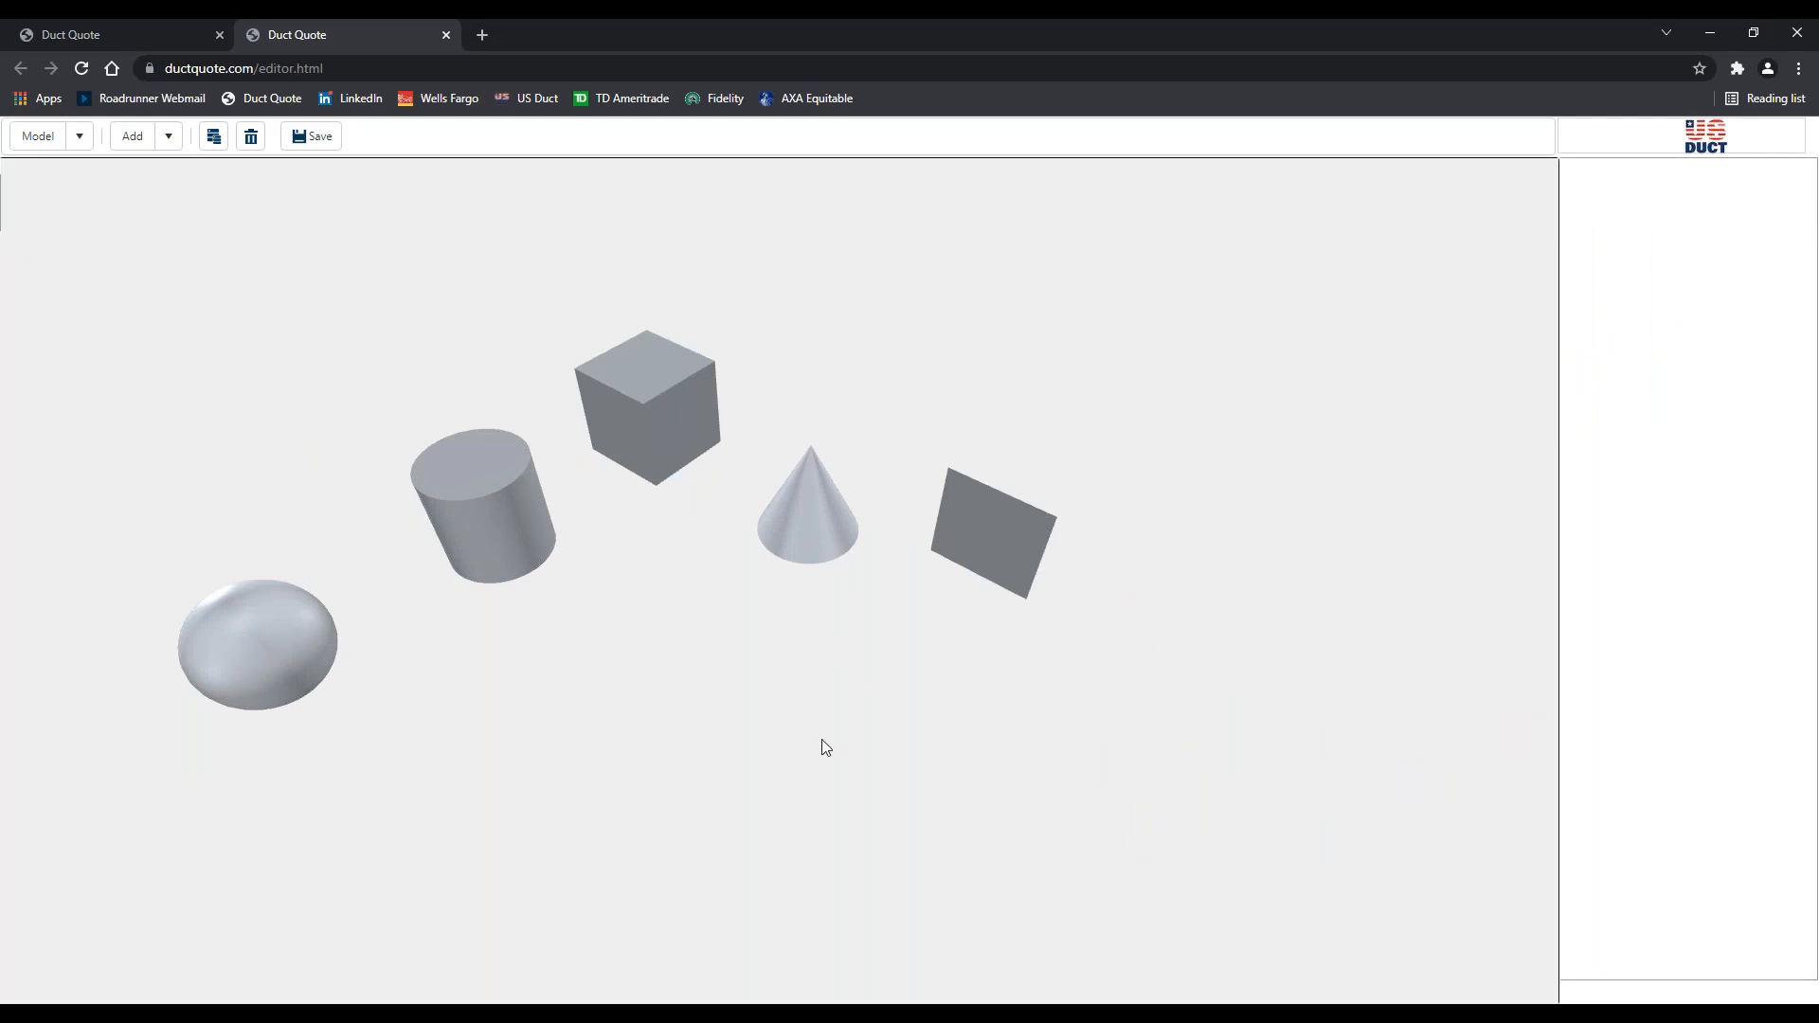
right_click_drag(821, 739, 915, 796)
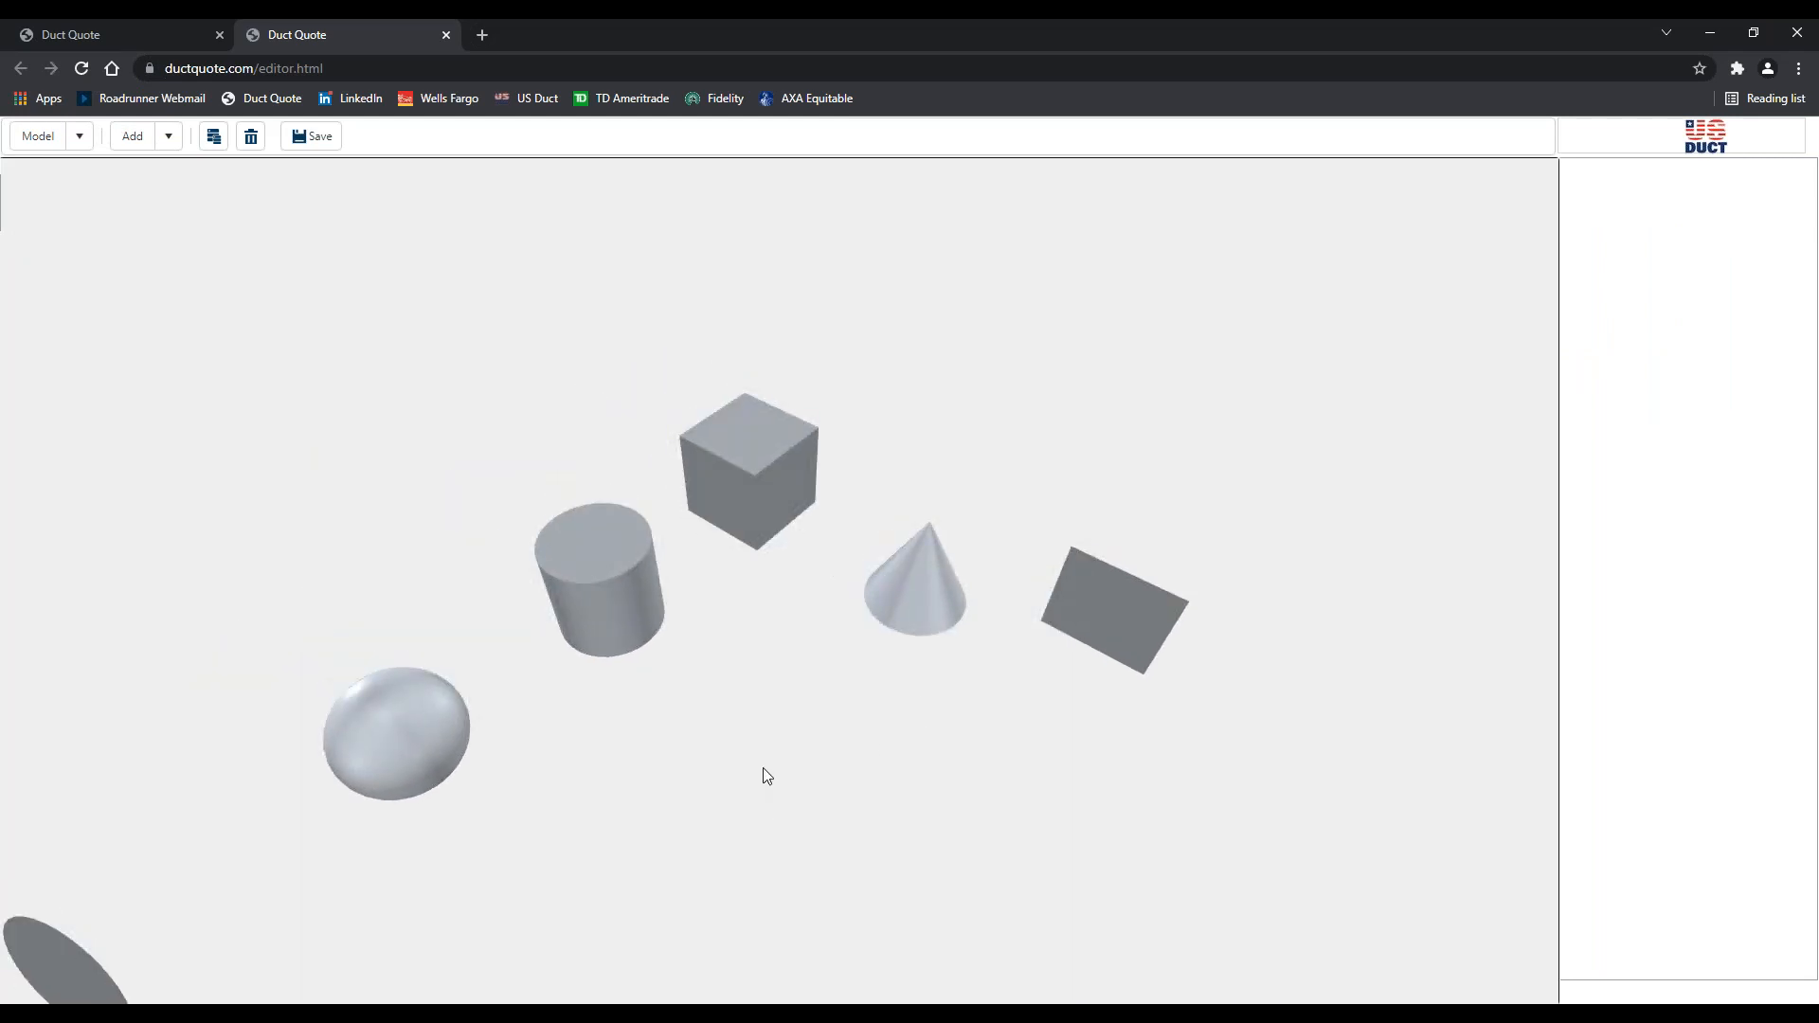
right_click_drag(791, 736, 815, 707)
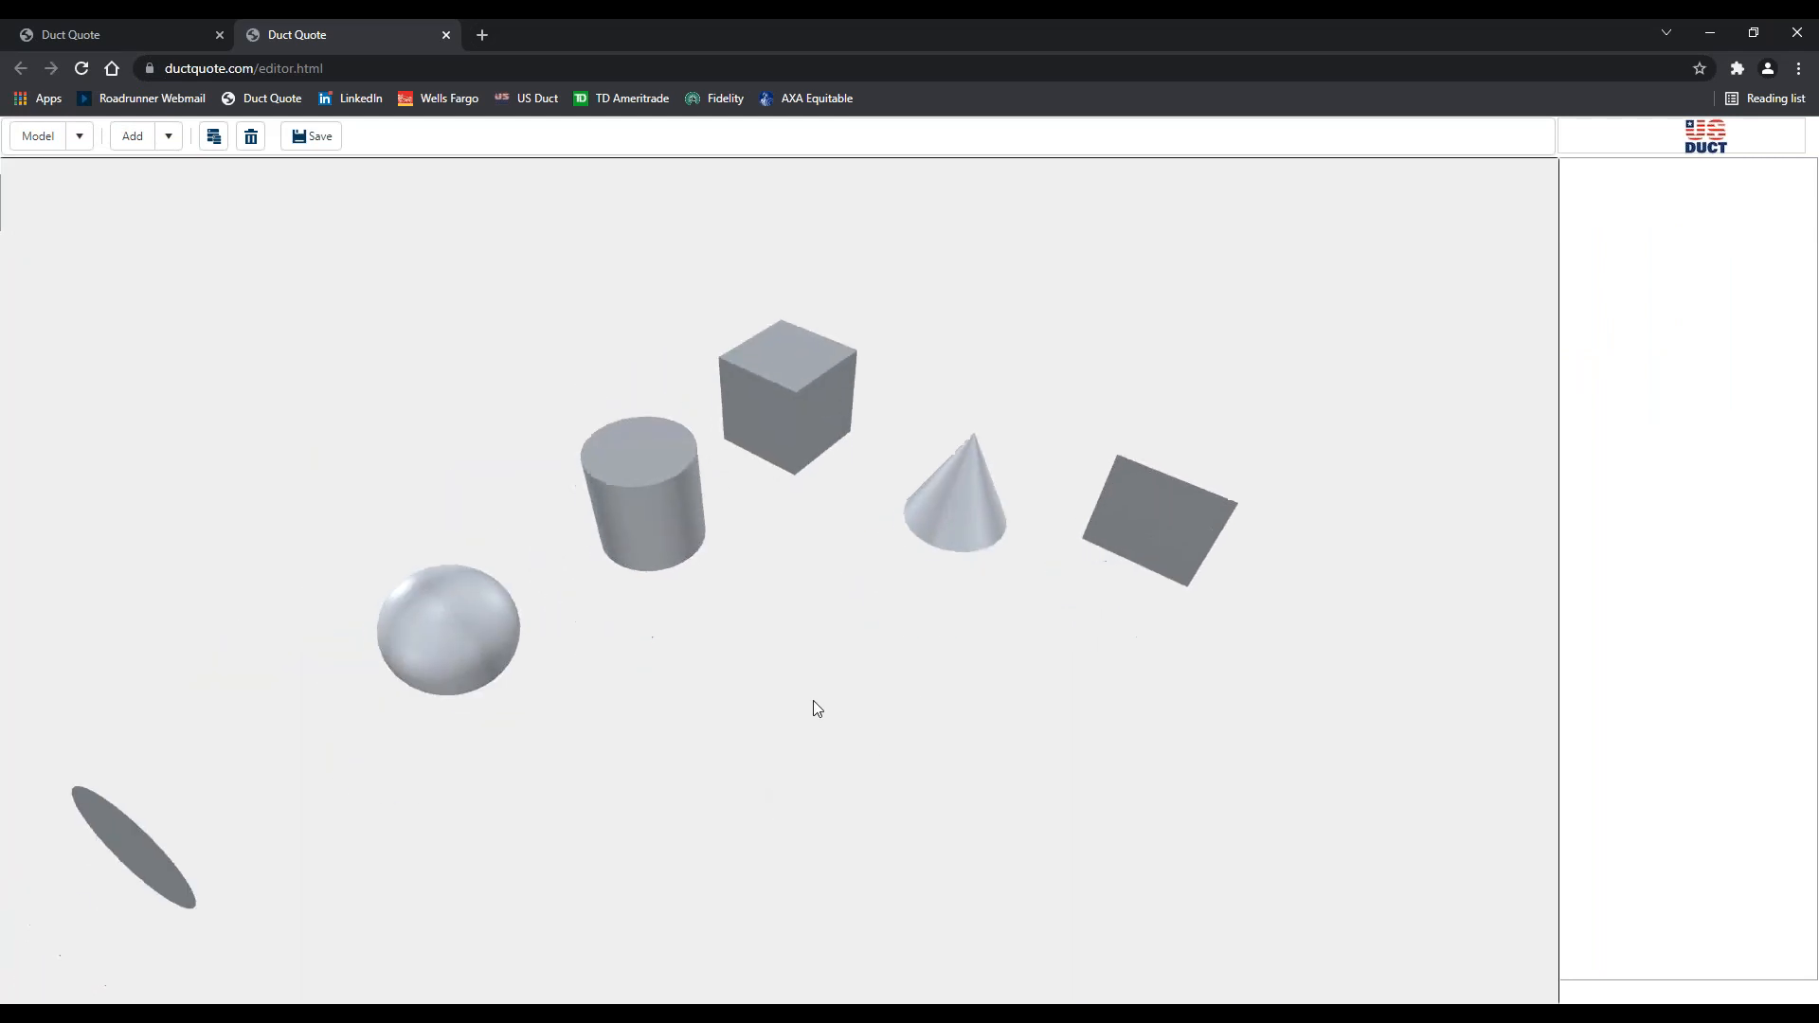
Drag the cone to 28.25, 24.5, 35.5, right beside the cylinder and in front of the box
left_click(951, 523)
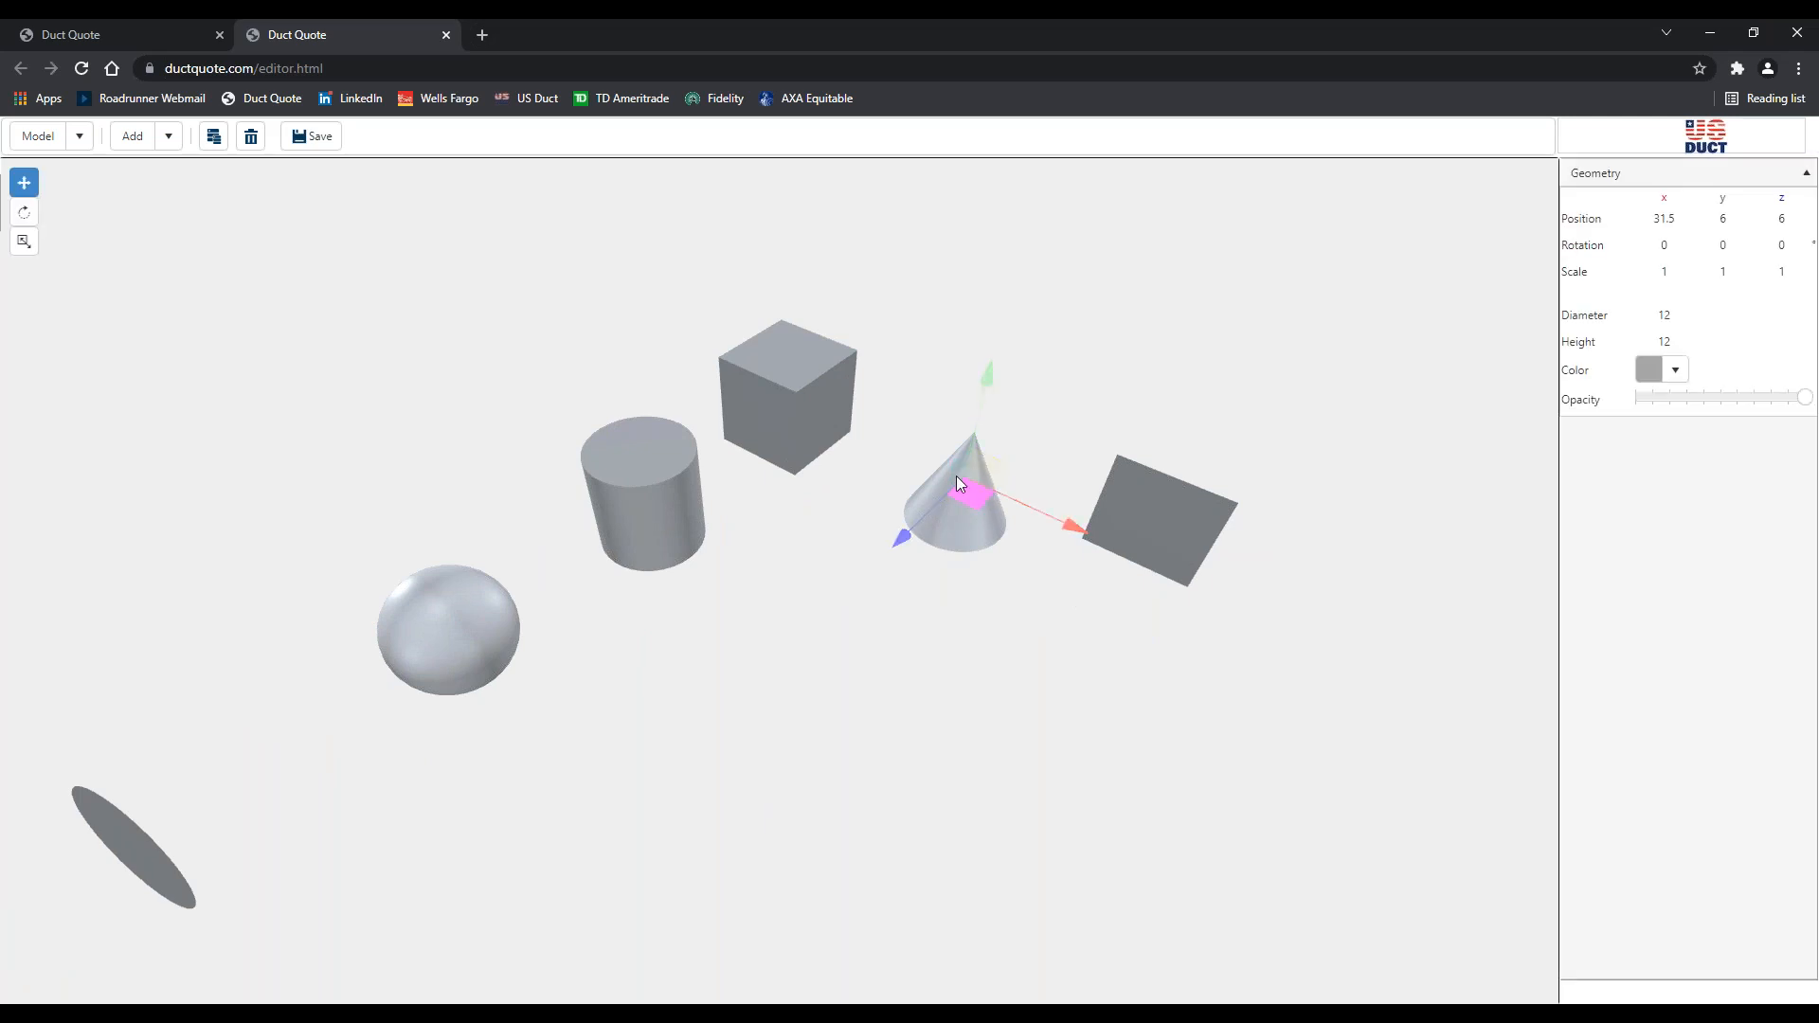
left_click_drag(957, 476, 632, 401)
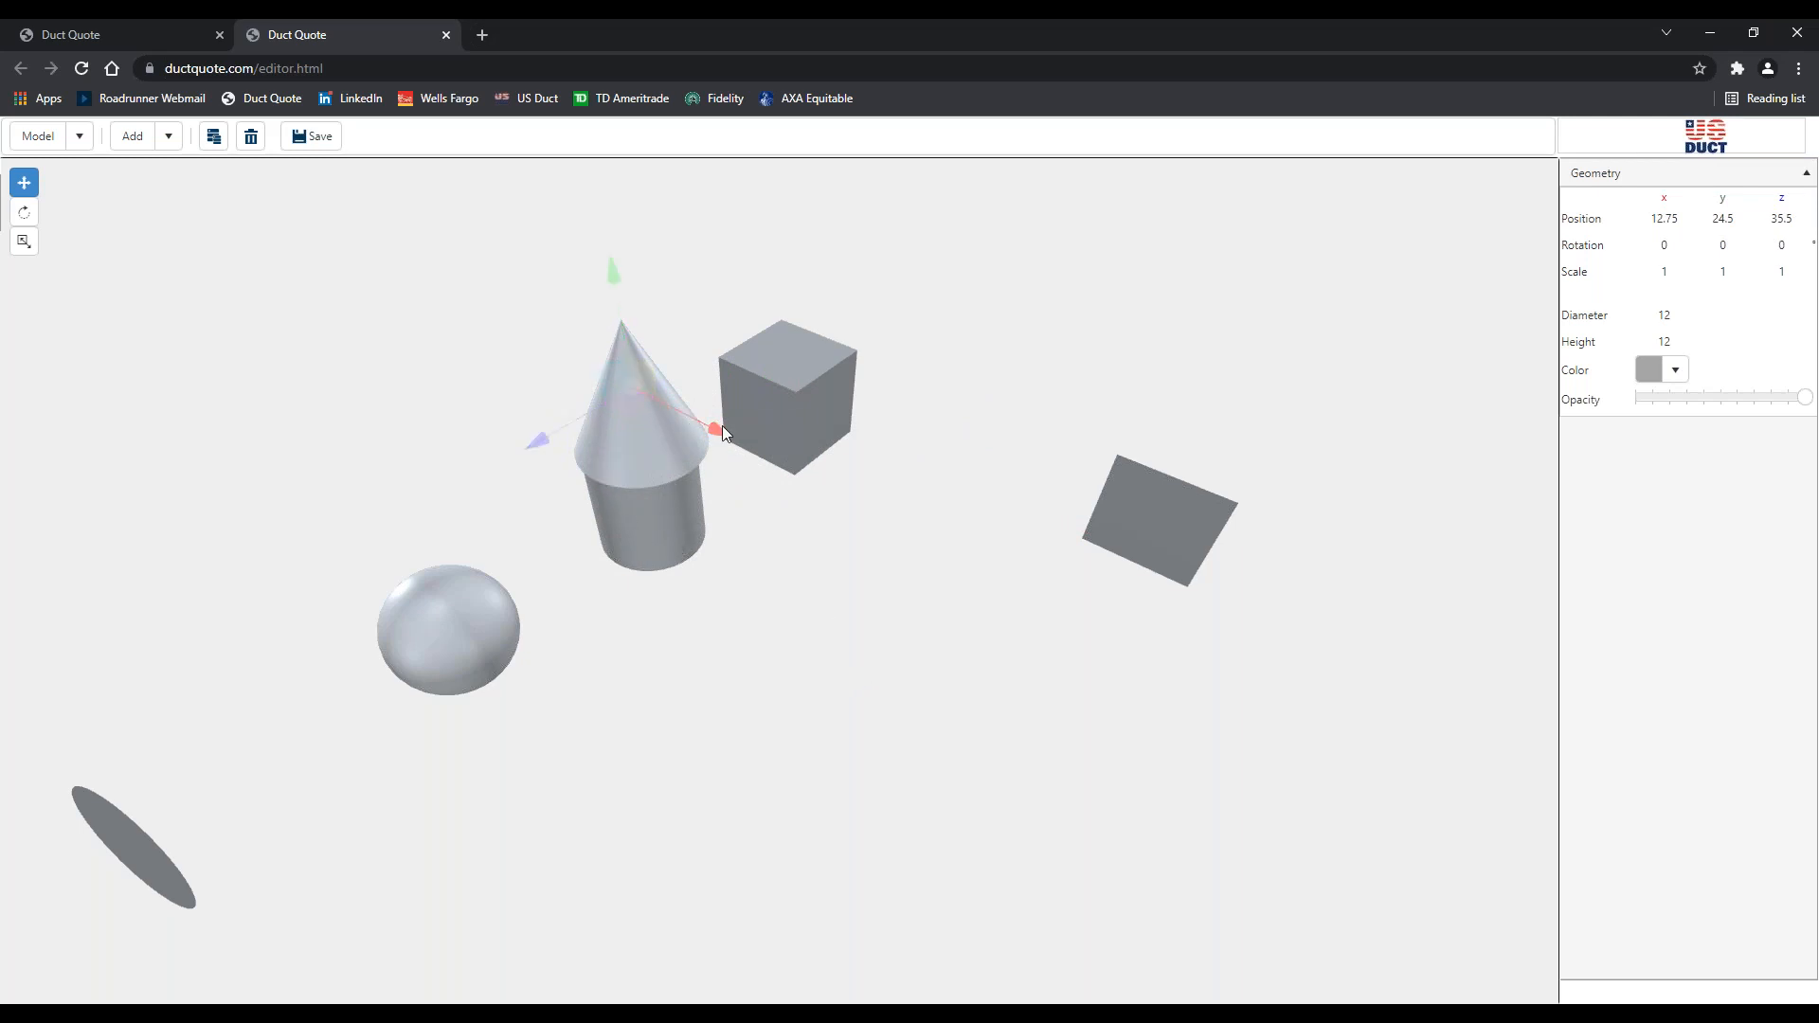
left_click_drag(773, 463, 878, 504)
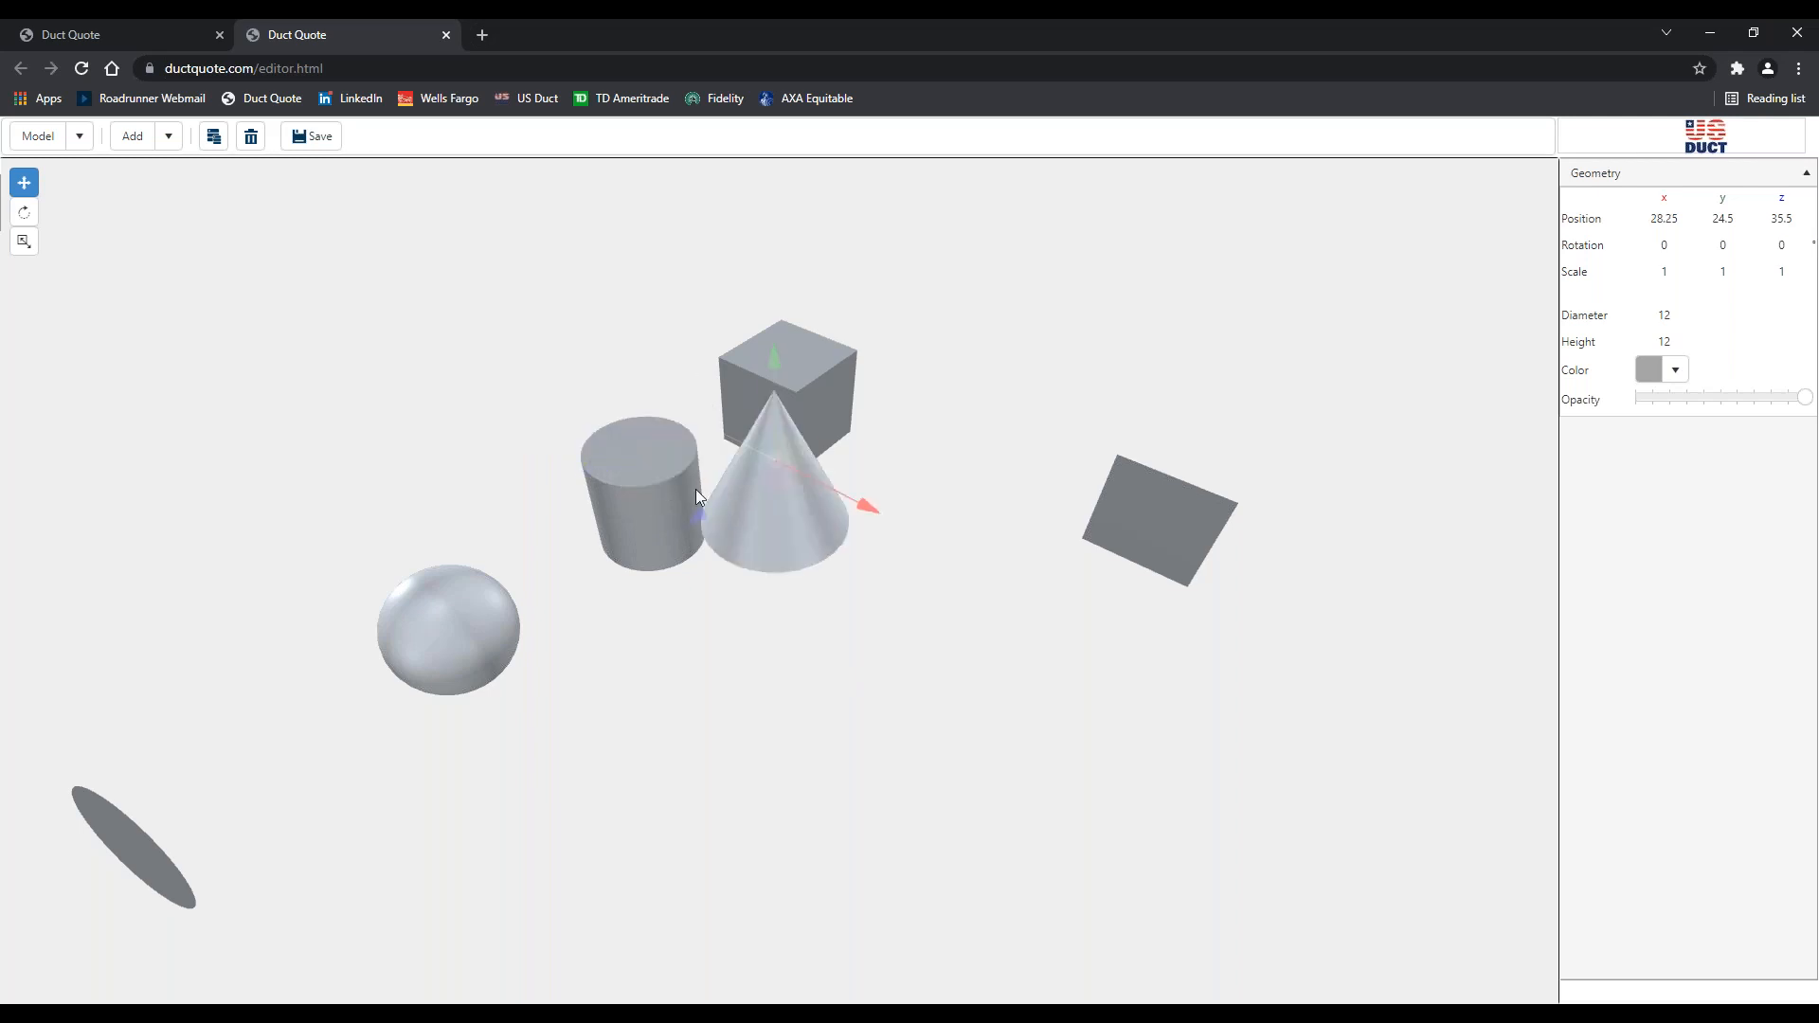
left_click(611, 521)
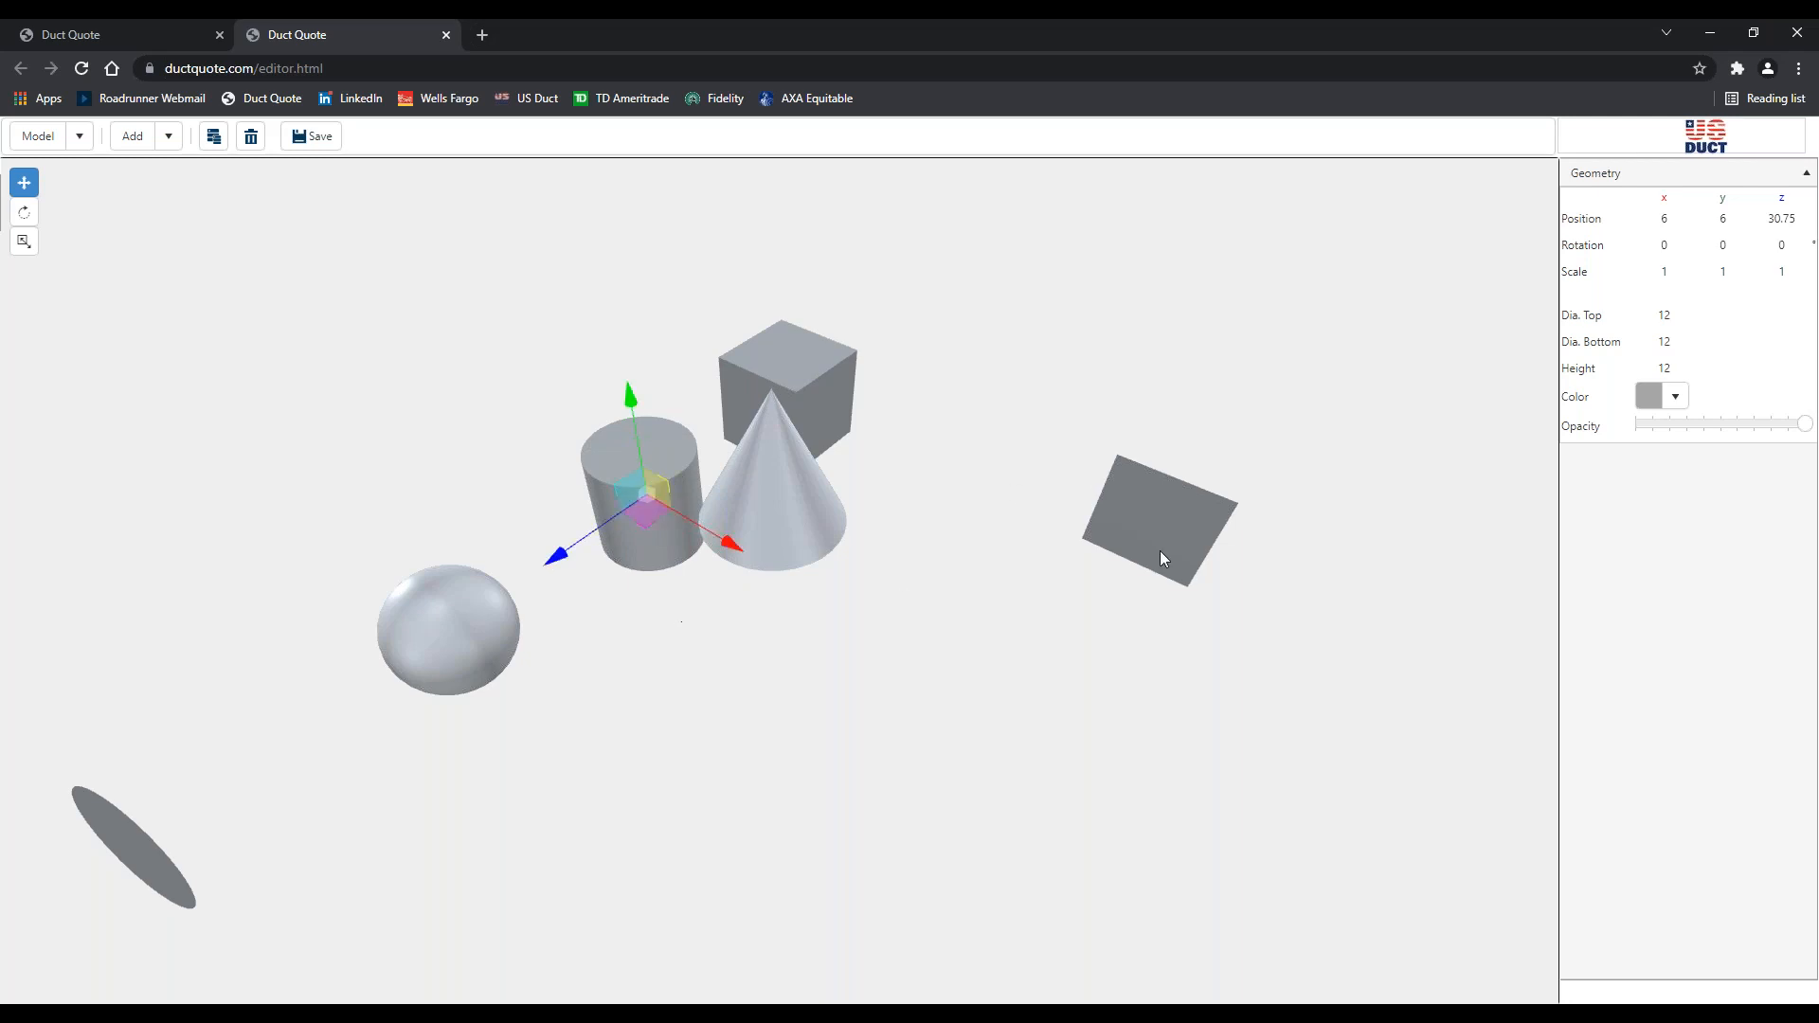
Set the cylinder's Dia. Bottom to 4 so it narrows from the 12 top
left_click(1662, 342)
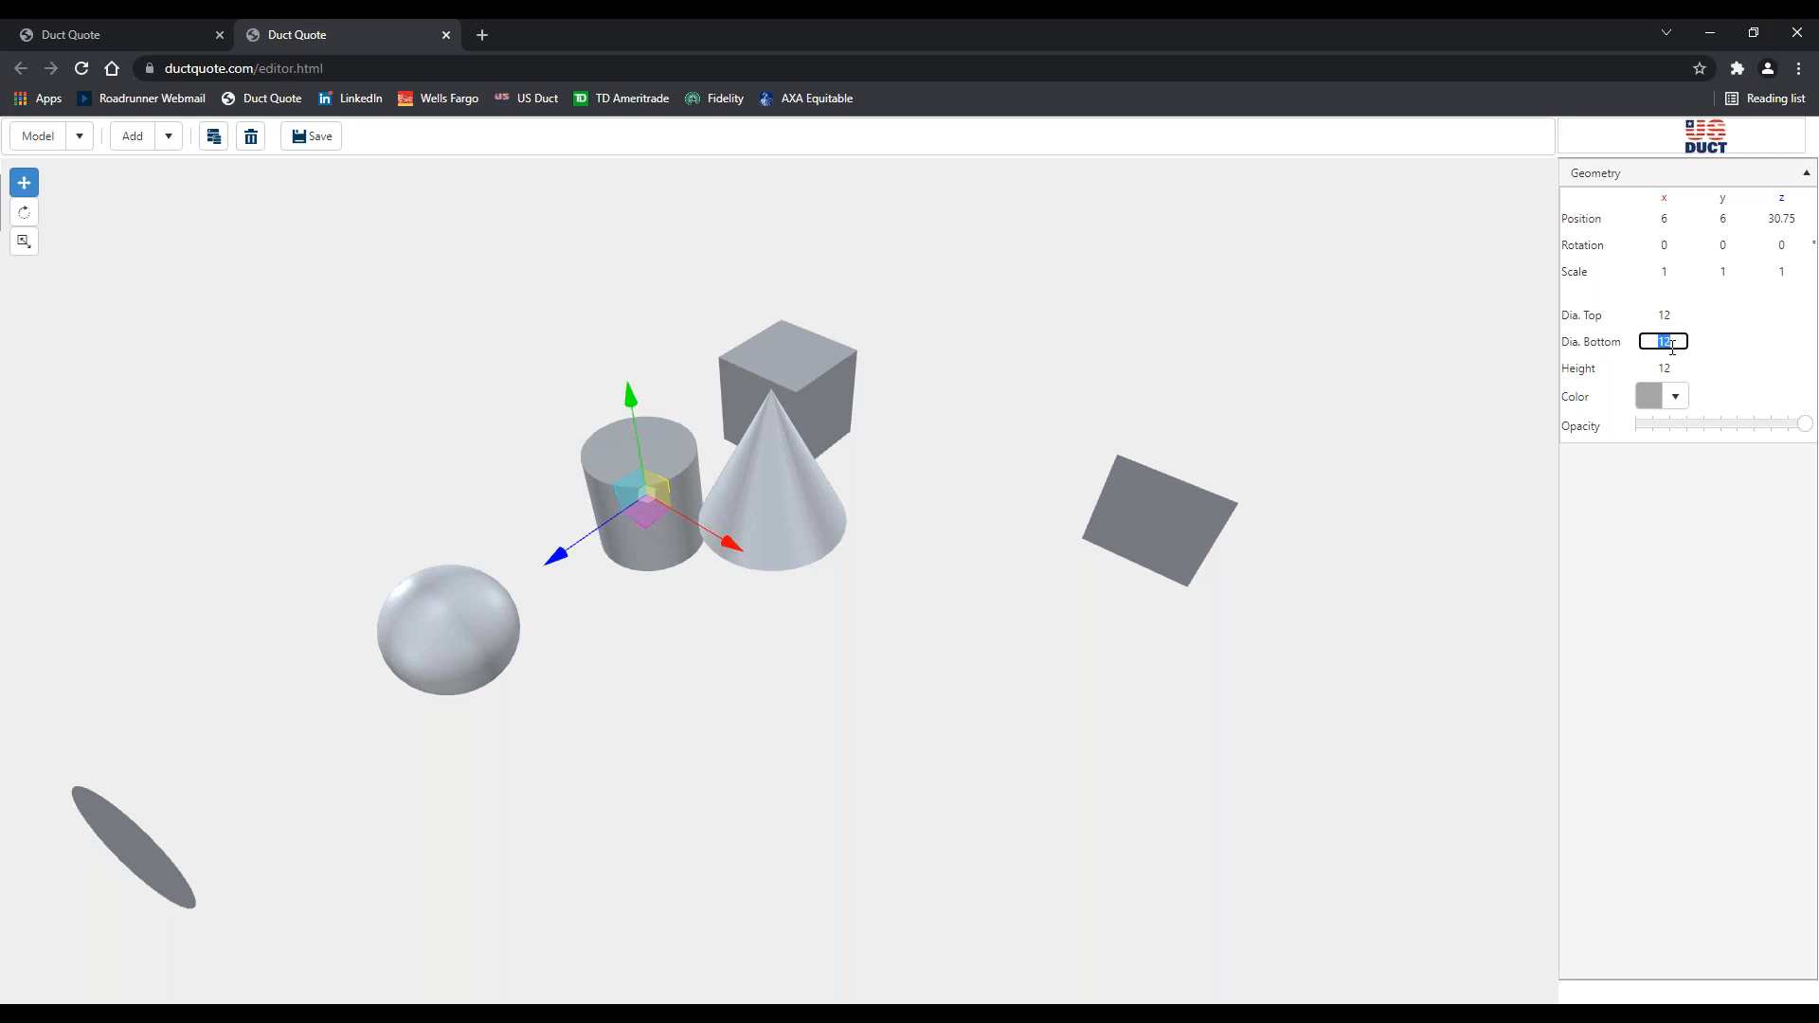
type("4")
key("Tab")
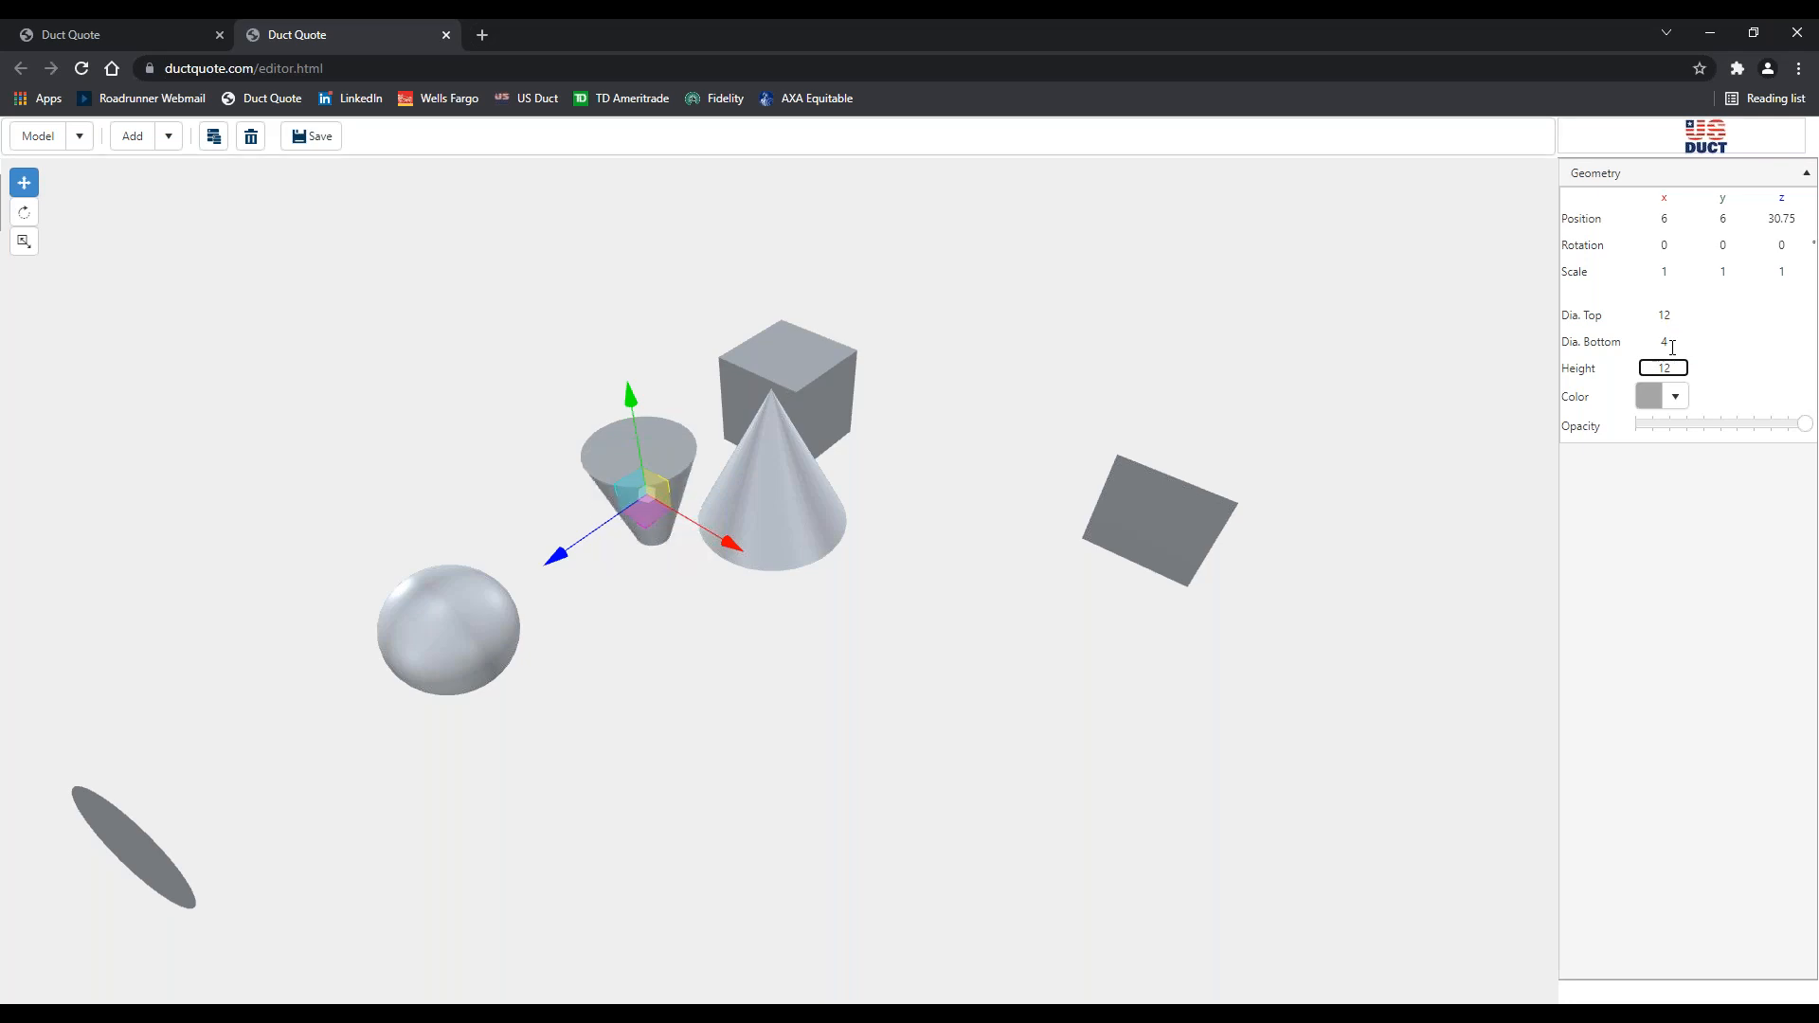
left_click(709, 642)
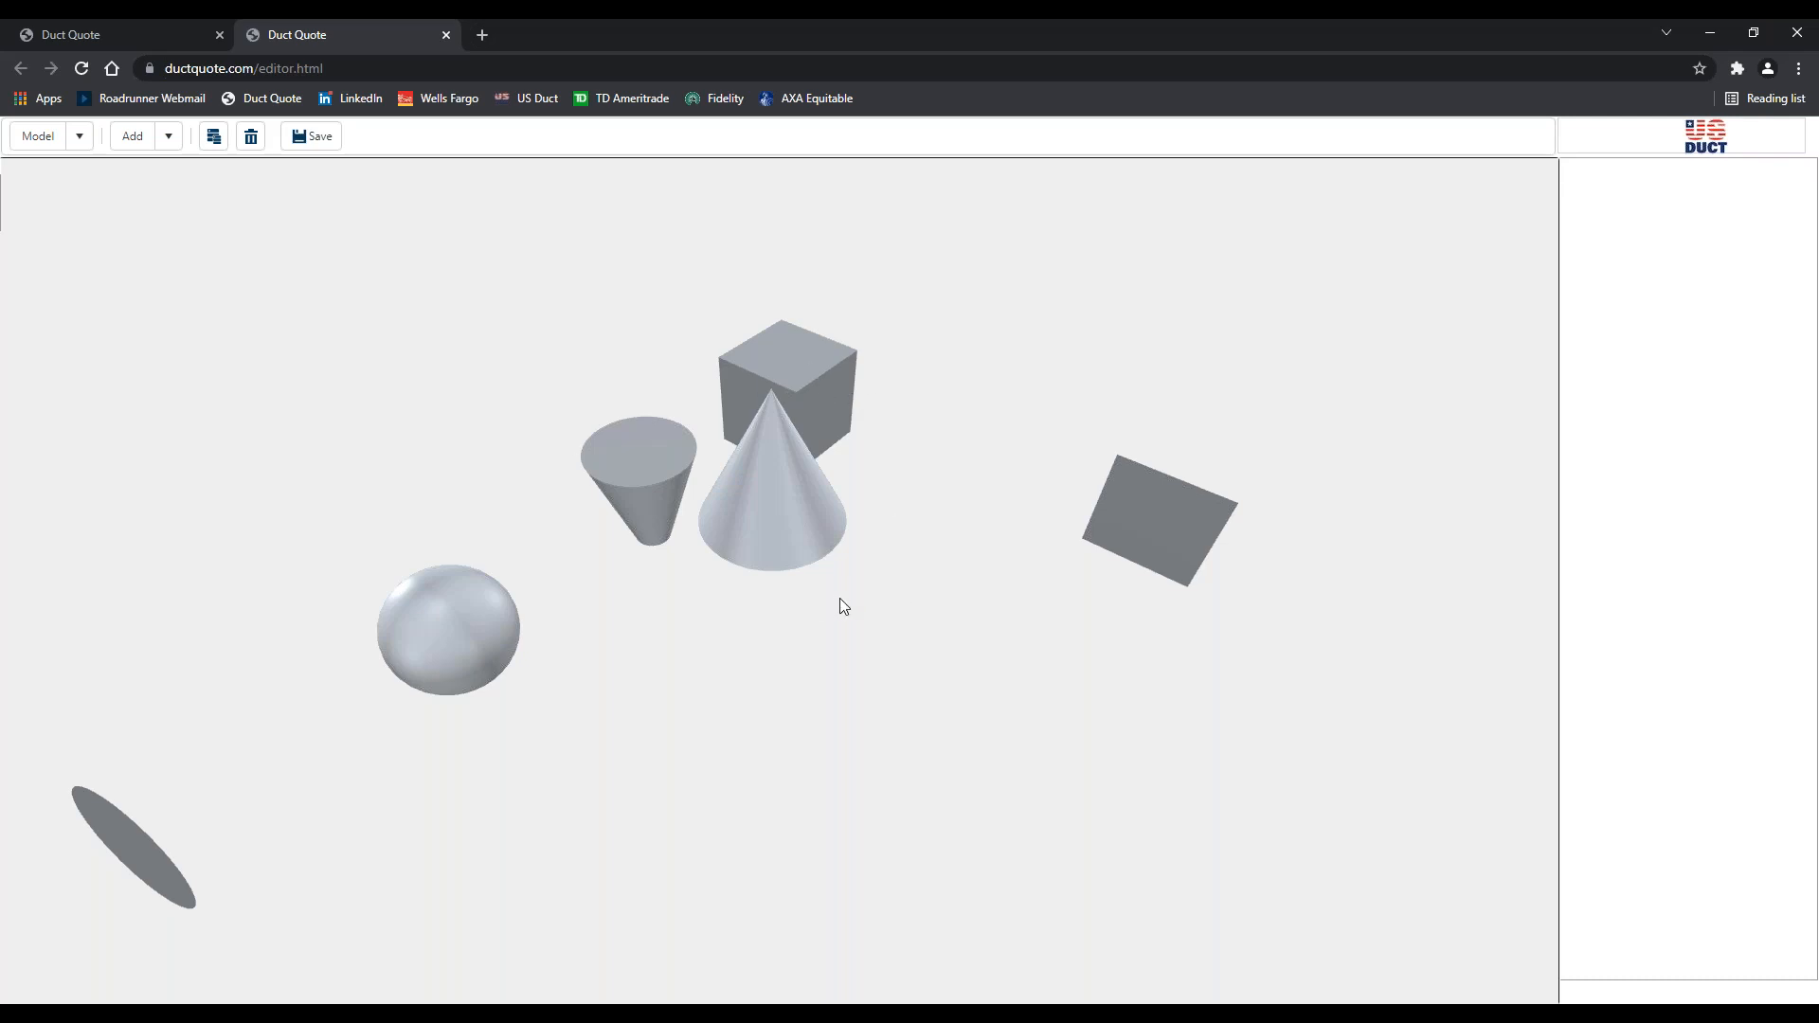
scroll(839, 599, "down", 3)
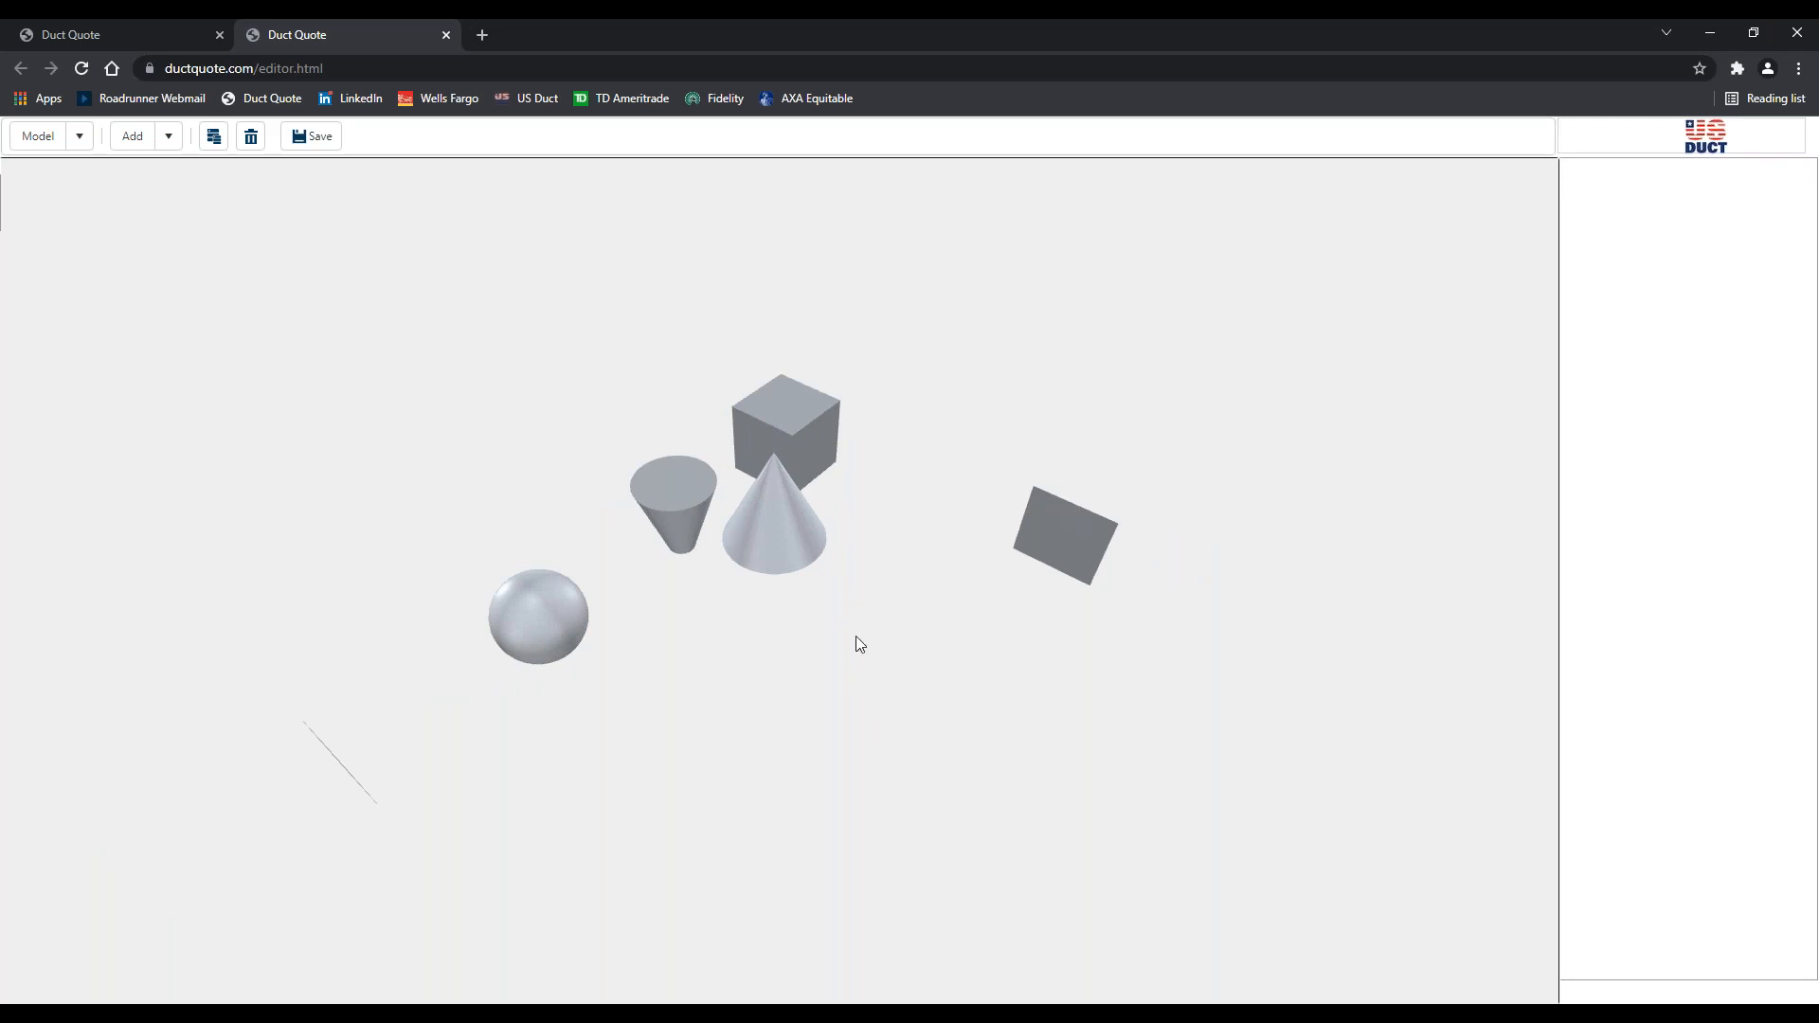
left_click_drag(859, 644, 983, 657)
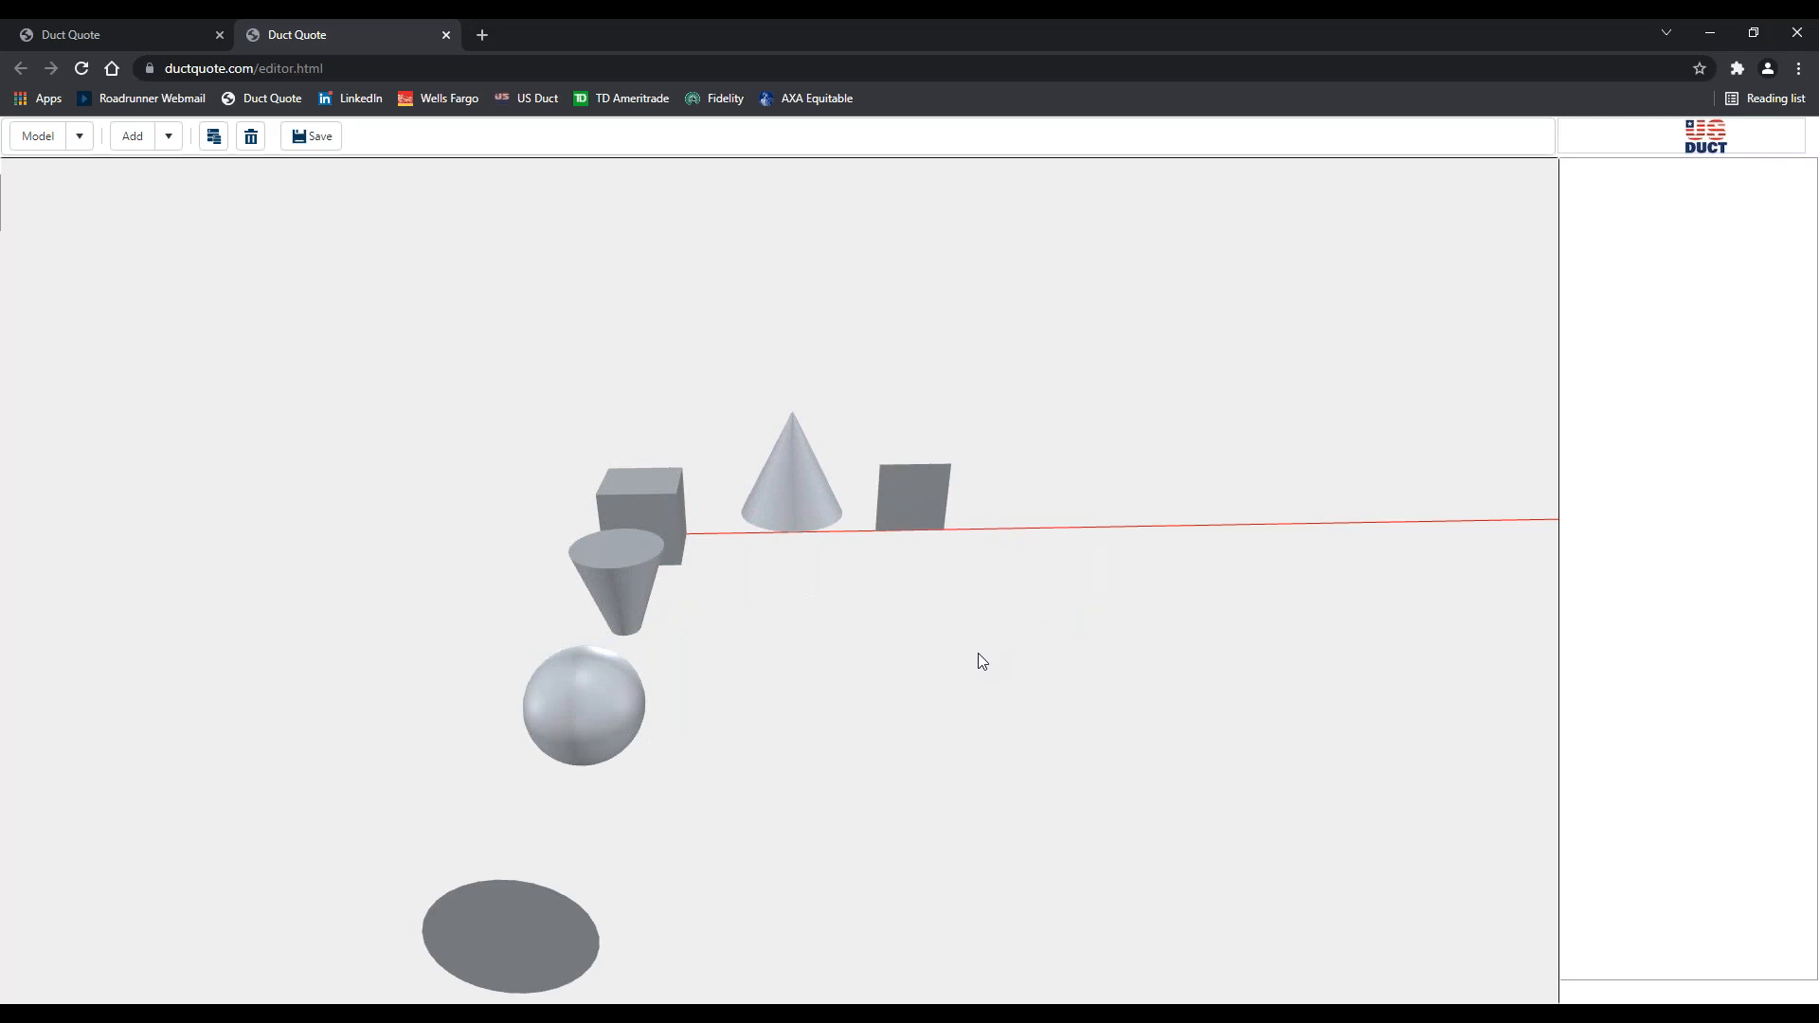
Delete the cone, cube, square plate, sphere and flat disc one after another
left_click_drag(929, 655, 896, 673)
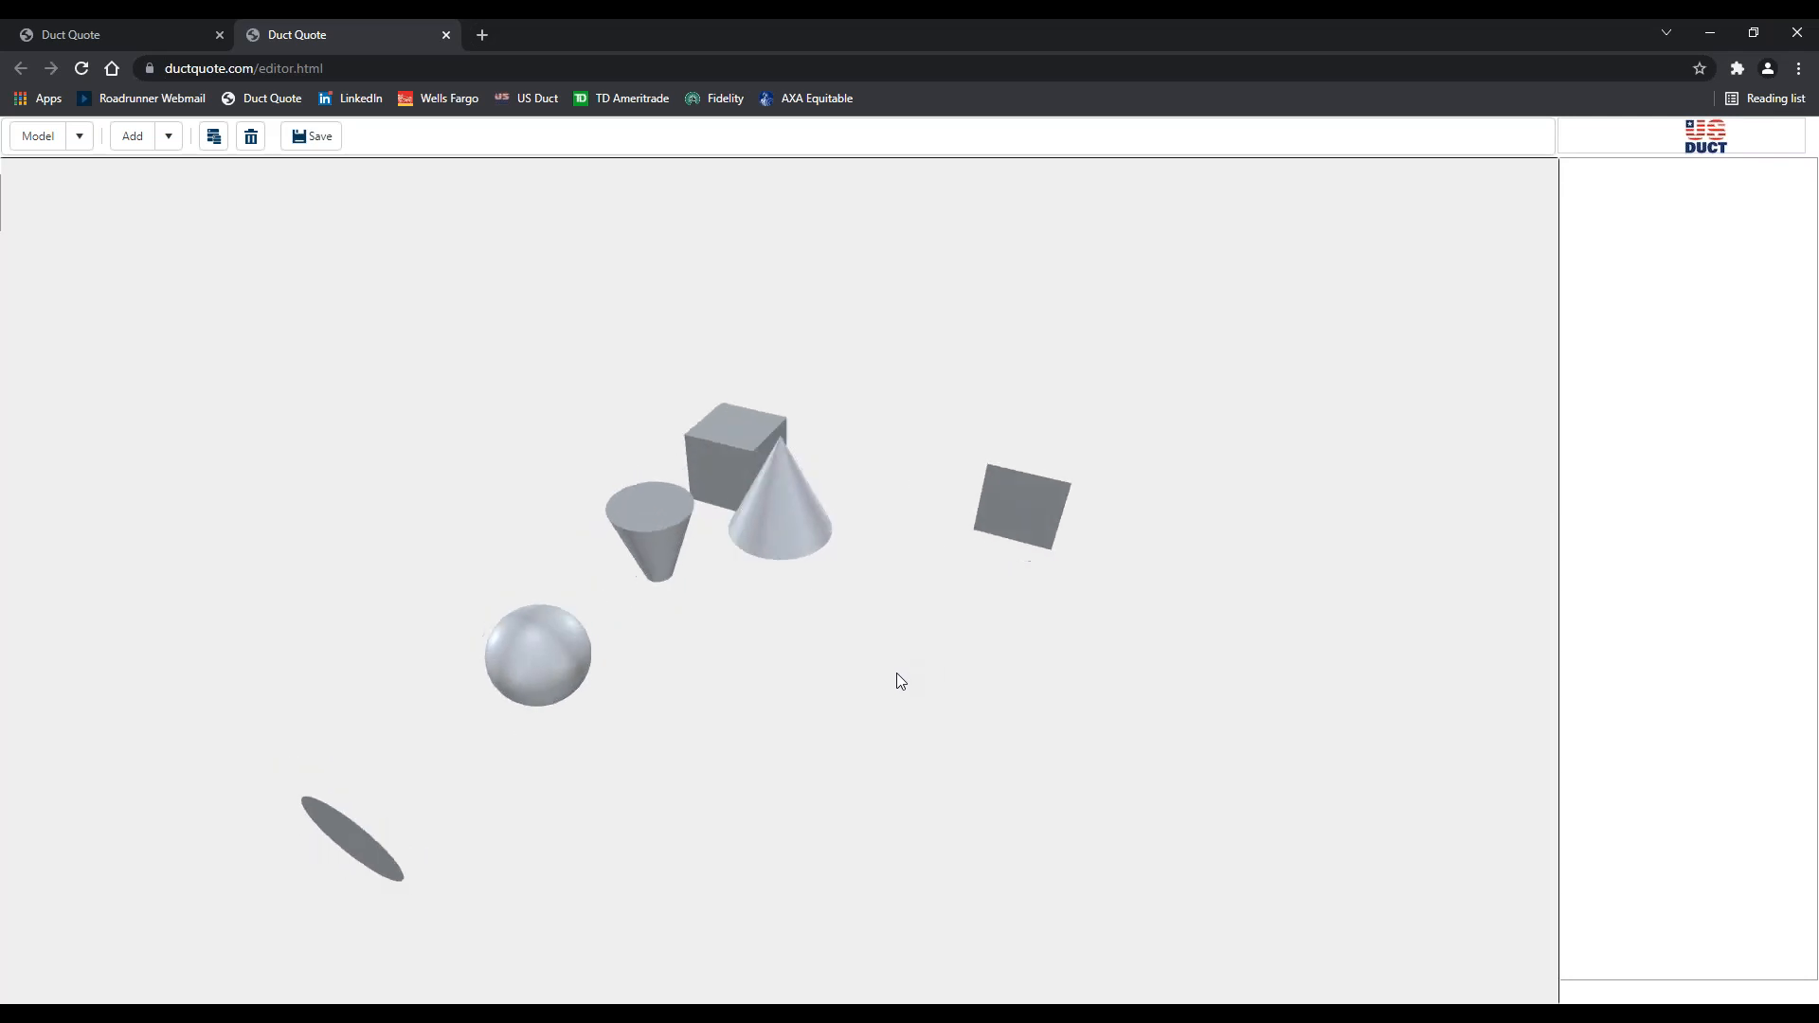
left_click(786, 513)
key("Delete")
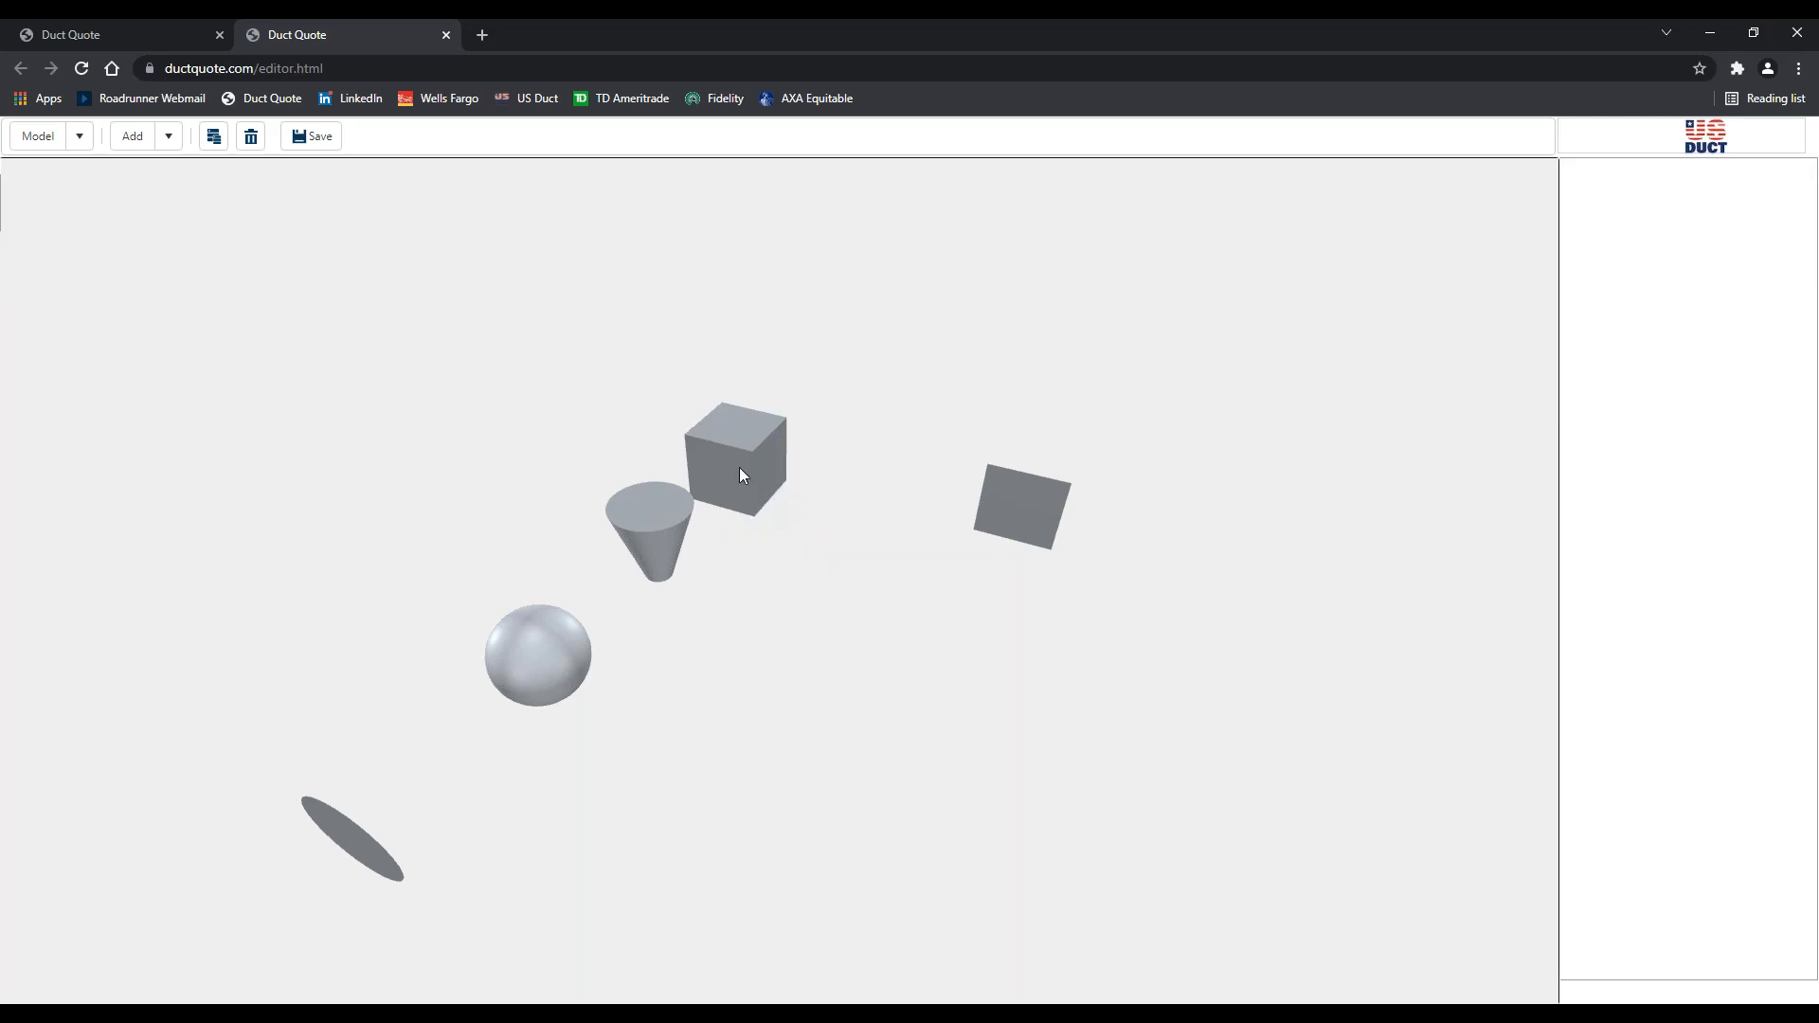
left_click(742, 475)
key("Delete")
left_click(1012, 505)
key("Delete")
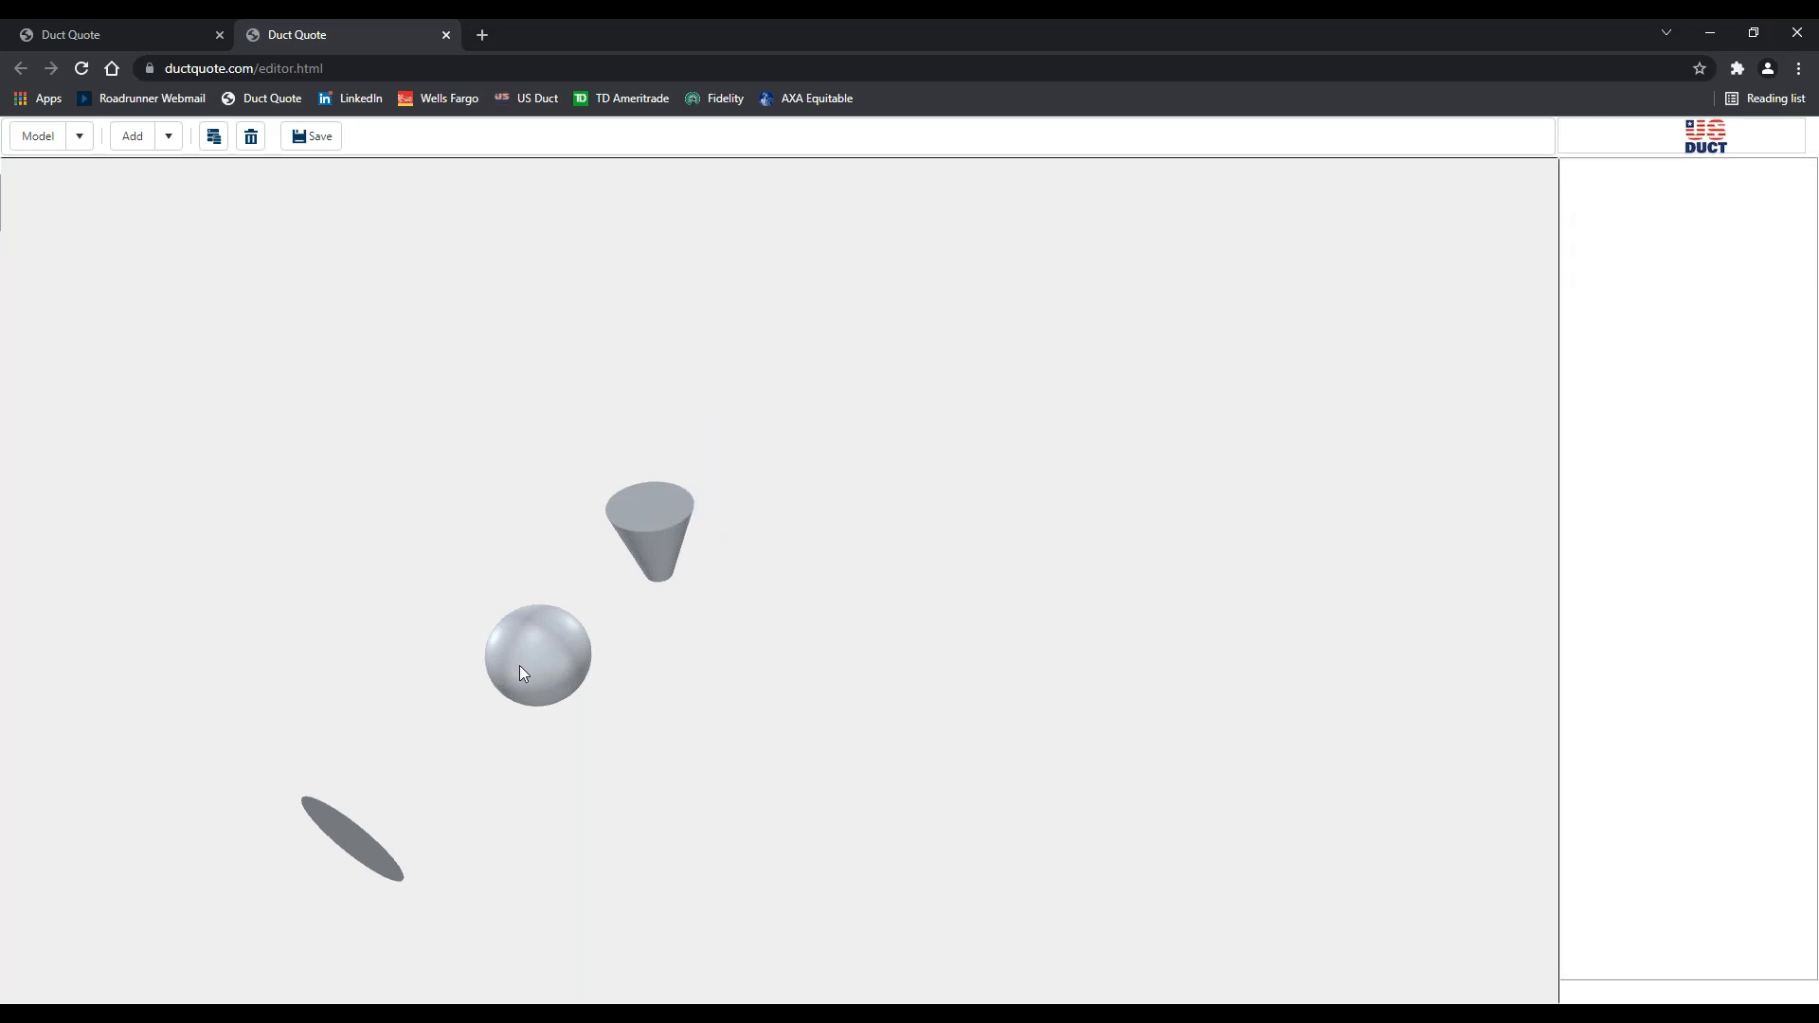
left_click(519, 665)
key("Delete")
left_click(365, 864)
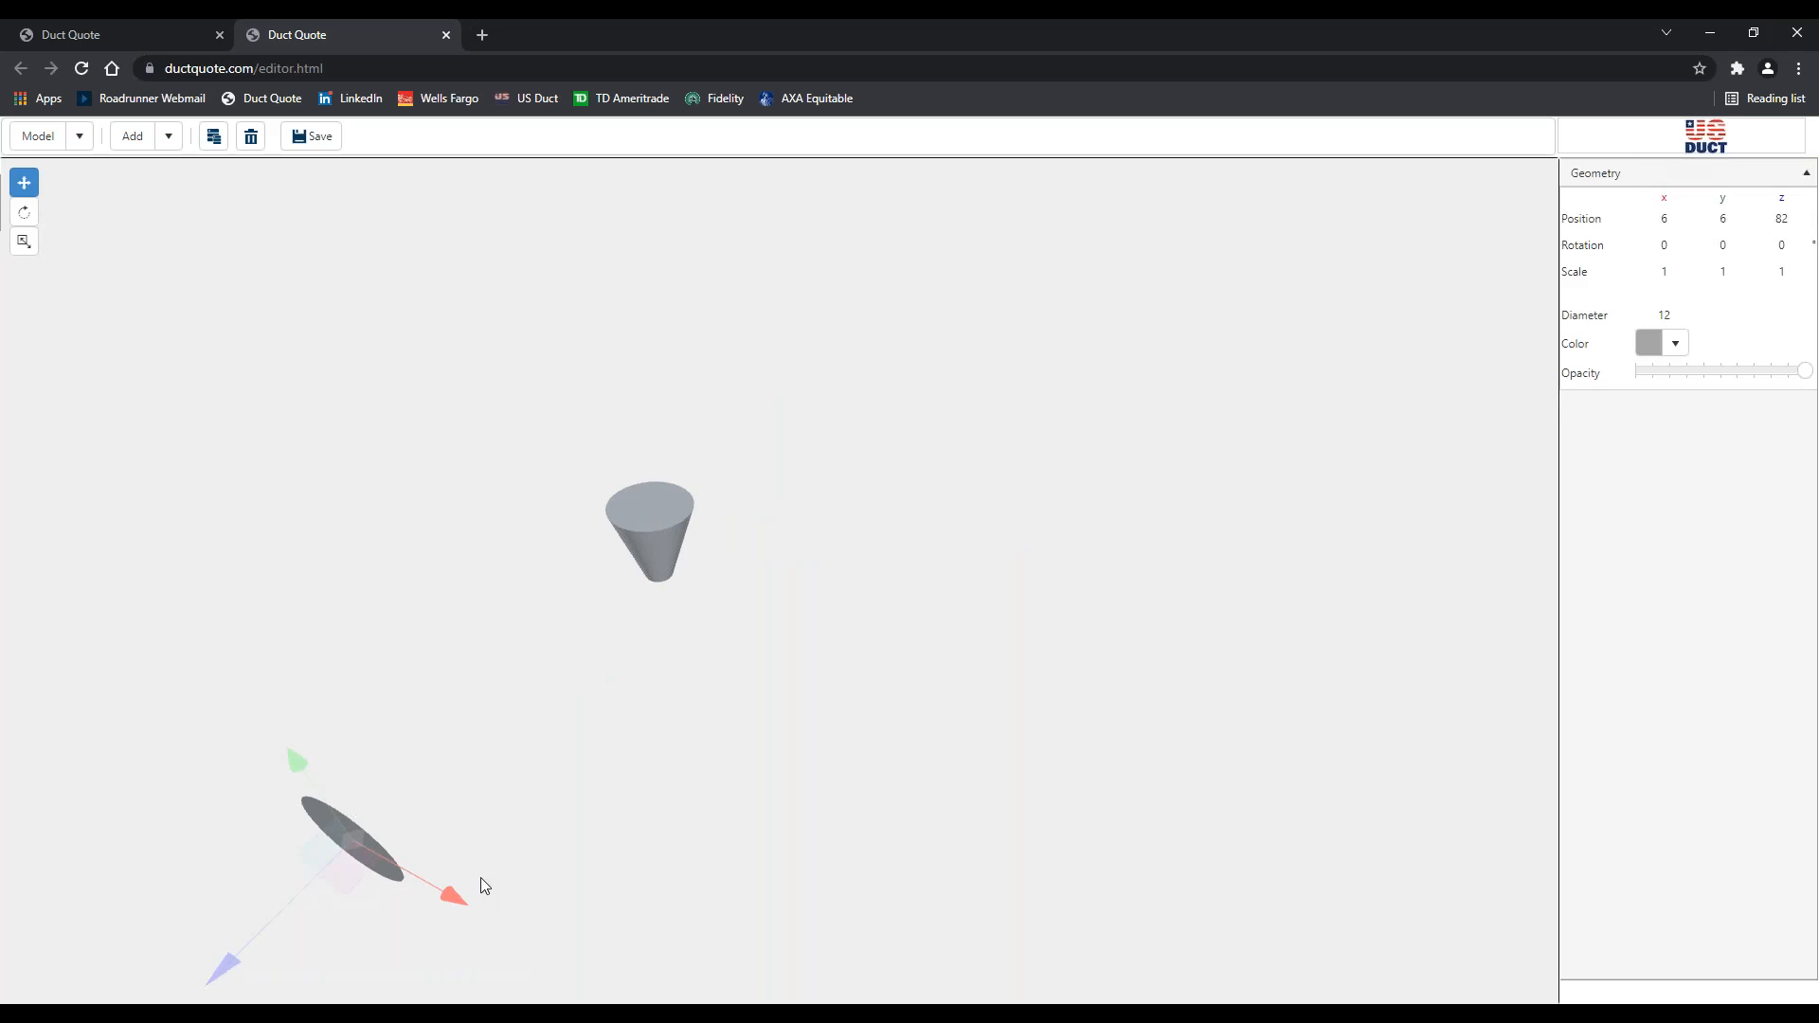
key("Delete")
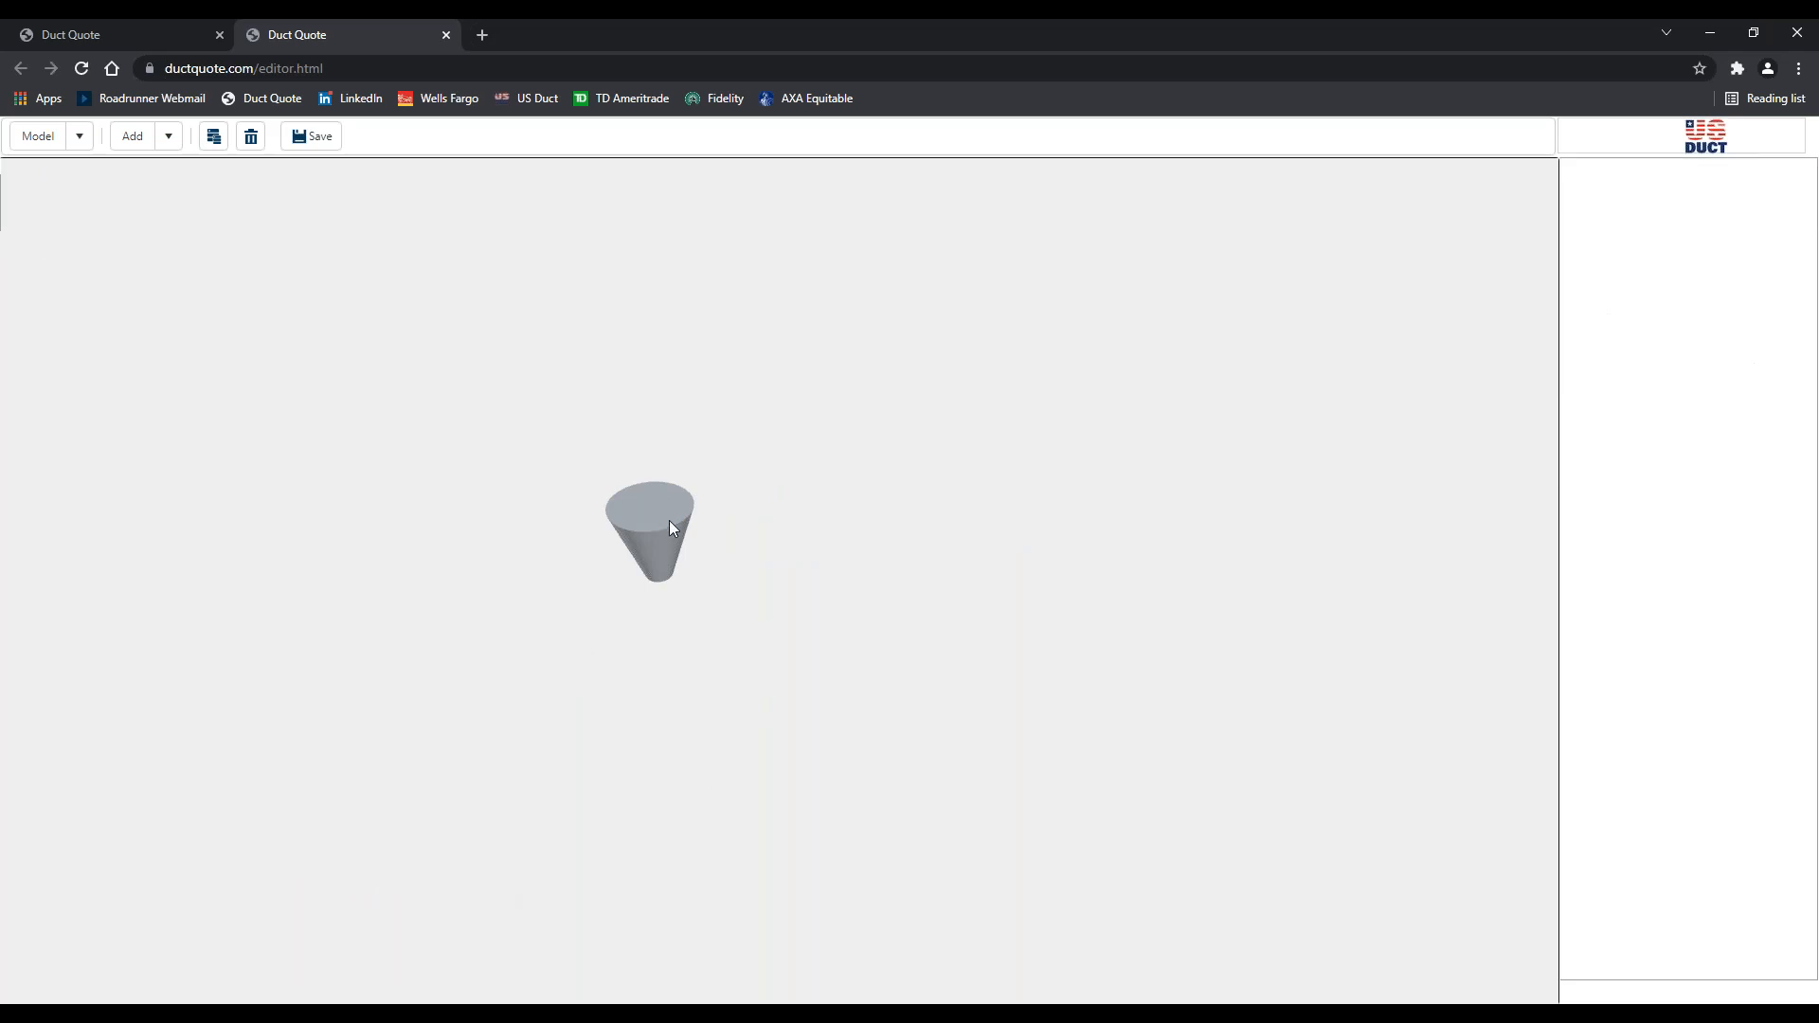
Open Save Model and rotate and zoom the thumbnail so the tapered shape fills it
left_click(309, 138)
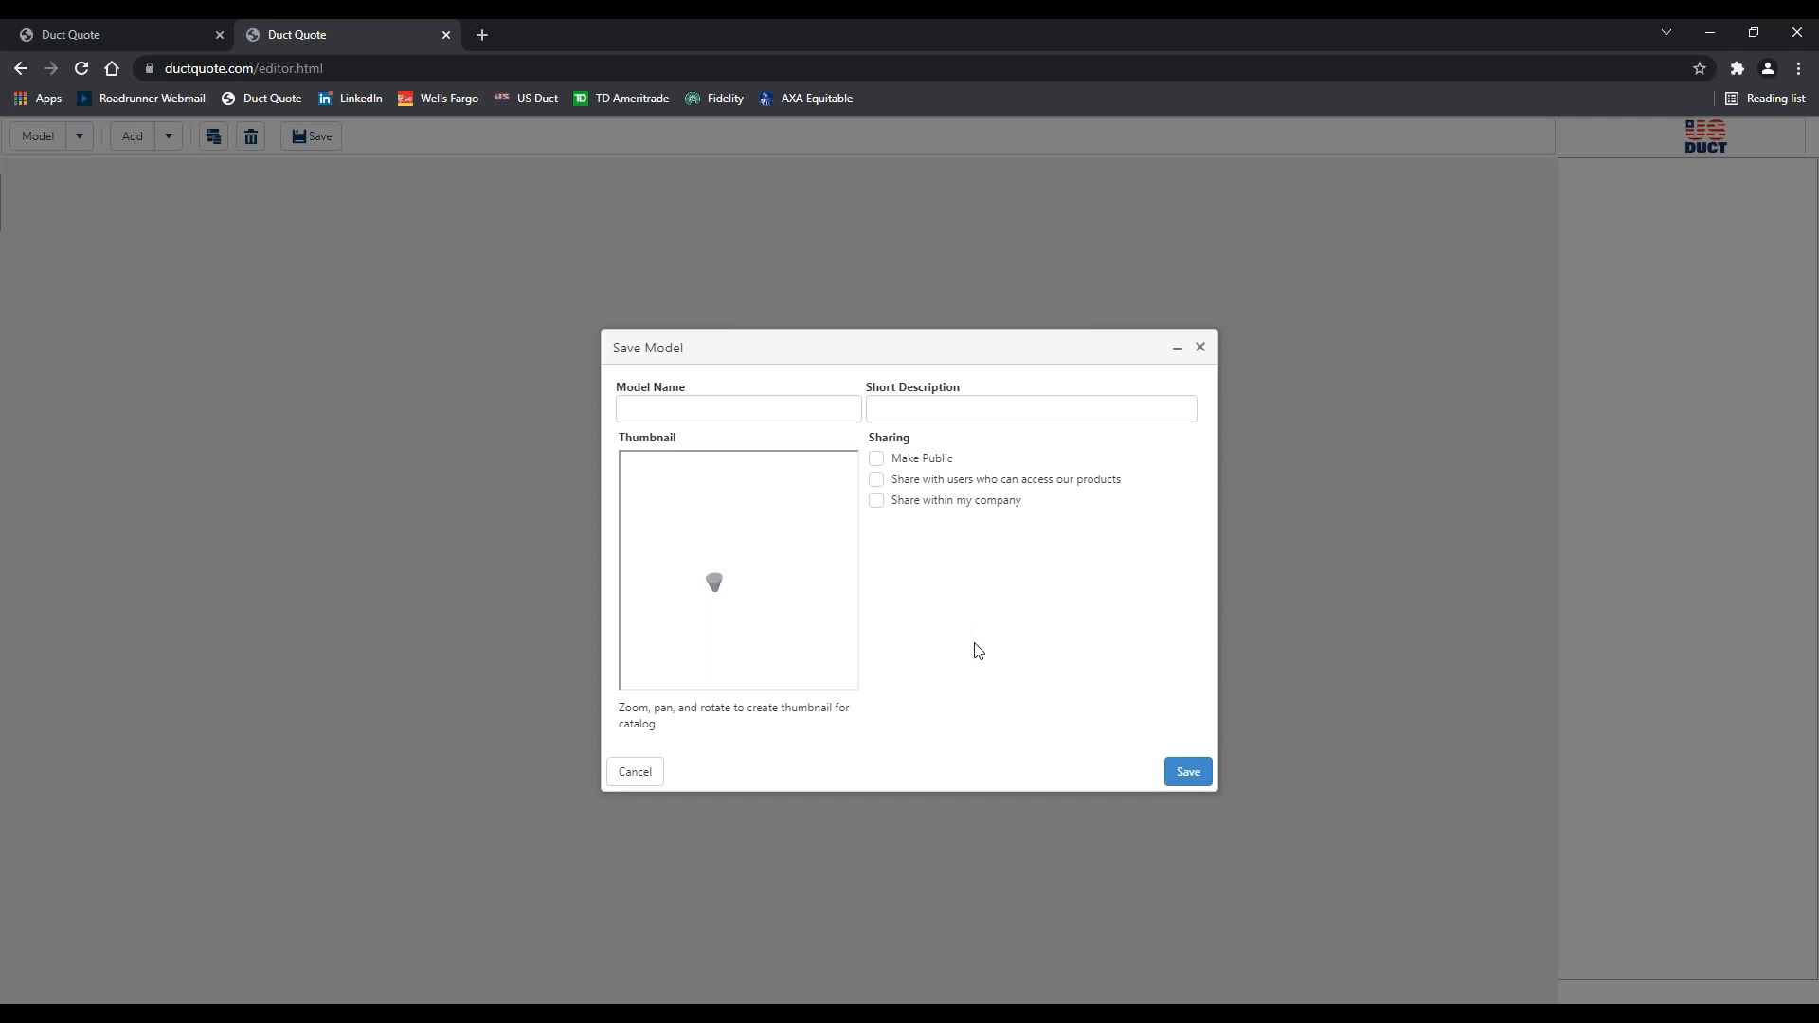
left_click_drag(735, 626, 807, 623)
scroll(722, 611, "up", 3)
scroll(771, 573, "up", 3)
scroll(769, 567, "up", 2)
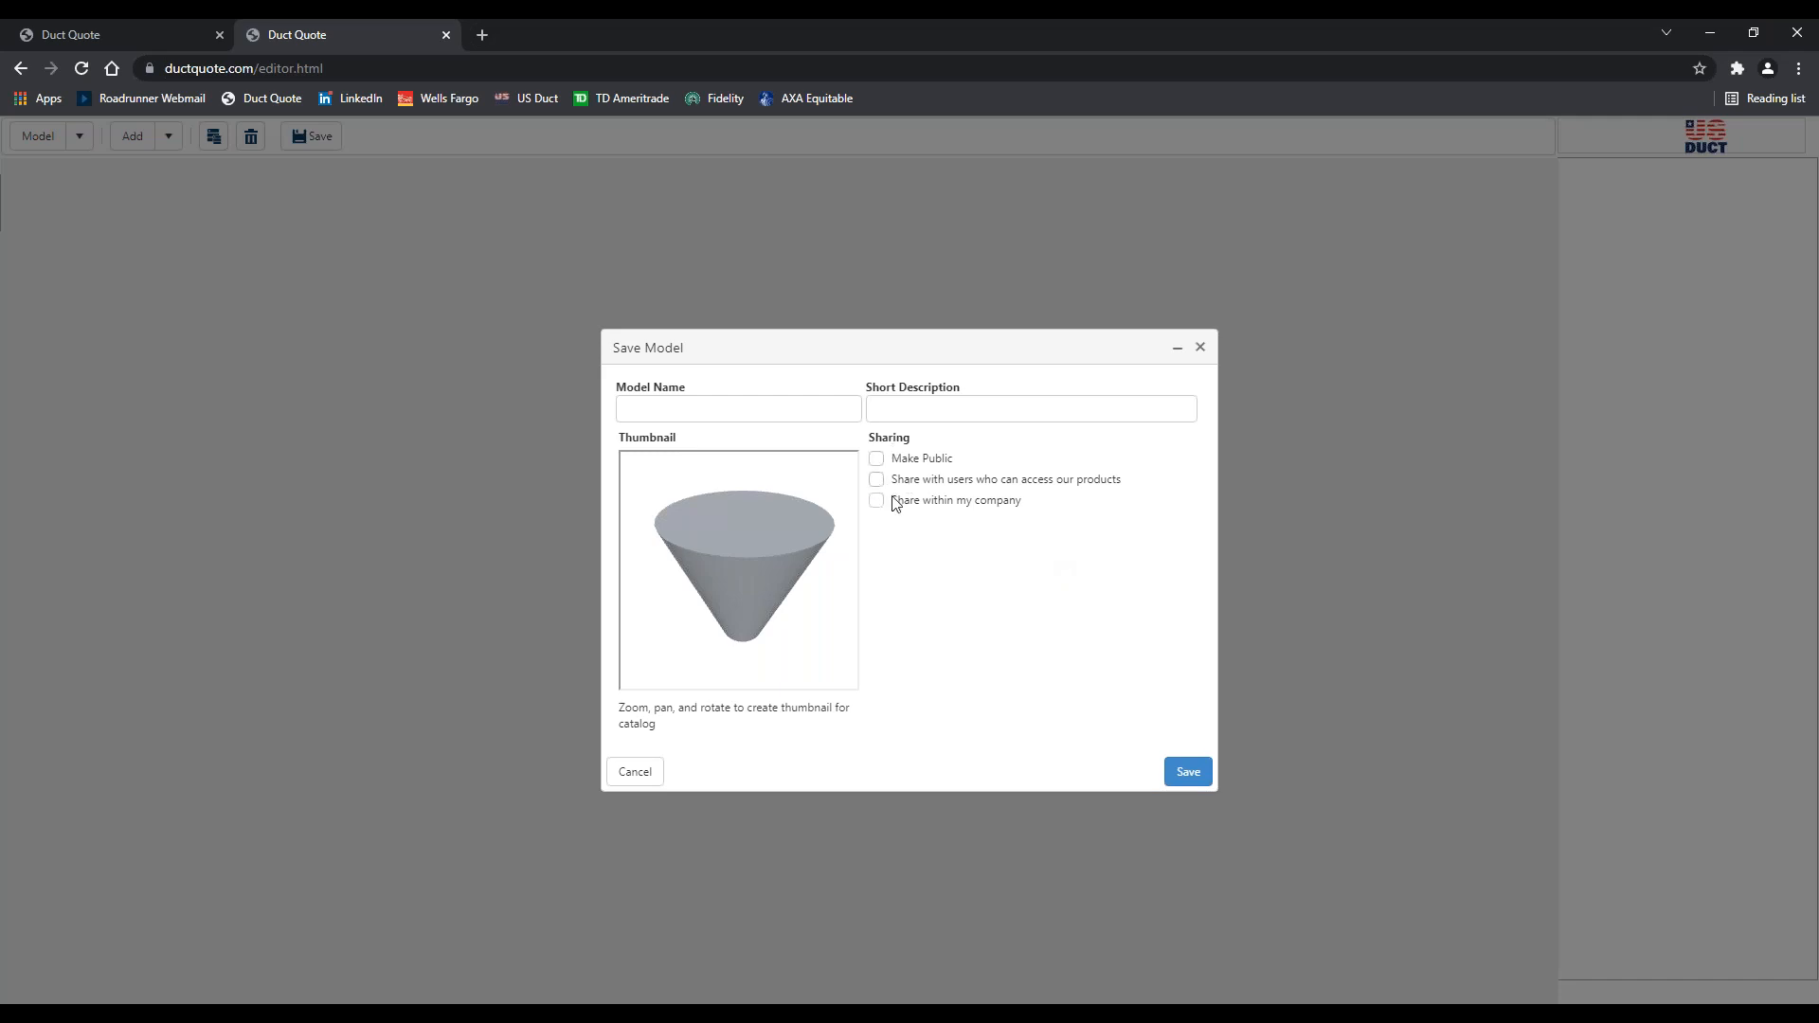
Name the model 'Cone' with short description '12" to 4" Cone' and save it to the catalog
left_click(727, 414)
left_click(701, 408)
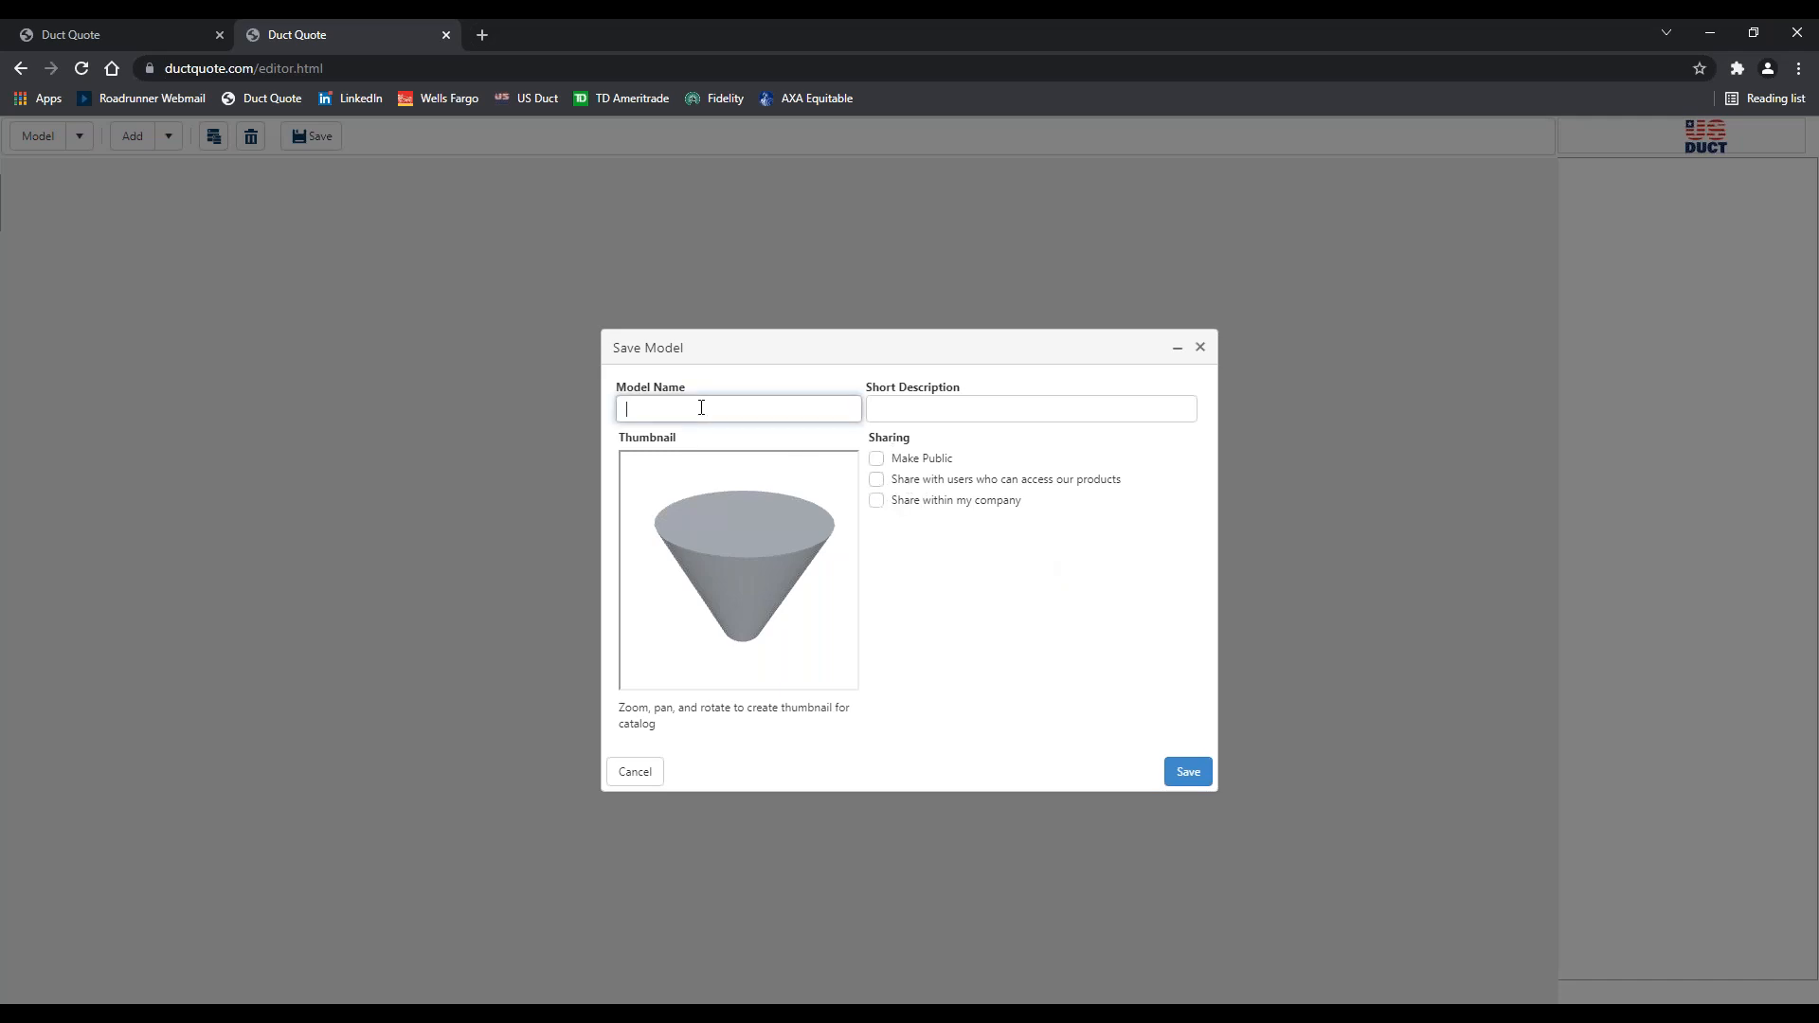
type("Cone")
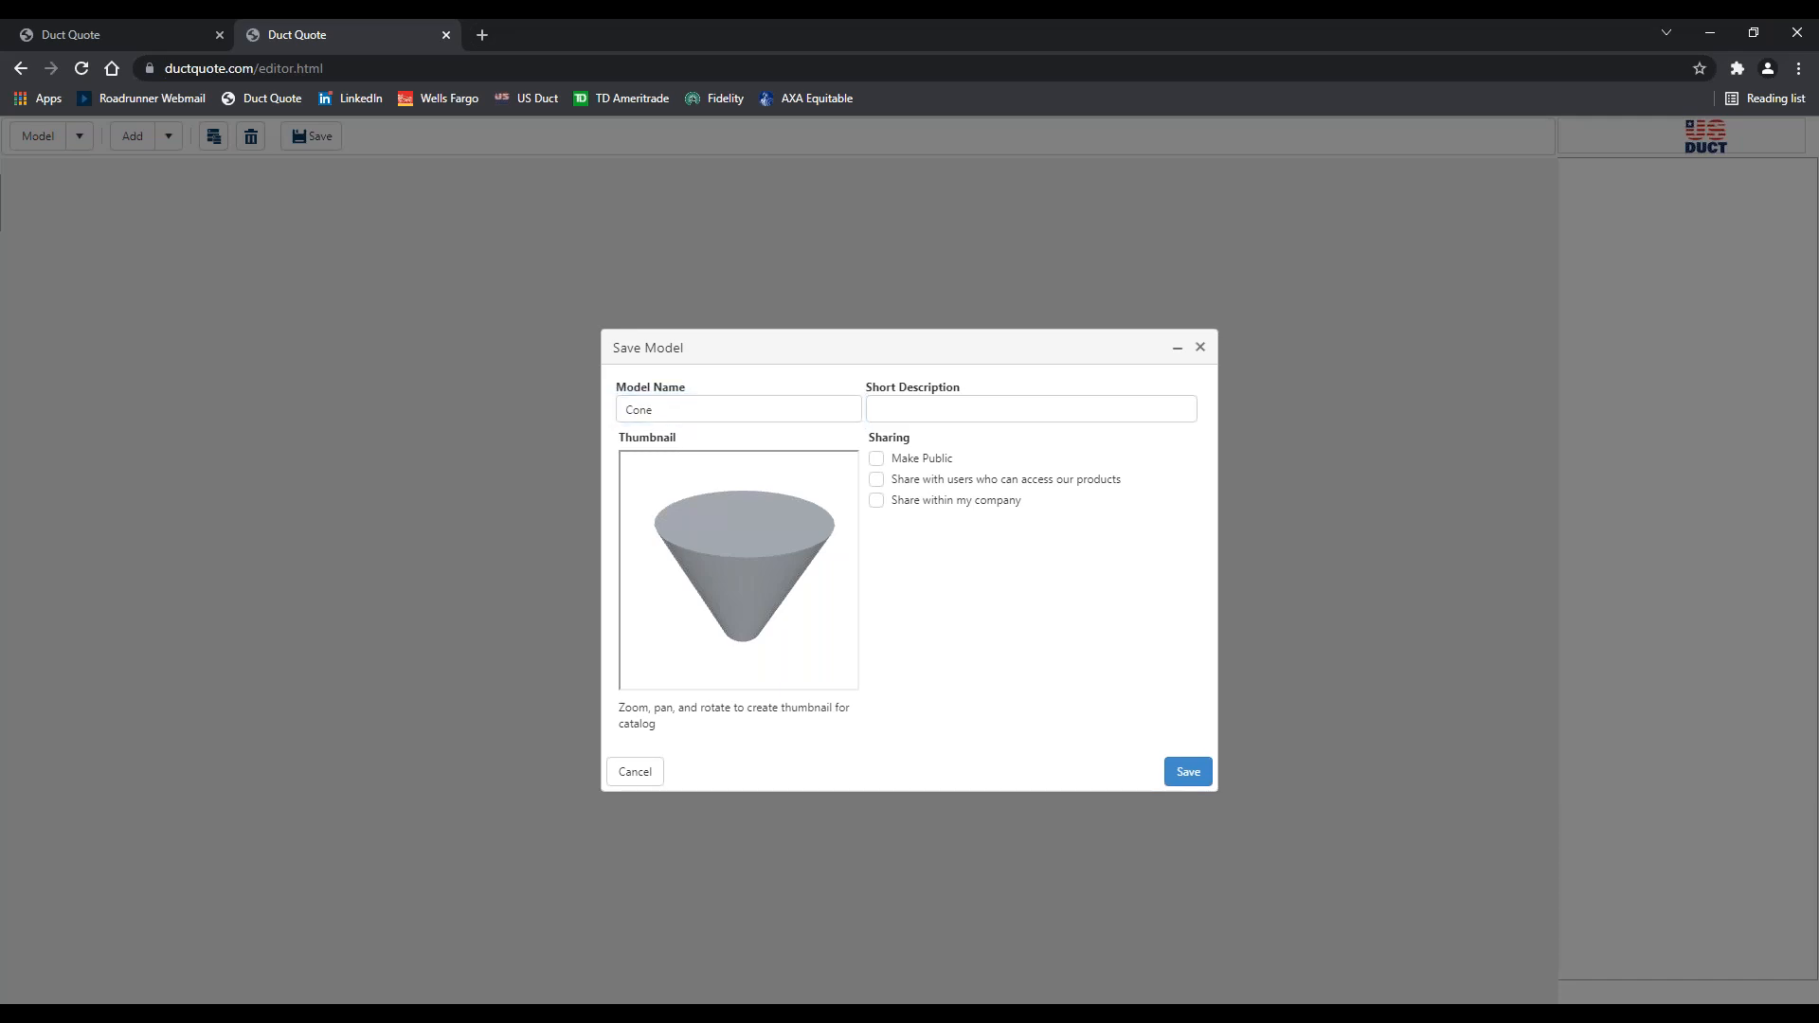
left_click(924, 414)
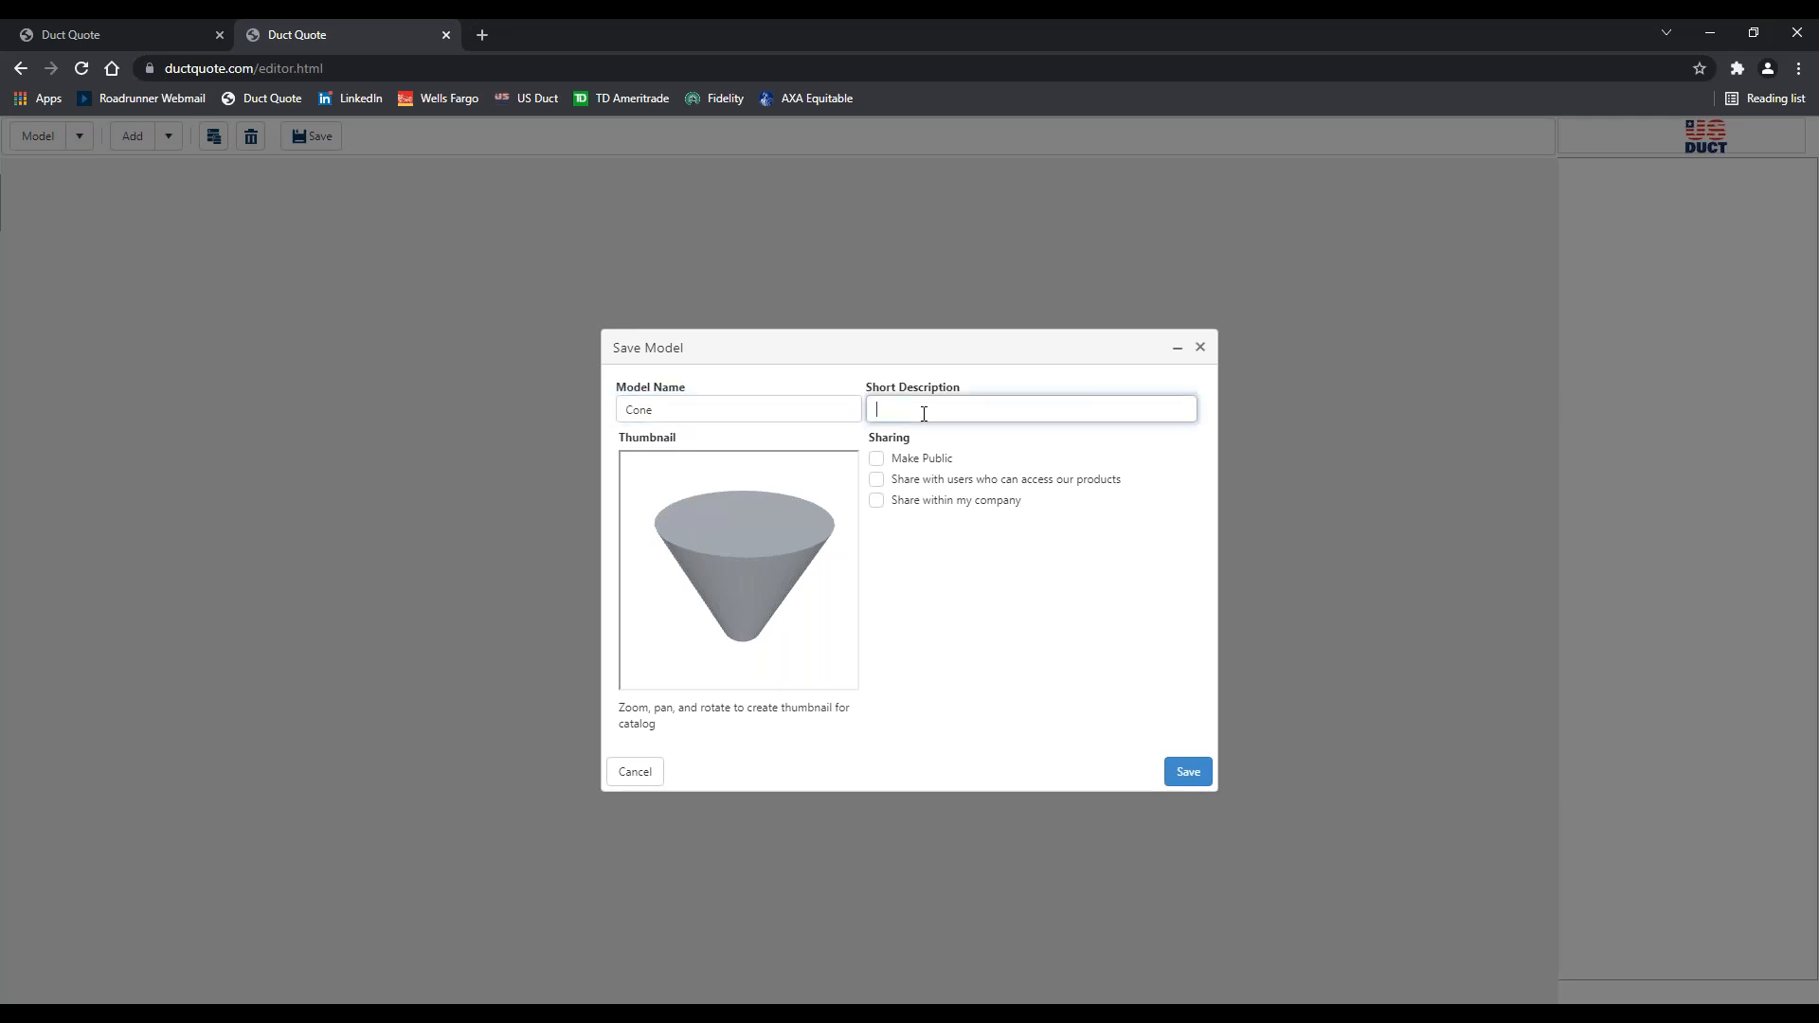
type("12\" to 4\" Cone")
left_click(839, 694)
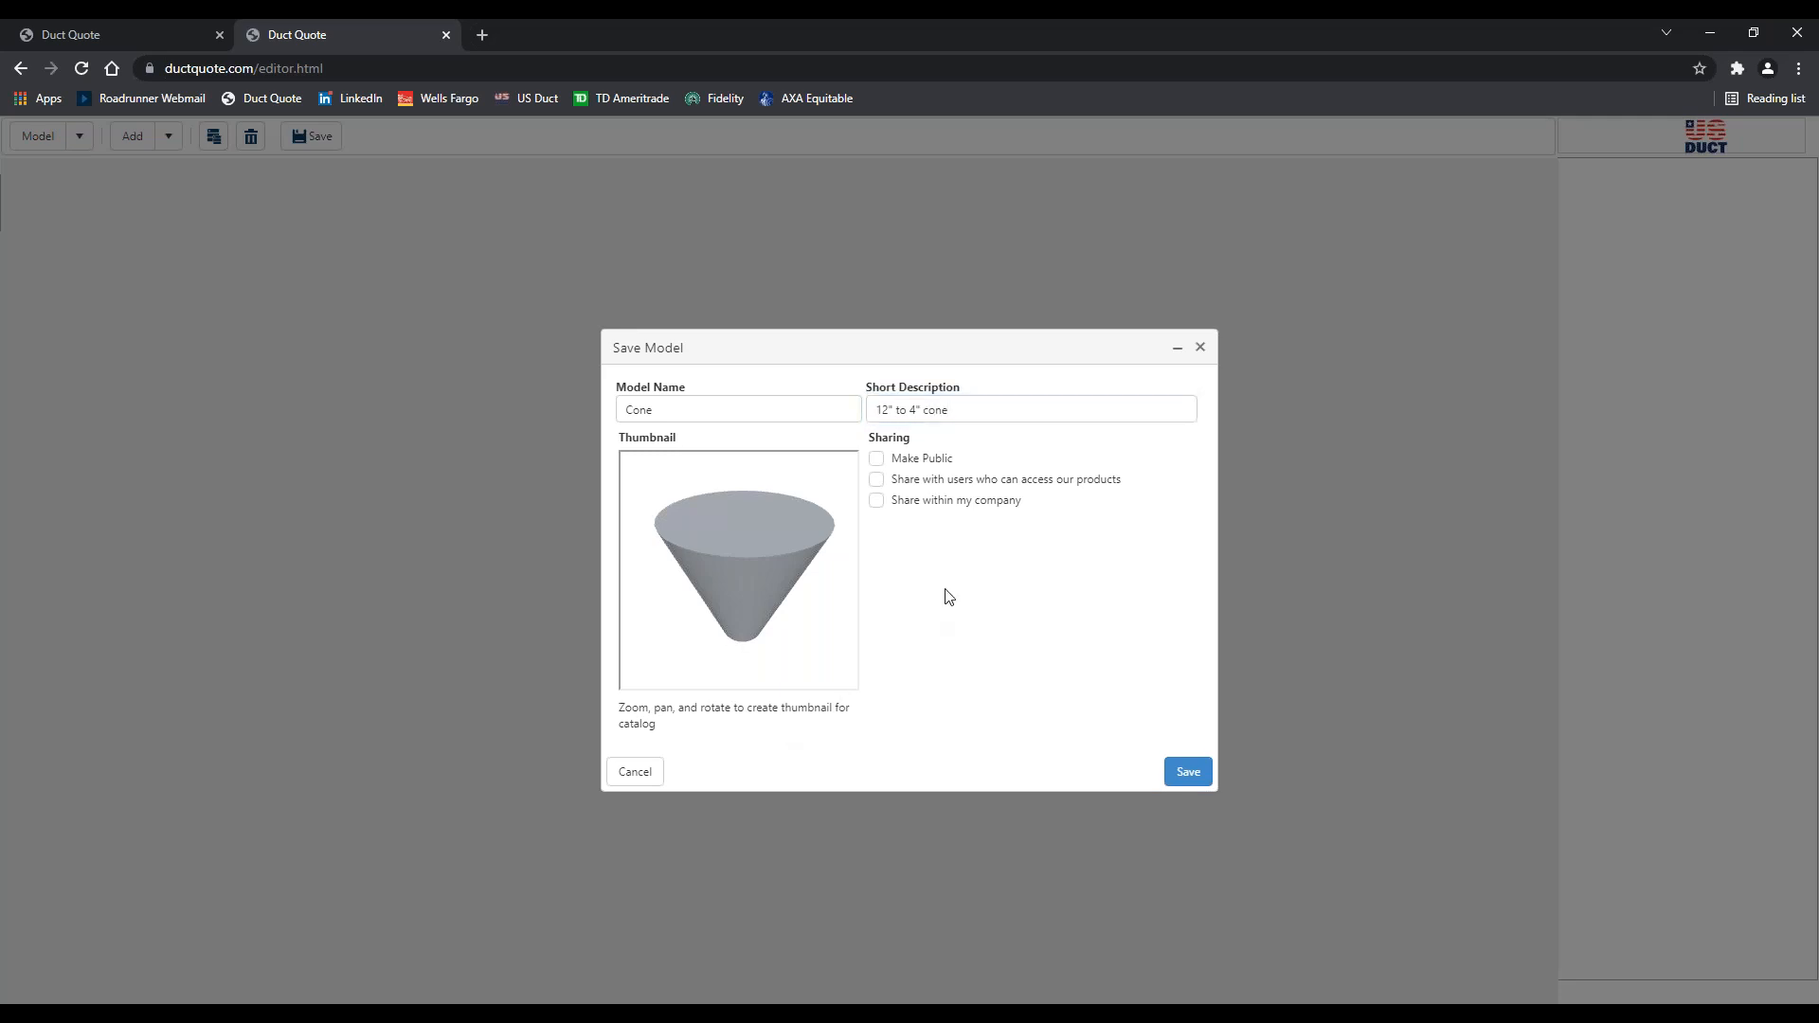
left_click(1194, 775)
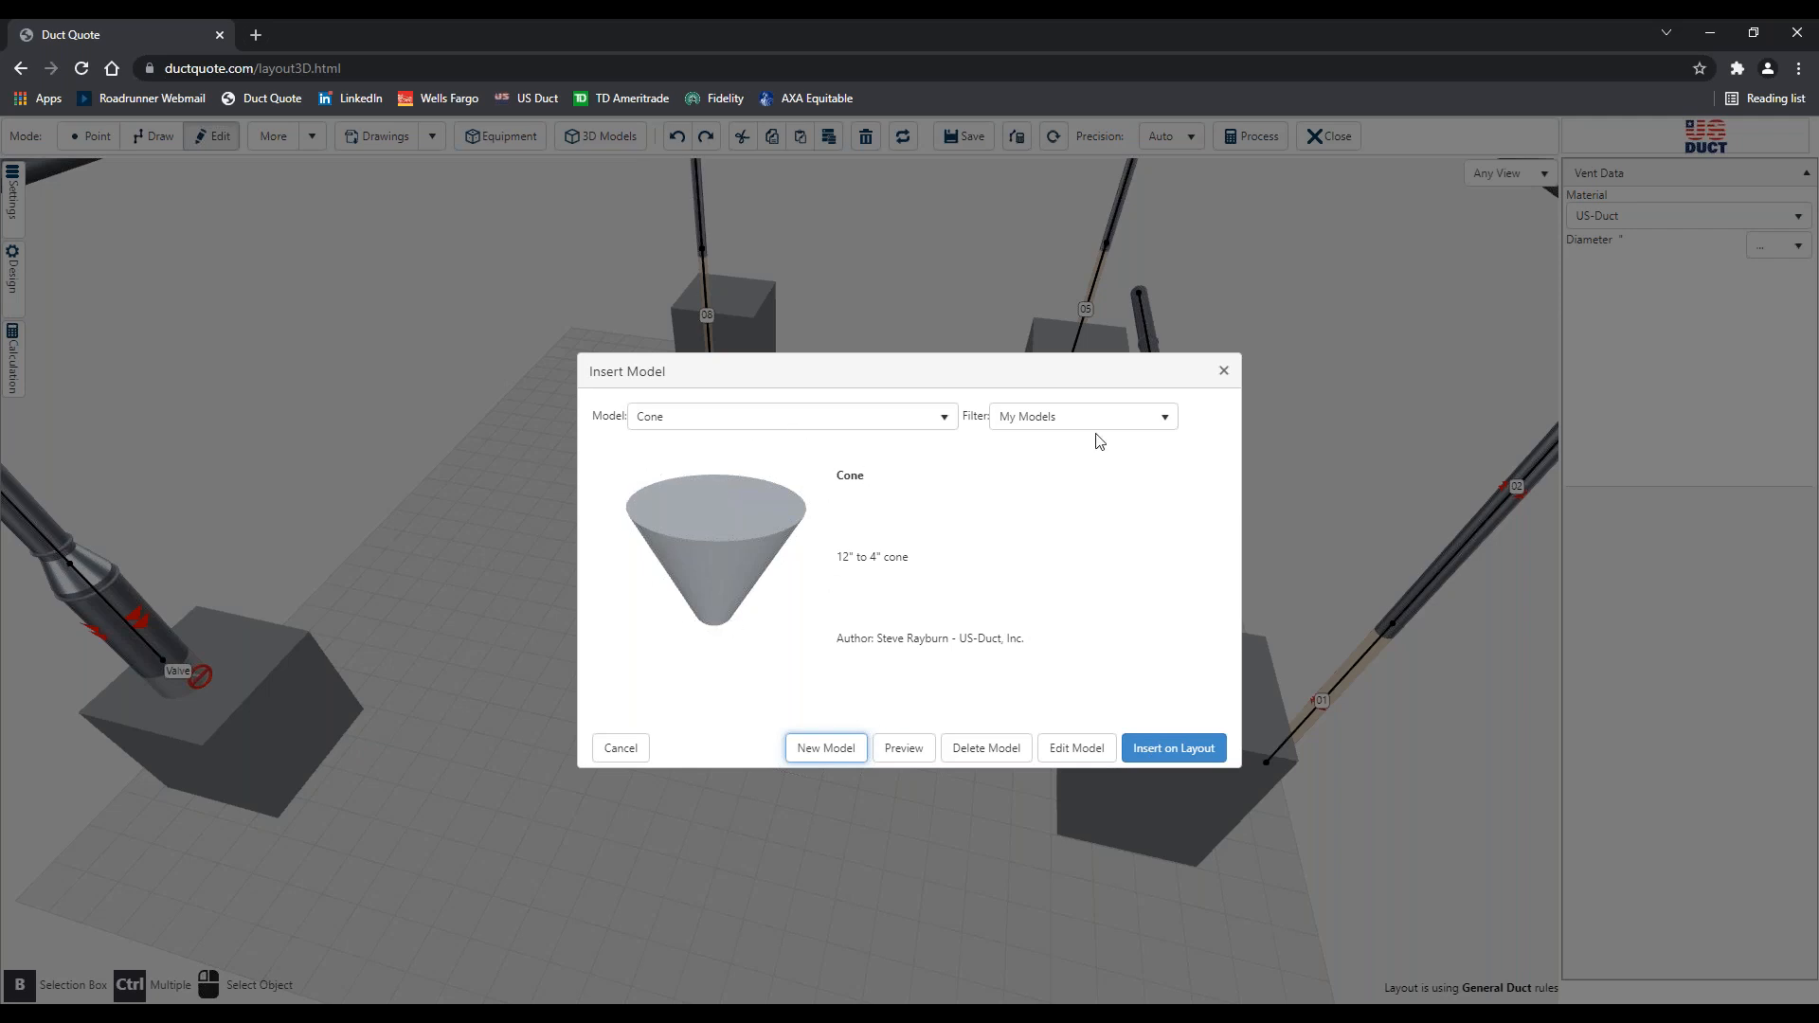
Insert the Cone model from the catalog and drop it on the layout floor
left_click(1170, 750)
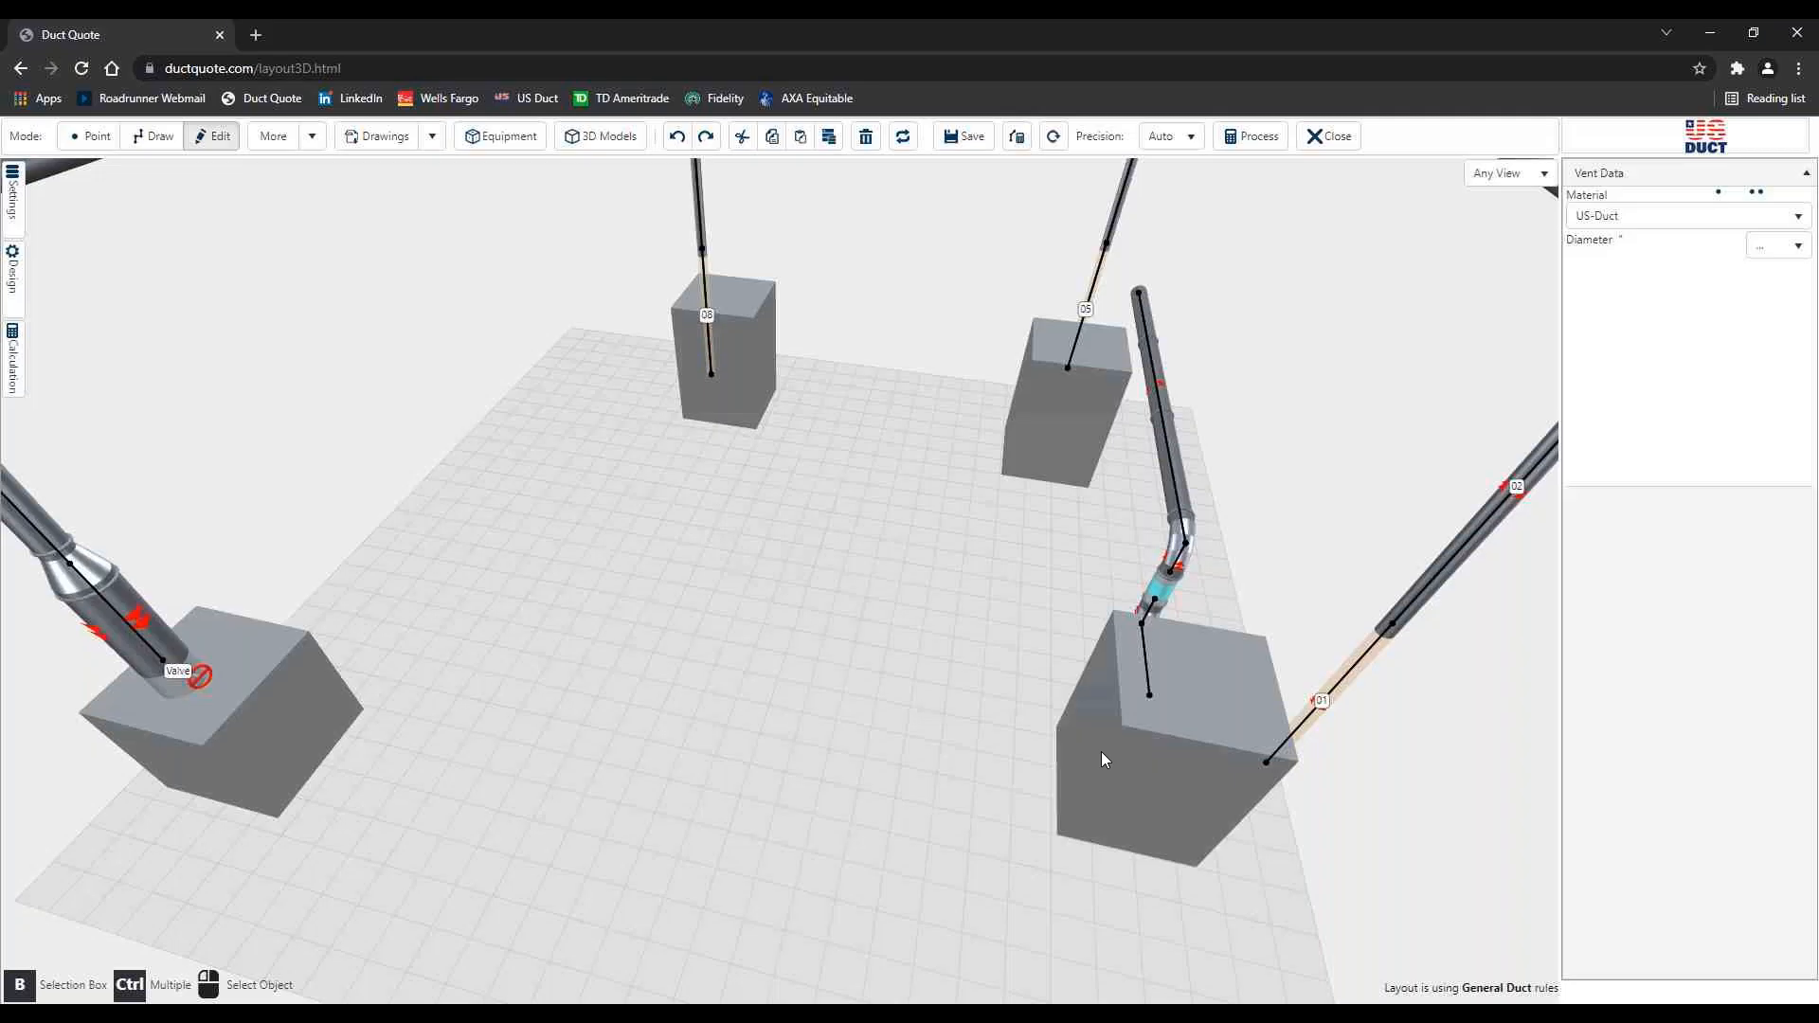
left_click(556, 561)
Slide the placed cone along its red X arrow until Position x reads 179
scroll(486, 570, "up", 2)
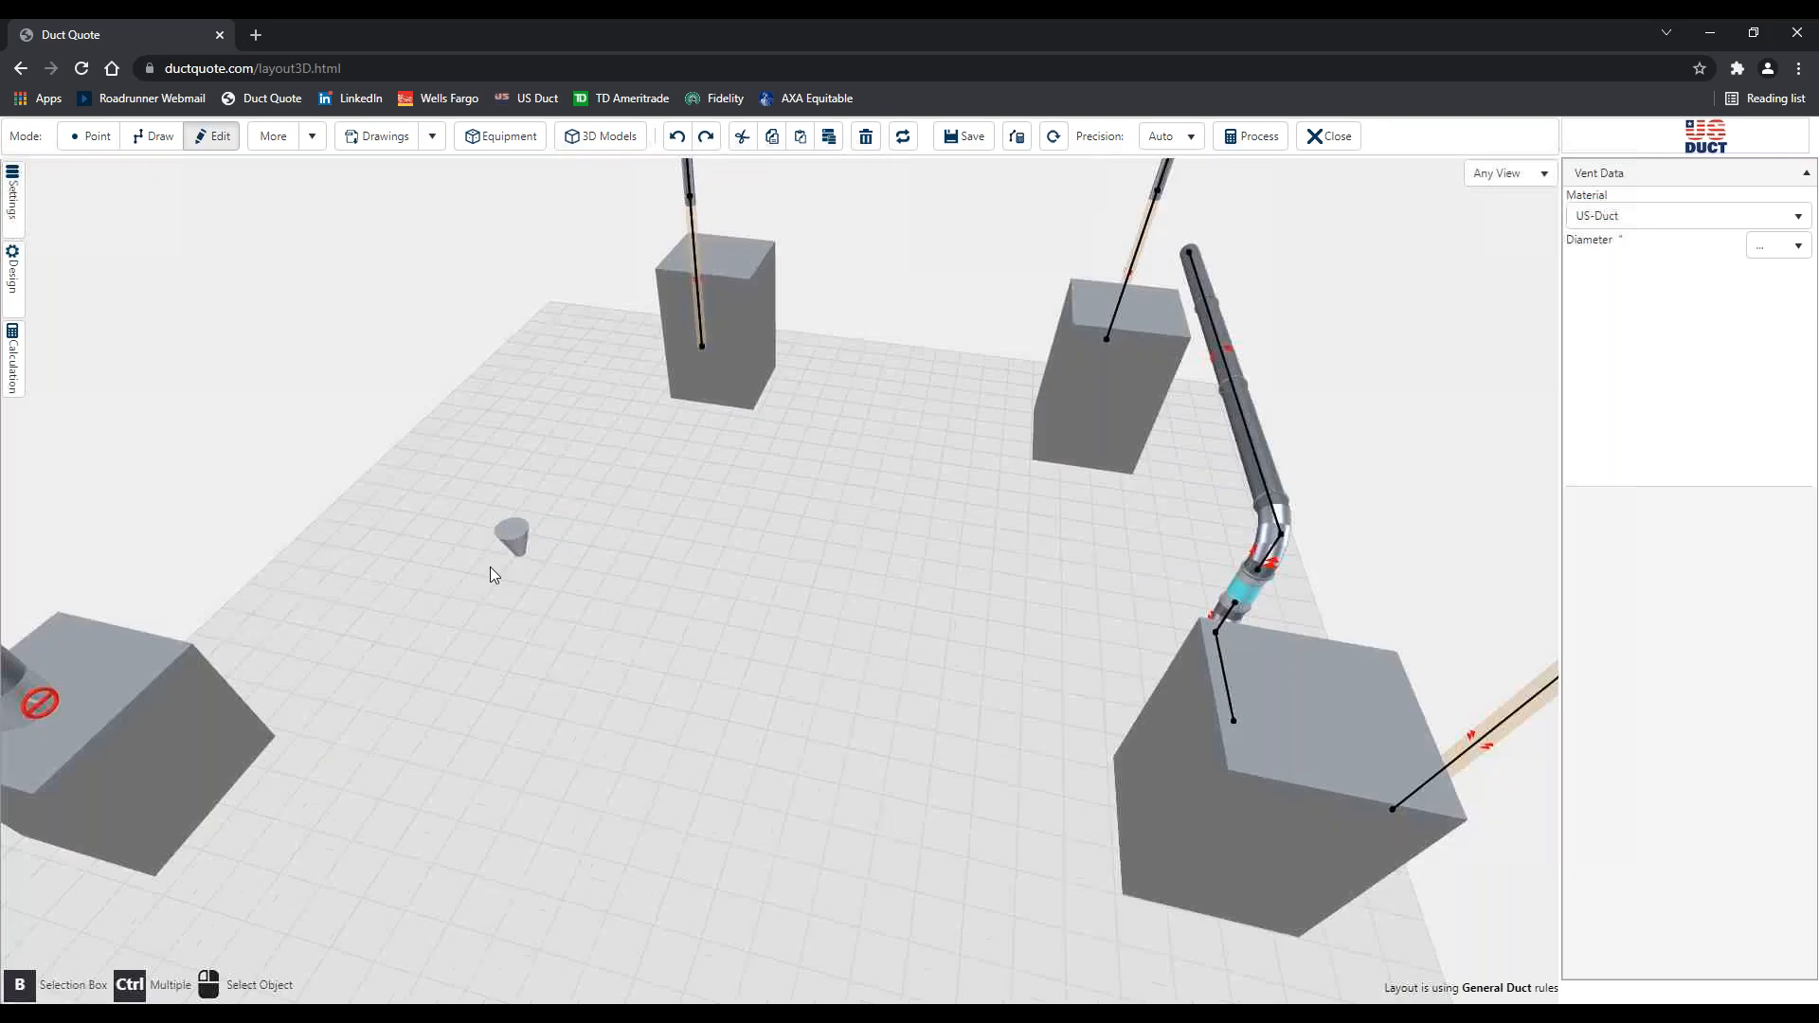
scroll(491, 566, "up", 5)
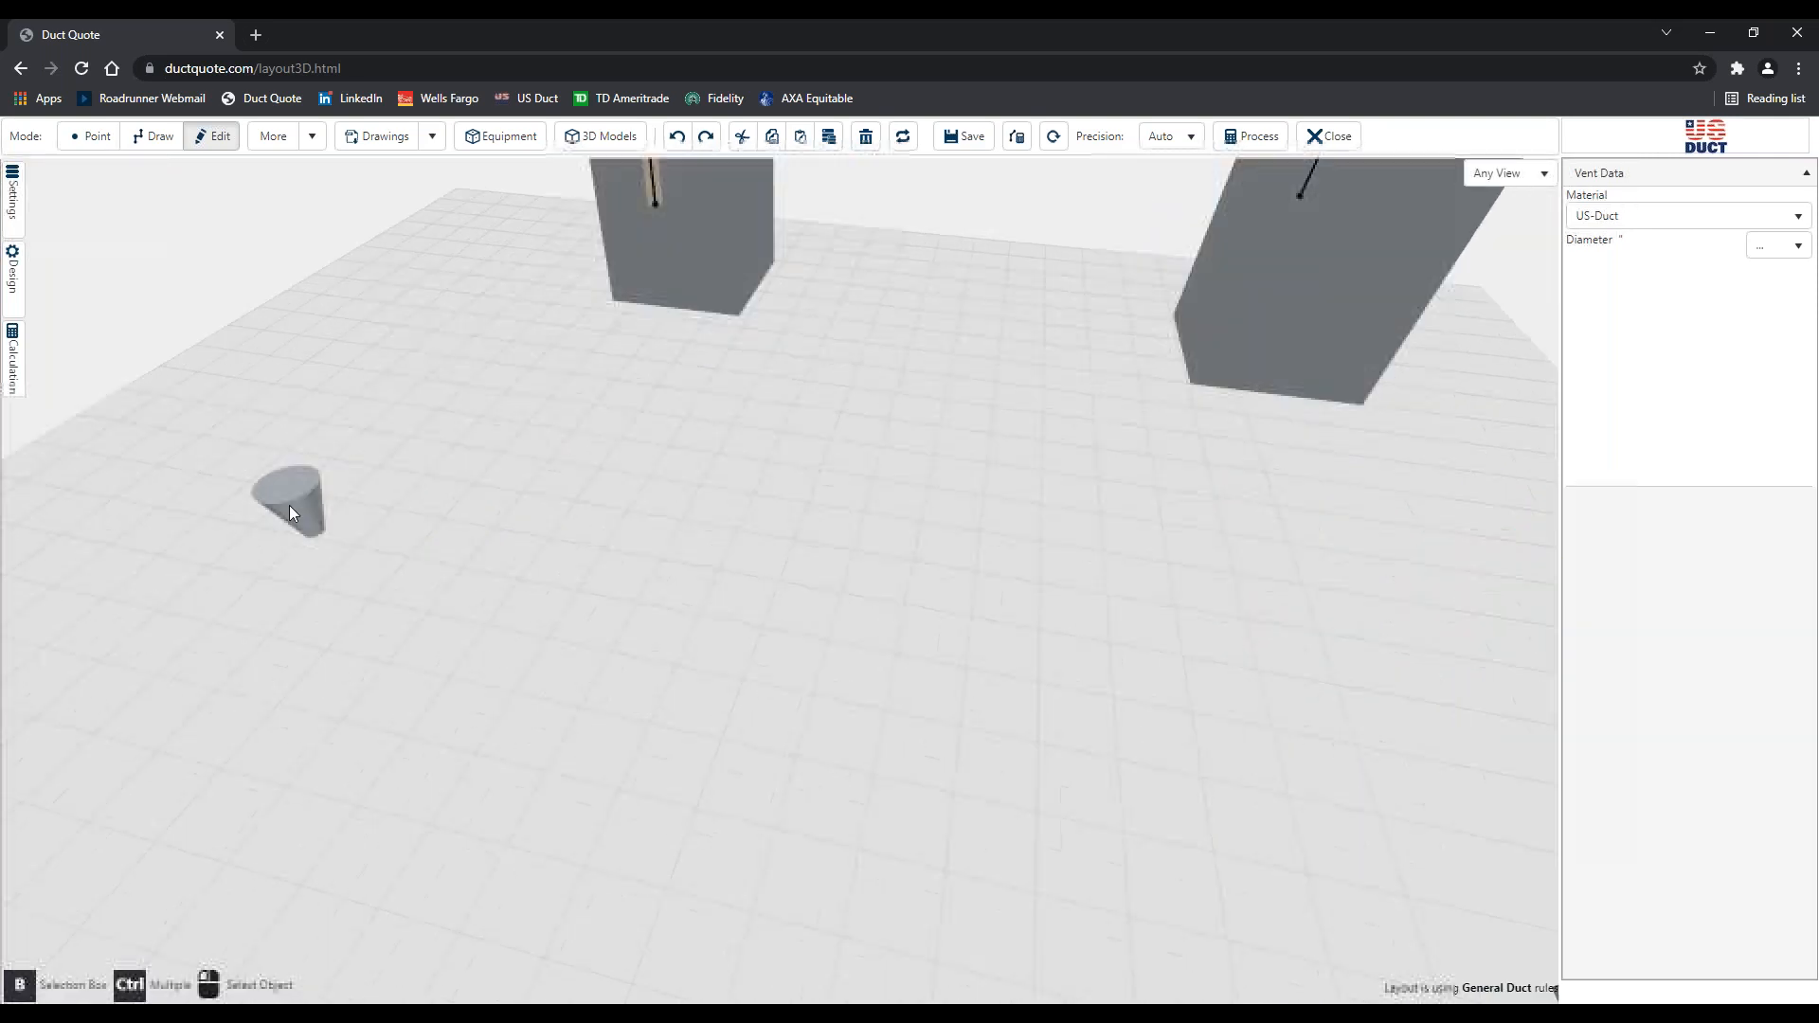
left_click(321, 548)
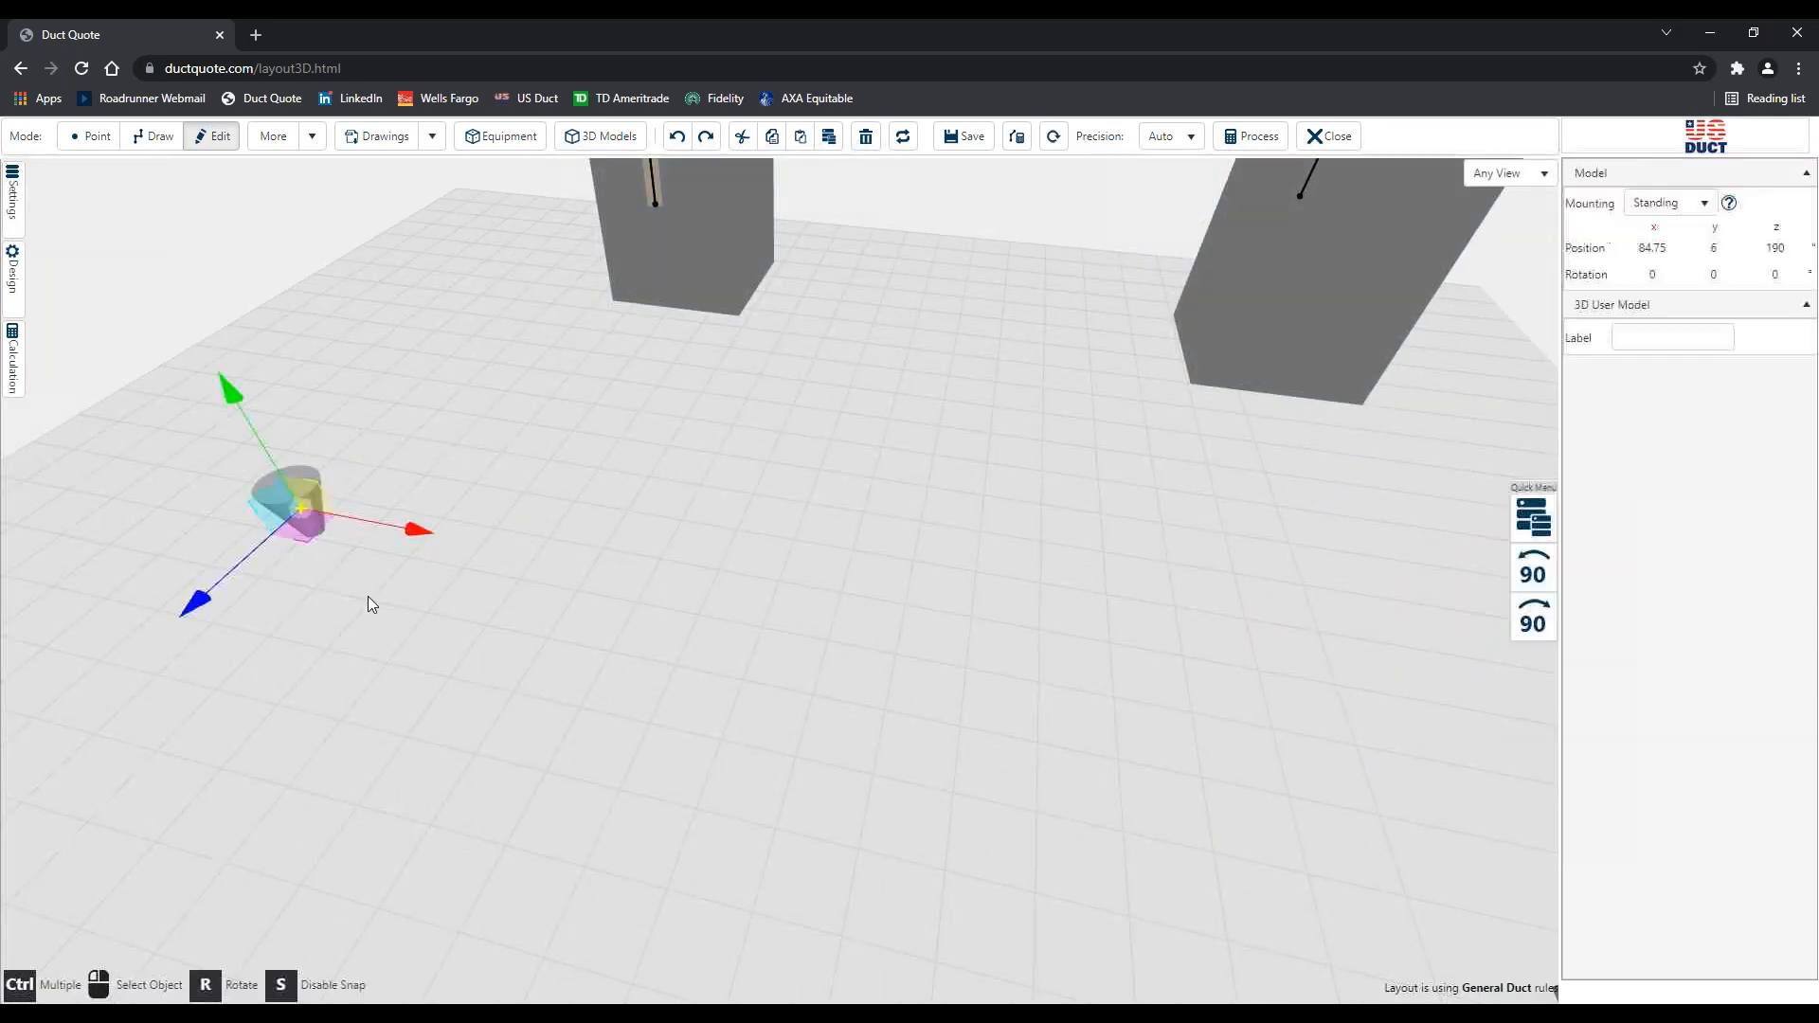
left_click_drag(447, 528, 940, 735)
scroll(941, 735, "down", 1)
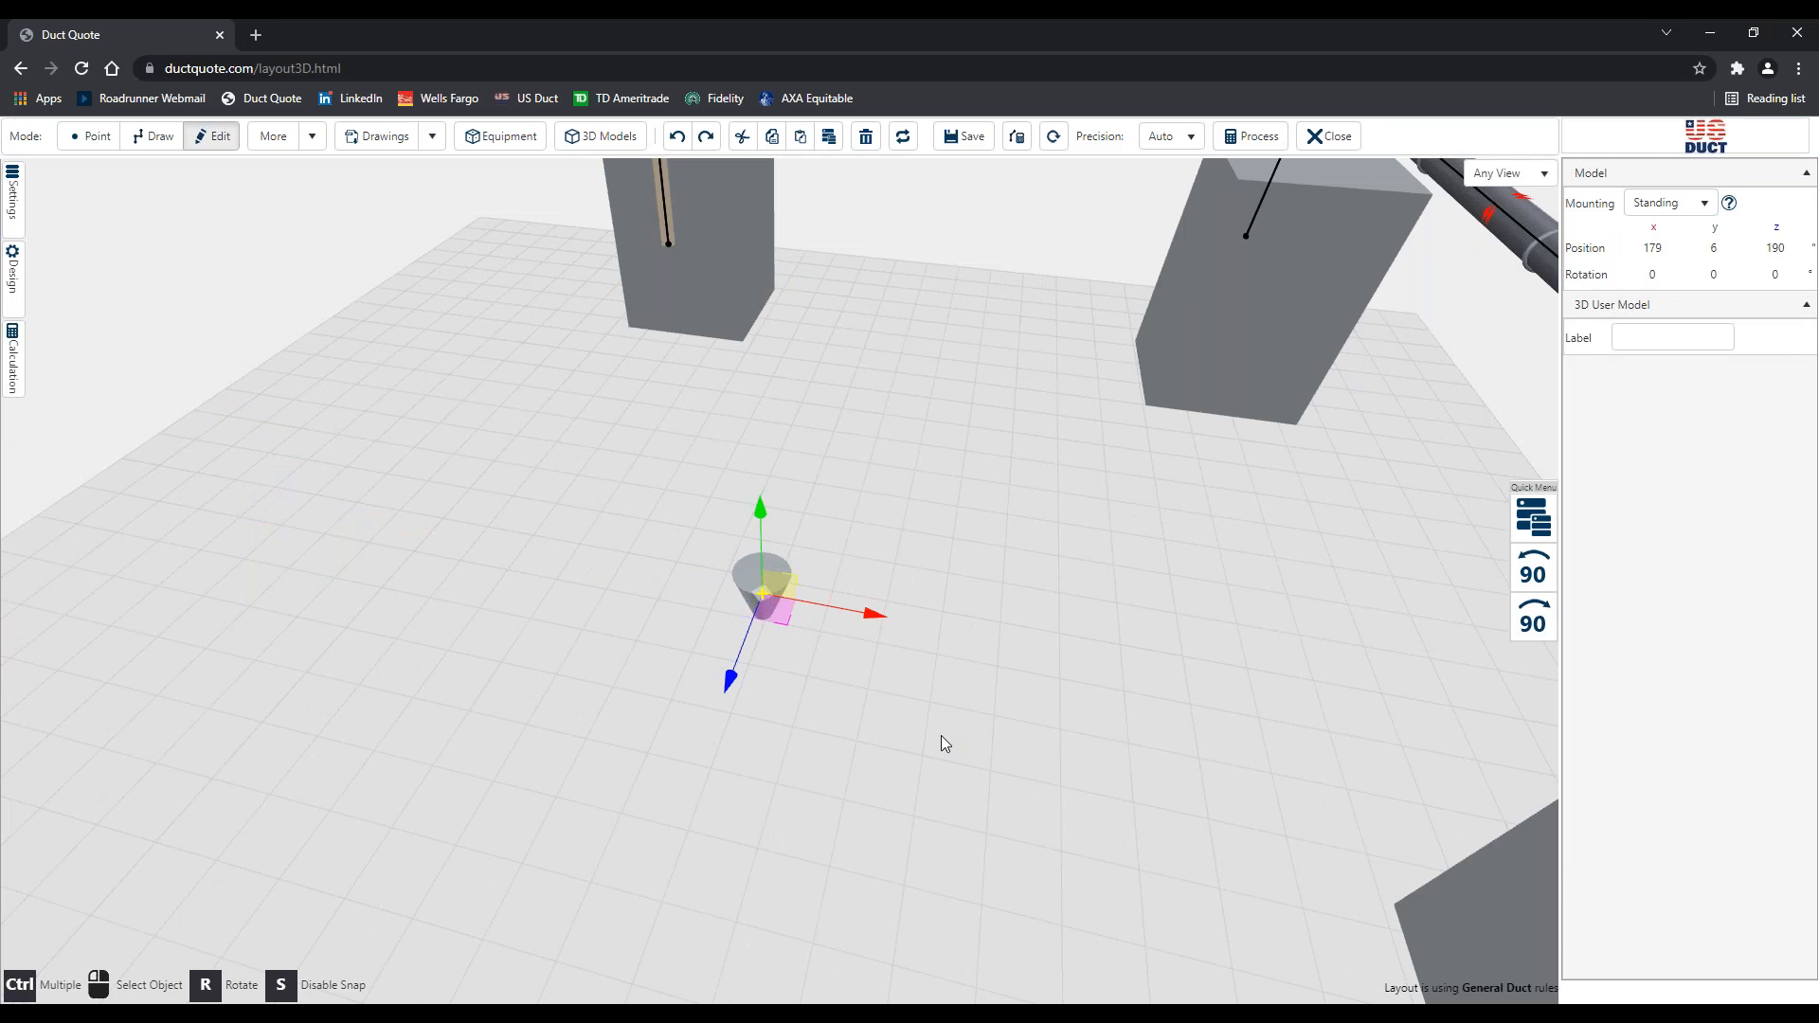
left_click(941, 735)
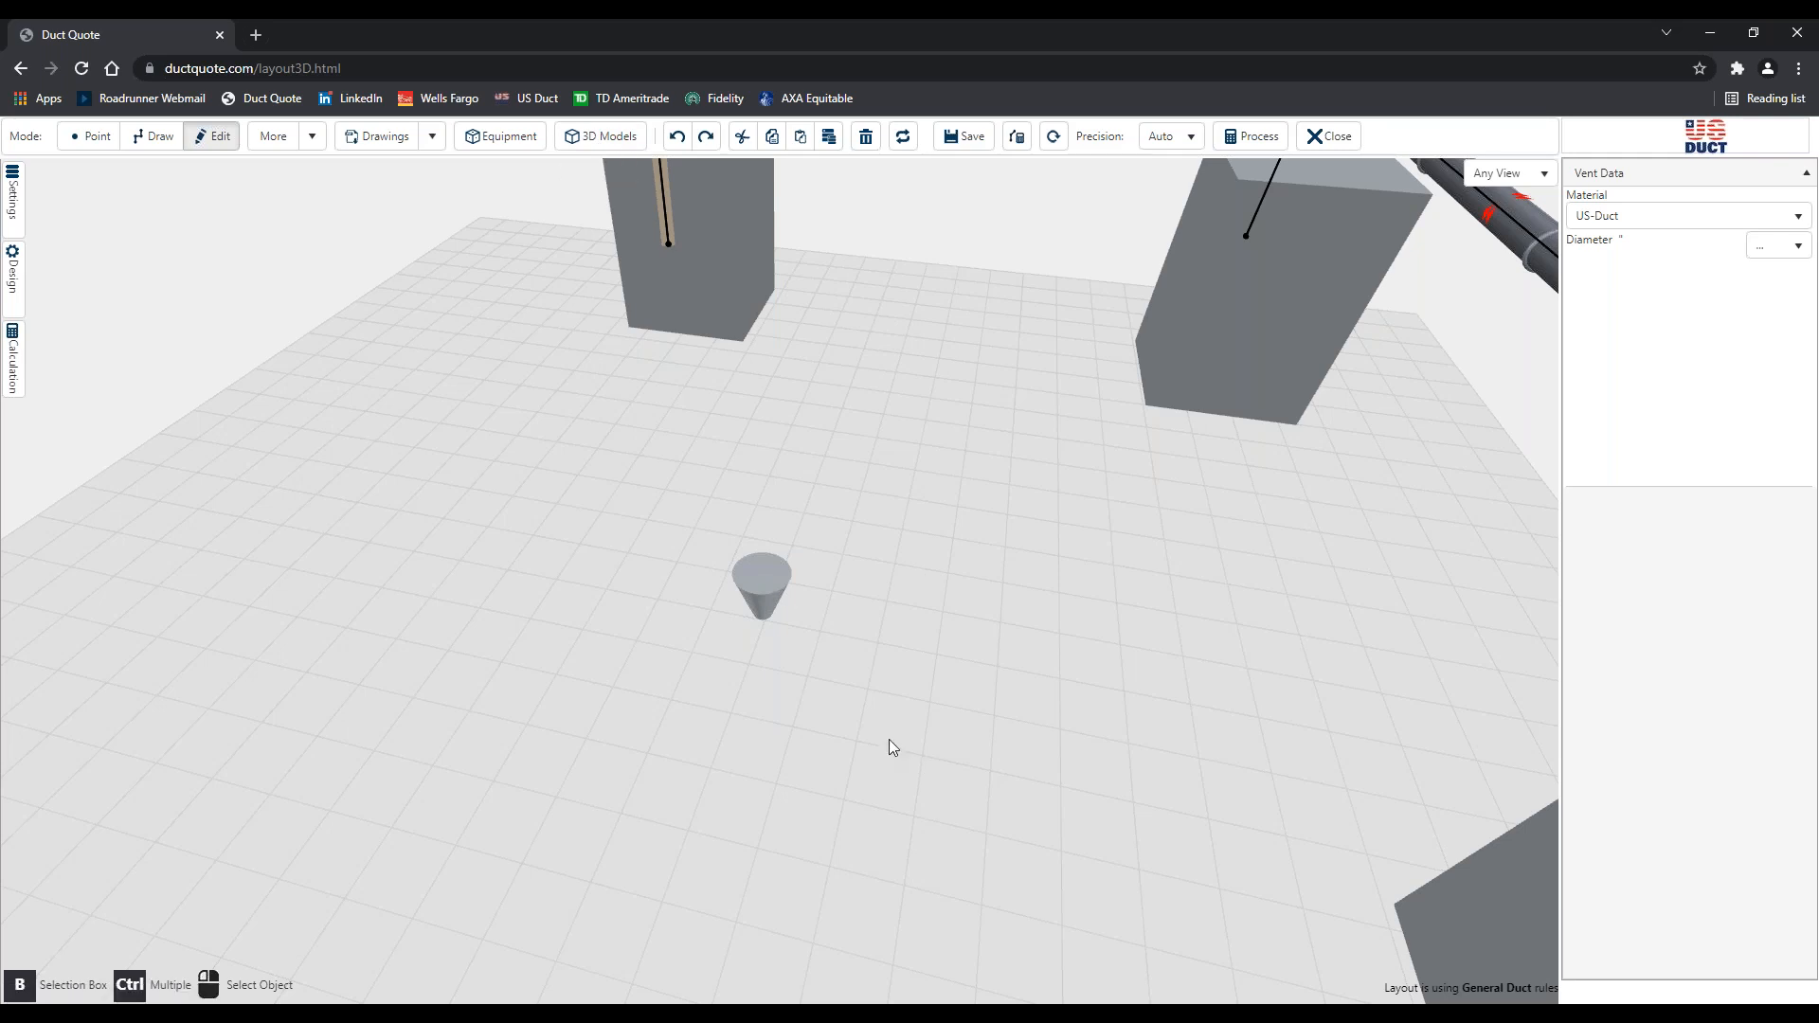
scroll(889, 739, "down", 3)
left_click_drag(876, 742, 674, 739)
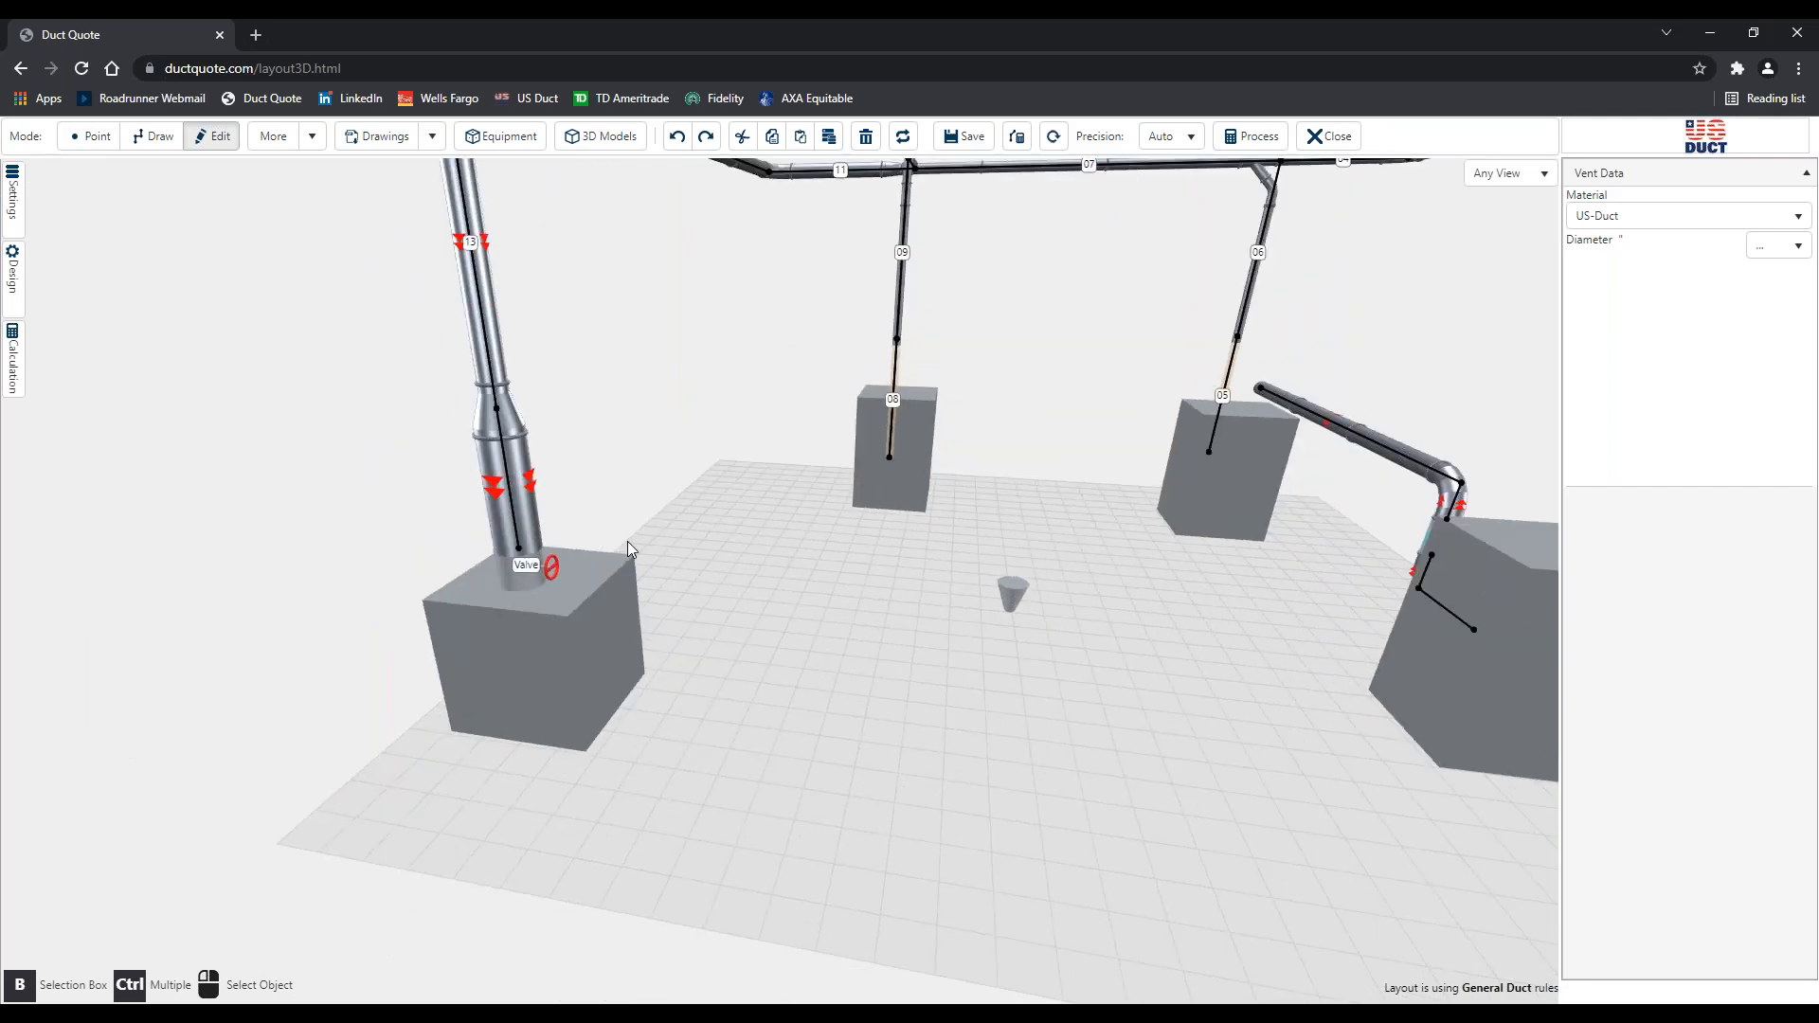
scroll(627, 548, "up", 3)
scroll(639, 550, "up", 2)
scroll(720, 572, "up", 2)
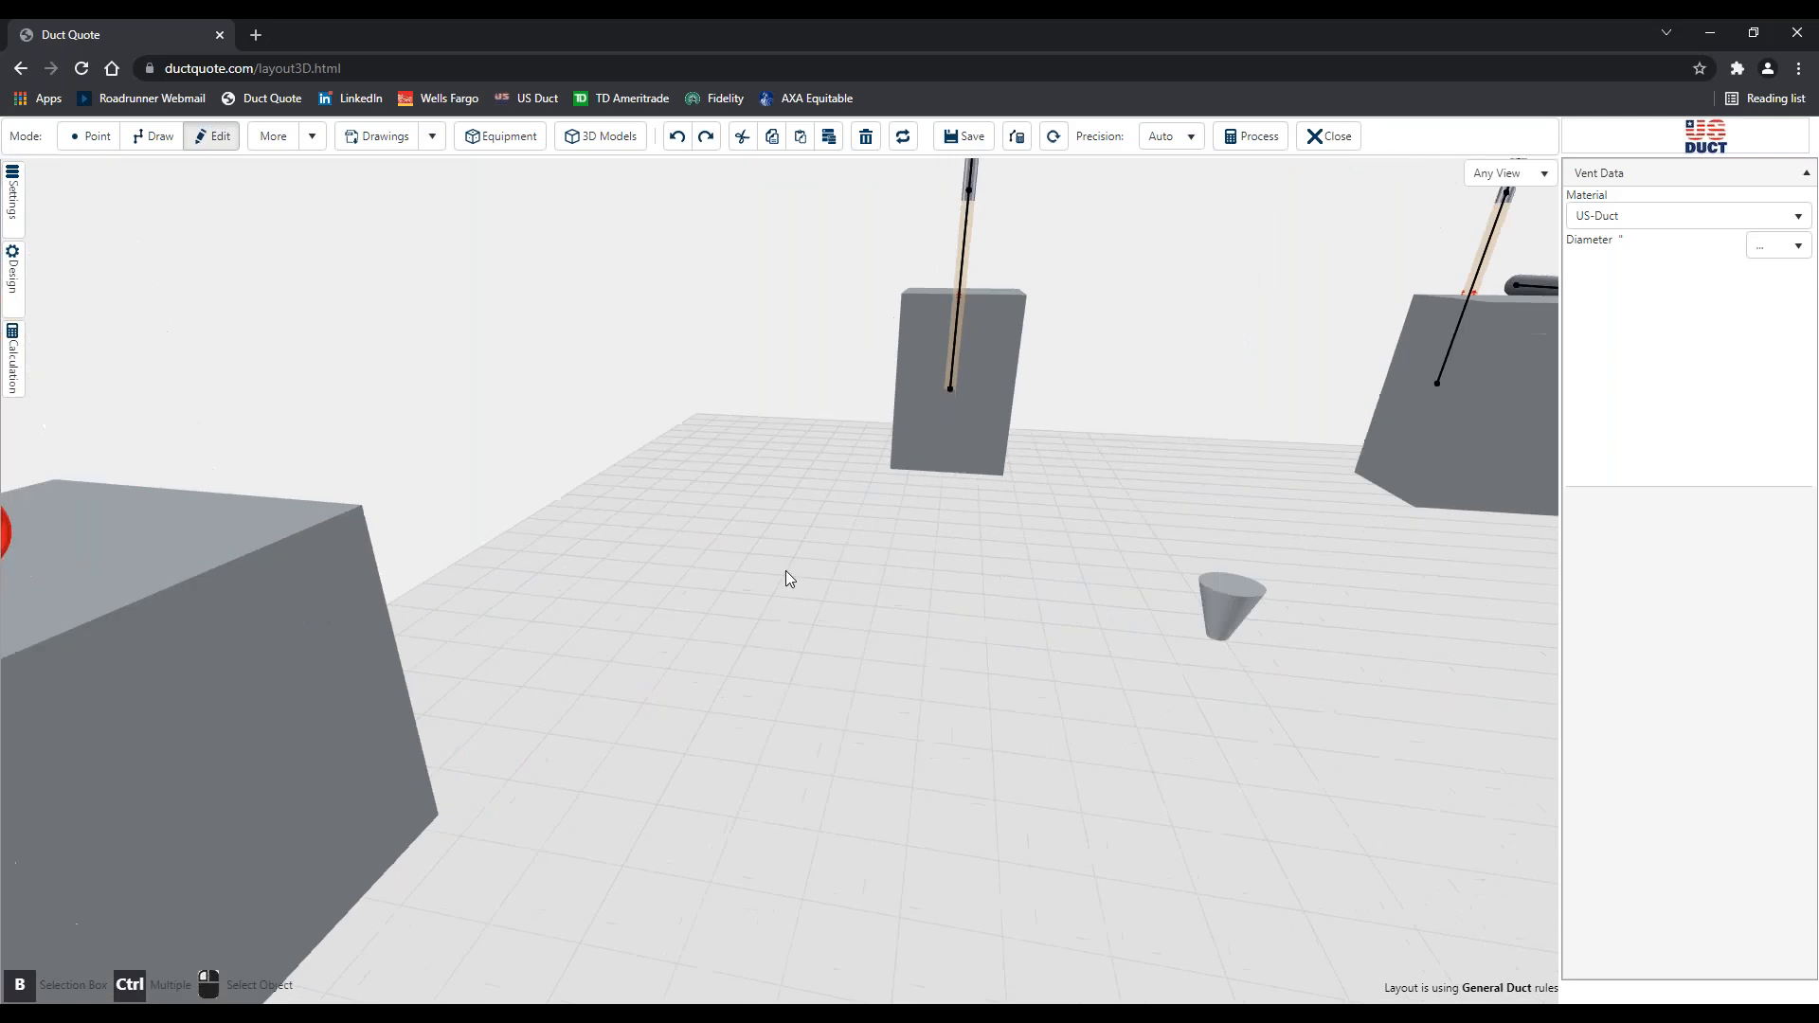
scroll(787, 572, "up", 1)
scroll(833, 572, "up", 1)
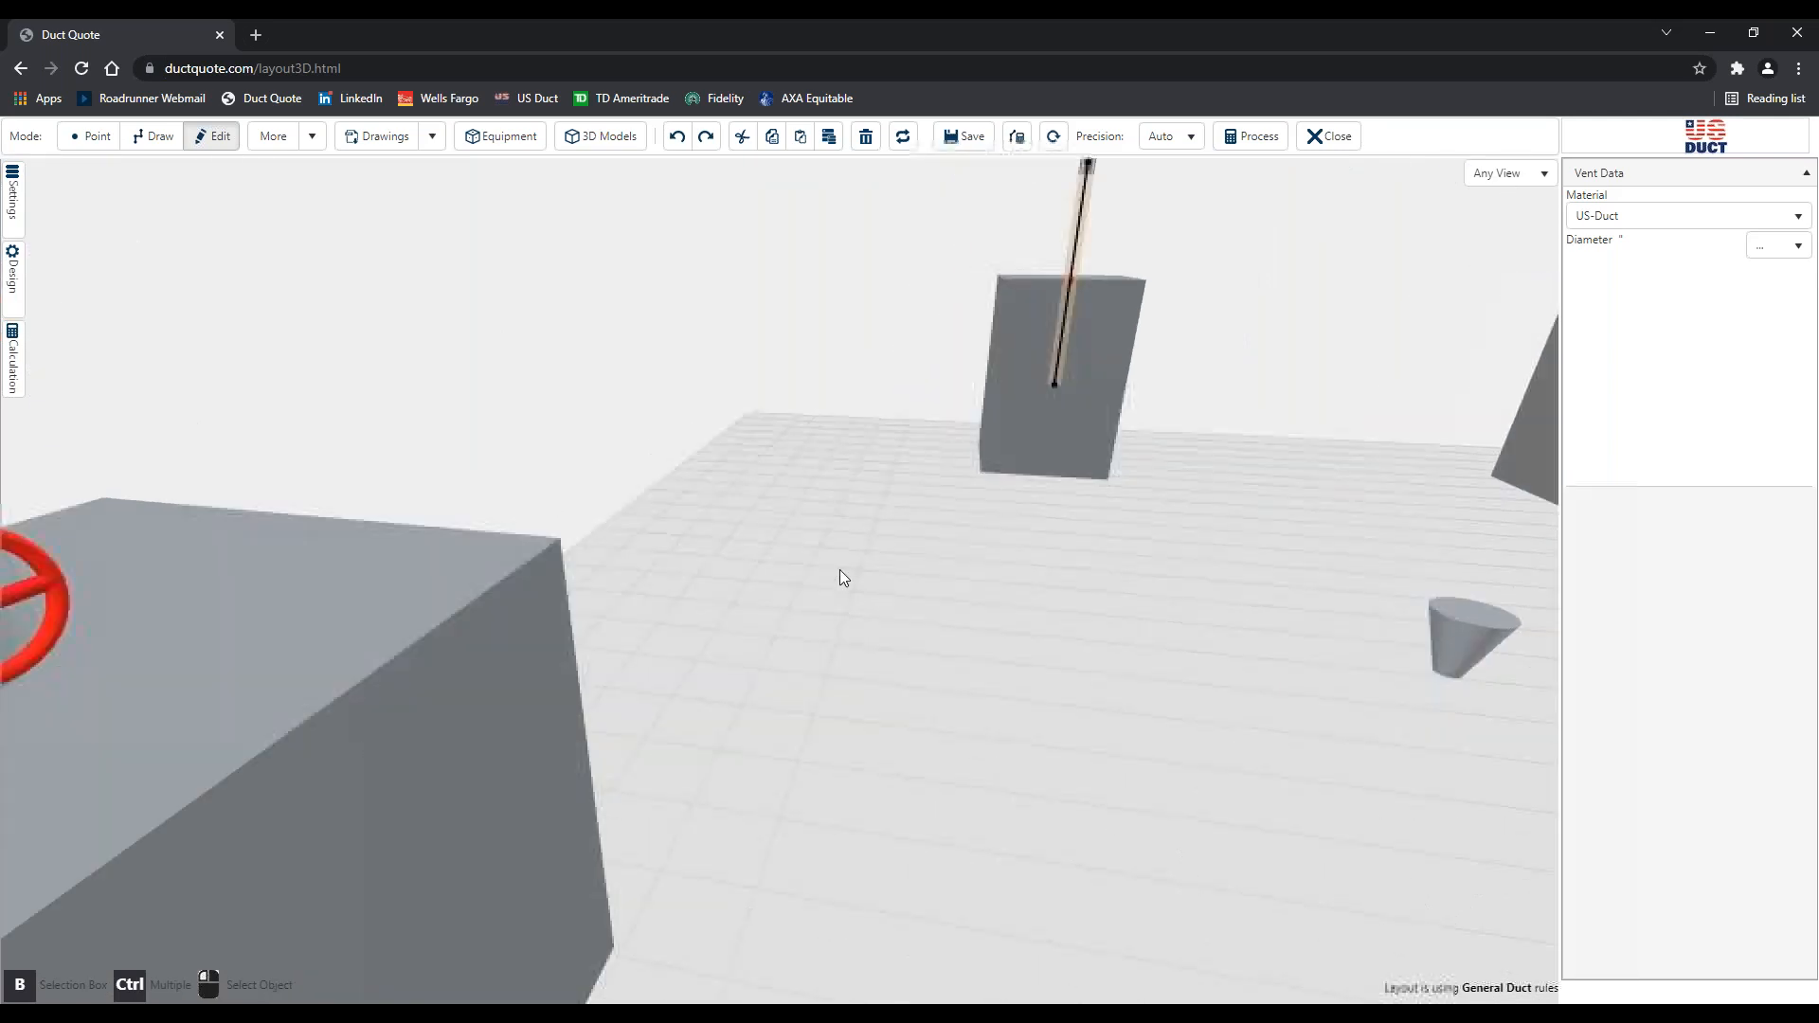
right_click_drag(839, 570, 942, 574)
right_click_drag(629, 599, 750, 578)
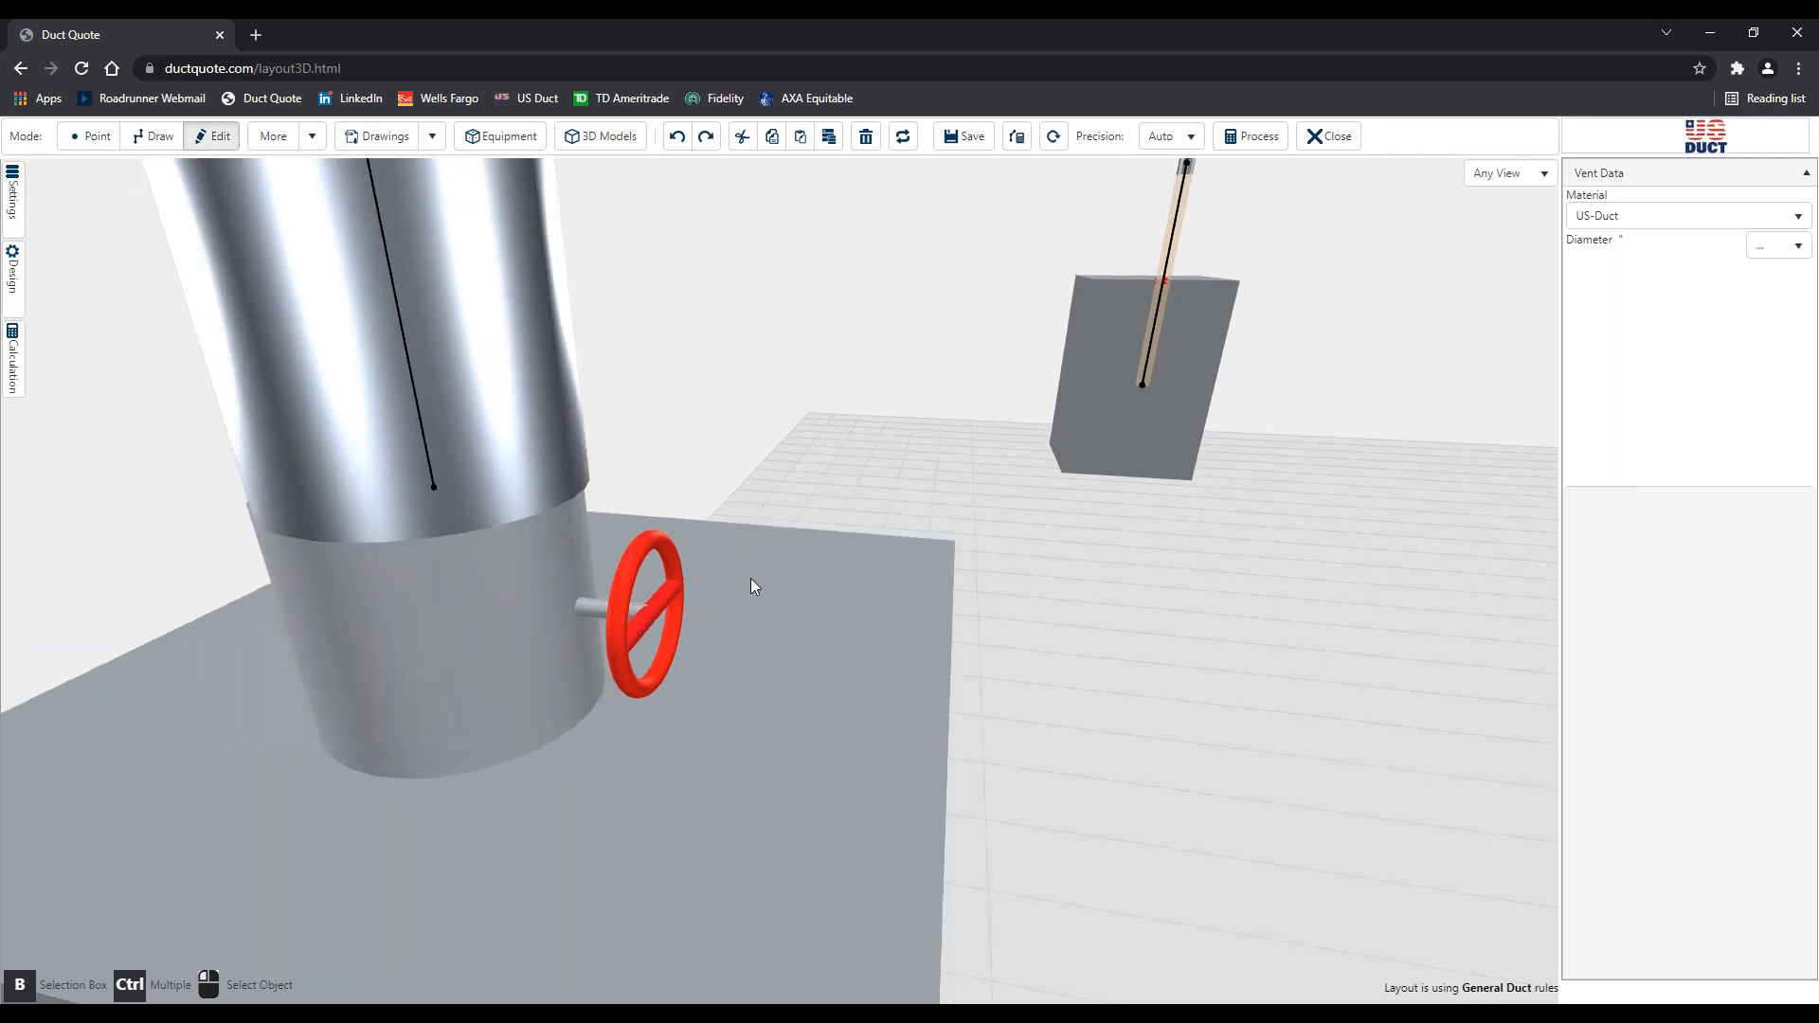
right_click_drag(639, 637, 709, 690)
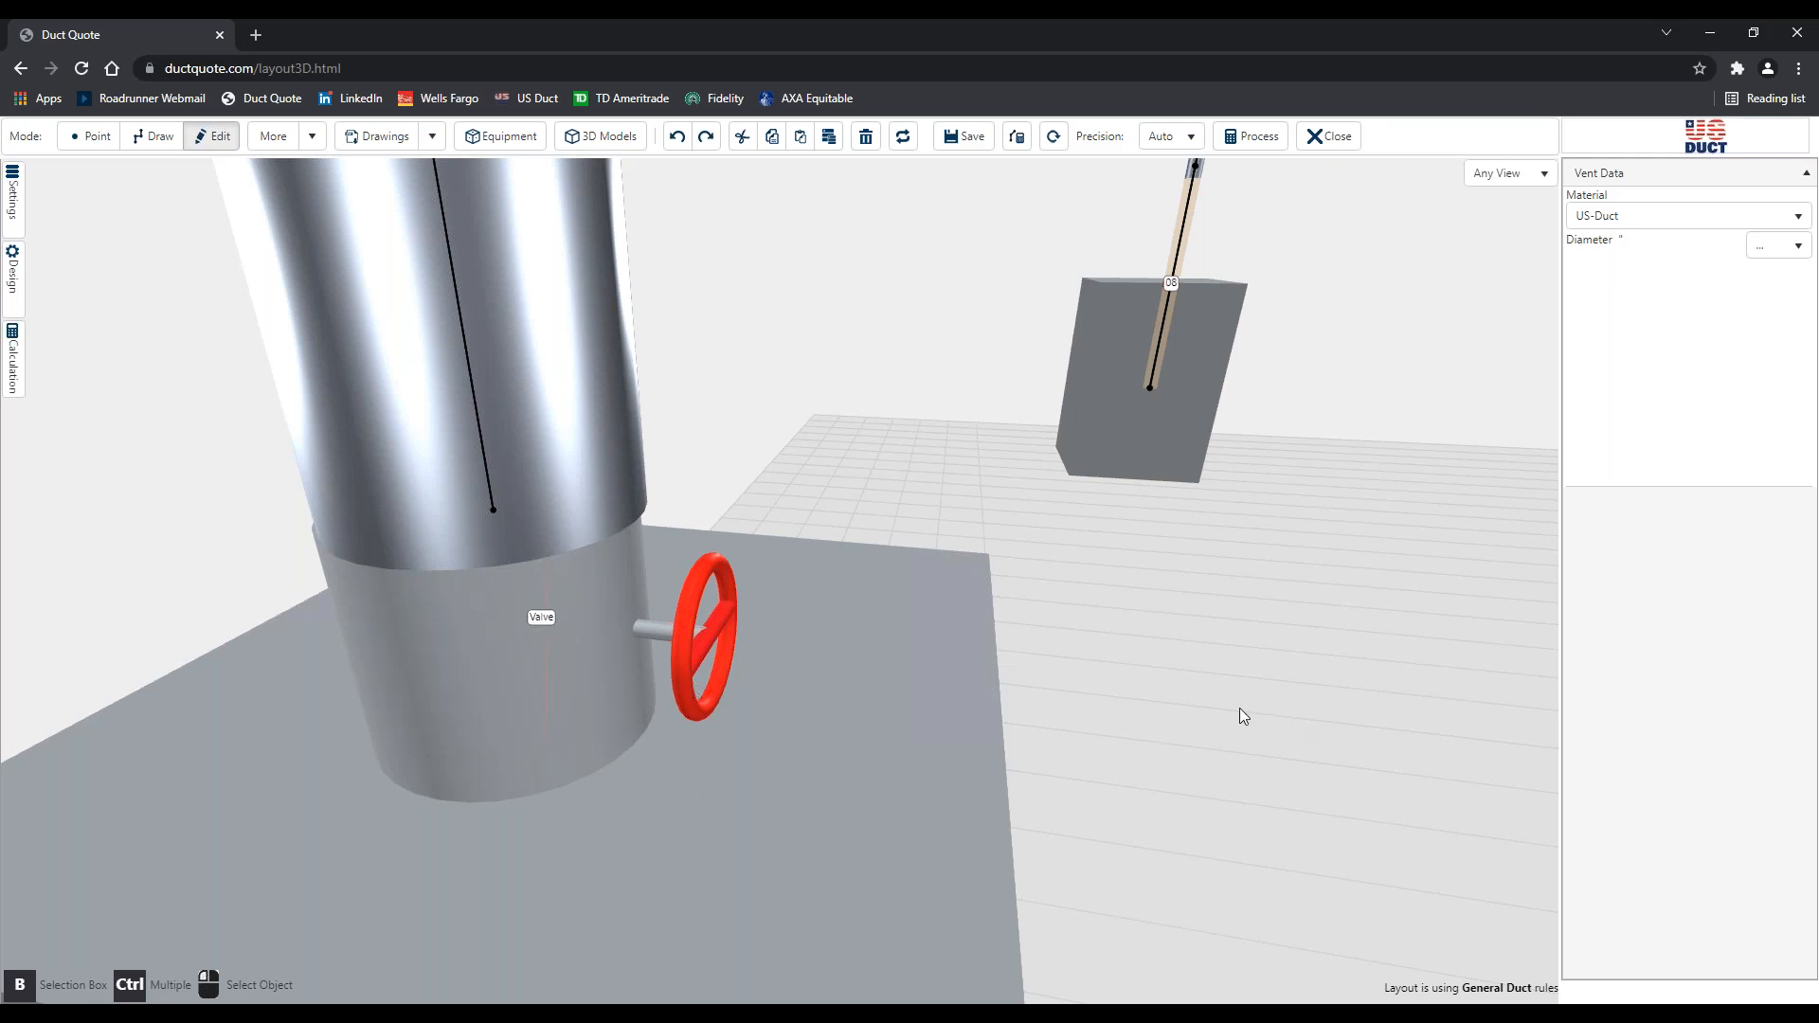
scroll(1241, 707, "down", 3)
scroll(985, 698, "down", 3)
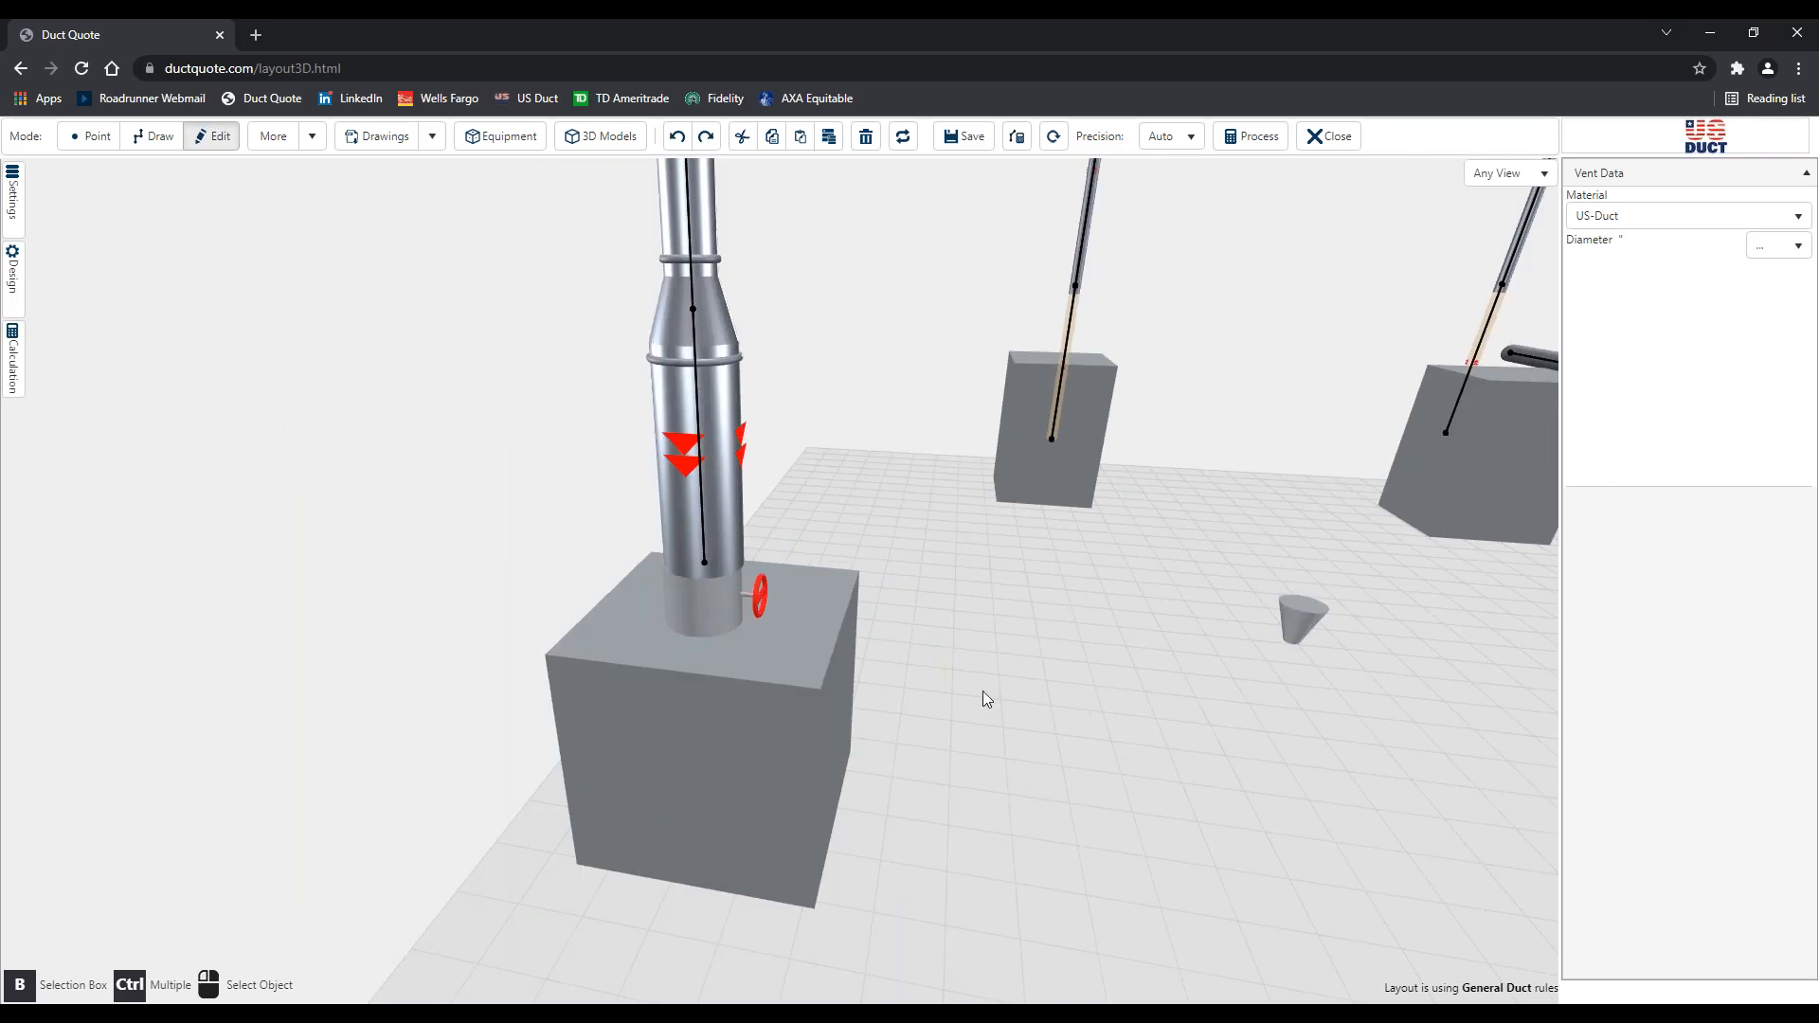
right_click_drag(839, 684, 1408, 756)
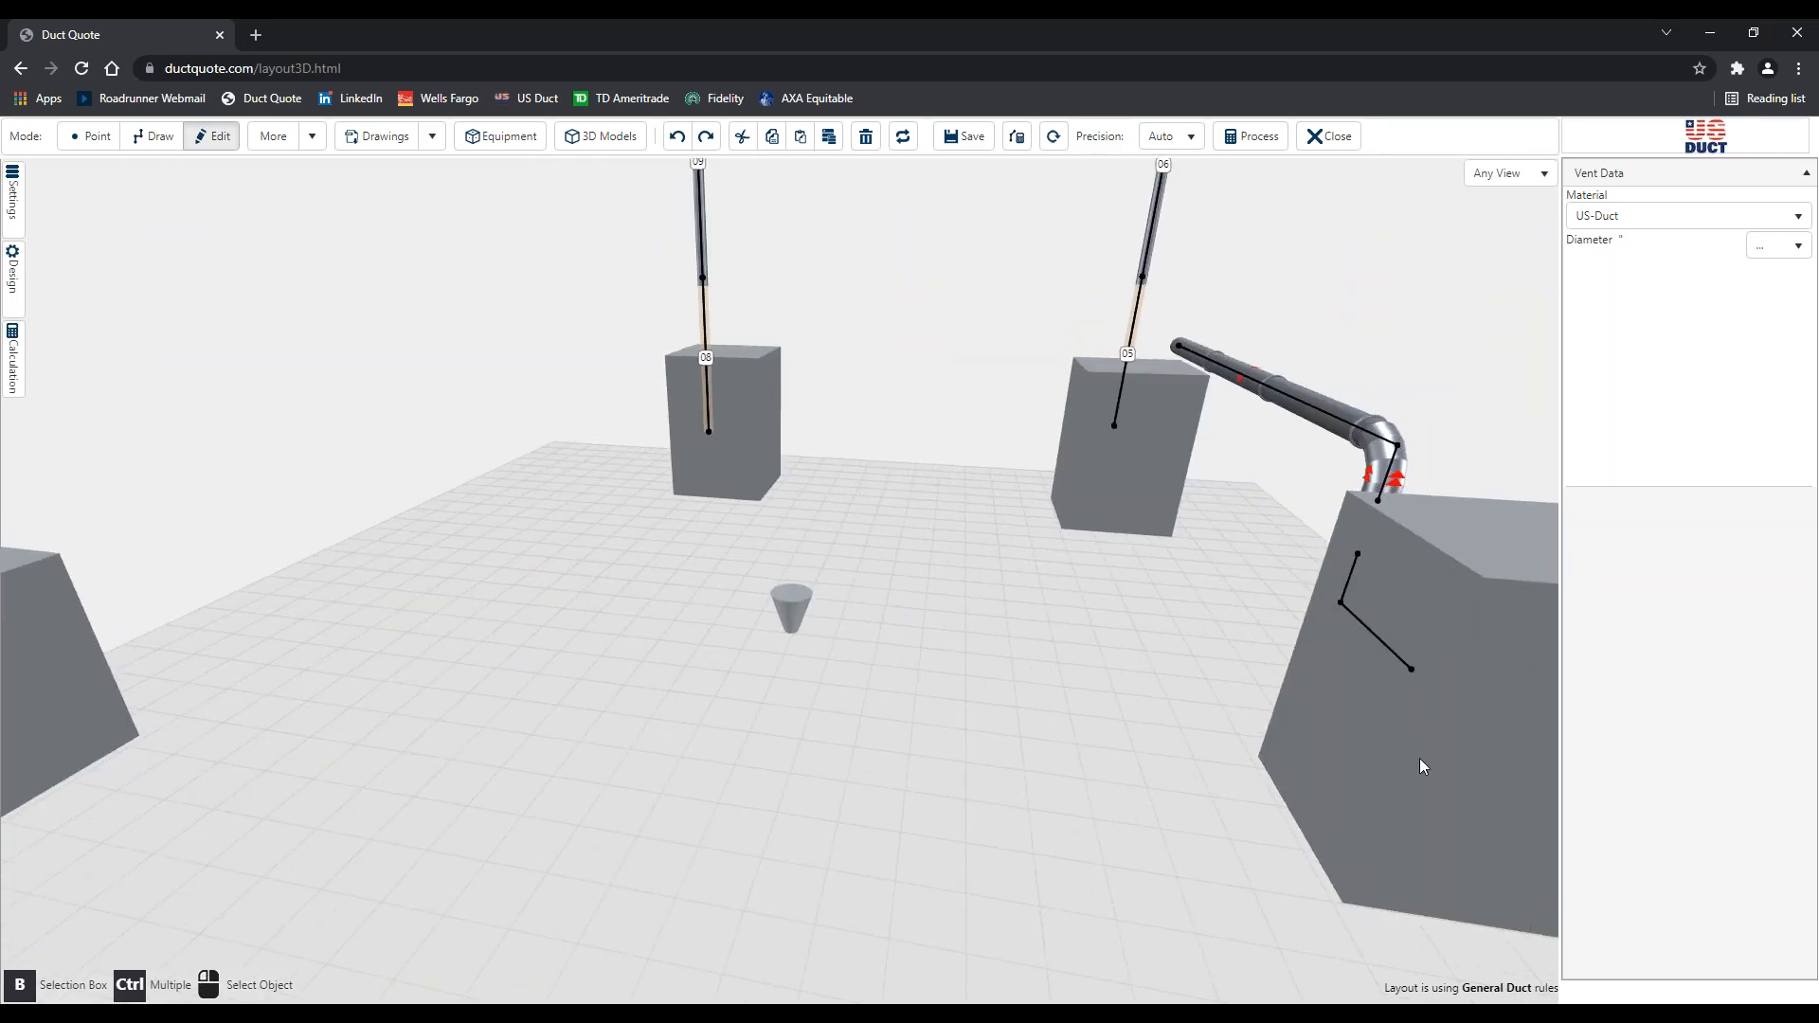
Delete the large grey box standing beside the bent duct
left_click(1436, 765)
key("Delete")
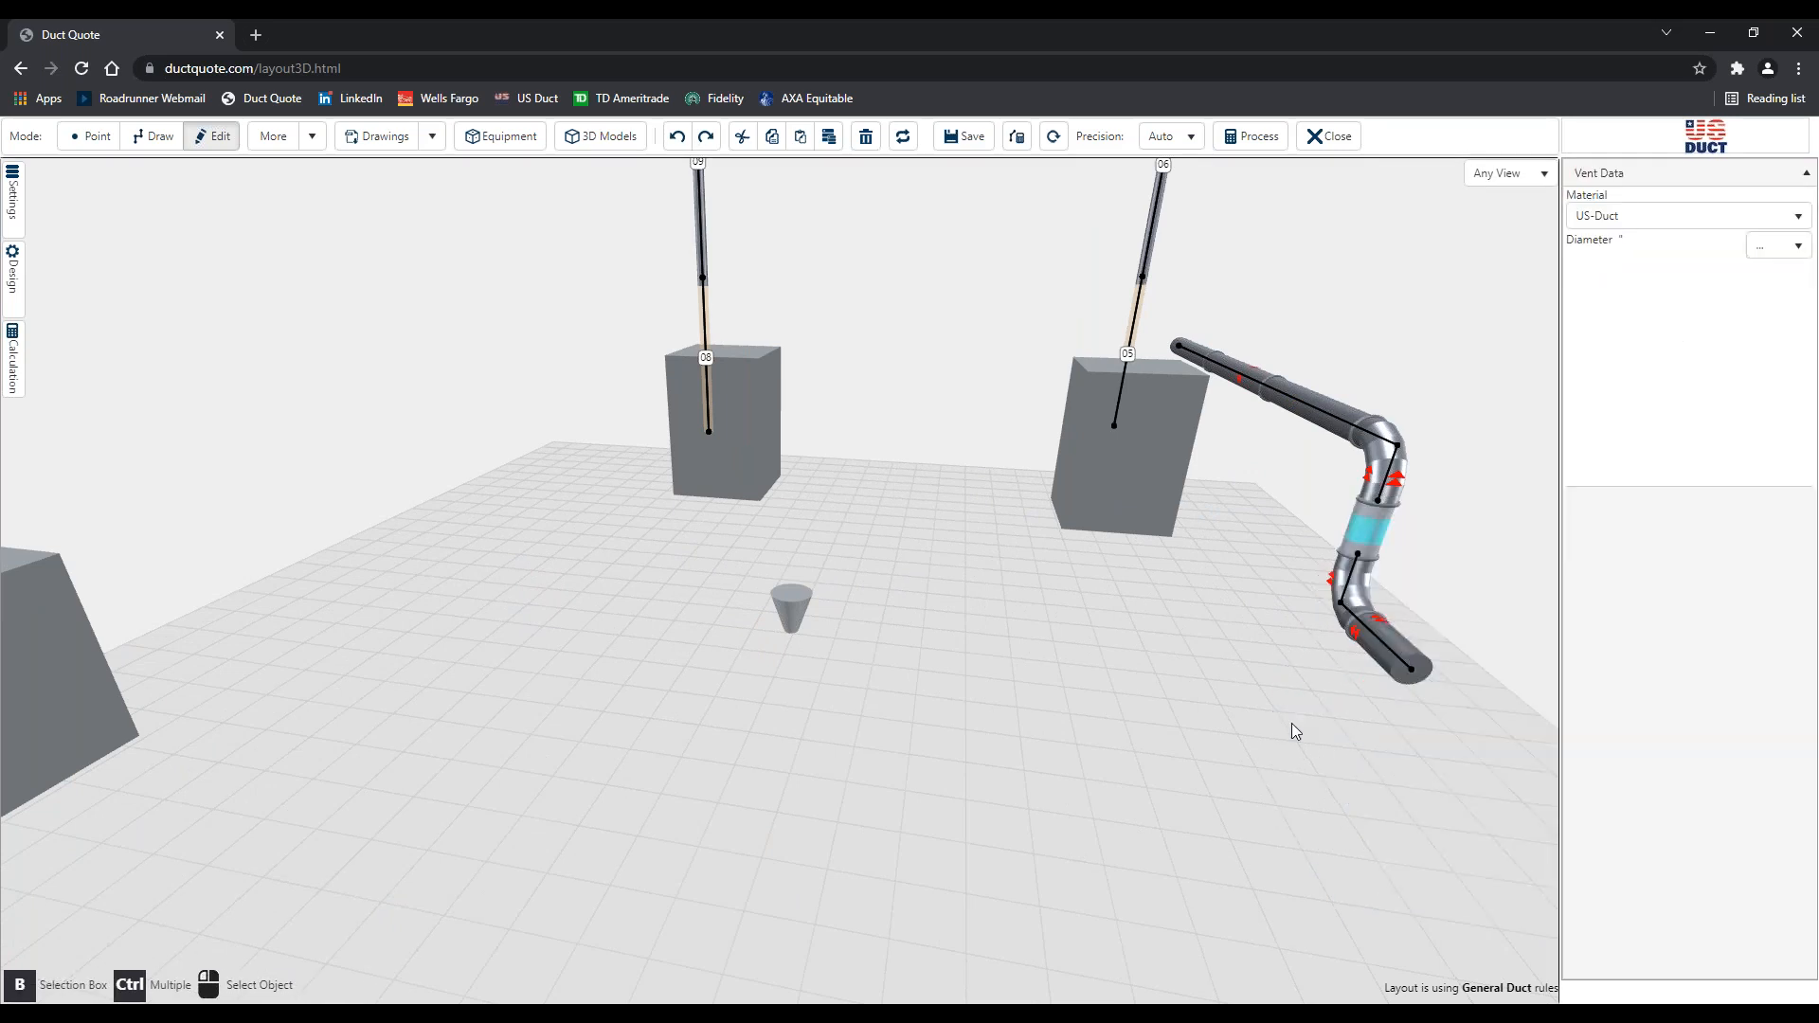
right_click_drag(1278, 724, 1207, 568)
scroll(1216, 576, "up", 2)
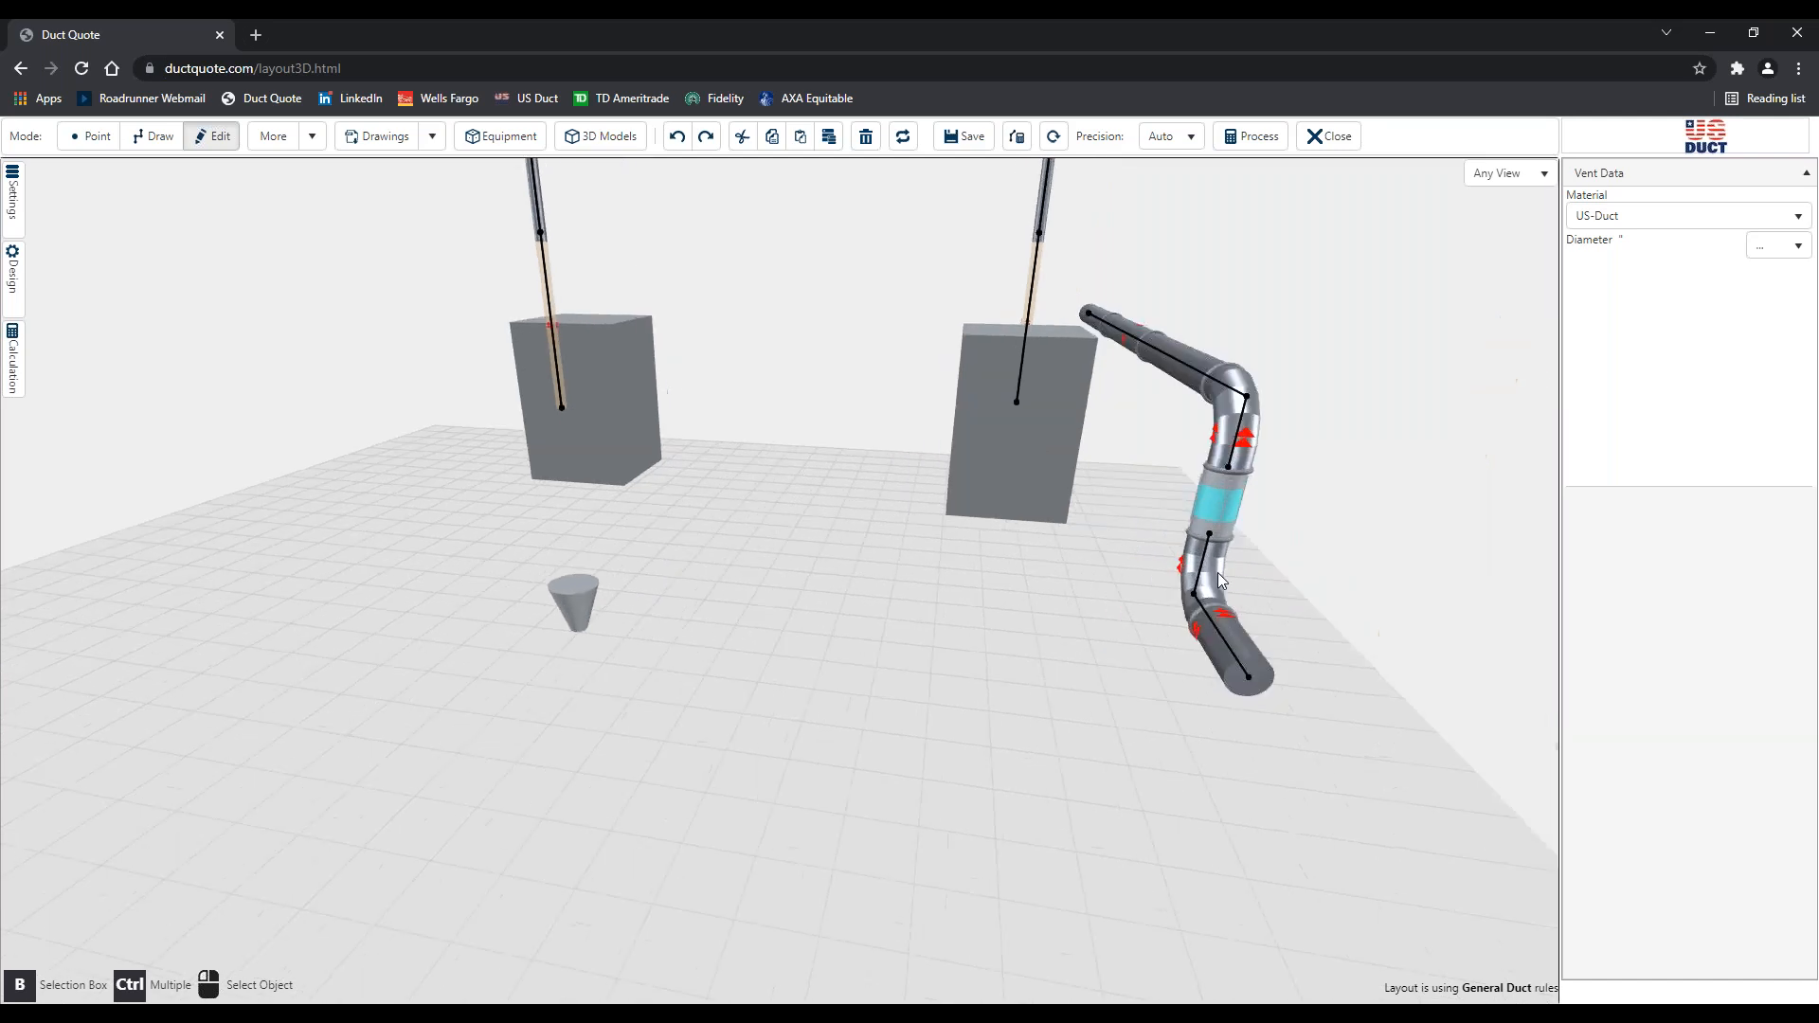
scroll(1220, 579, "up", 5)
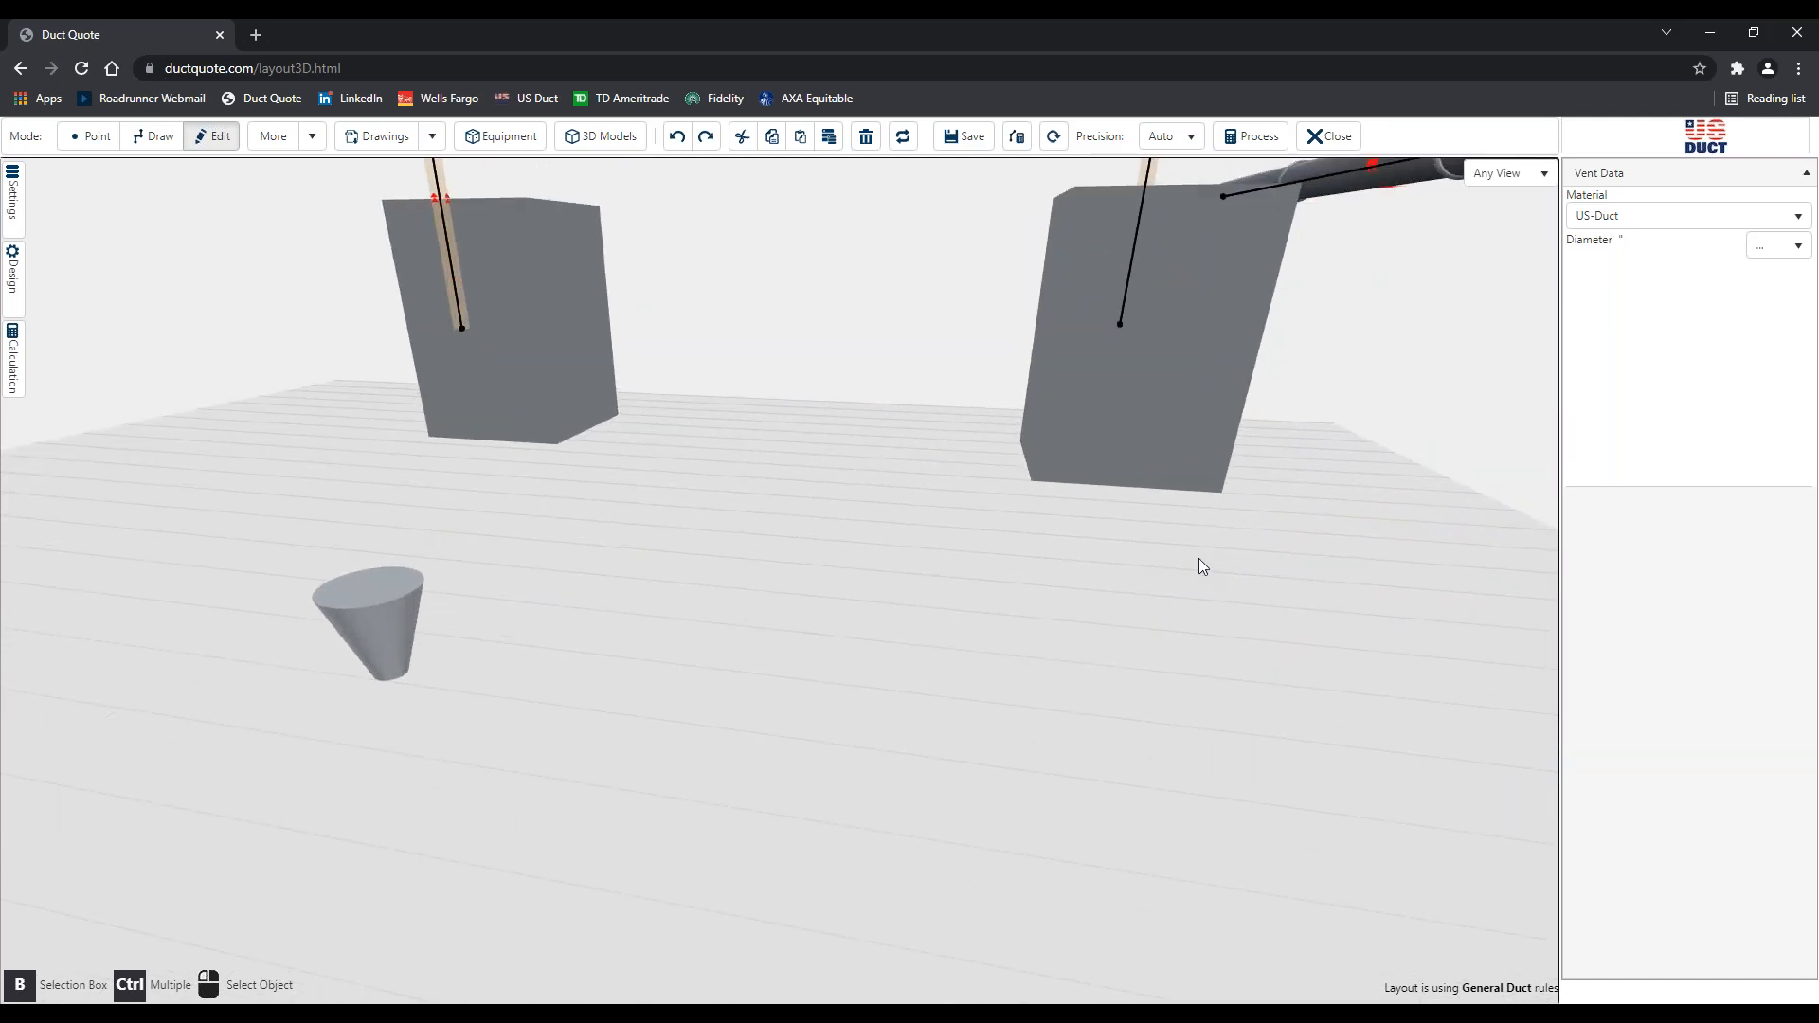
scroll(1199, 563, "down", 3)
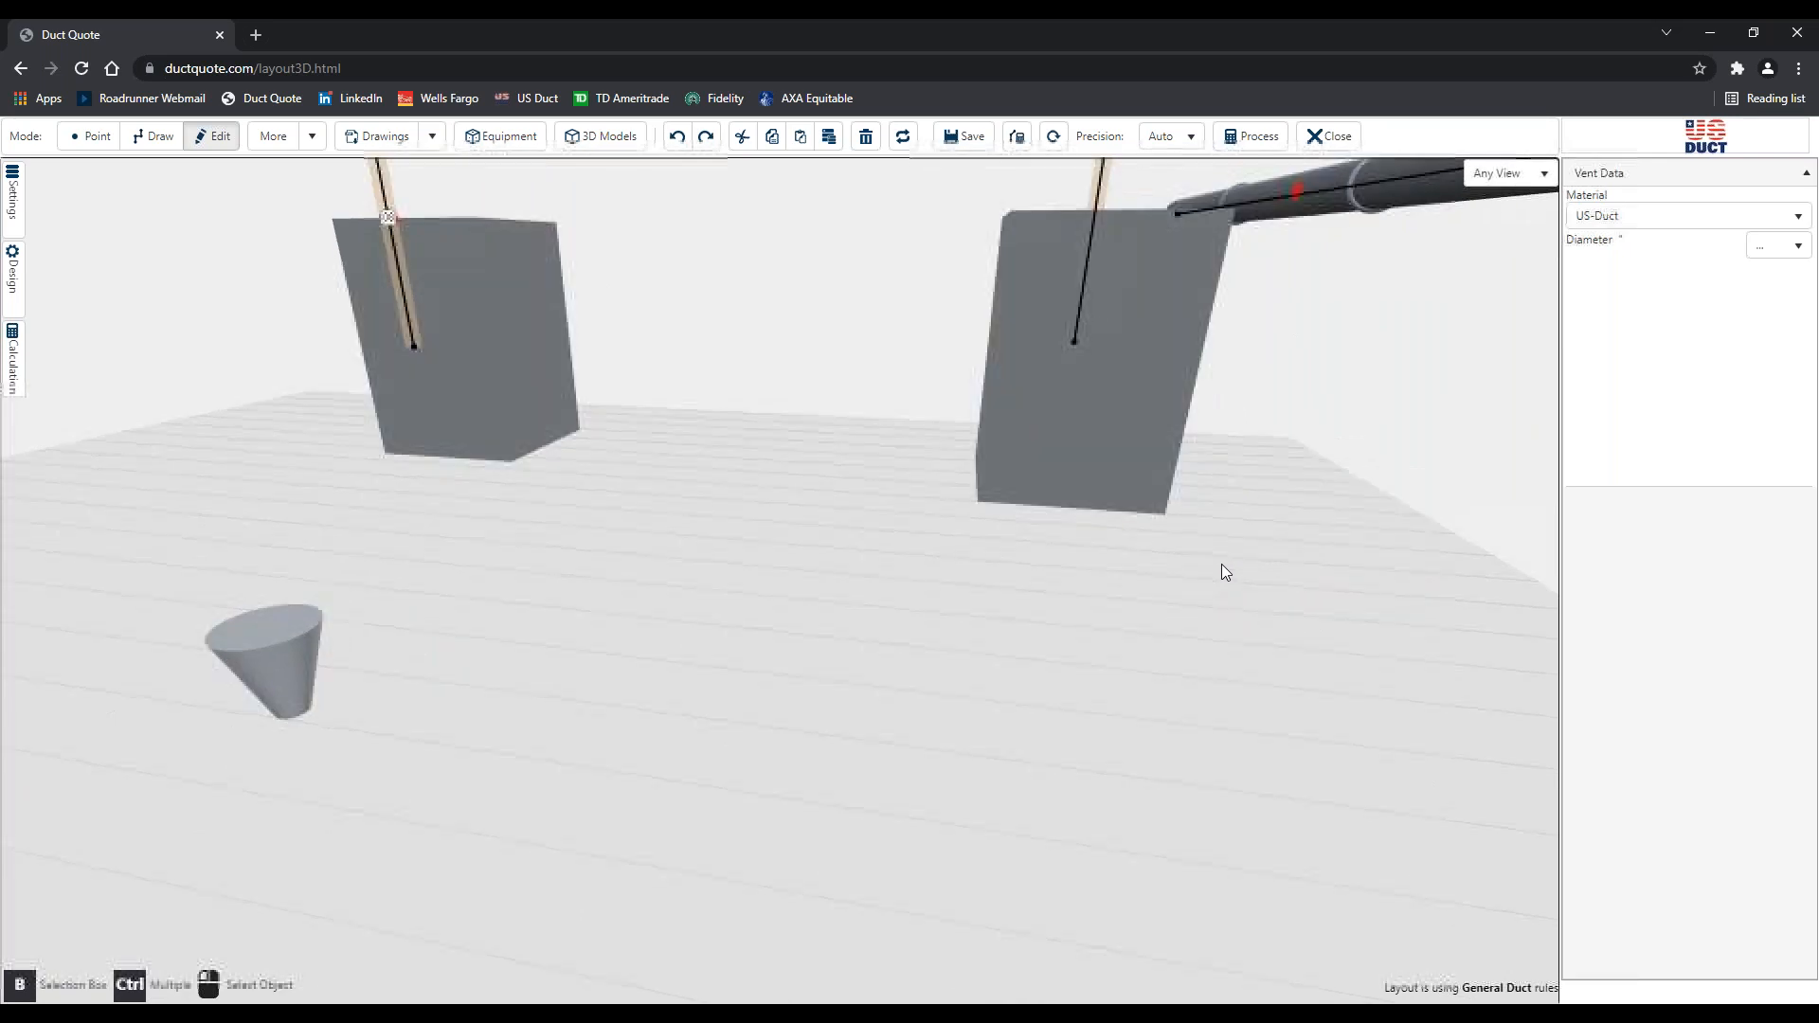
scroll(1129, 582, "down", 2)
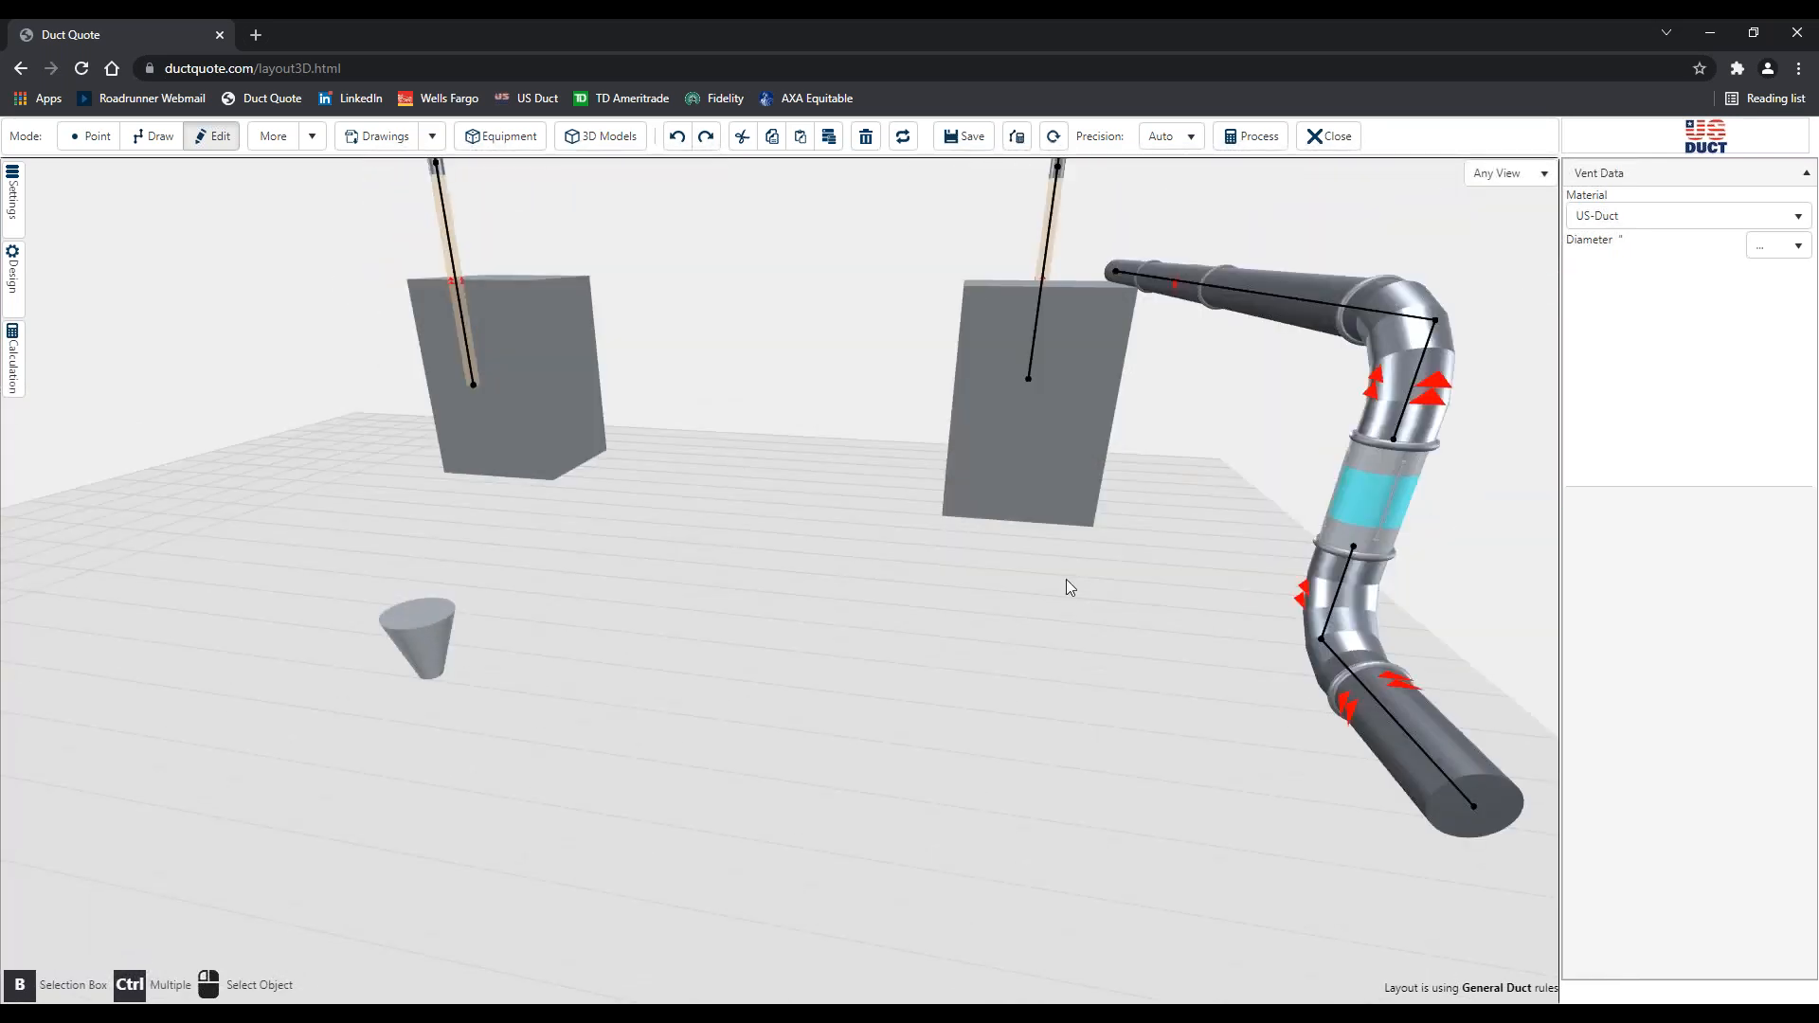
Pan and zoom the layout to show the whole bent duct and the overhead duct runs
right_click_drag(1215, 580, 1125, 591)
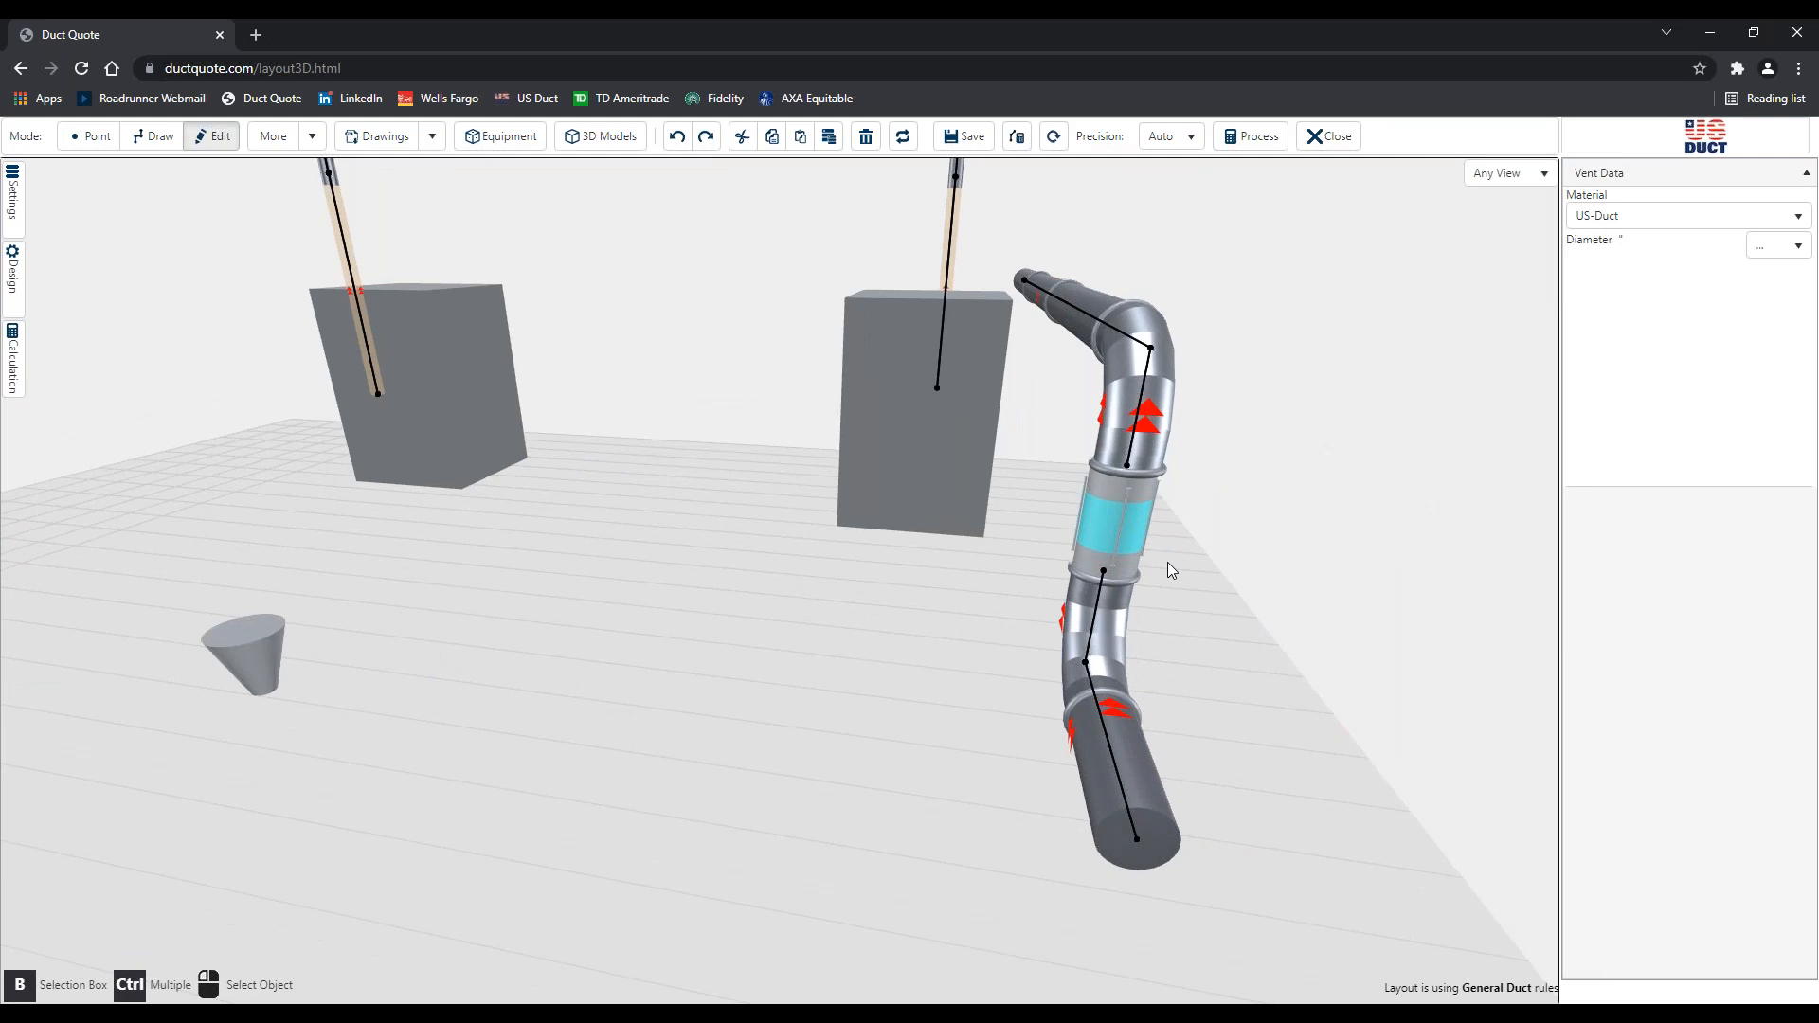
scroll(1319, 433, "up", 2)
scroll(1315, 424, "up", 1)
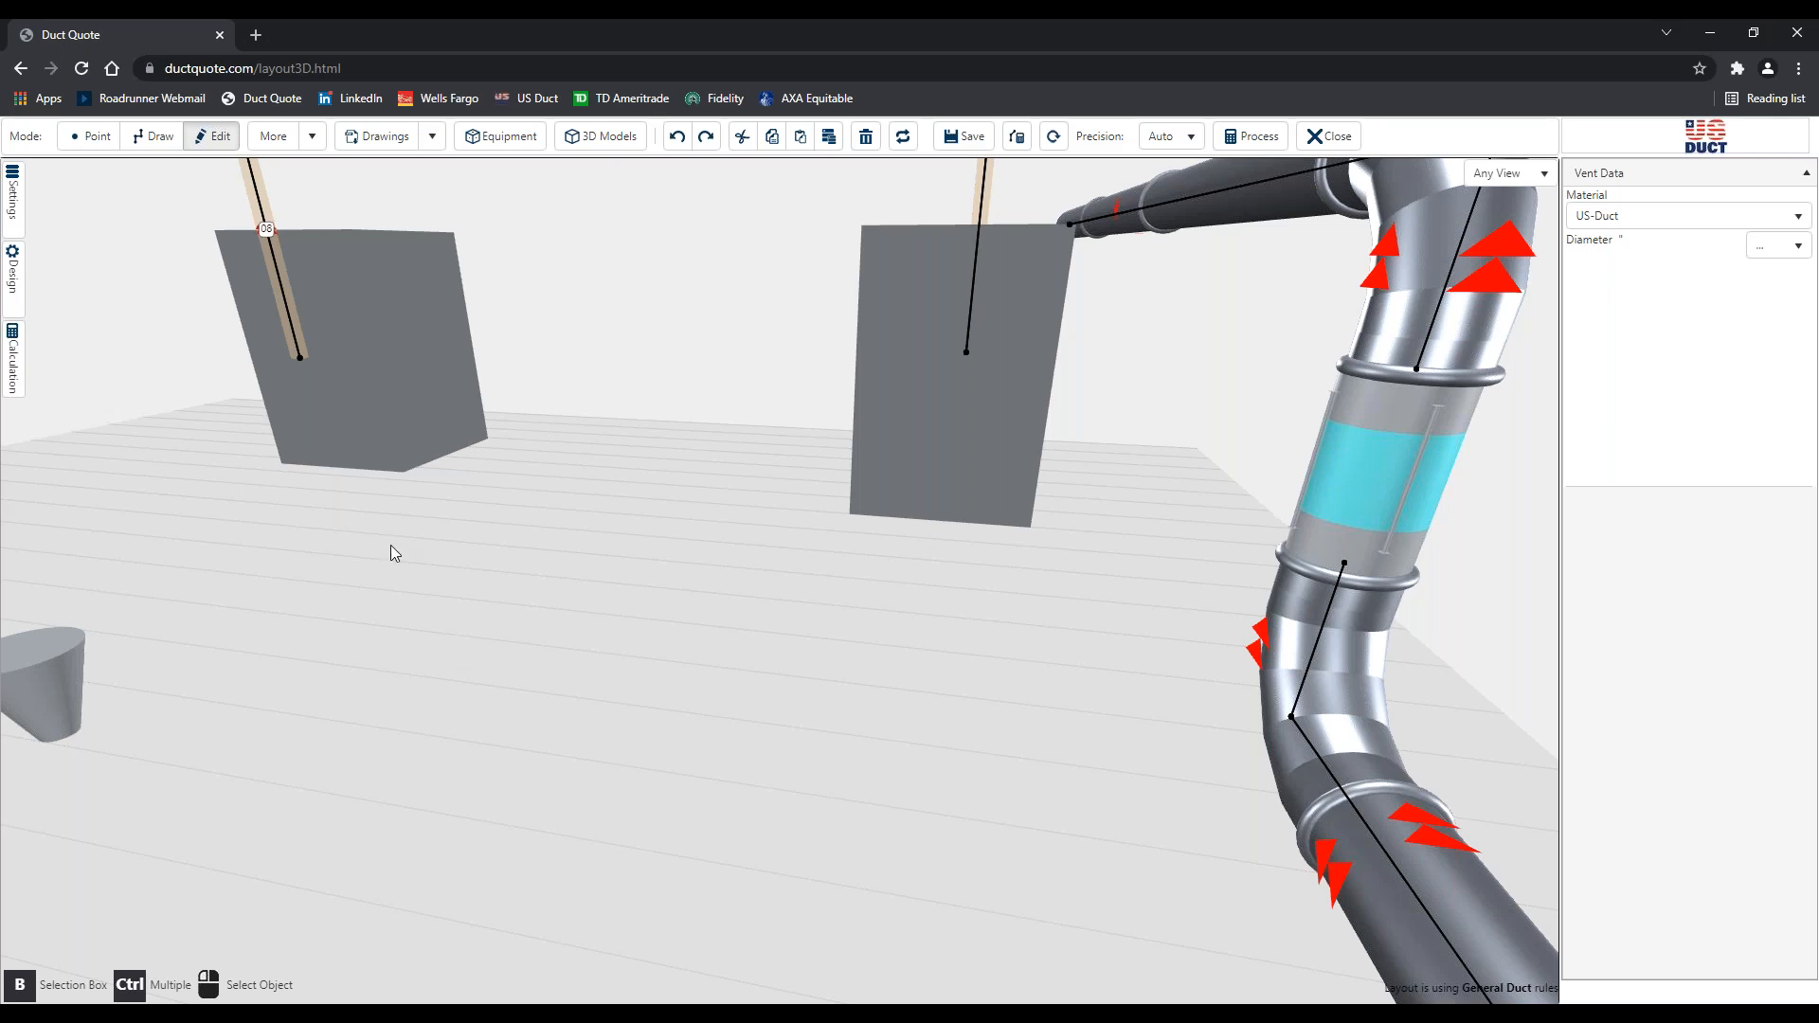
scroll(390, 544, "down", 5)
right_click_drag(947, 792, 1094, 838)
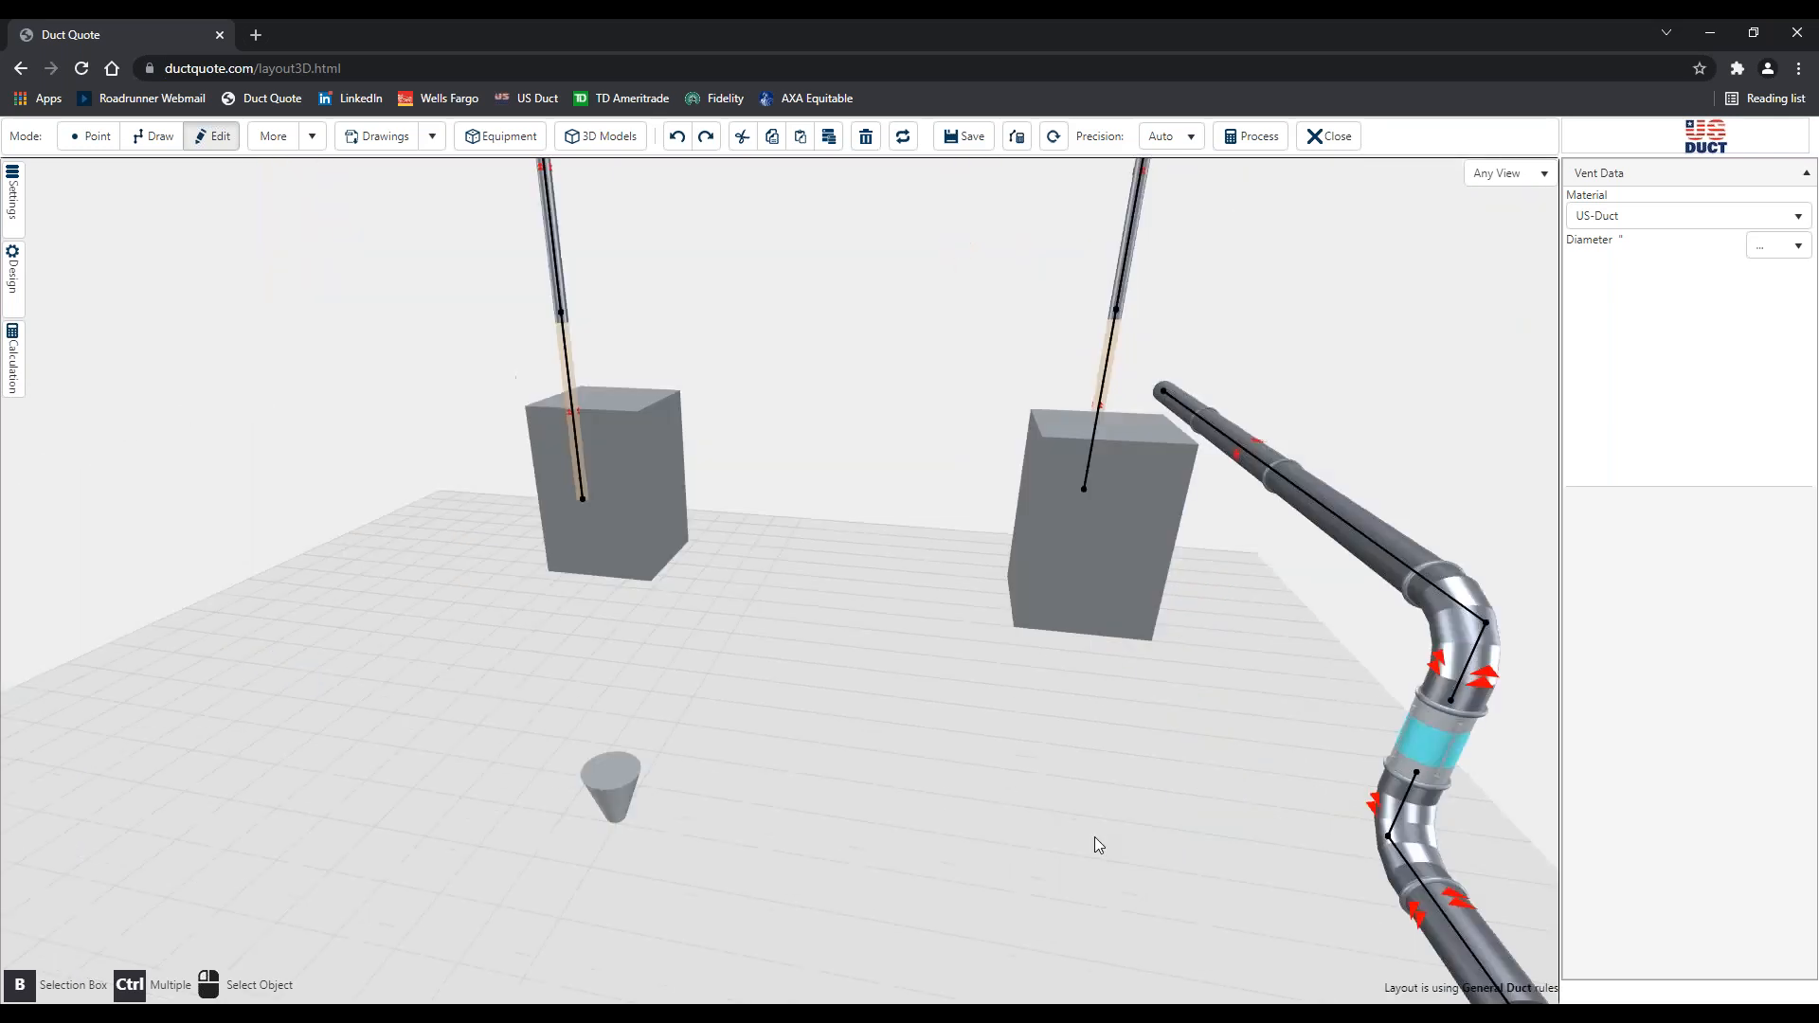
right_click_drag(853, 603, 995, 658)
right_click_drag(598, 528, 673, 555)
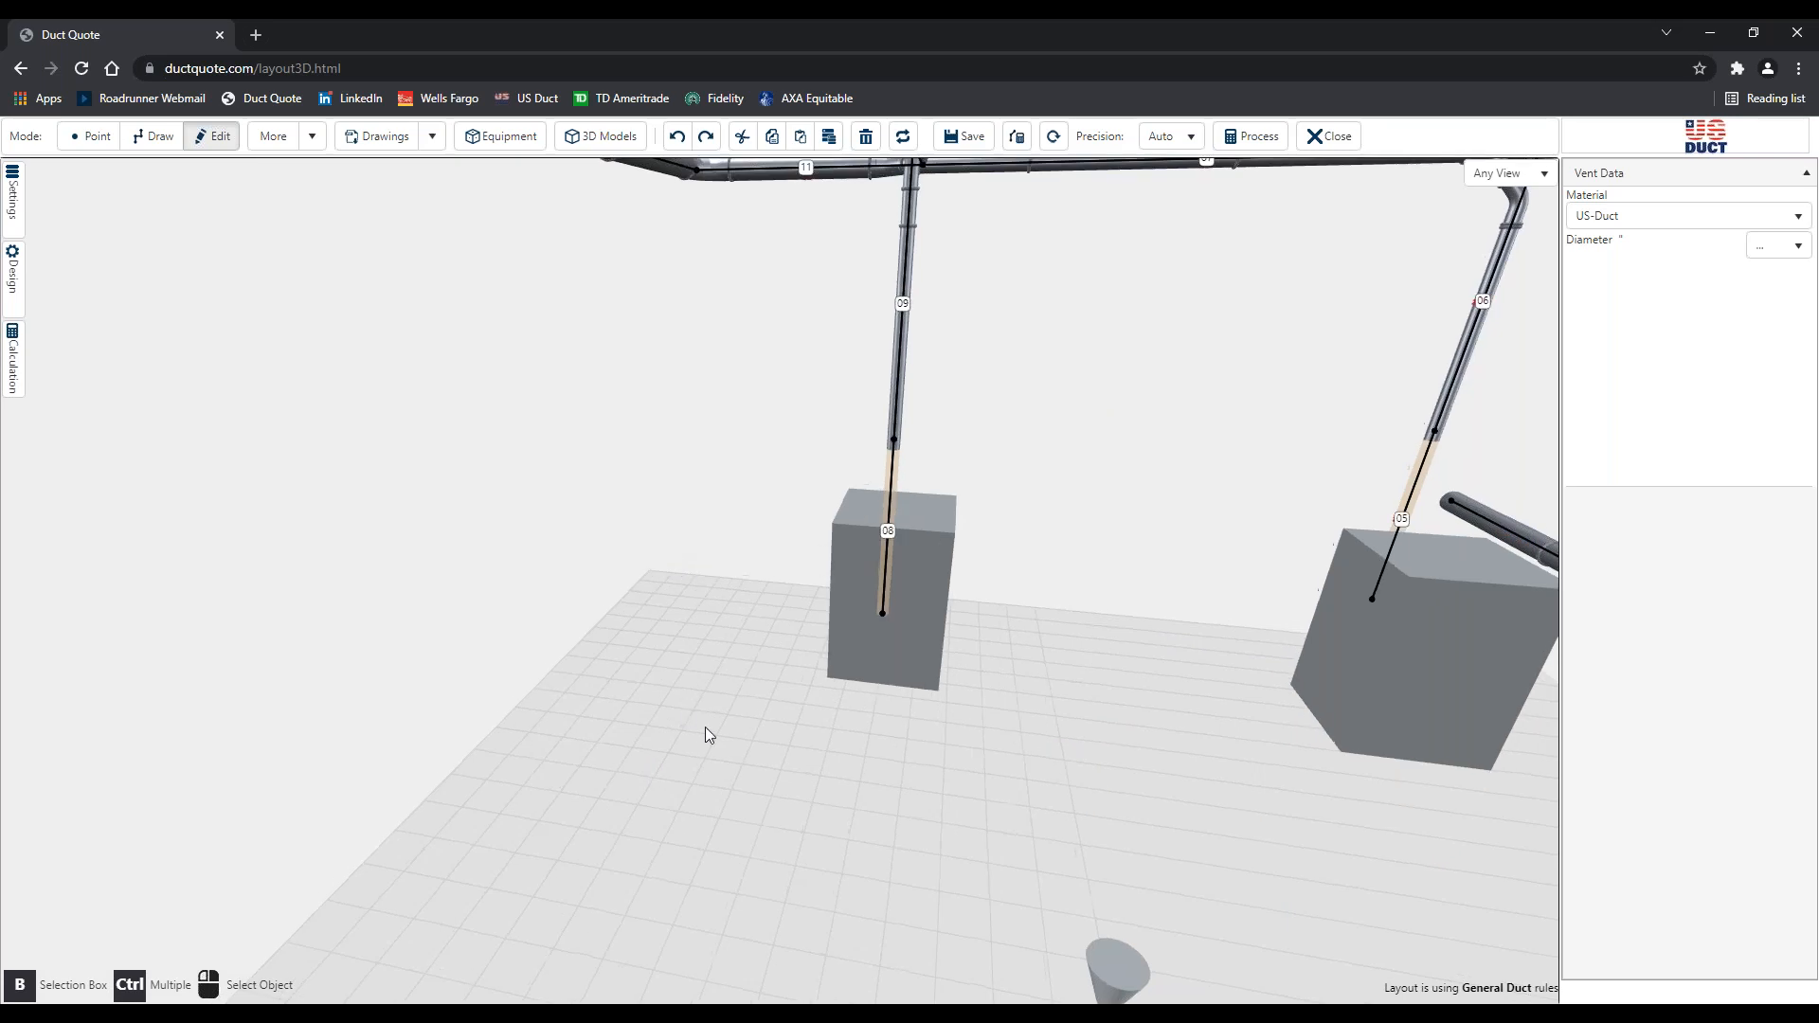
right_click_drag(758, 620, 786, 731)
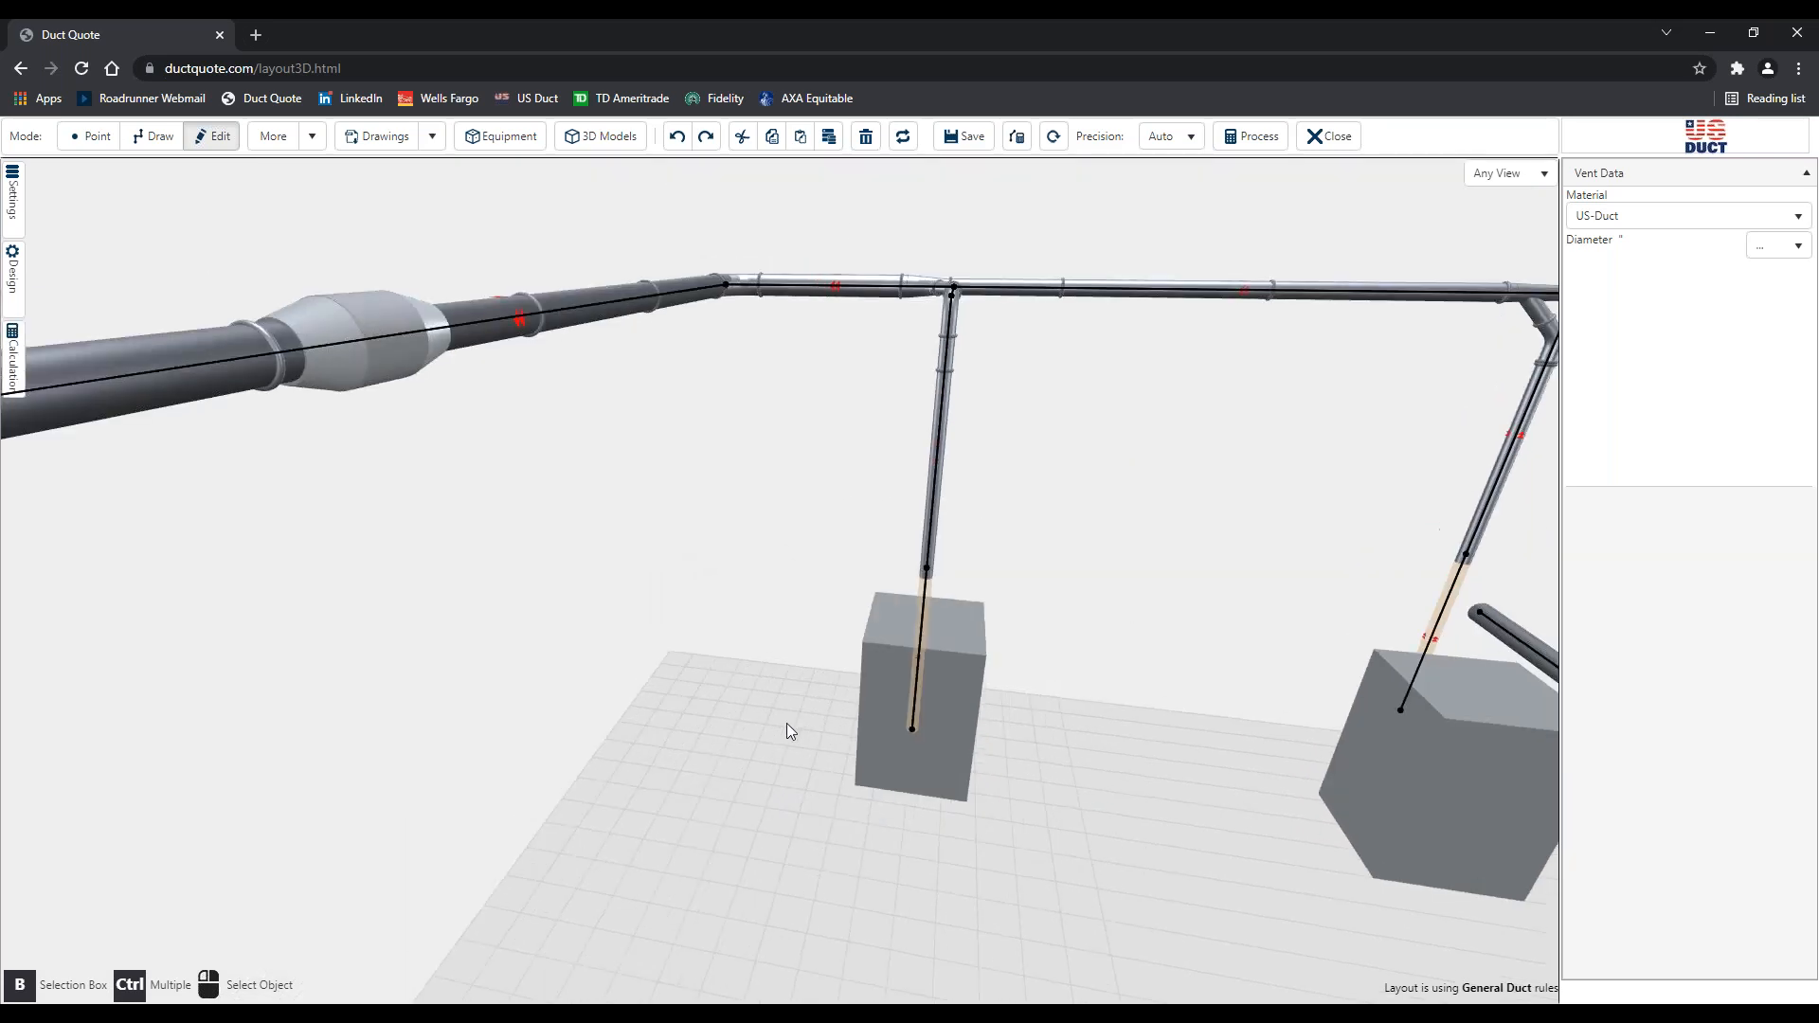
Switch Show Section Numbers, Show Section Icons and Show Center Line to Off in Settings > Display
left_click(13, 193)
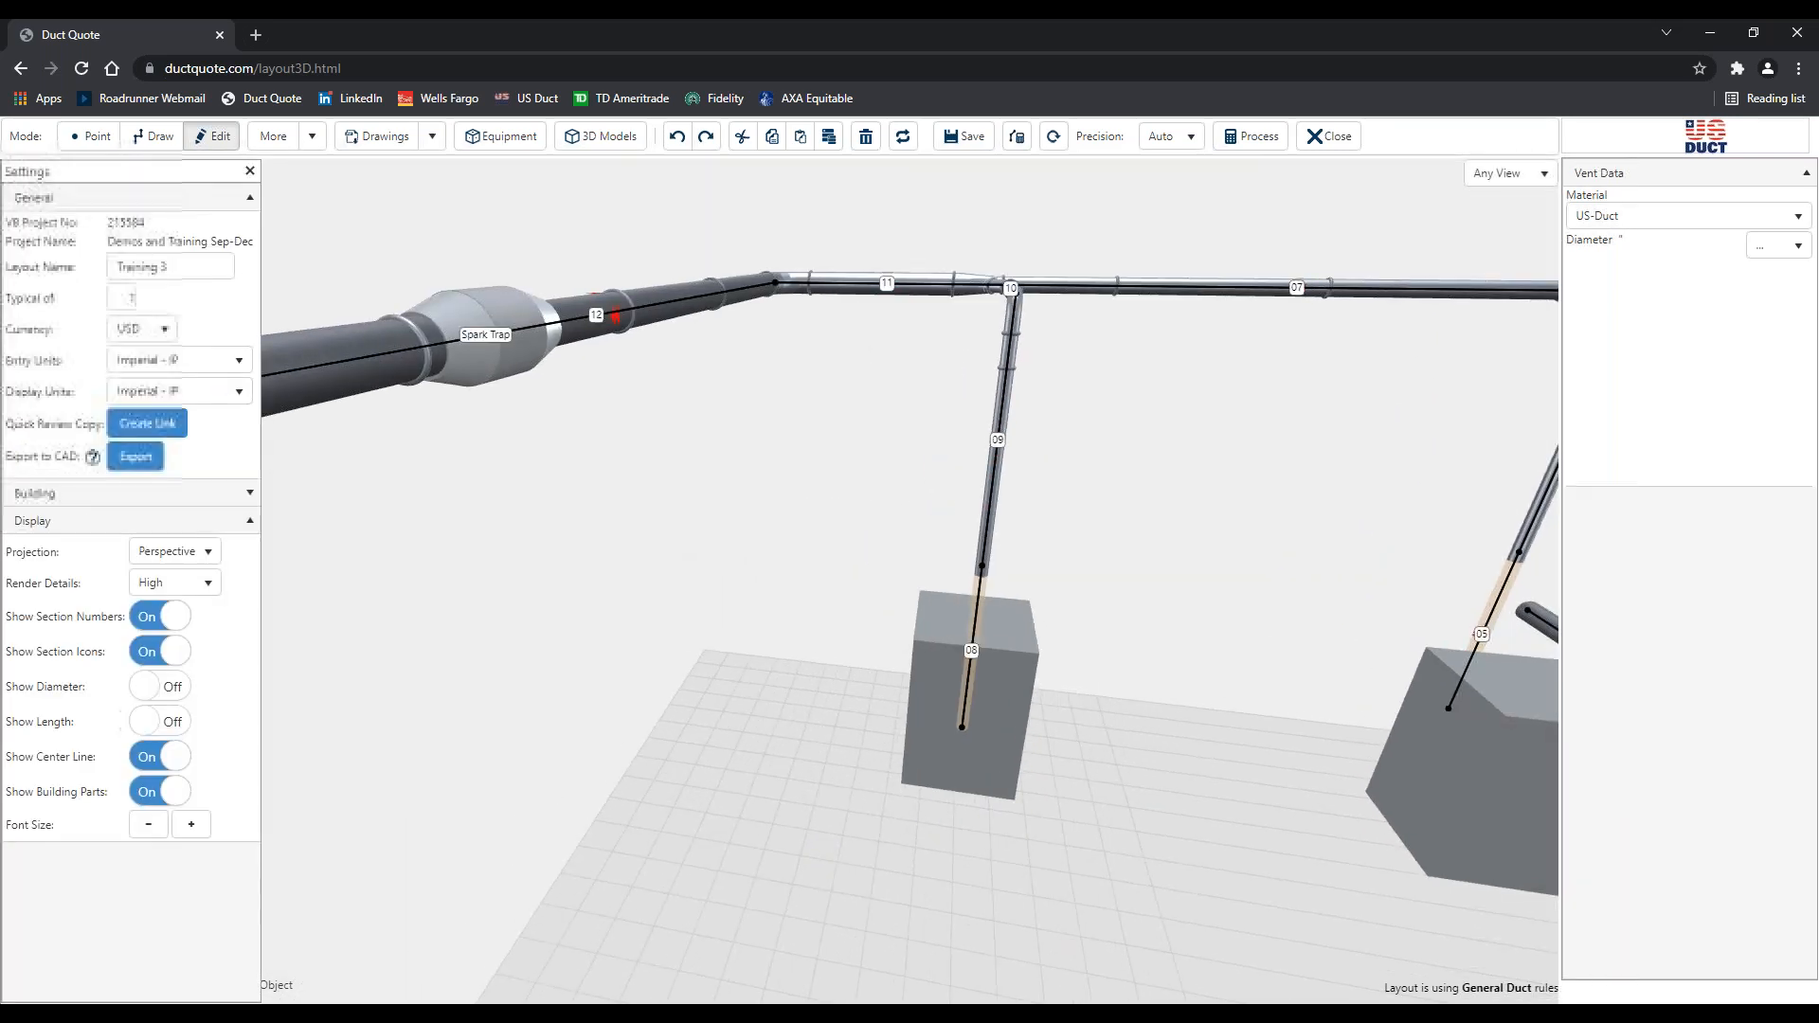
left_click(170, 650)
left_click(161, 616)
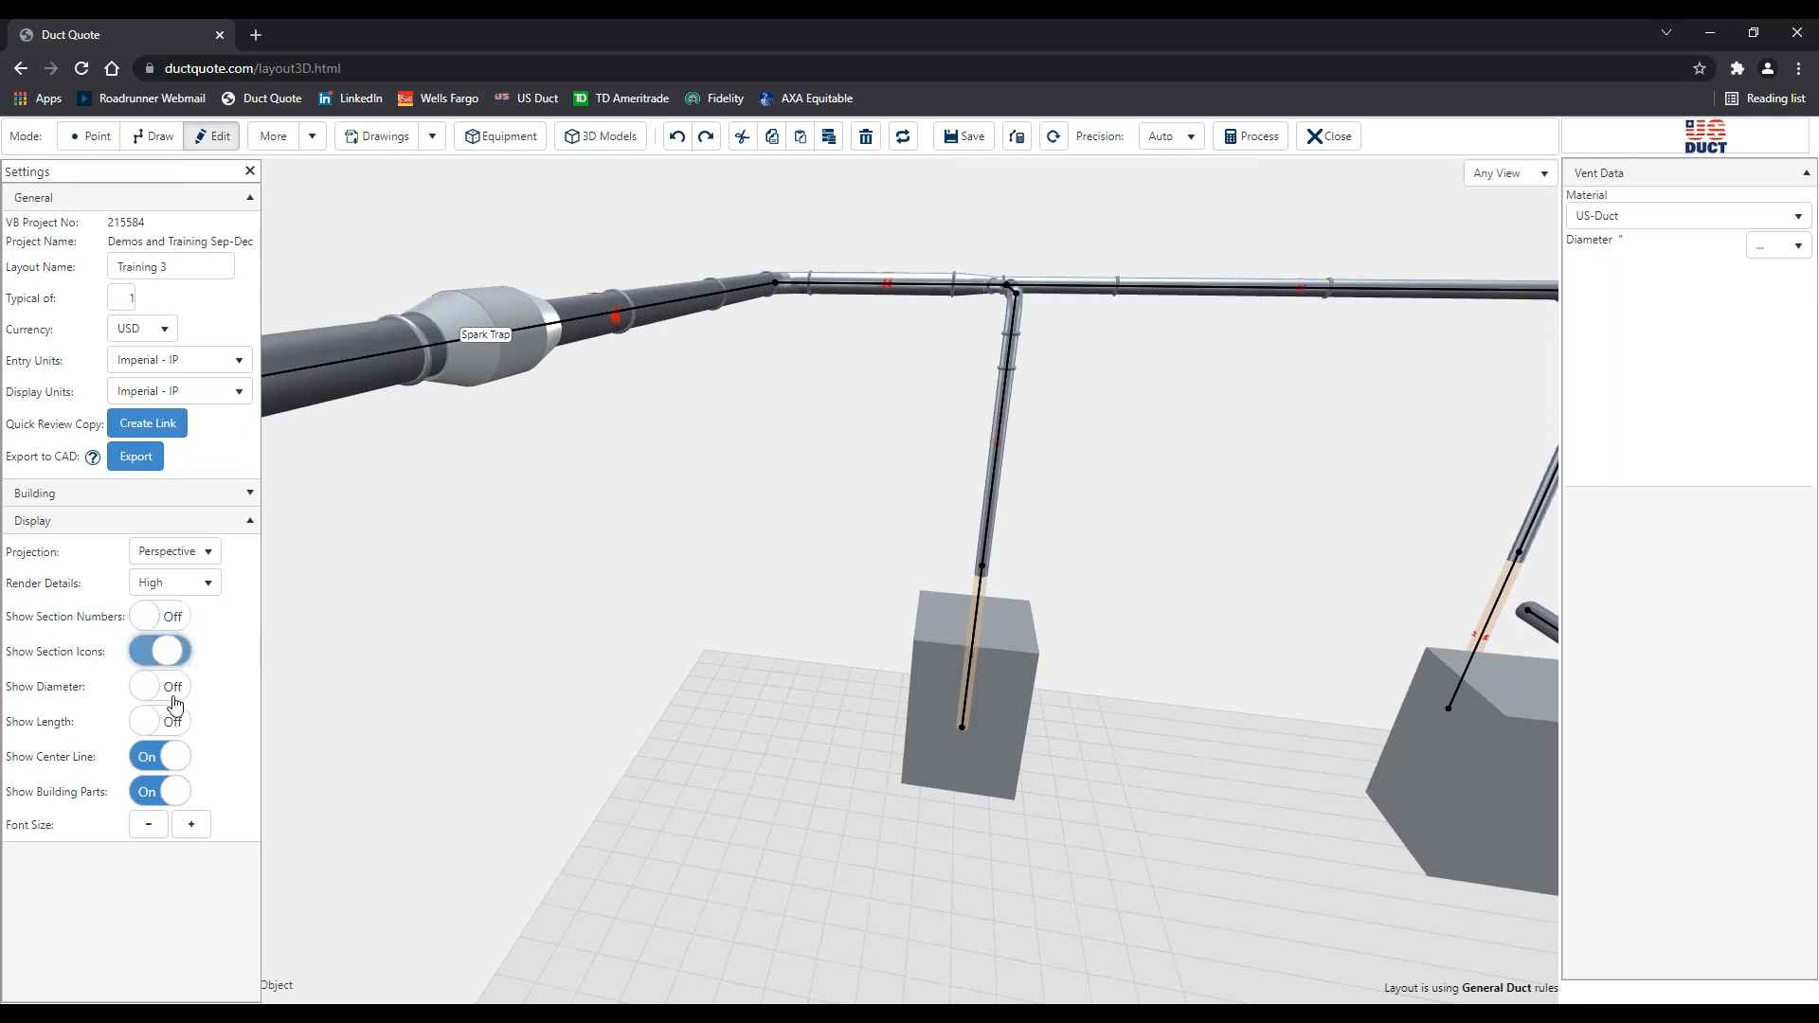
left_click(171, 758)
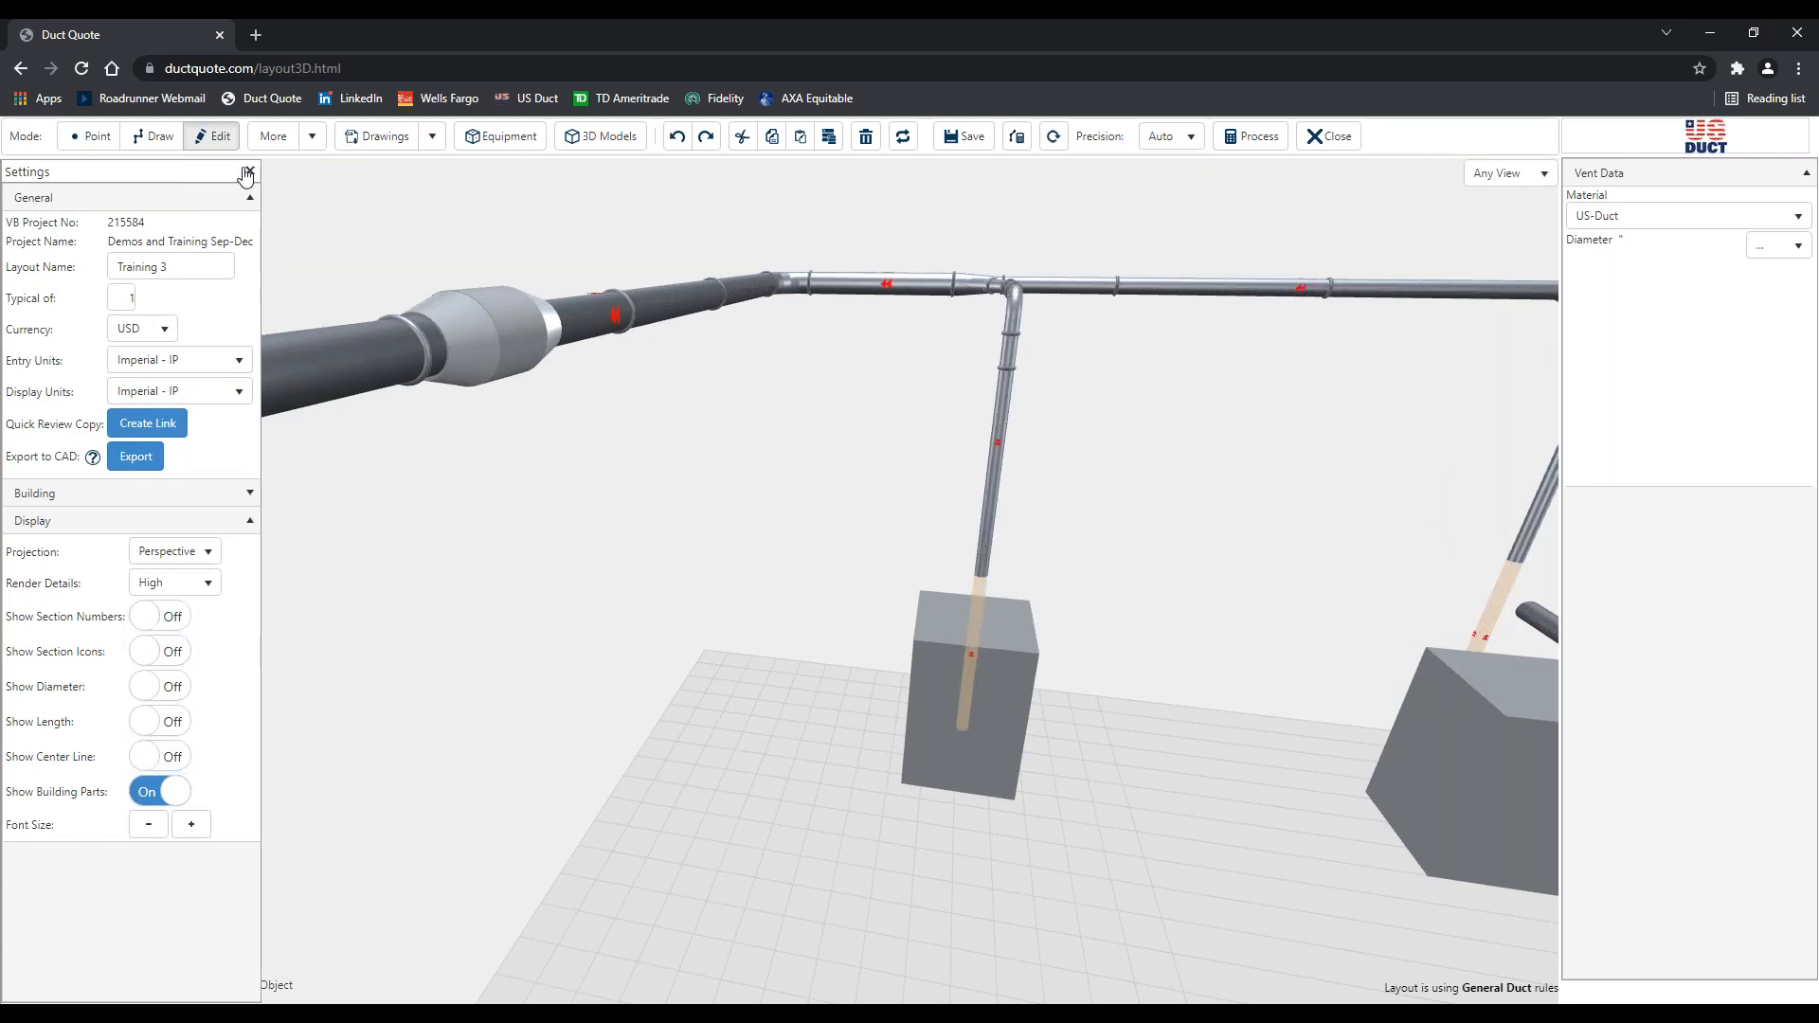
left_click(248, 171)
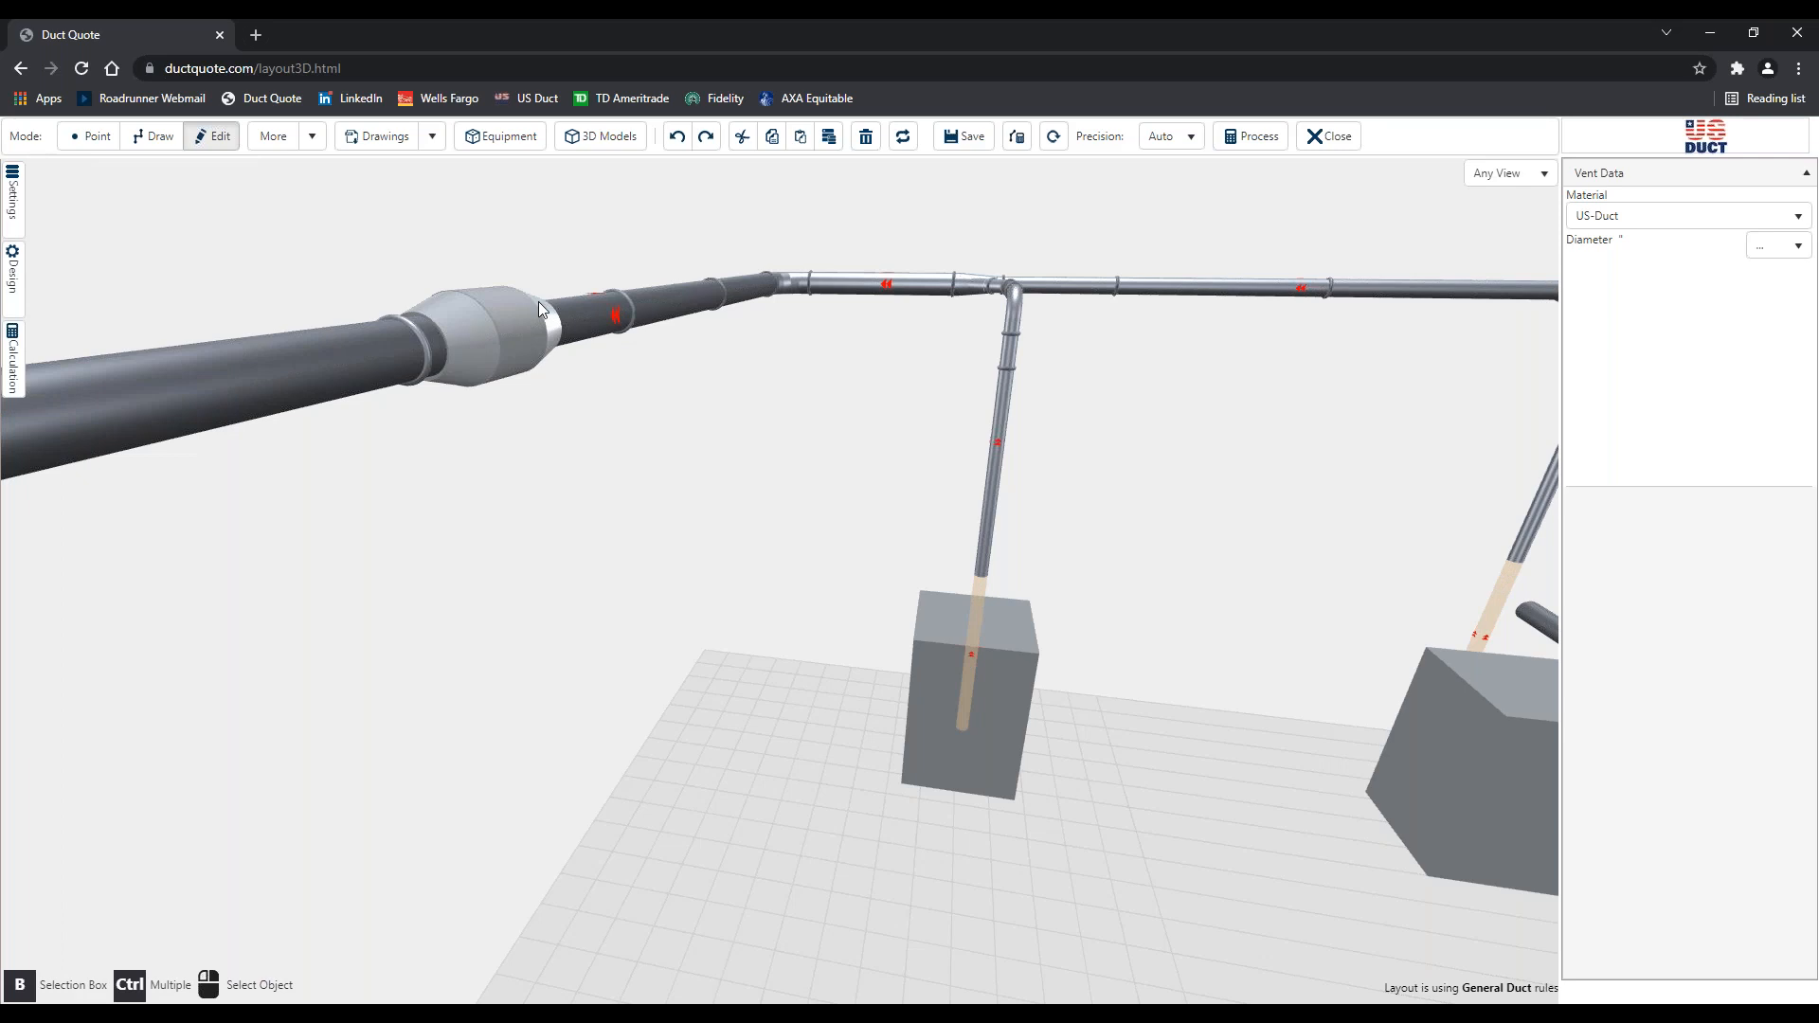